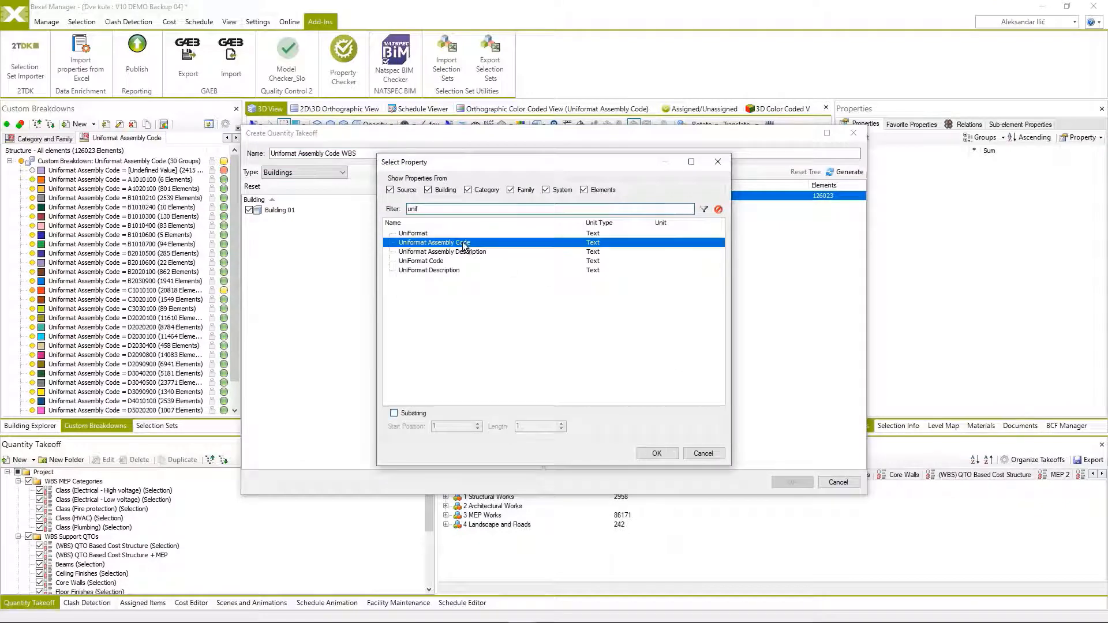
Confirm the first Uniformat Assembly Code grouping and nest a second rule on the same property using a substring of length 3.
left_click(657, 453)
right_click(614, 209)
mouse_move(644, 211)
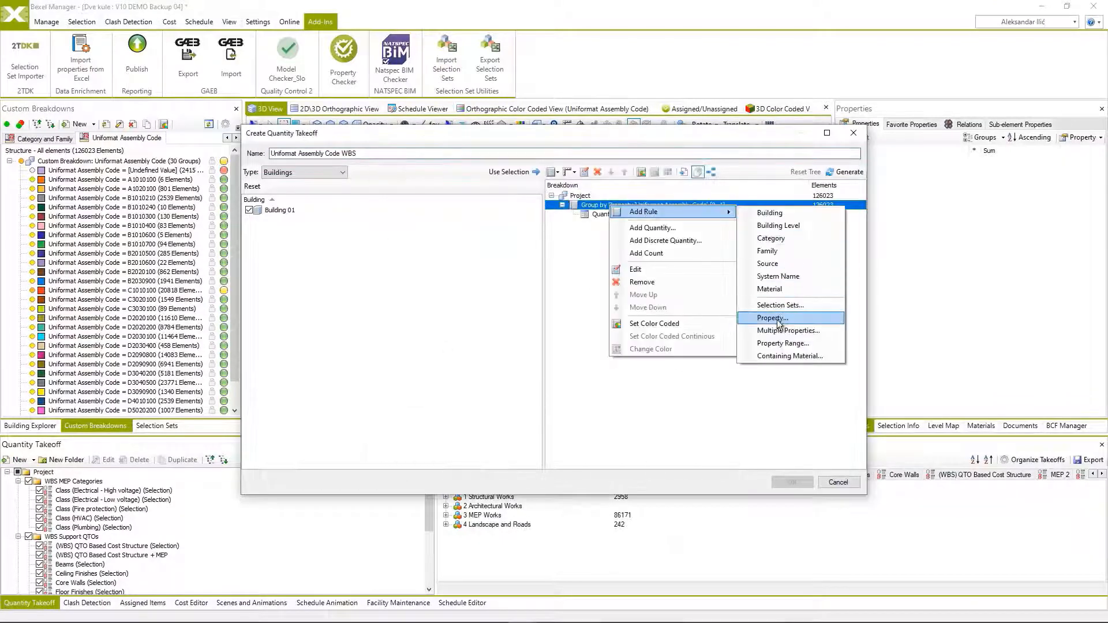
left_click(767, 314)
left_click(493, 209)
type("unif")
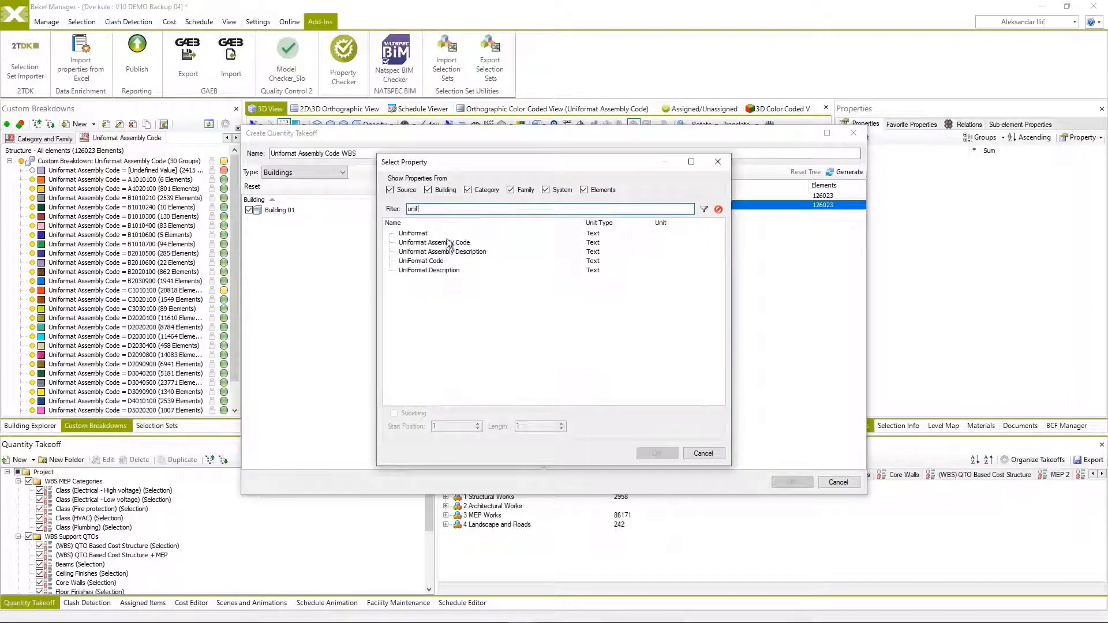
left_click(434, 242)
left_click(412, 414)
left_click(657, 453)
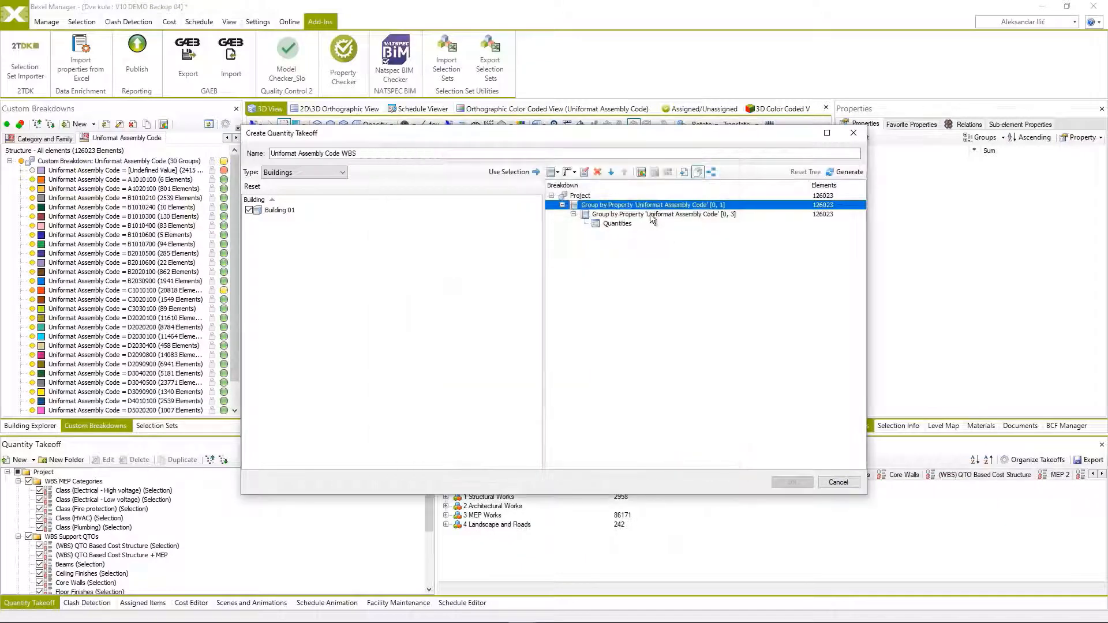
Nest another grouping rule by Uniformat Assembly Code under the three-character level, using a substring of length 5.
right_click(649, 214)
mouse_move(760, 222)
left_click(814, 327)
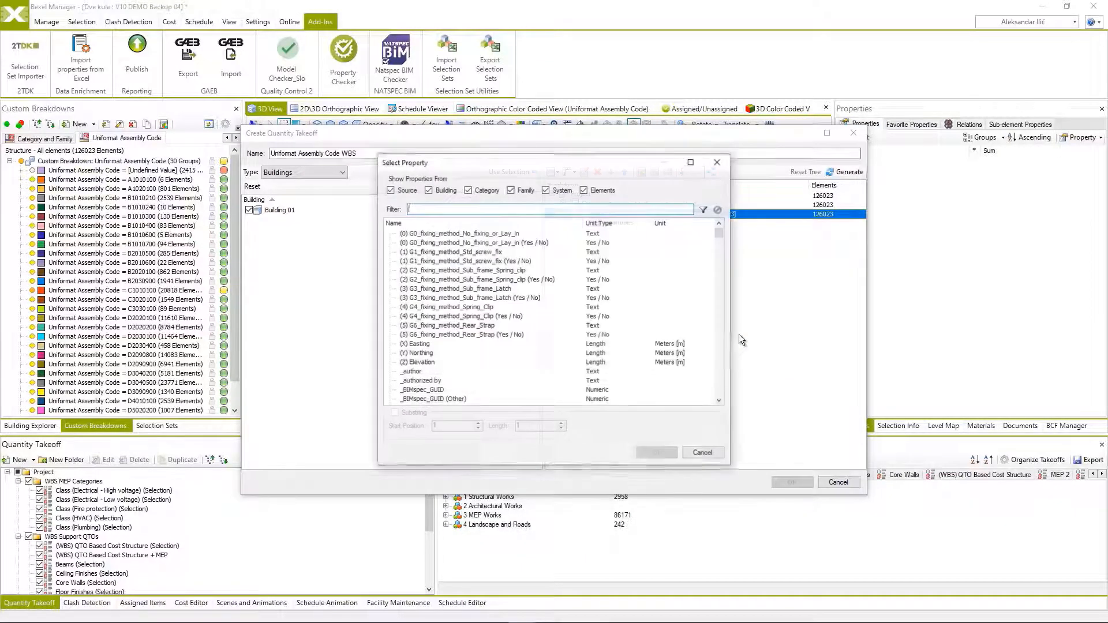
type("unif")
left_click(434, 243)
left_click(394, 413)
double_click(519, 426)
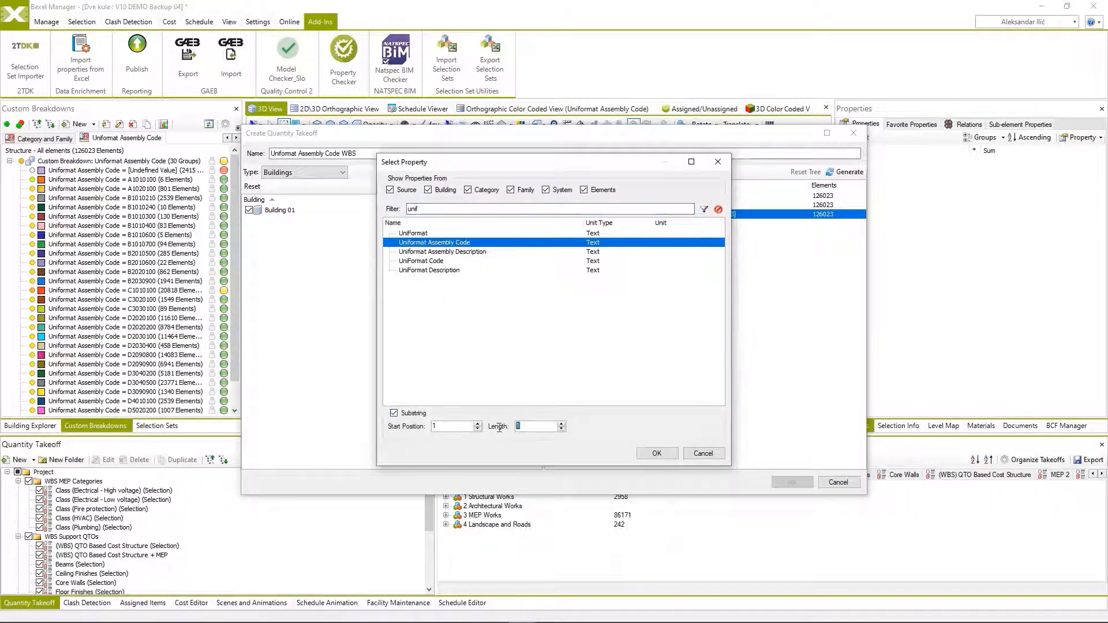
type("5")
left_click(641, 453)
Add a grouping rule by the full Uniformat Assembly Code under the five-character level.
right_click(652, 224)
mouse_move(750, 226)
left_click(831, 349)
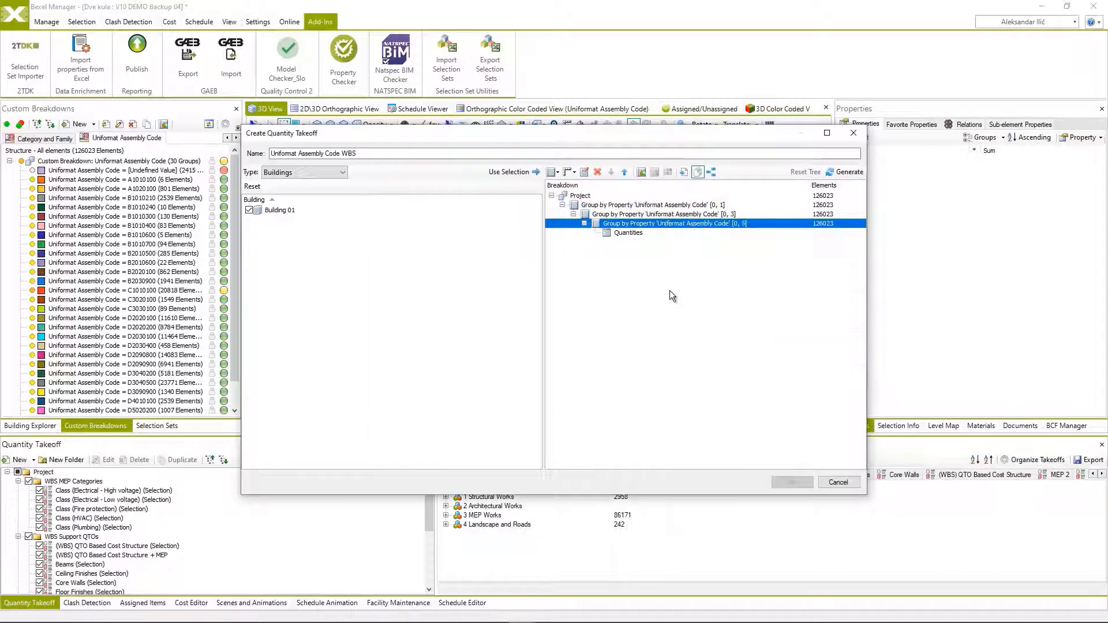
type("unif")
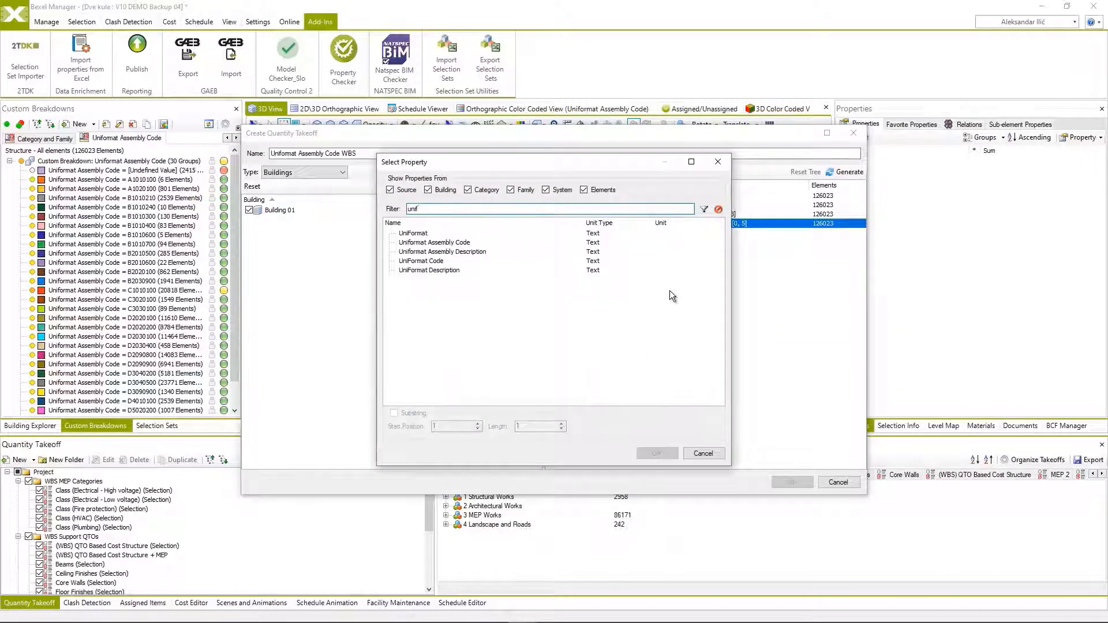
left_click(453, 242)
left_click(657, 453)
Nest a grouping by Family Name under the full Uniformat Assembly Code level, and color code that full code level.
right_click(681, 233)
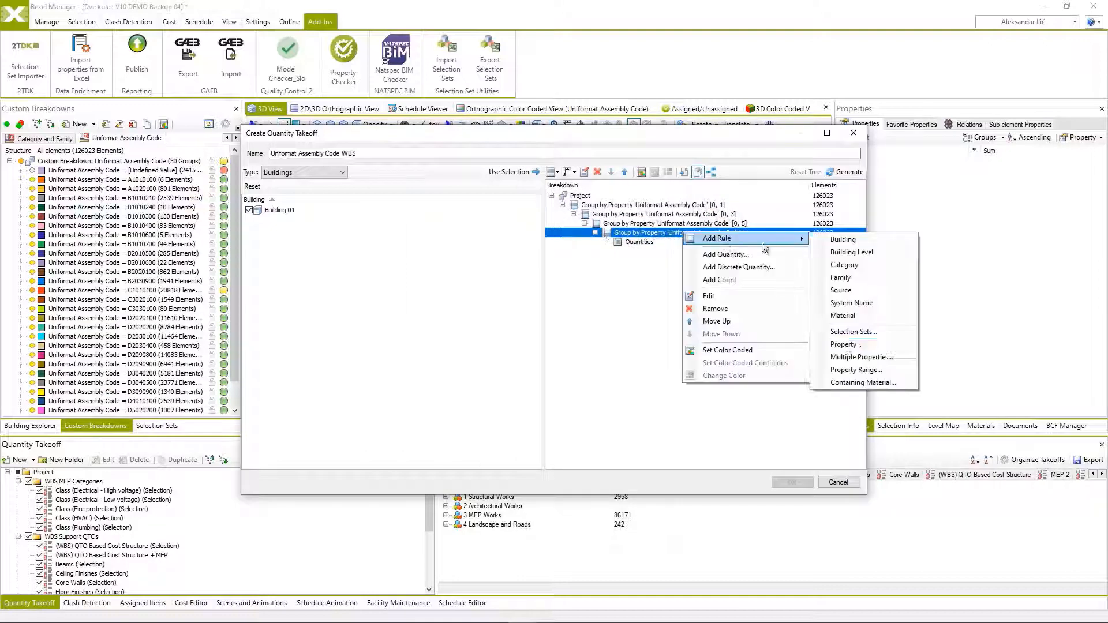
left_click(831, 349)
type("famil")
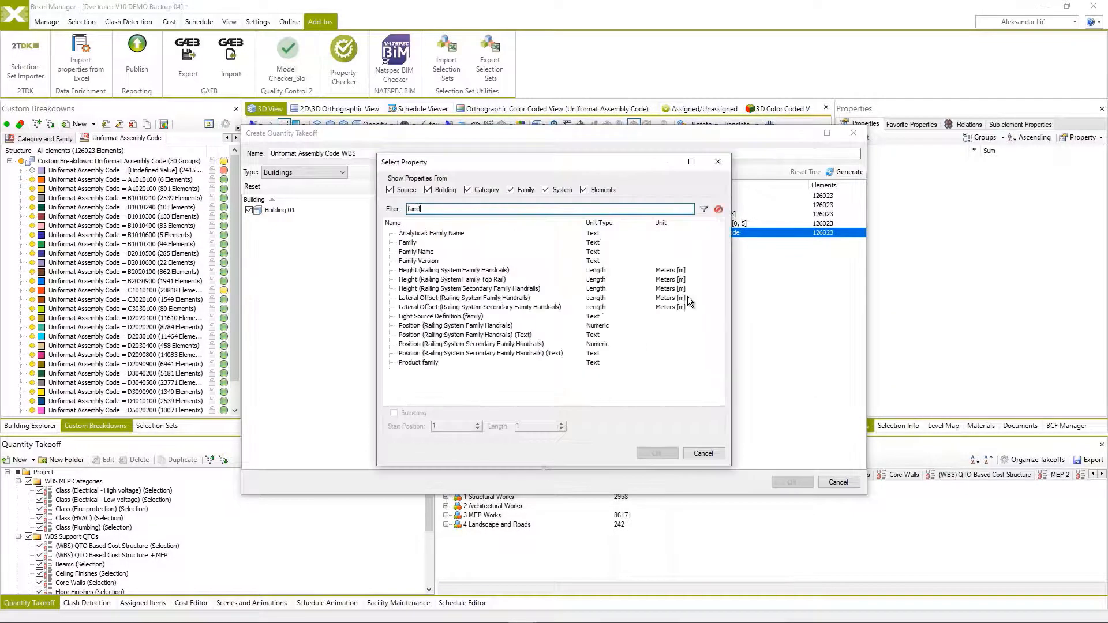
double_click(428, 252)
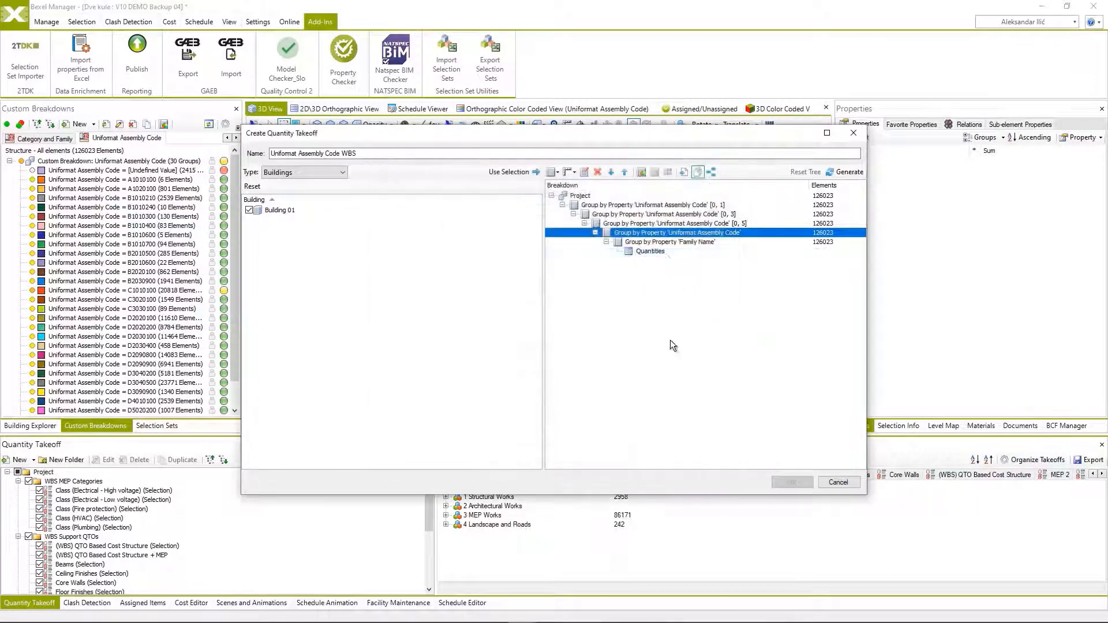
Add Count and the summed Area, Length and Volume to the breakdown's quantities, and create the takeoff.
right_click(651, 251)
left_click(690, 298)
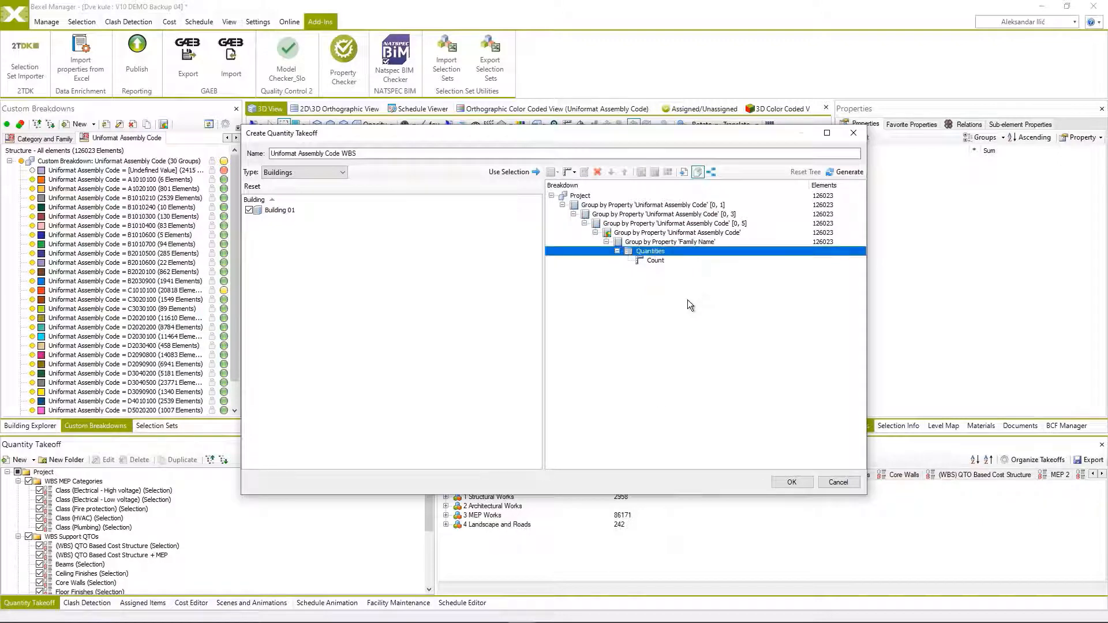
type("area, length, volume")
key("Return")
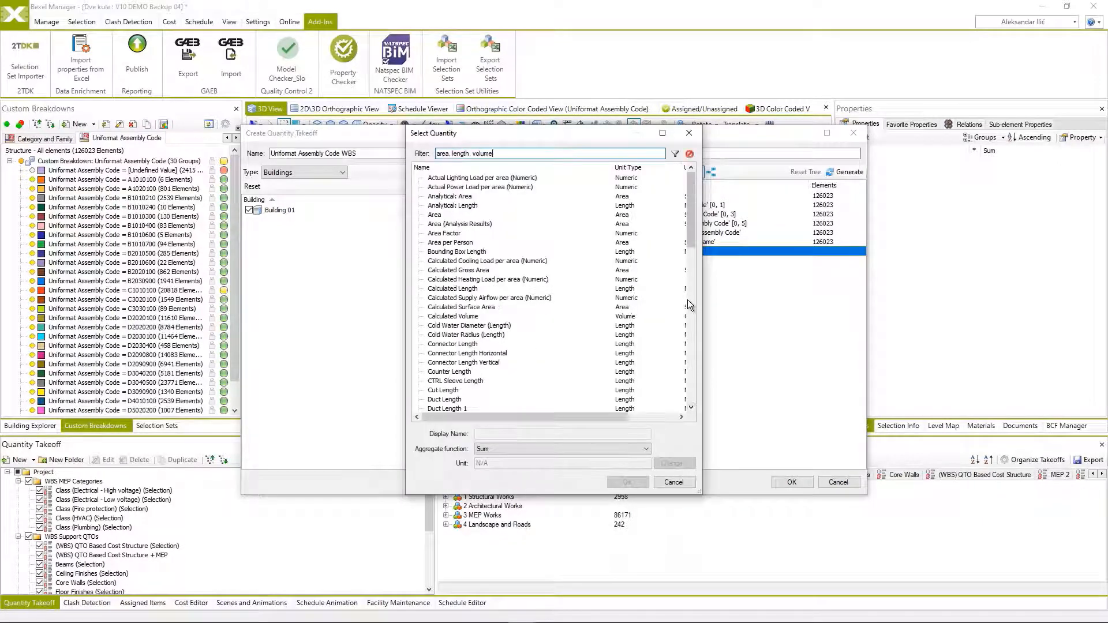
left_click(436, 215)
scroll(492, 333, "down", 5)
left_click(450, 355, "ctrl")
scroll(452, 359, "down", 13)
left_click(447, 399, "ctrl")
left_click(627, 482)
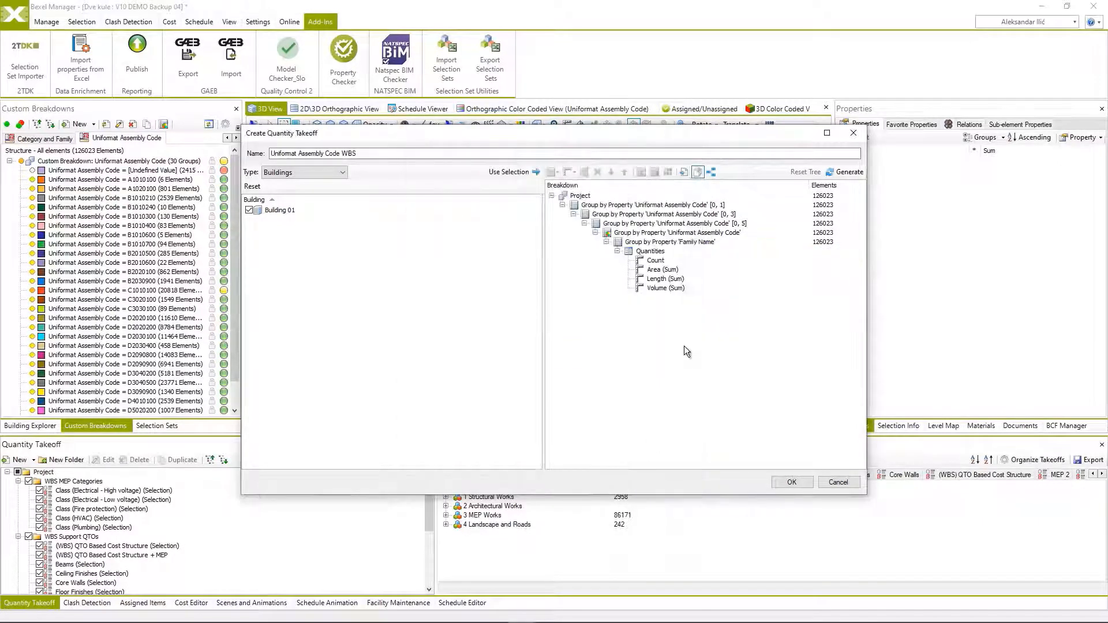
left_click(789, 483)
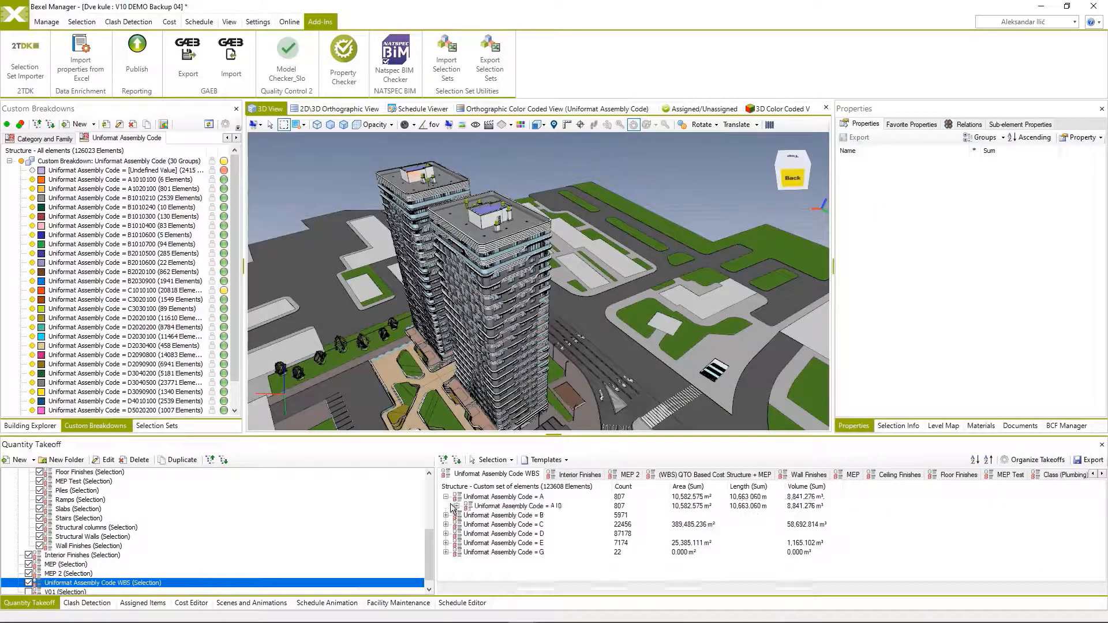
Expand the code levels of the Uniformat Assembly Code WBS takeoff down to the full assembly codes.
left_click(457, 506)
left_click(468, 515)
right_click(501, 525)
left_click(558, 615)
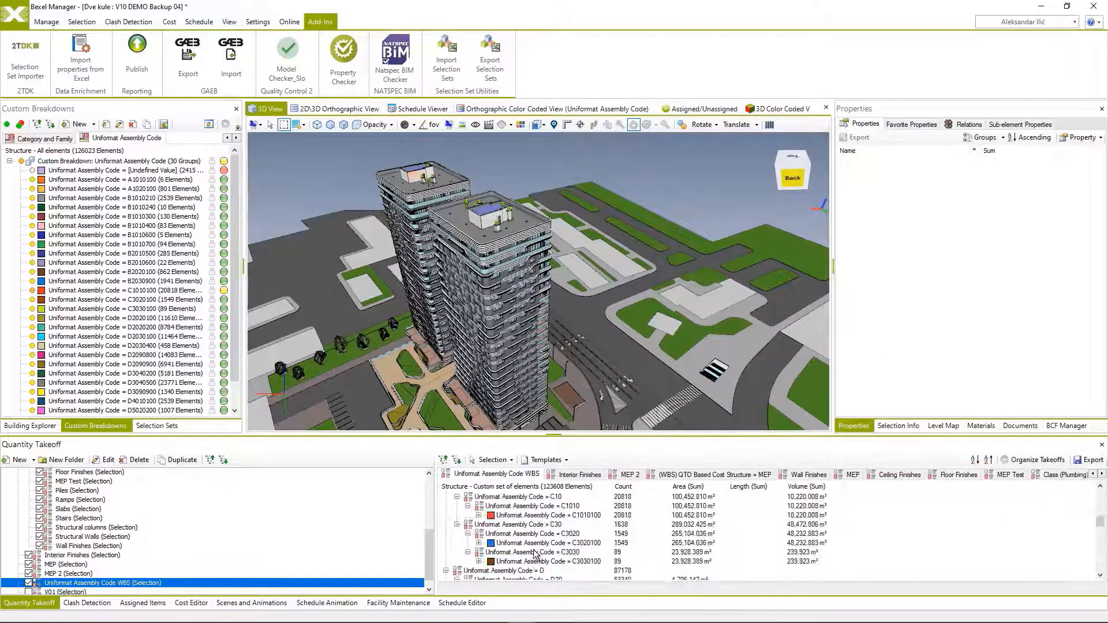
Show the 3D Color Coded View in Quantity Takeoffs viewer mode, colored by the Uniformat Assembly Code WBS takeoff.
left_click(781, 109)
left_click(774, 123)
left_click(750, 146)
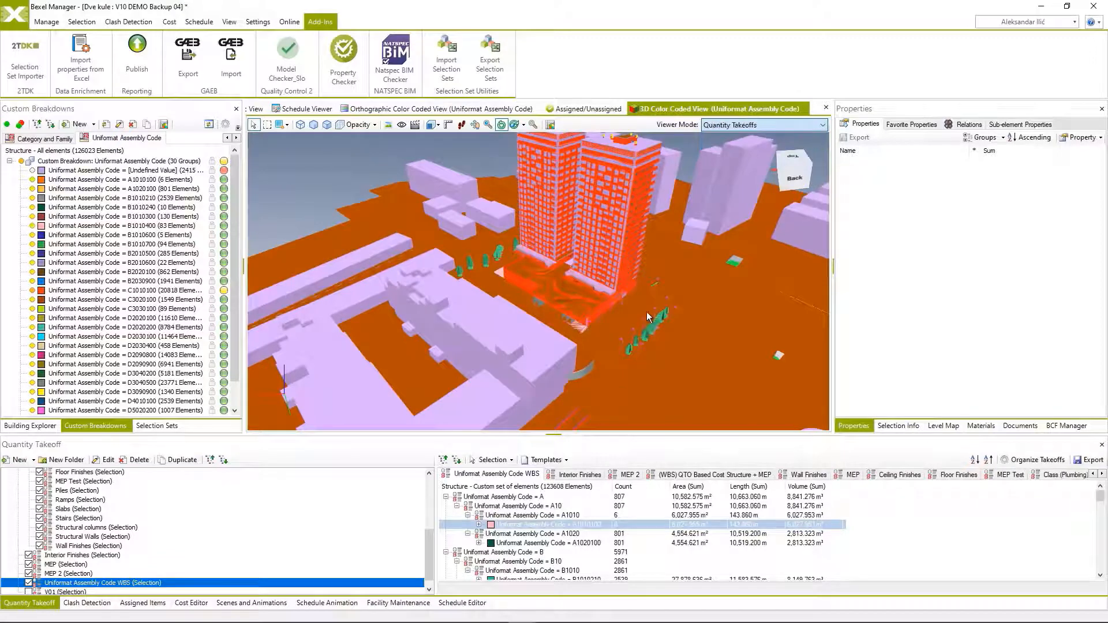
left_click(494, 461)
left_click(510, 472)
scroll(517, 523, "down", 1)
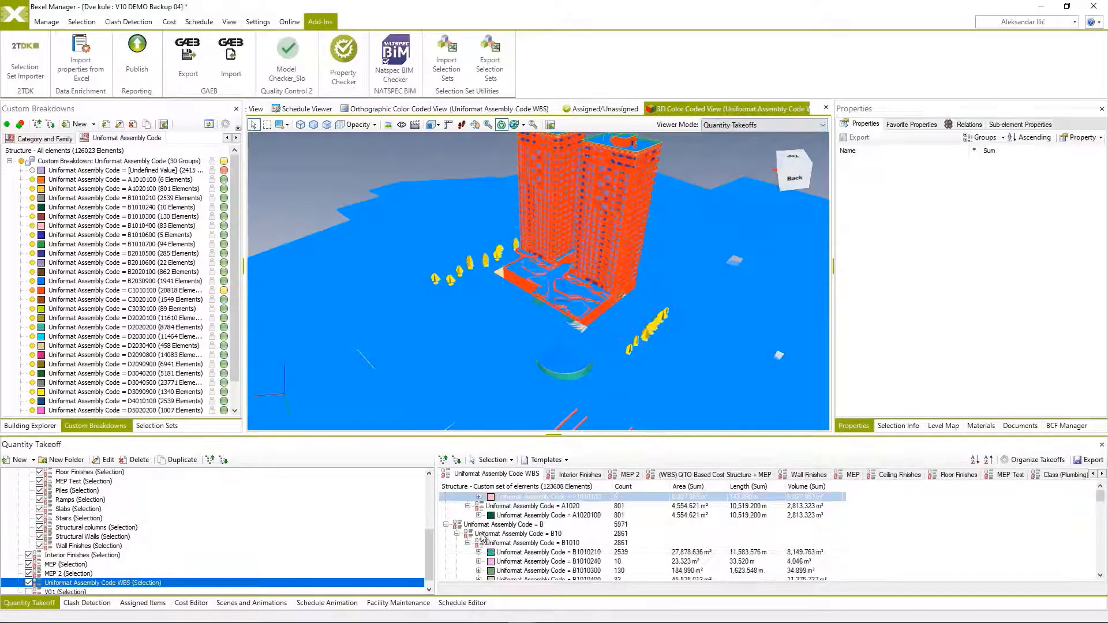
Select the A1010100 group in the takeoff and isolate its elements in the color-coded 3D view.
scroll(517, 524, "up", 1)
left_click(517, 525)
right_click(686, 171)
mouse_move(745, 245)
left_click(847, 245)
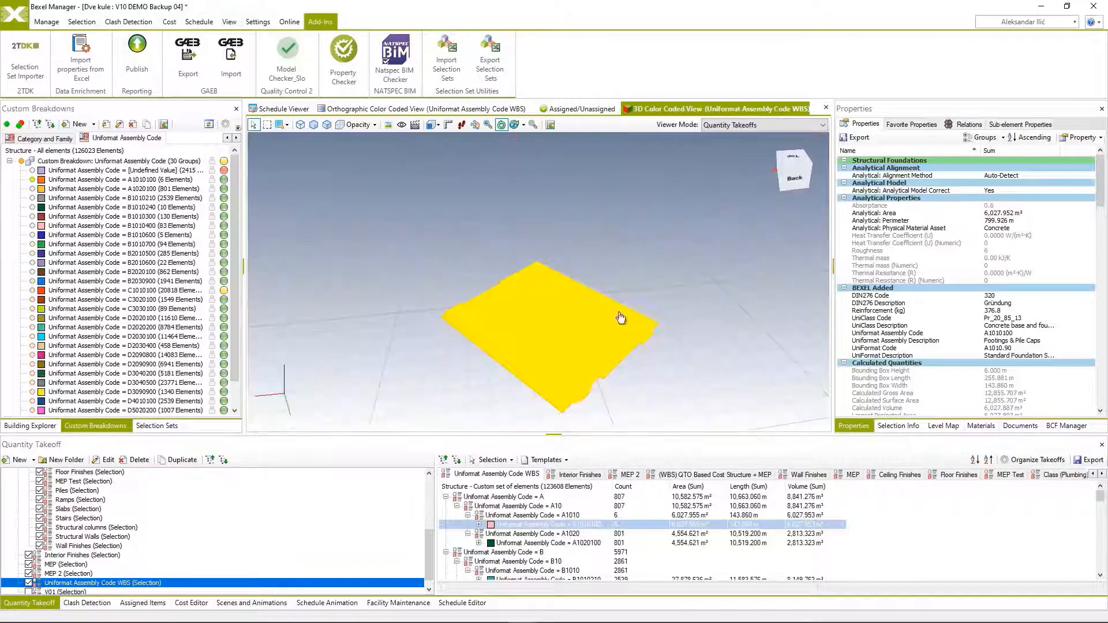
left_click(603, 393)
Select the A1020100 group in the takeoff and isolate its elements in the color-coded 3D view.
right_click(524, 543)
right_click(639, 391)
mouse_move(682, 466)
left_click(800, 466)
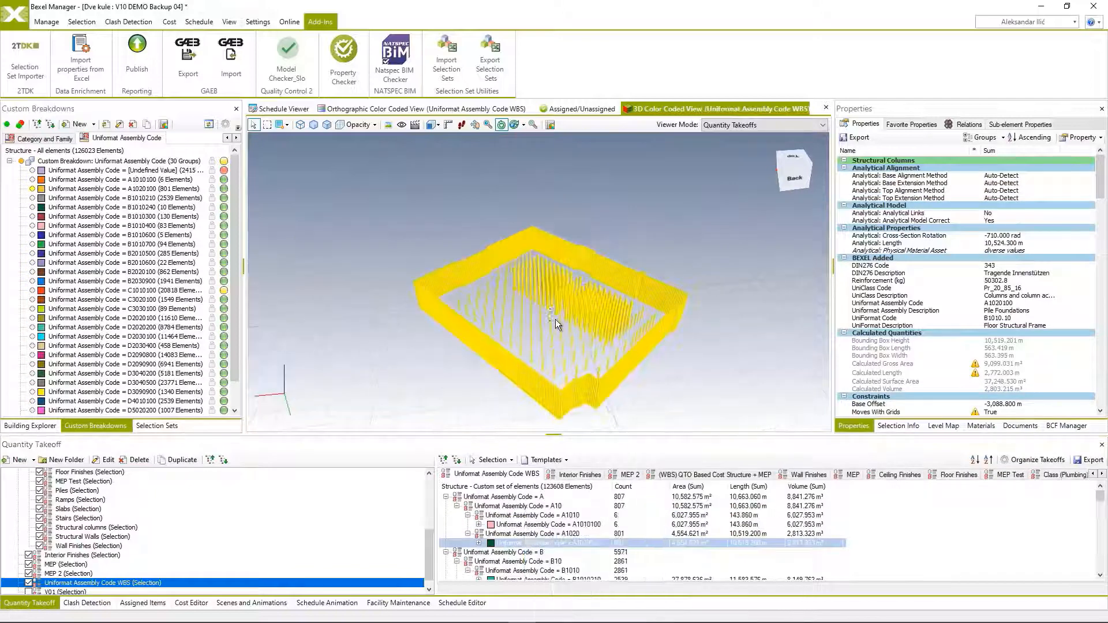
left_click(547, 419)
right_click(769, 229)
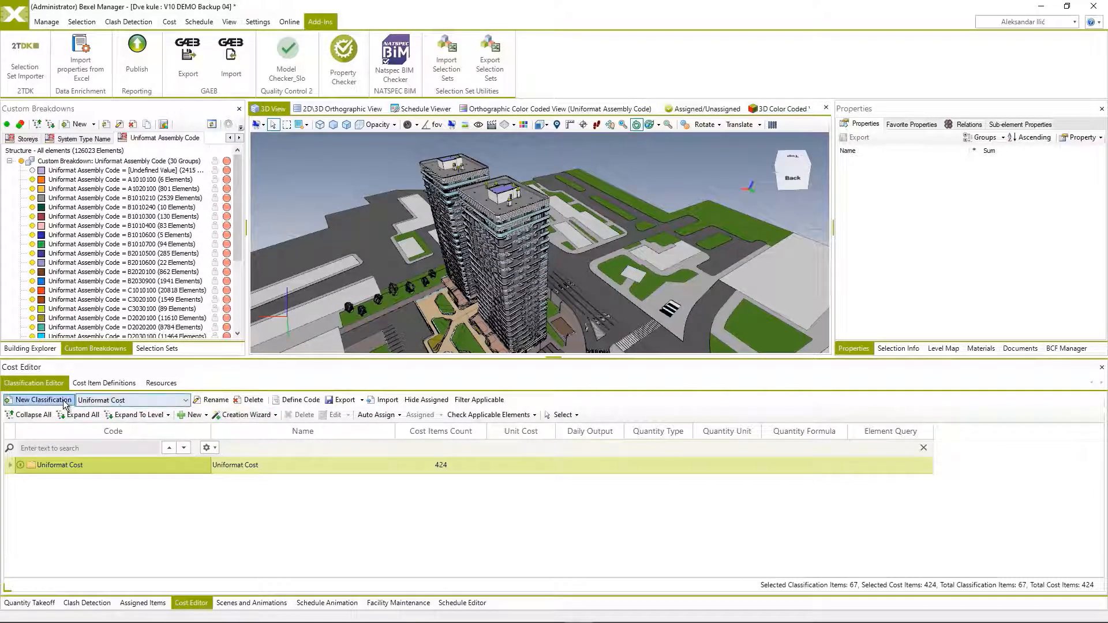
Create a new cost classification described as Uniformat Assembly Code Cost.
left_click(43, 400)
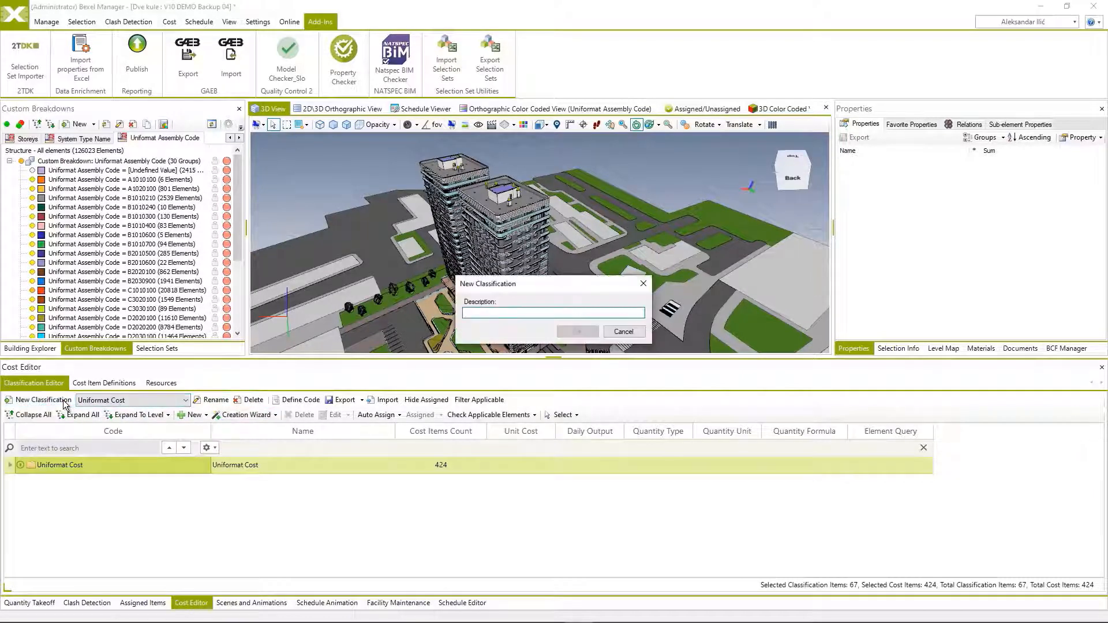
type("Uniformat Assembly Code Cost")
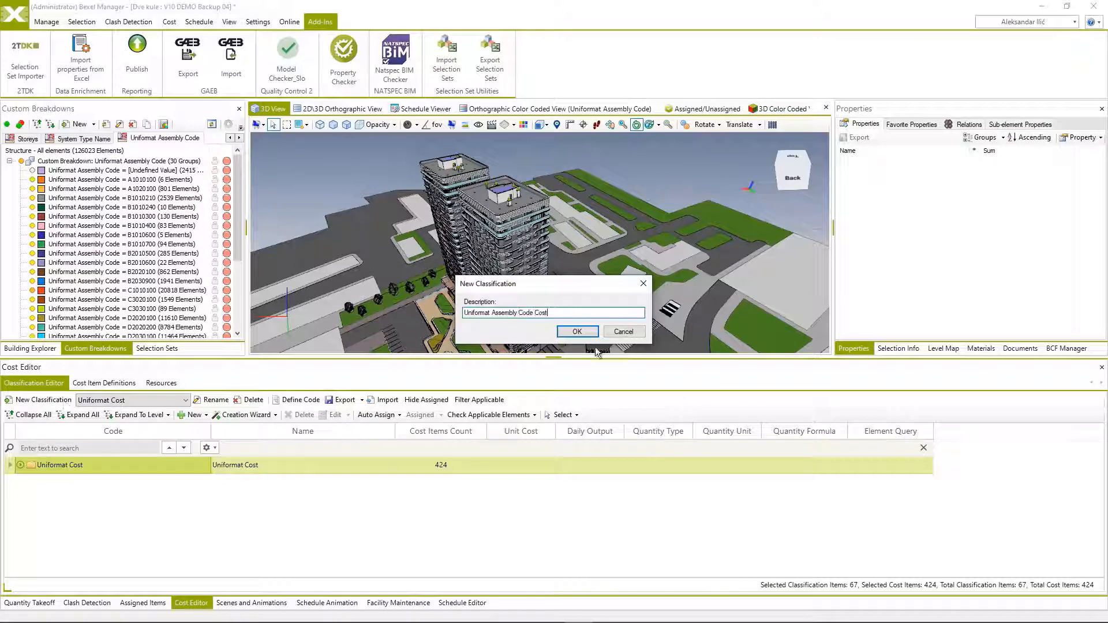
left_click(577, 333)
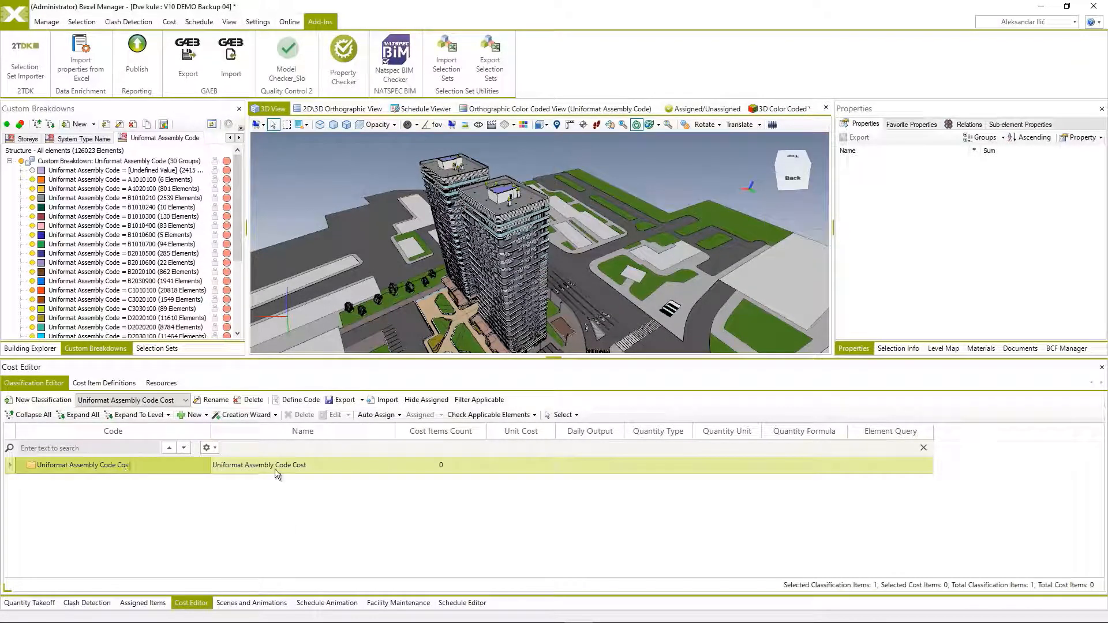
Start the classification's Creation Wizard from a quantity takeoff and choose Uniformat Assembly Code WBS as the source.
left_click(276, 416)
left_click(276, 427)
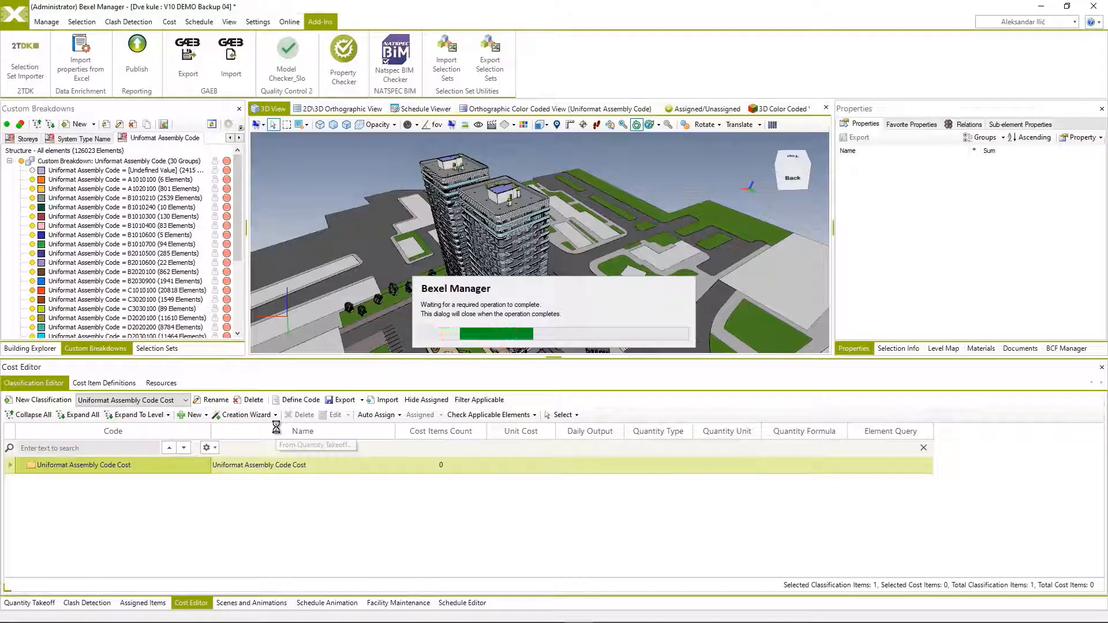
left_click(539, 209)
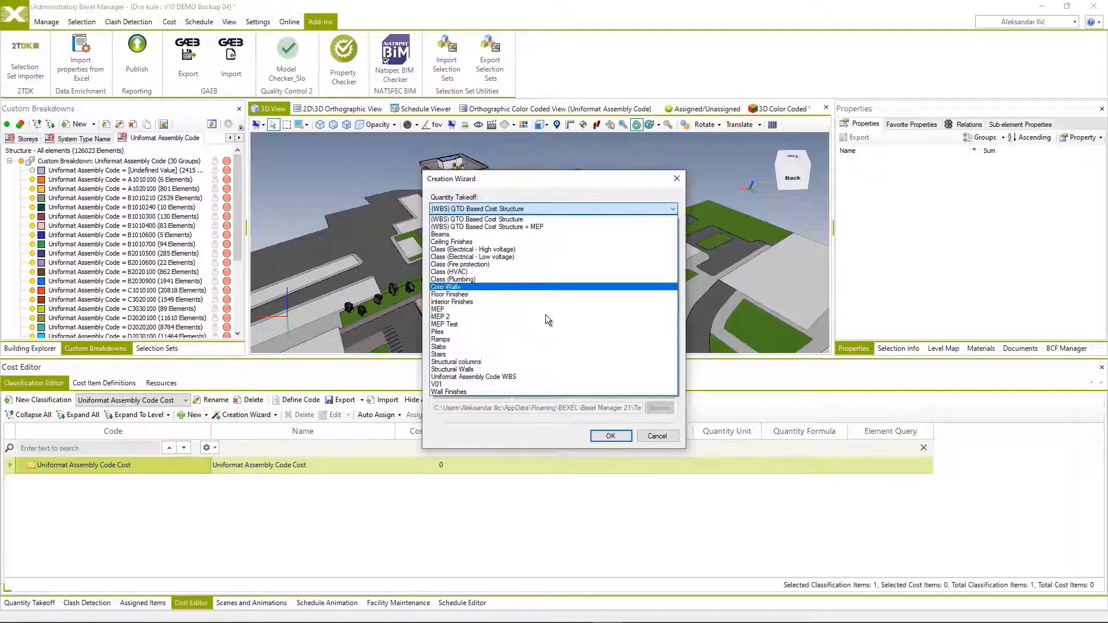
left_click(519, 378)
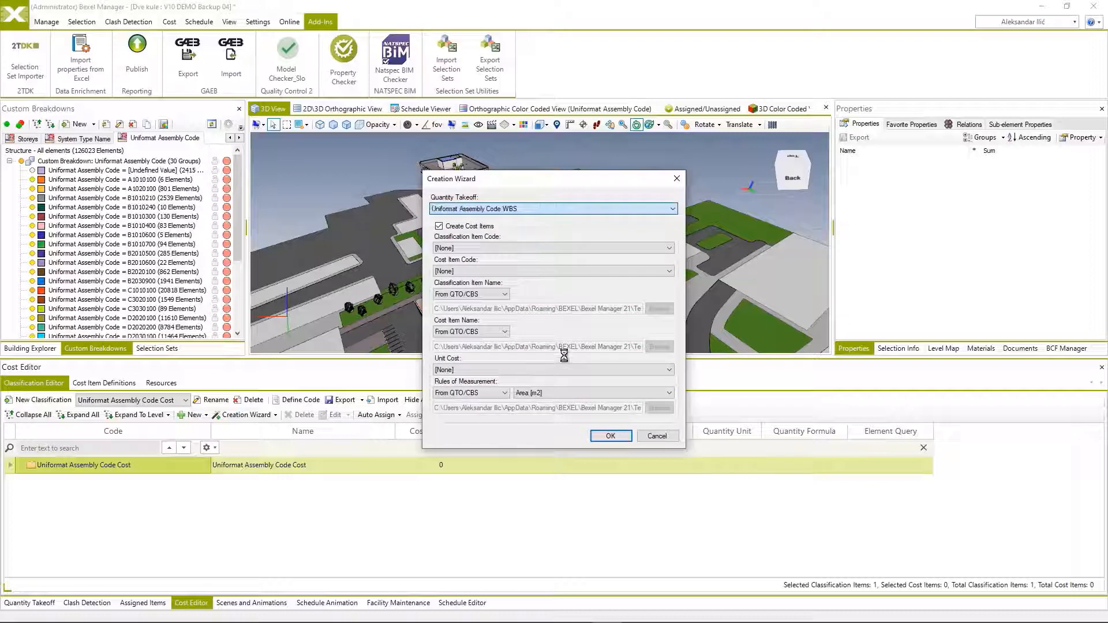
Set the Classification Item Code to Uniformat Assembly Code and the Cost Item Code to [Schema].
left_click(539, 248)
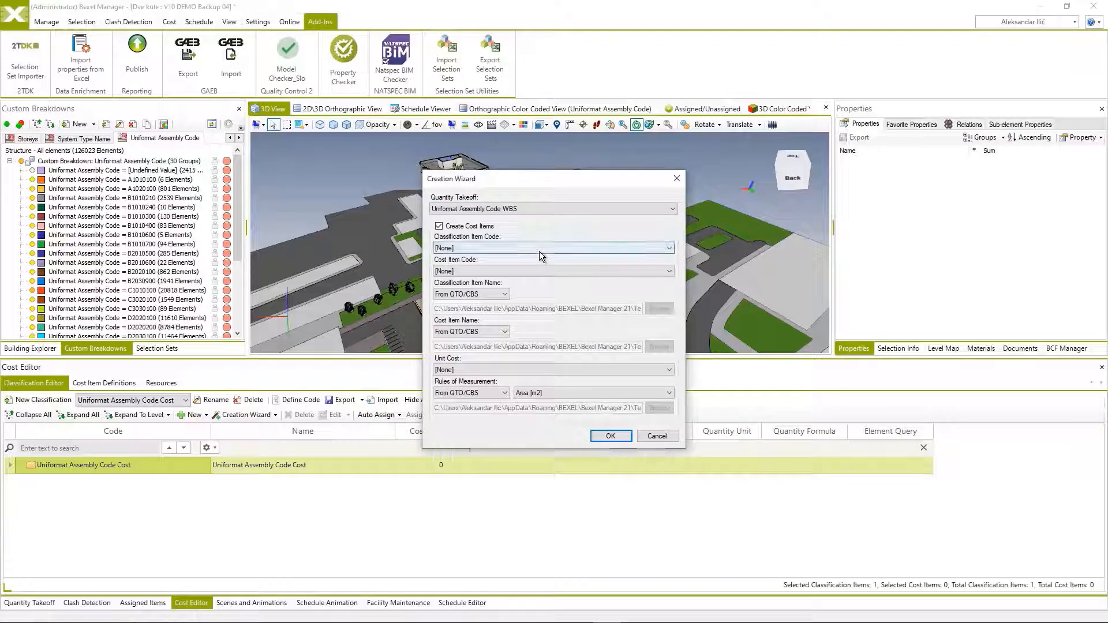
scroll(568, 370, "down", 10)
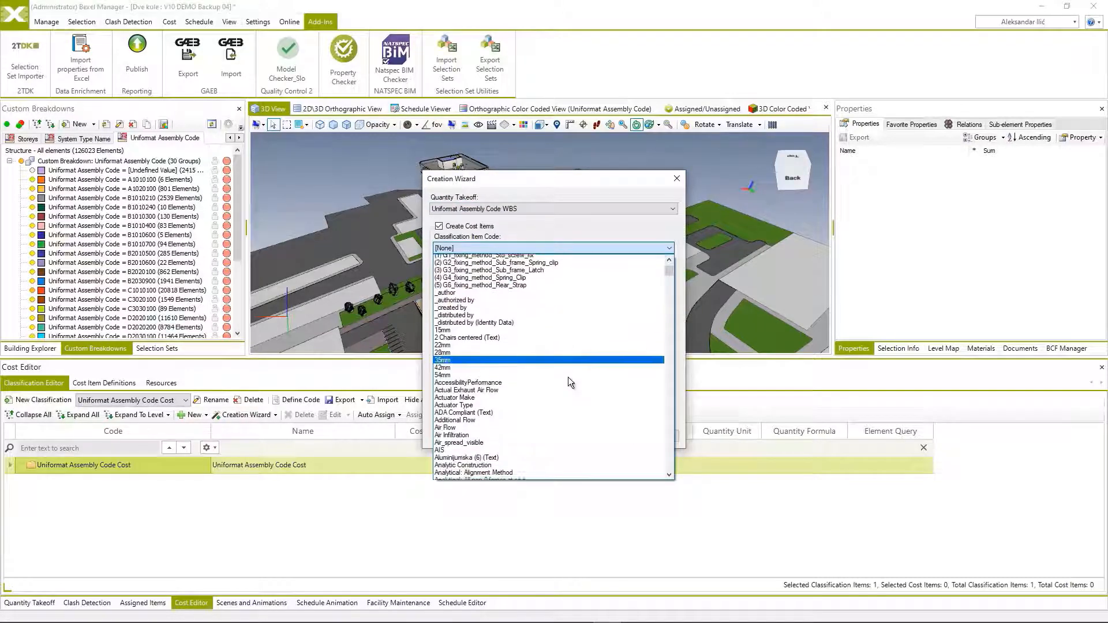
left_click_drag(669, 281, 655, 453)
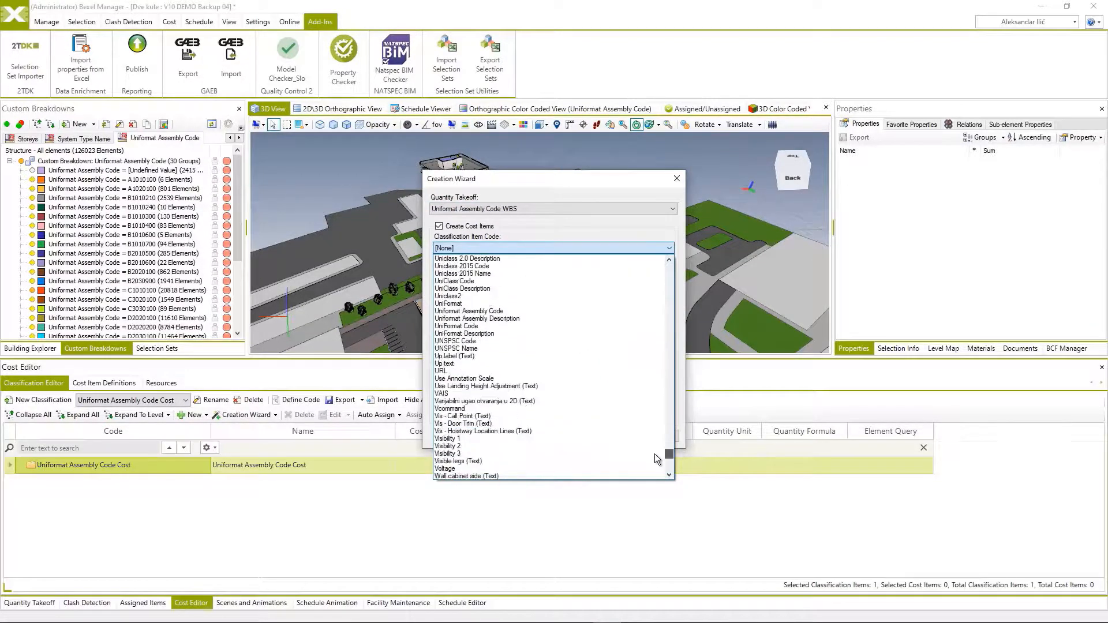
left_click(486, 311)
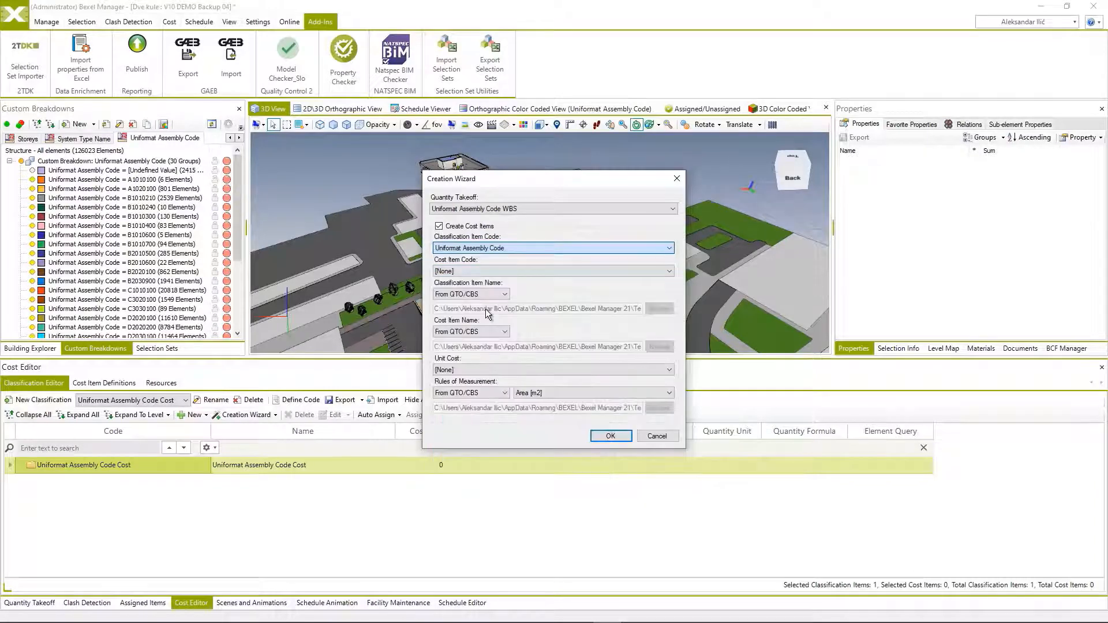
left_click(512, 272)
left_click(542, 287)
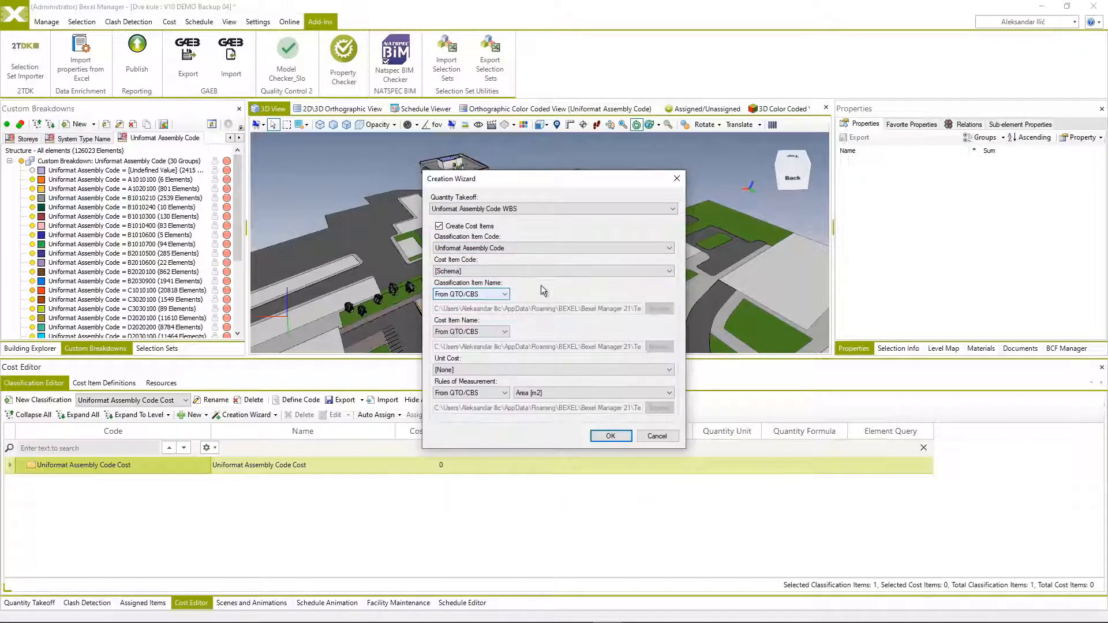
Set the Classification Item Name source to From Template and browse for its template file.
left_click(506, 295)
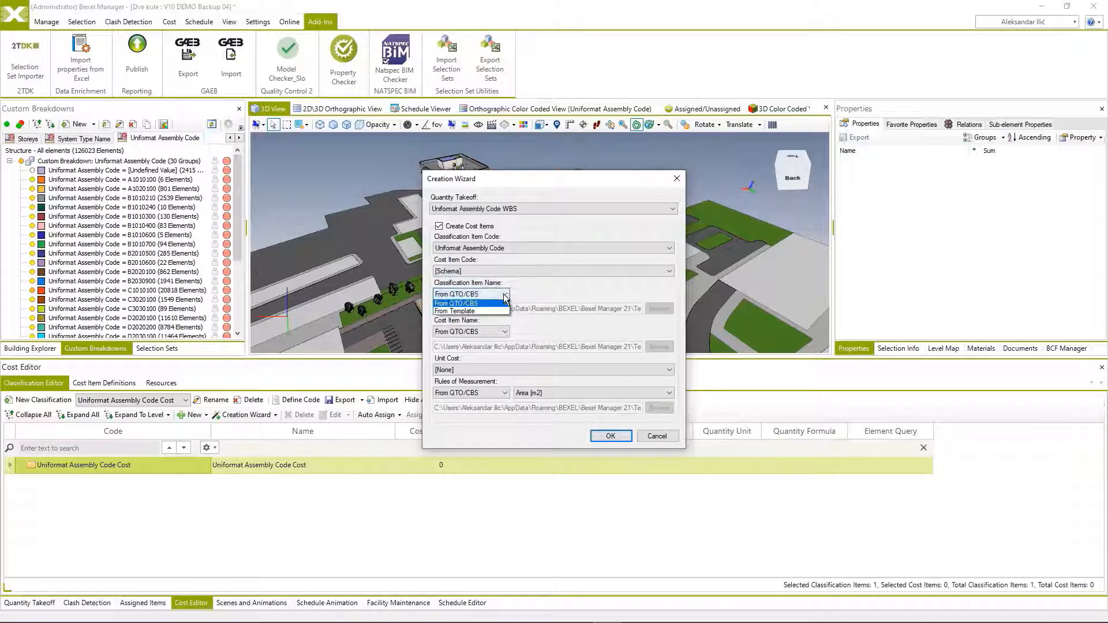
left_click(476, 312)
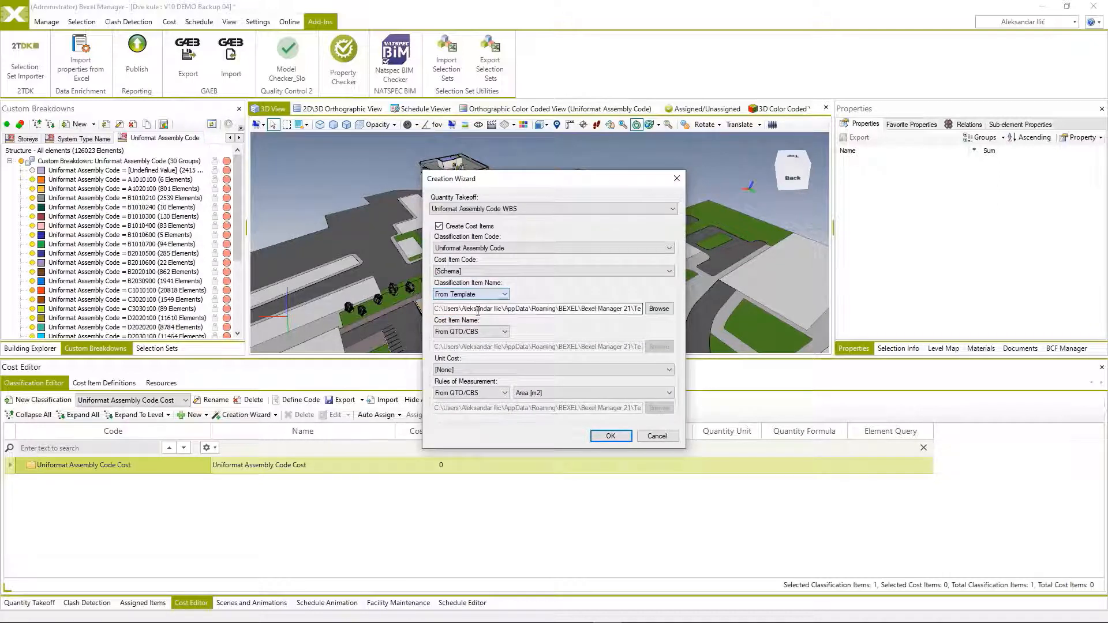
left_click(658, 309)
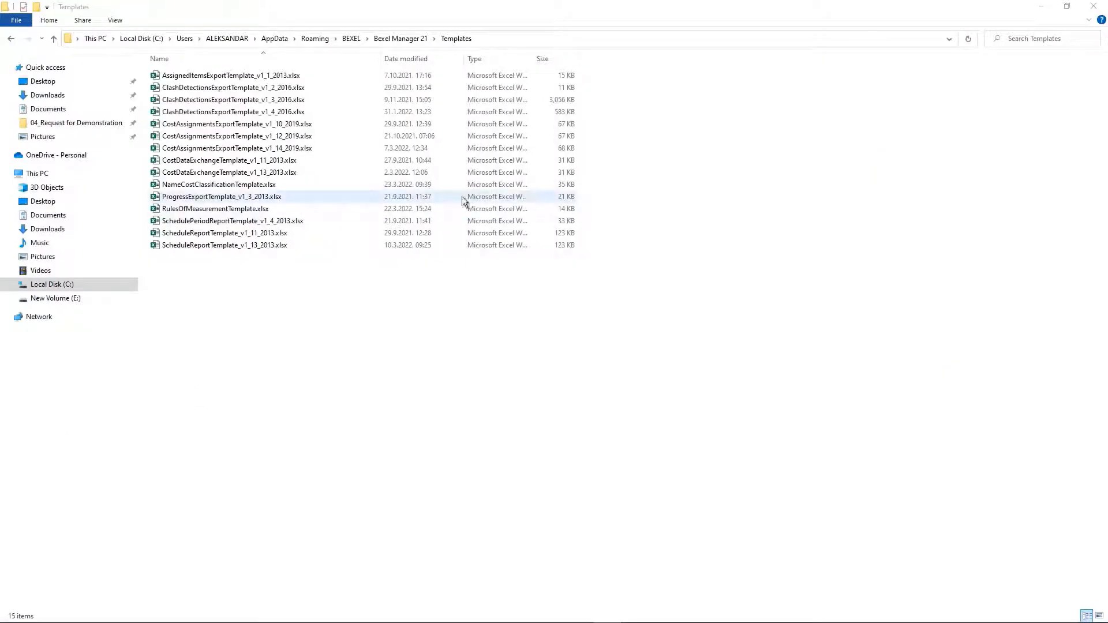
Open NameCostClassificationTemplate.xlsx in Excel, review its Code, Name and Description columns, and close the workbook.
left_click(206, 188)
right_click(207, 187)
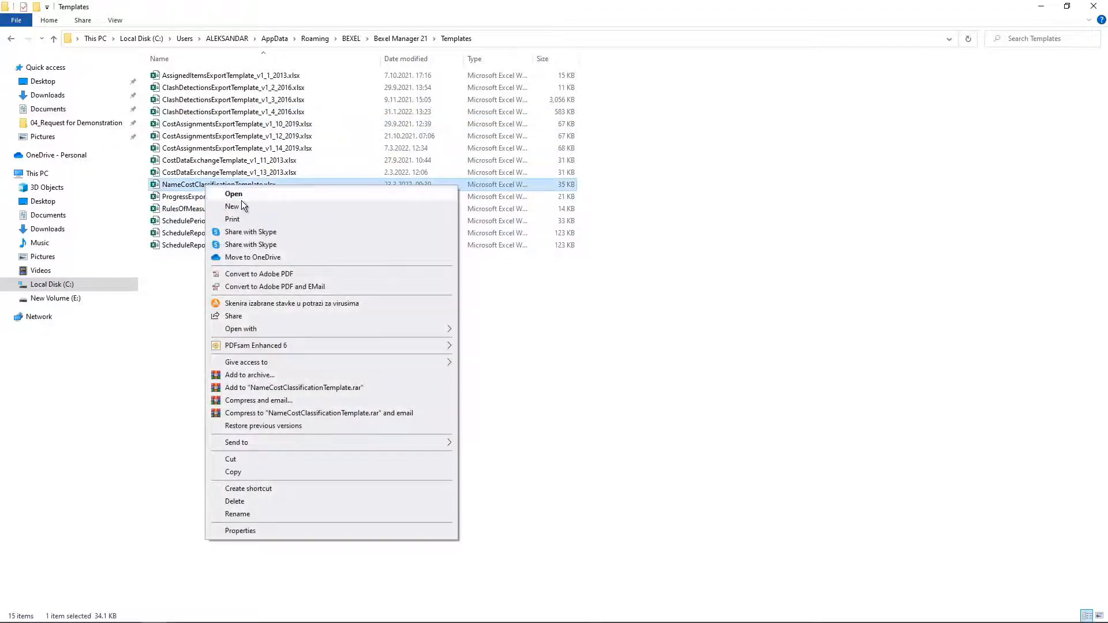
left_click(208, 209)
left_click(100, 145)
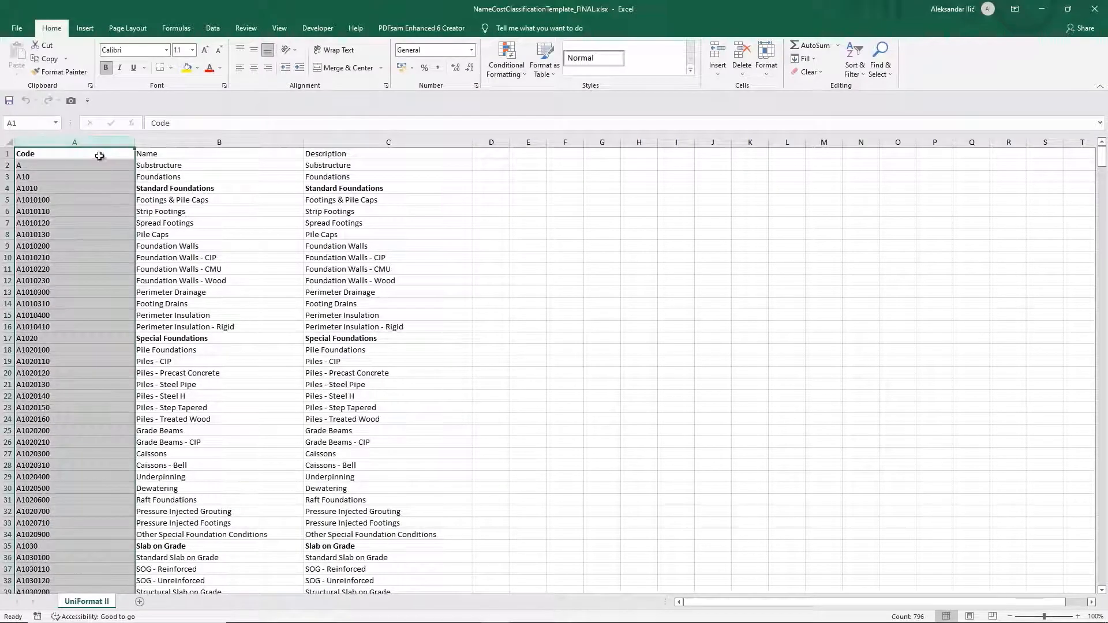
left_click(160, 145)
left_click(339, 145)
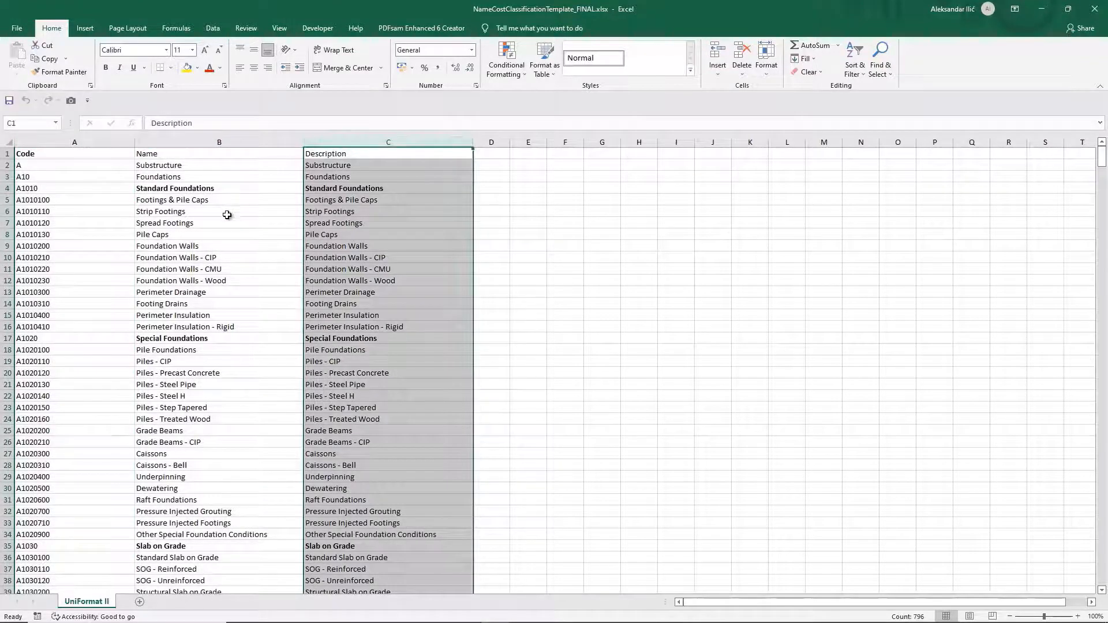
left_click(223, 219)
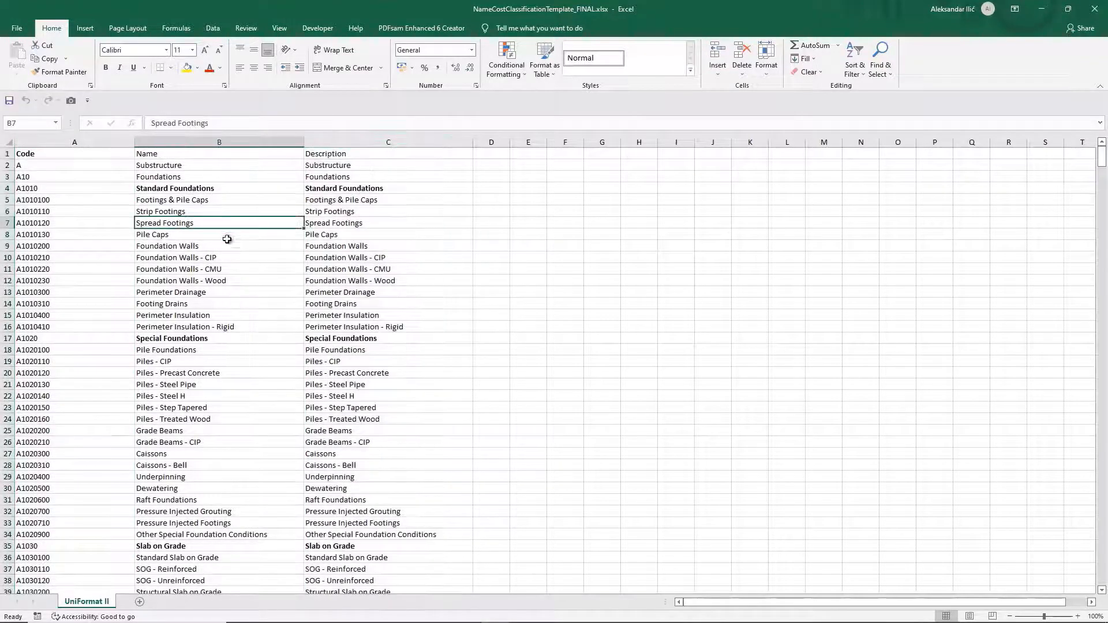
left_click(58, 155)
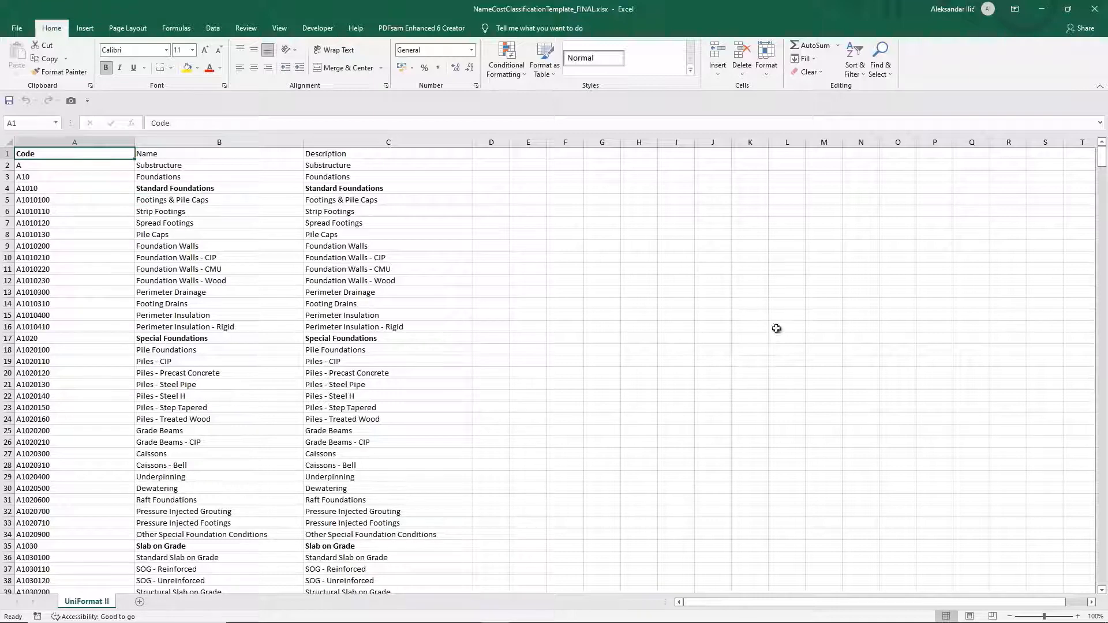
left_click(1092, 12)
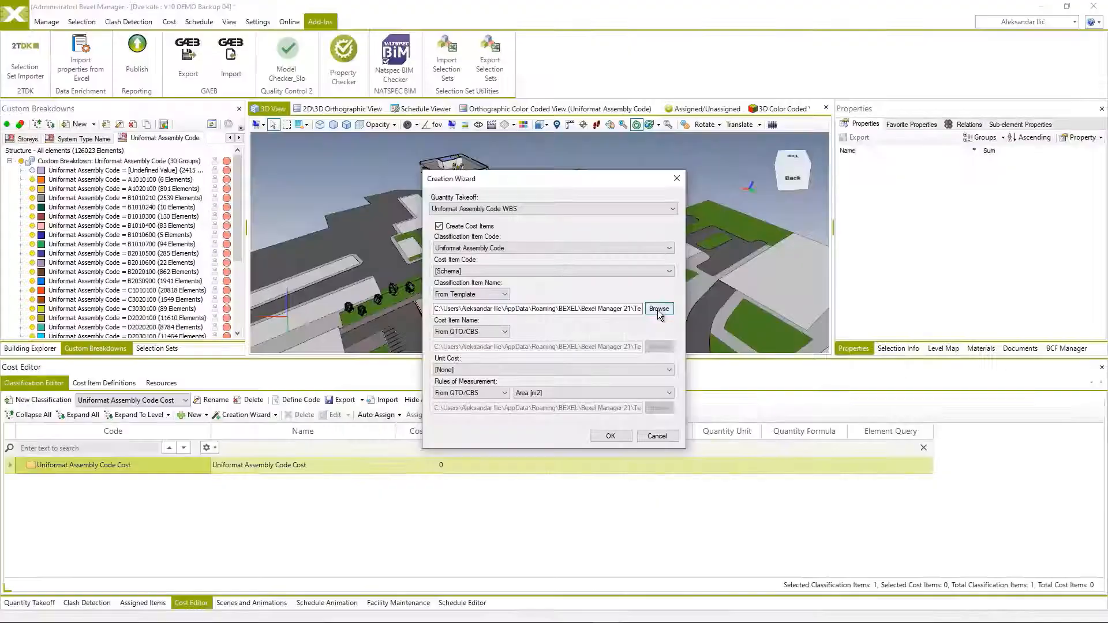
Choose From QTO/CBS for the Cost Item Name and leave the Unit Cost at [None].
left_click(505, 332)
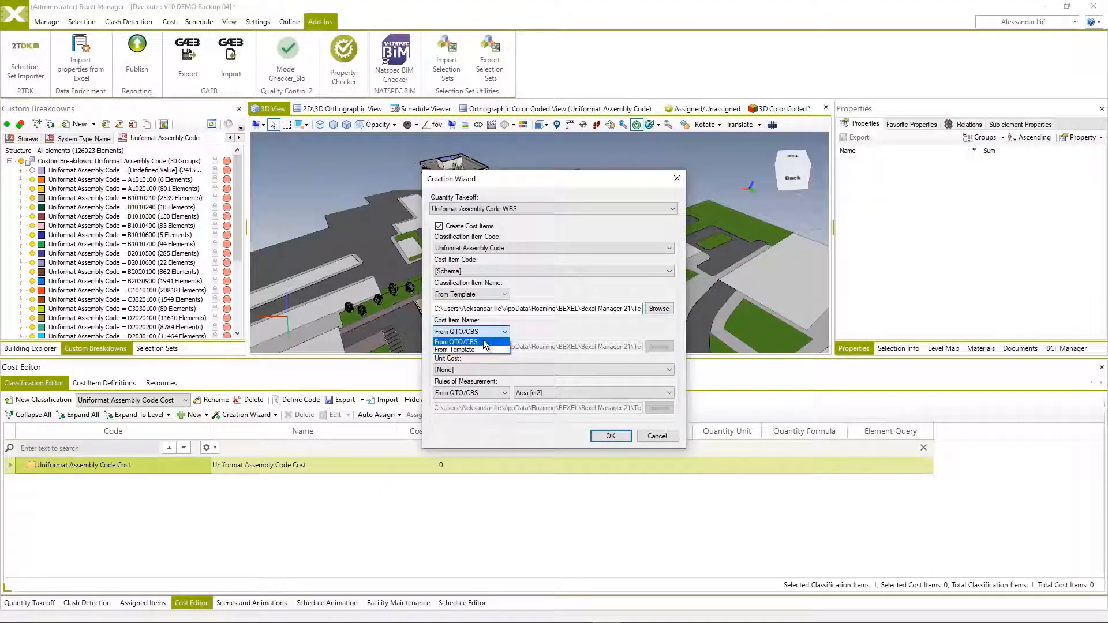
left_click(484, 342)
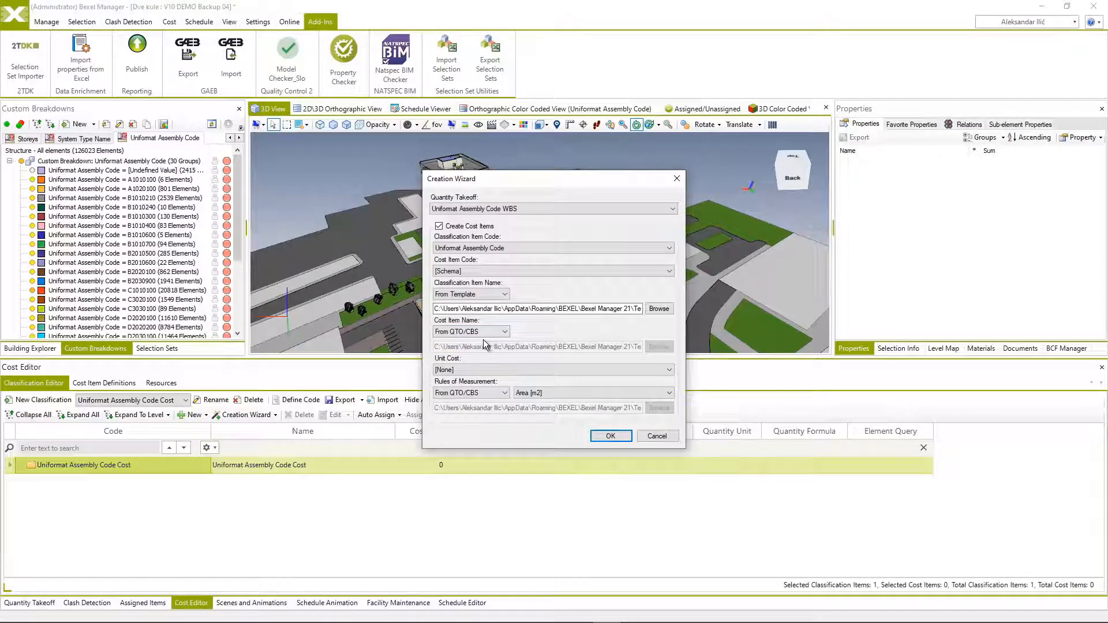
left_click(467, 371)
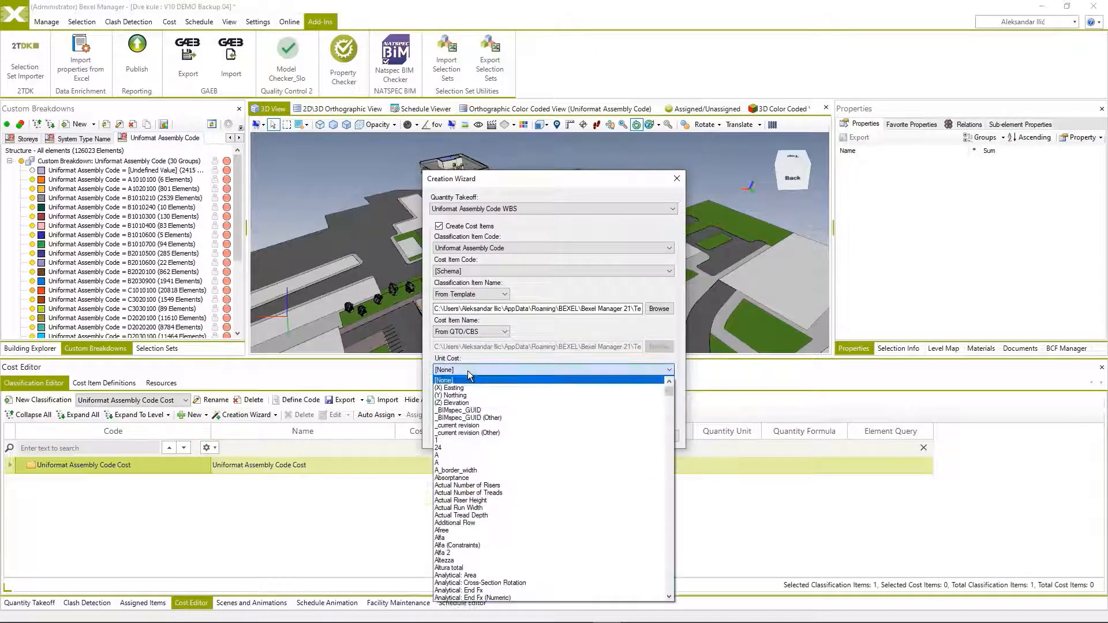
left_click(468, 370)
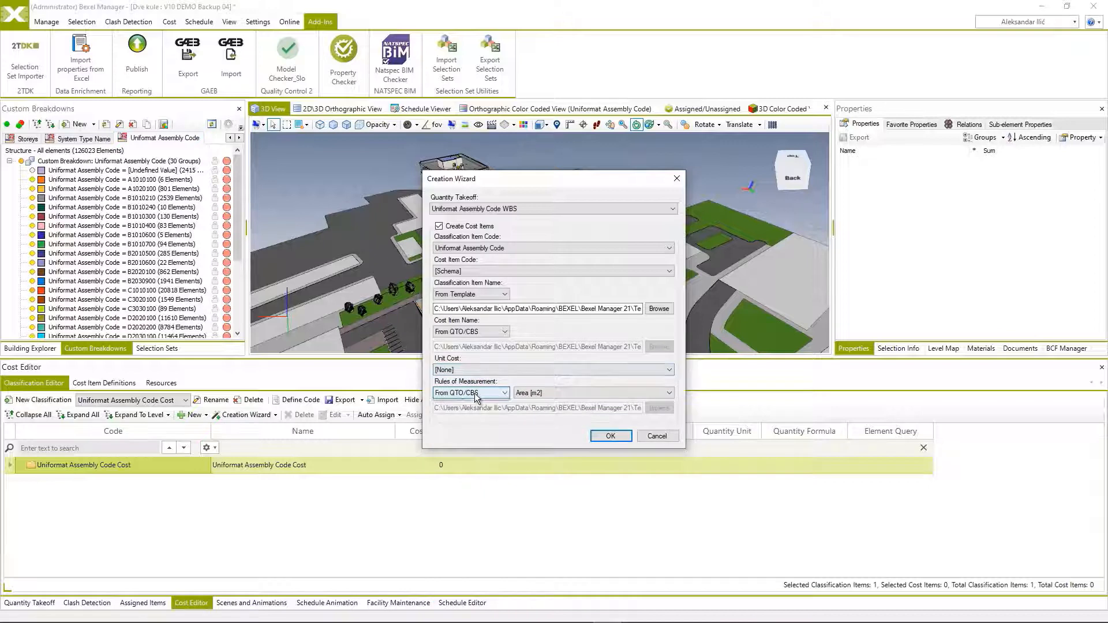
Review the measurement quantities offered when the Rules of Measurement come From QTO/CBS.
left_click(475, 394)
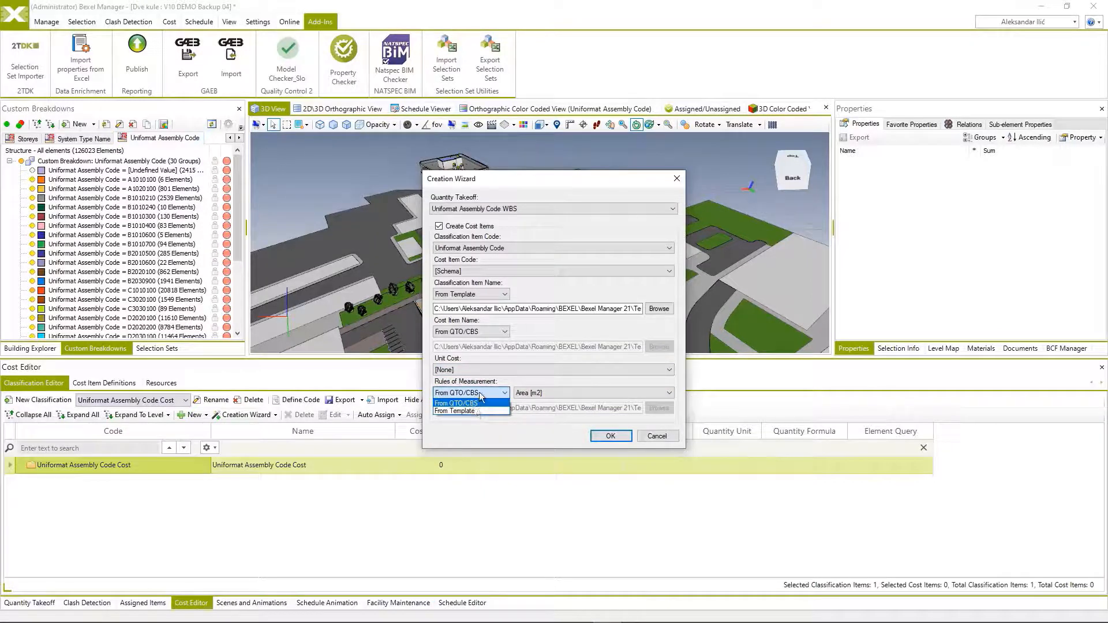
left_click(480, 403)
left_click(562, 392)
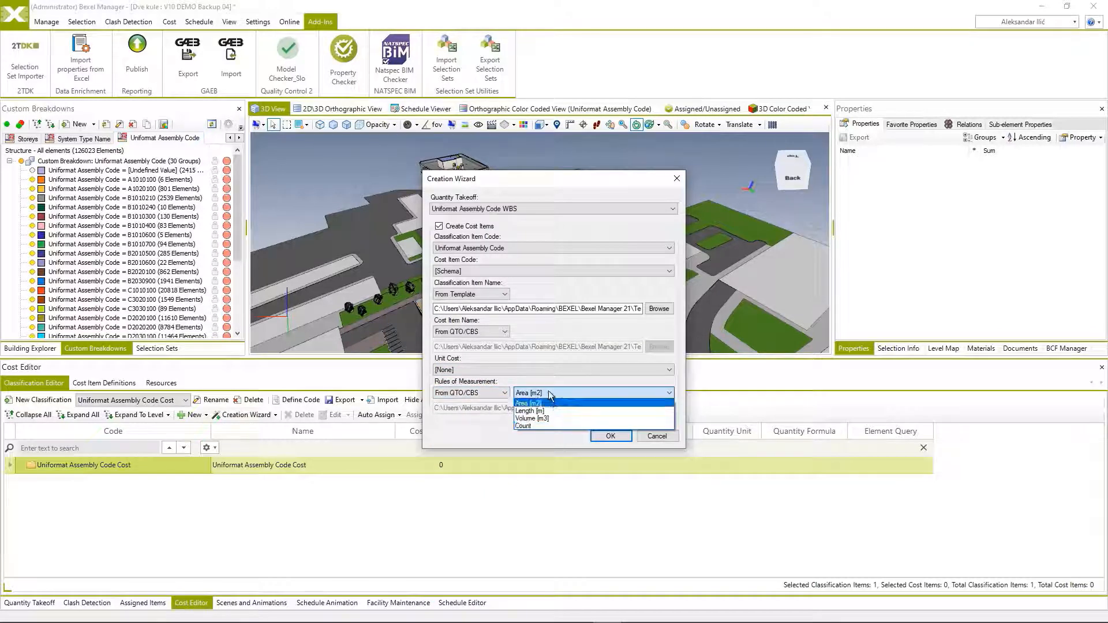
left_click(507, 397)
Set the Rules of Measurement source to From Template and browse for its template file.
left_click(497, 393)
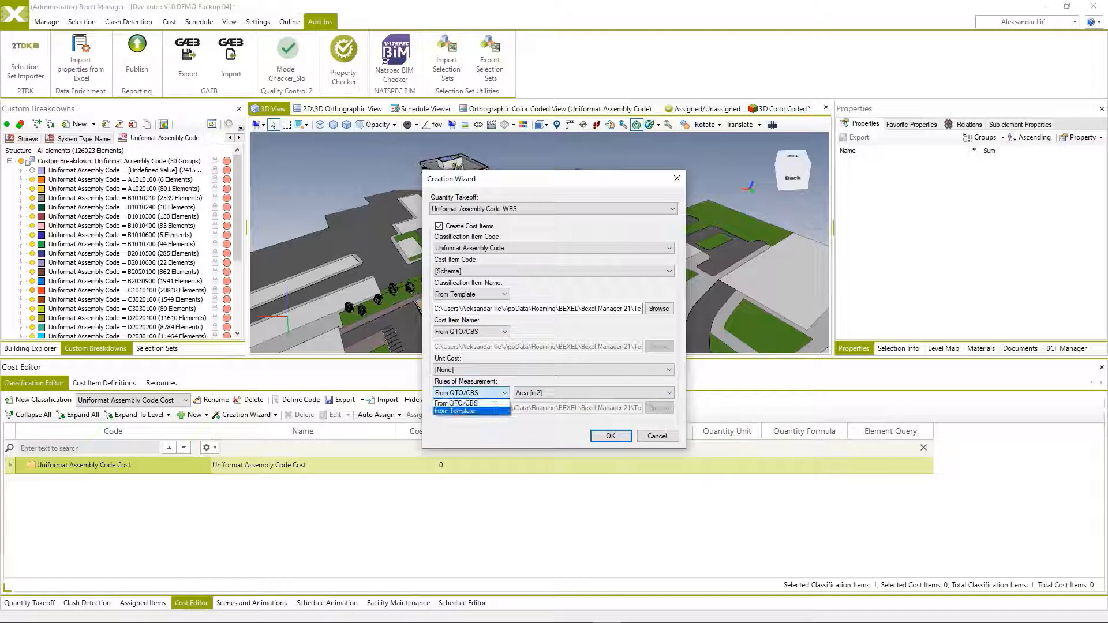
left_click(495, 410)
left_click(655, 411)
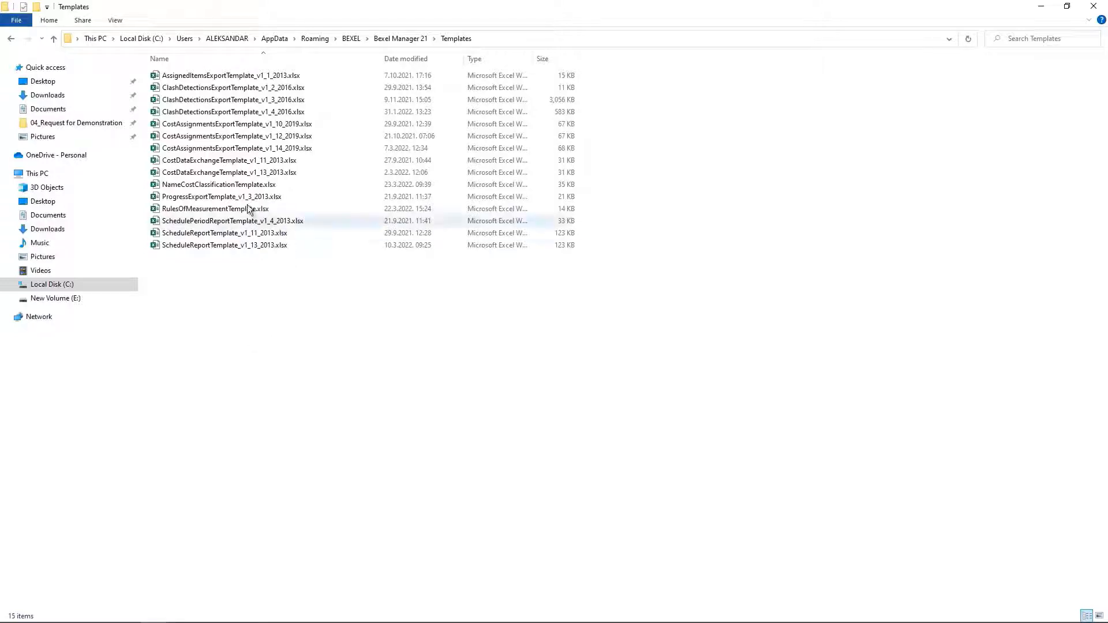
Open RulesOfMeasurementTemplate.xlsx in Excel and review the element categories in its Category column.
left_click(221, 210)
right_click(219, 212)
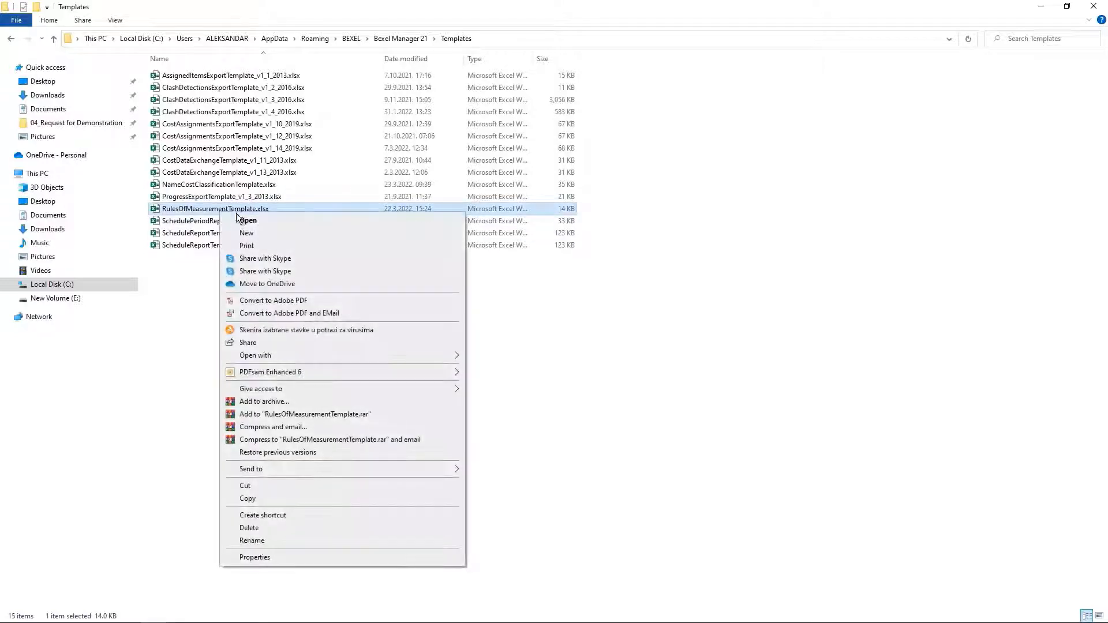
left_click(272, 219)
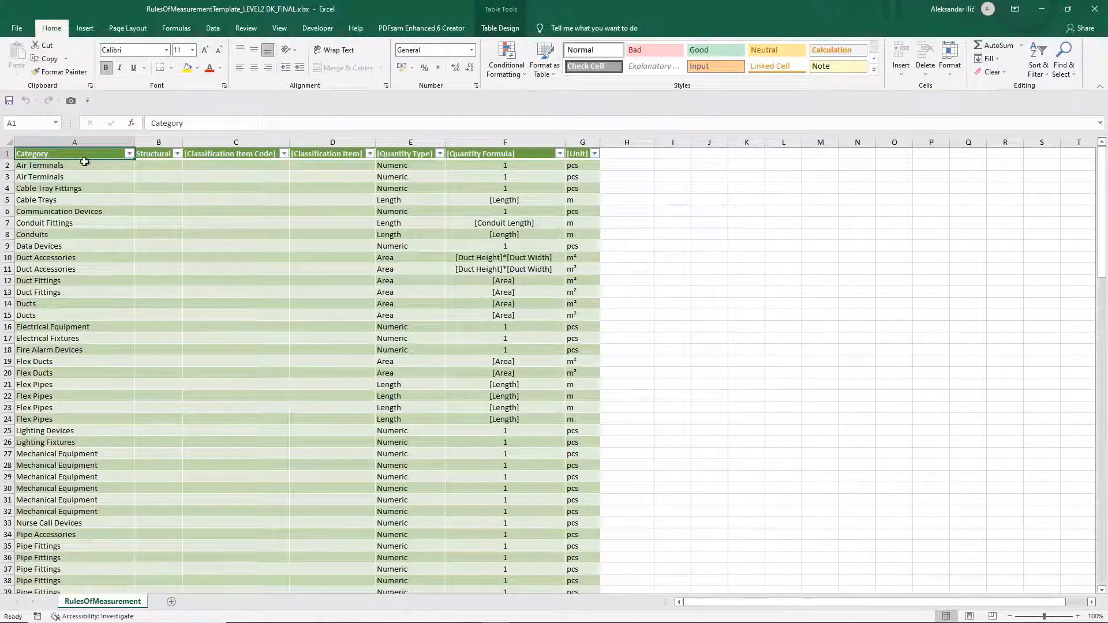
left_click(86, 157)
scroll(112, 245, "down", 4)
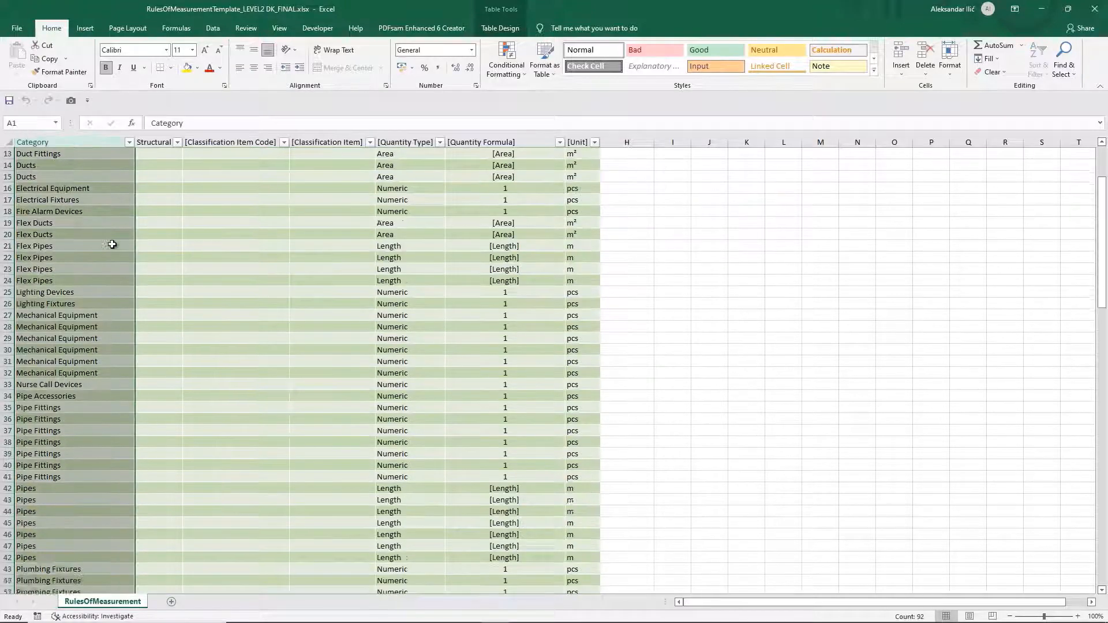
scroll(112, 245, "up", 4)
left_click(272, 280)
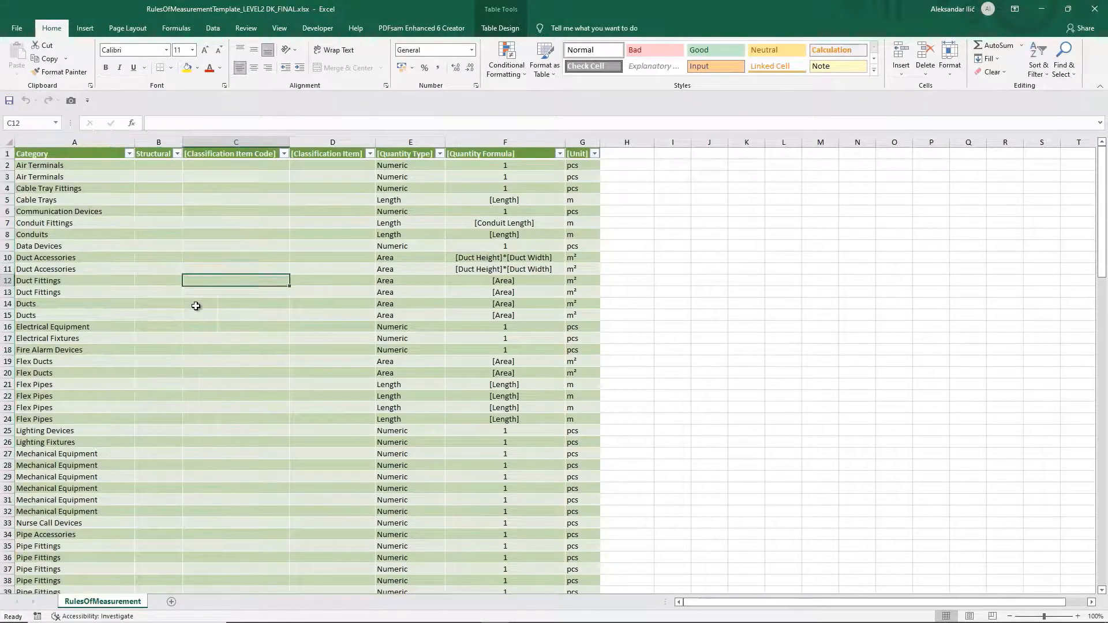
Examine the classification item codes, classification items, quantity types, formulas and units throughout the rules of measurement table.
scroll(323, 309, "down", 1)
scroll(324, 309, "up", 1)
scroll(364, 307, "down", 1)
scroll(366, 306, "up", 1)
scroll(155, 221, "down", 4)
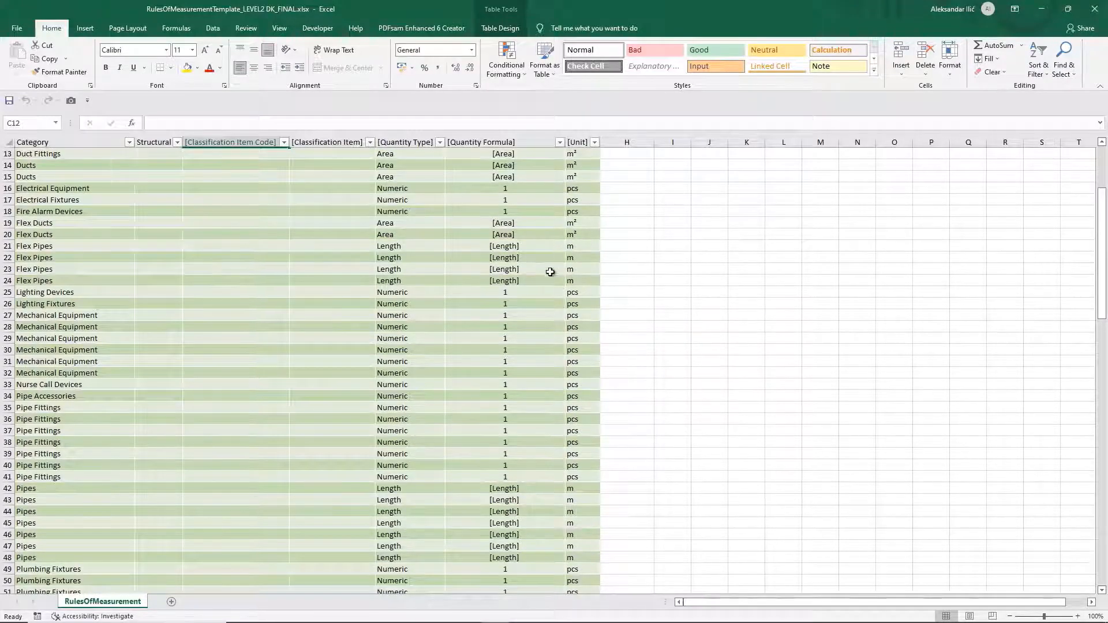
scroll(550, 272, "down", 13)
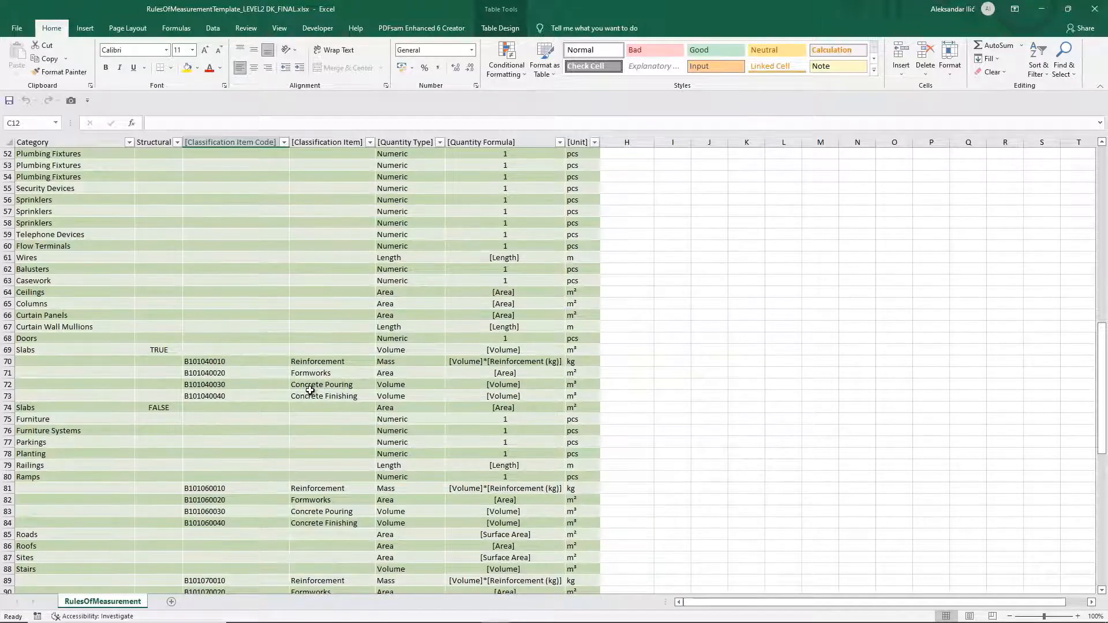
scroll(310, 391, "down", 4)
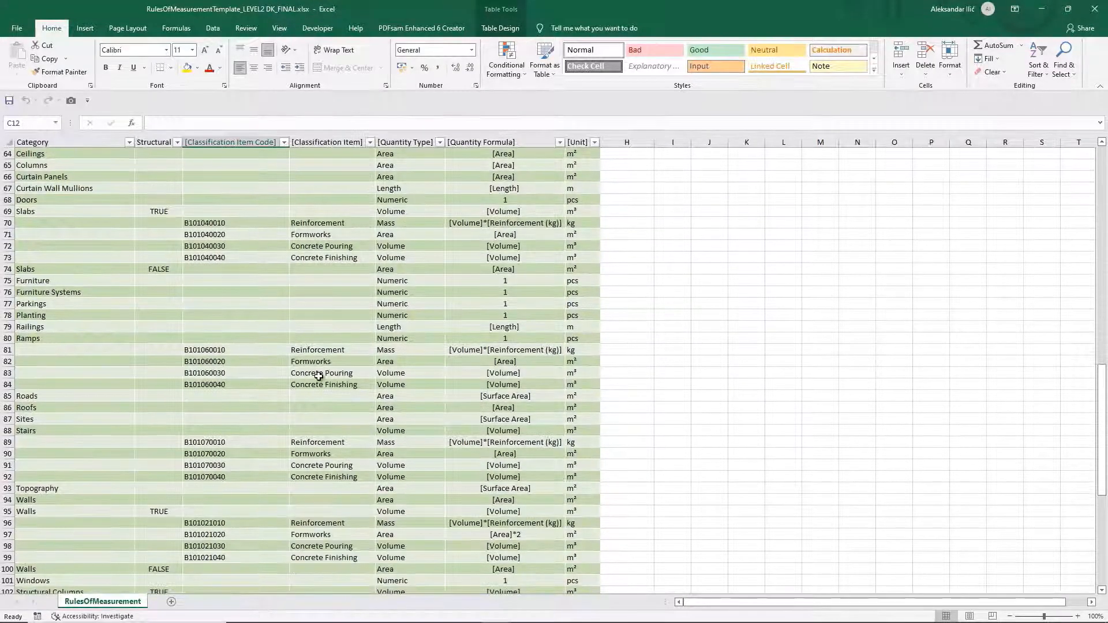
scroll(319, 376, "down", 10)
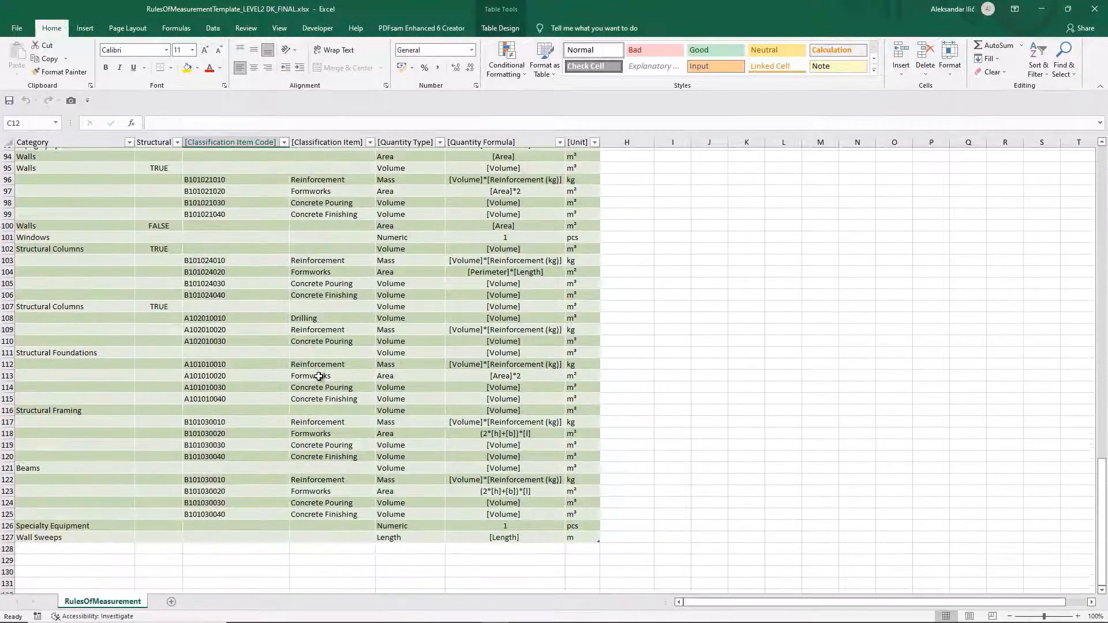
scroll(319, 375, "up", 8)
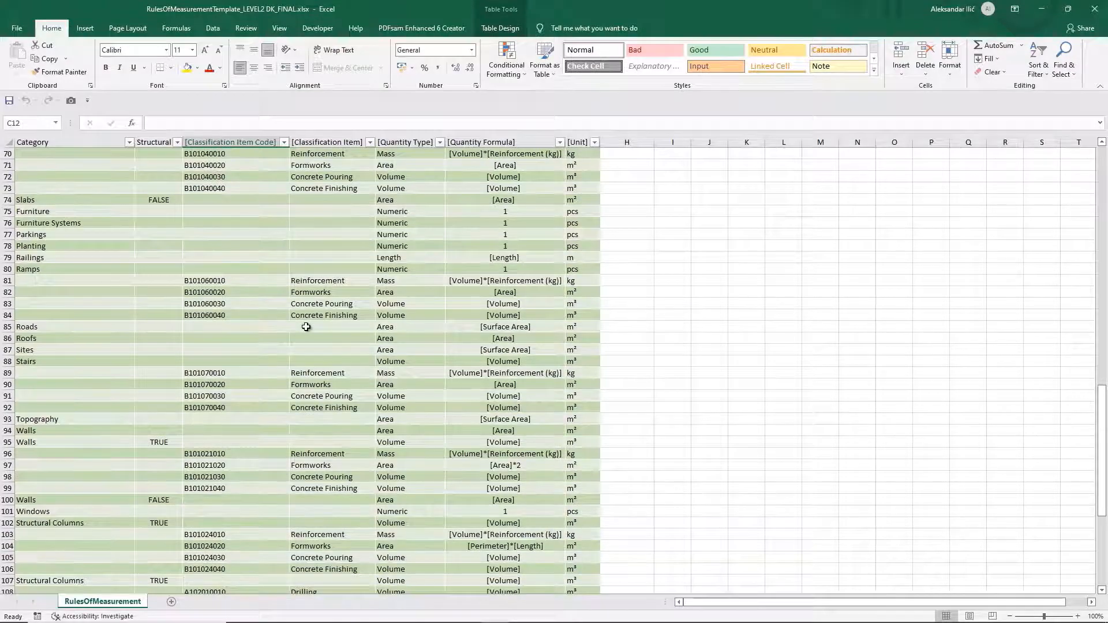
scroll(306, 326, "up", 5)
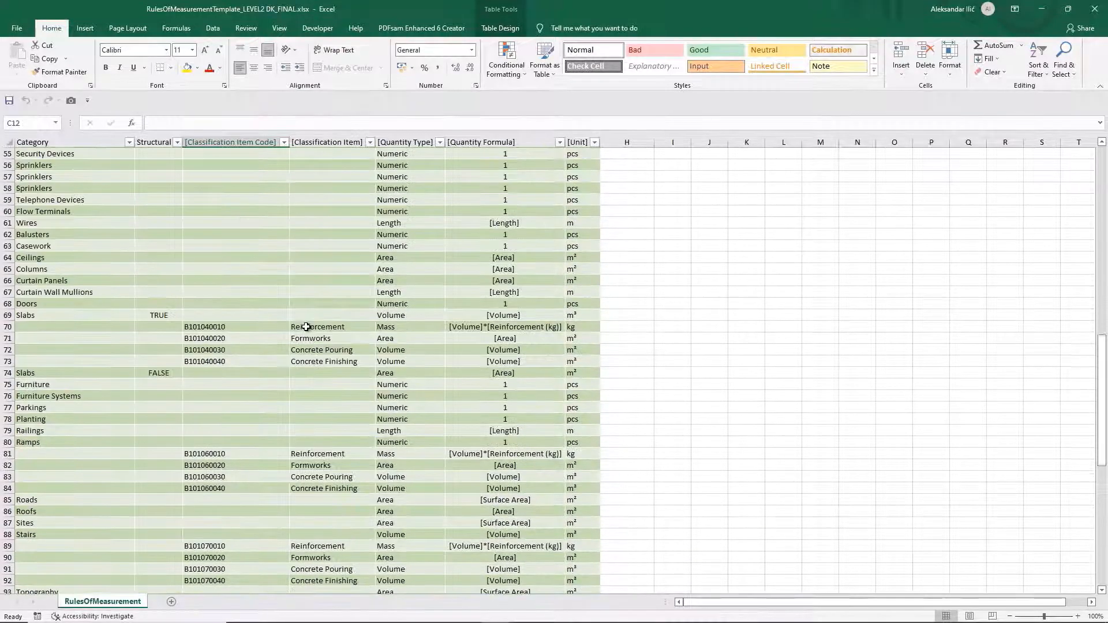
scroll(306, 326, "up", 2)
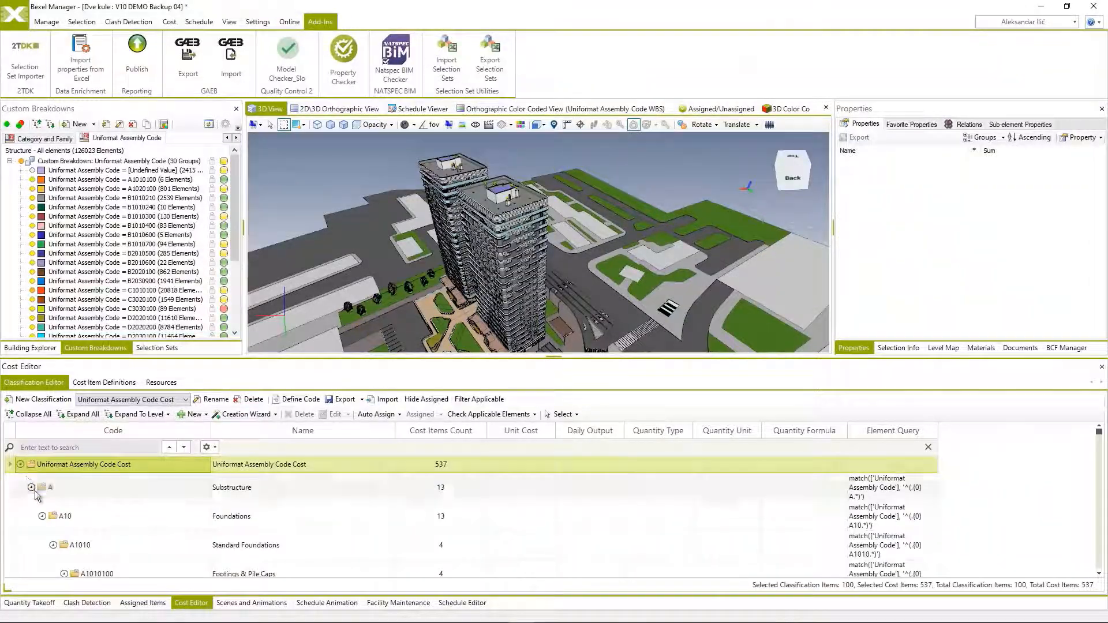
In Bexel Manager, expand the Uniformat Assembly Code Cost classification to Level 1 and widen the Element Query column so each query fits one line.
left_click(141, 414)
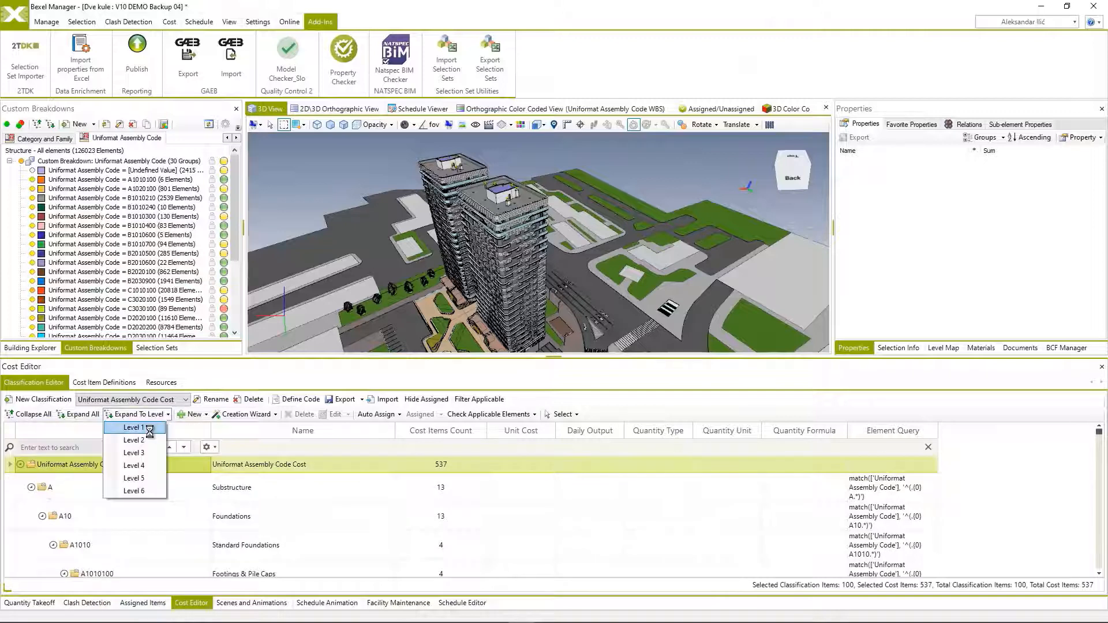
left_click(147, 428)
scroll(164, 490, "down", 3)
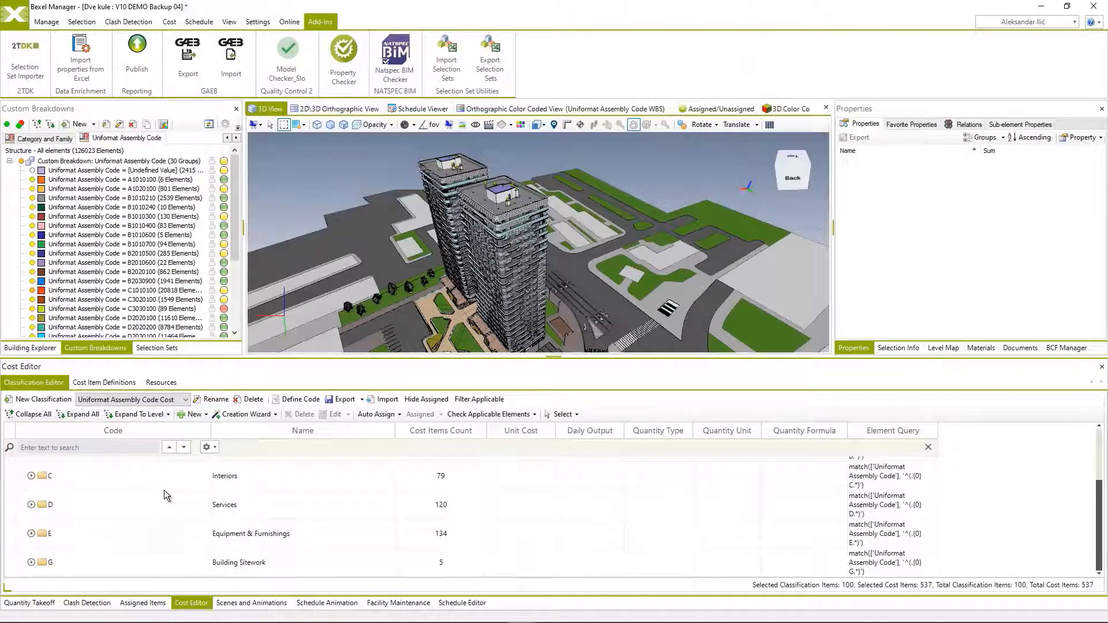
scroll(164, 490, "up", 3)
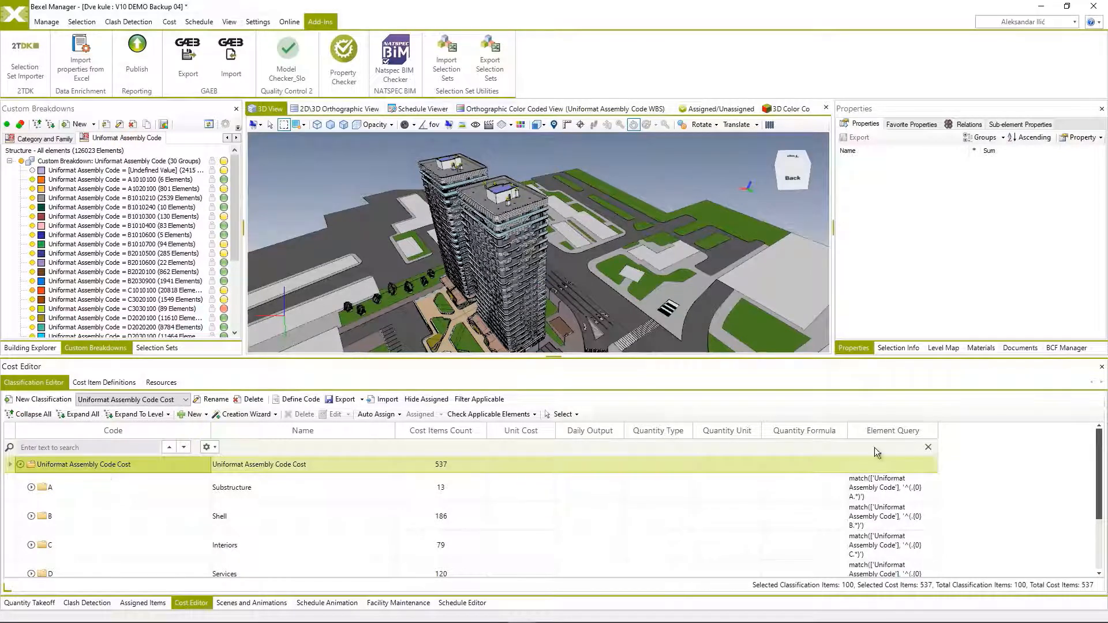
left_click_drag(938, 429, 1046, 426)
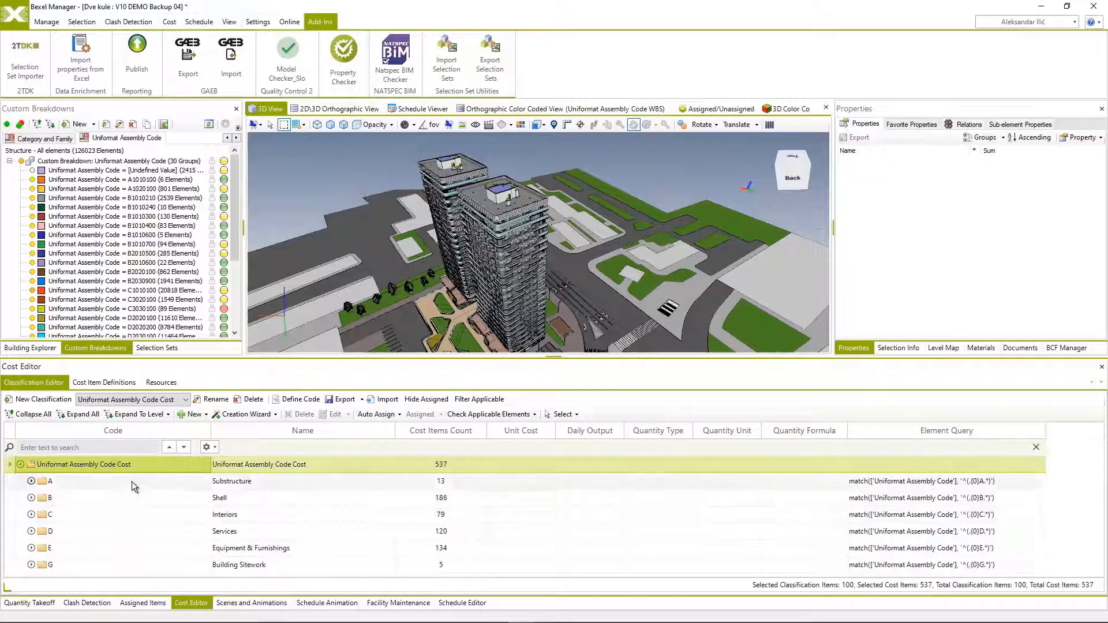
Expand the cost classification to Level 2 and review its subgroups.
left_click(167, 415)
left_click(148, 441)
scroll(147, 524, "down", 6)
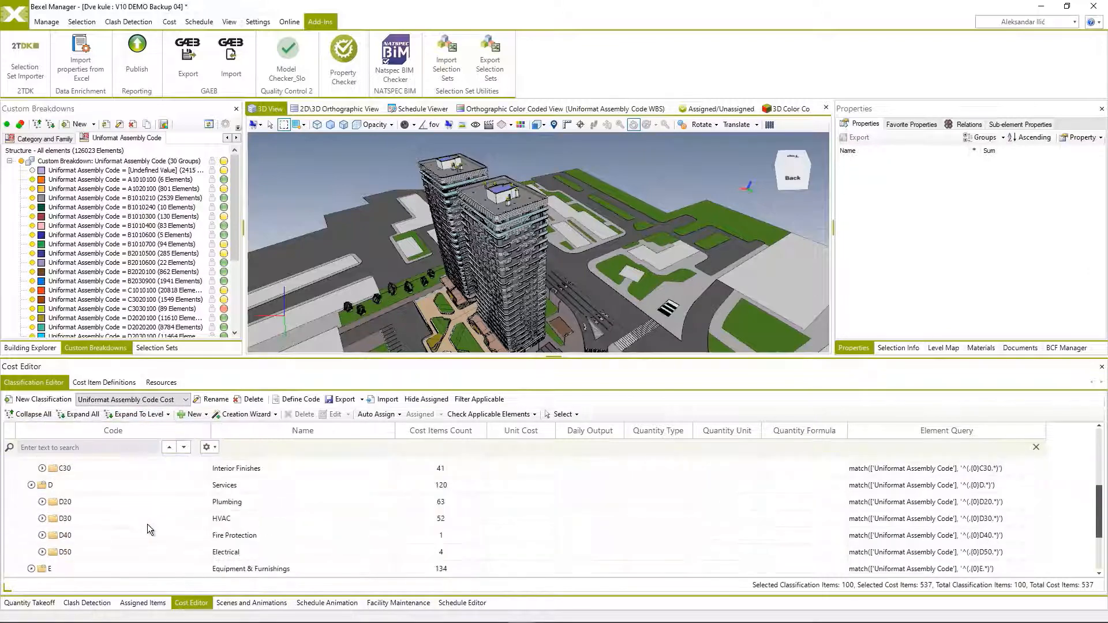
scroll(147, 524, "up", 6)
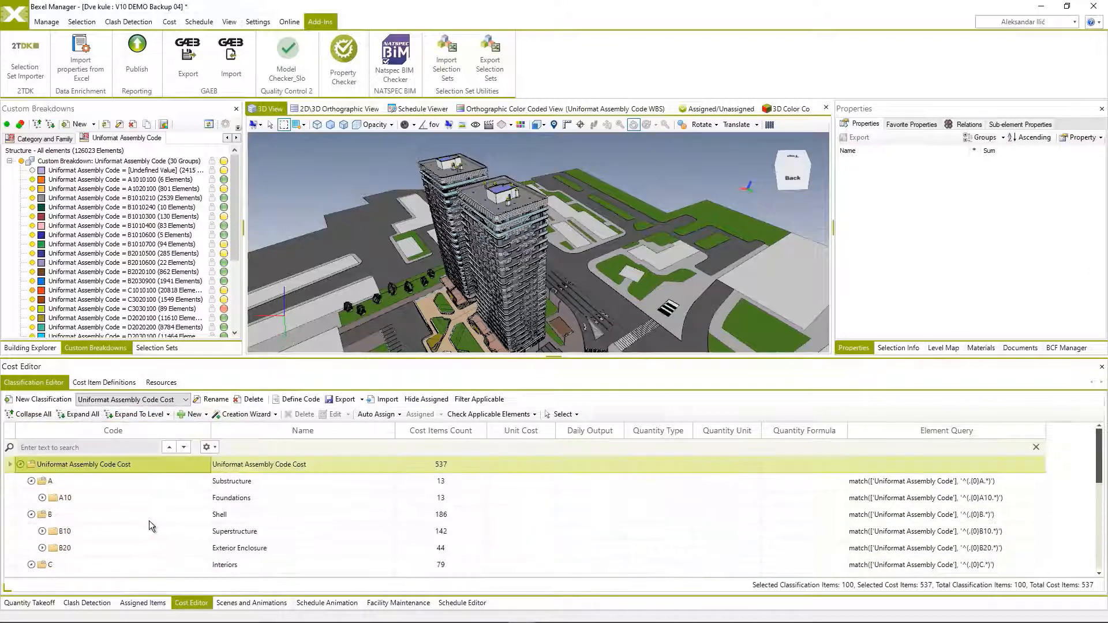
Expand the cost classification to Level 5 and view the work items under Footings & Pile Caps.
left_click(168, 414)
left_click(135, 478)
scroll(168, 508, "down", 1)
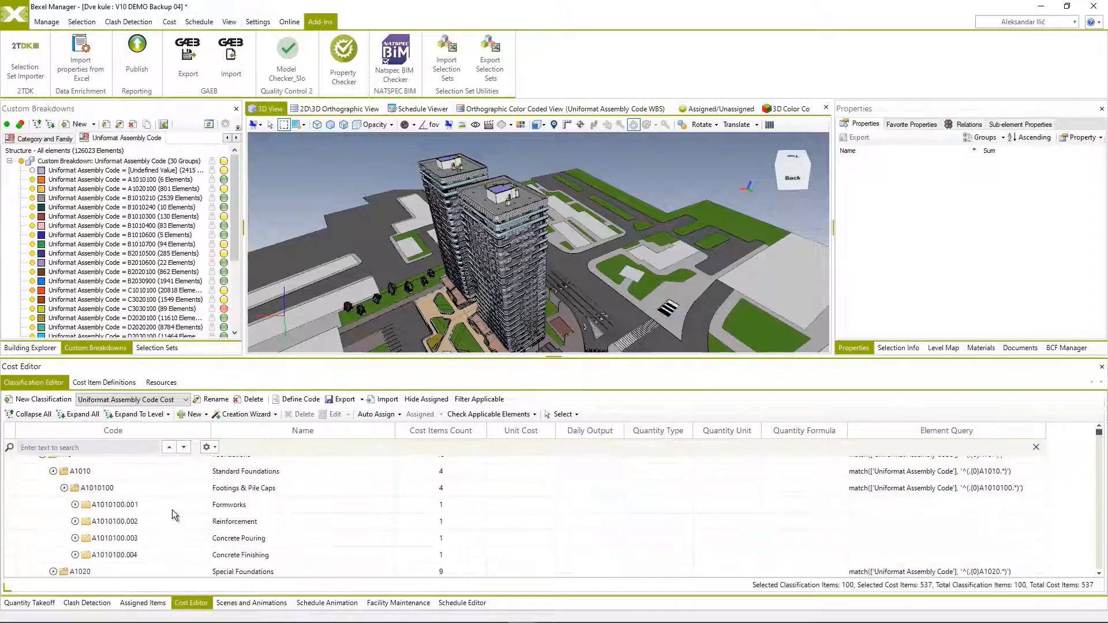
Expand the Formworks group under Bearing Walls - CIP and review its cost items.
scroll(168, 534, "down", 5)
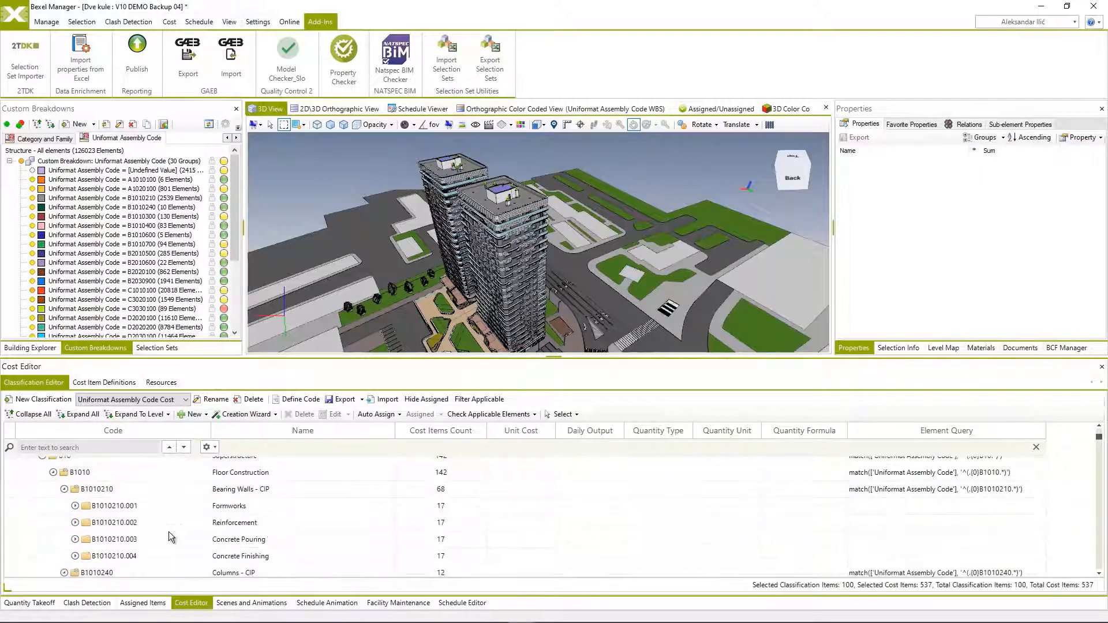
double_click(93, 508)
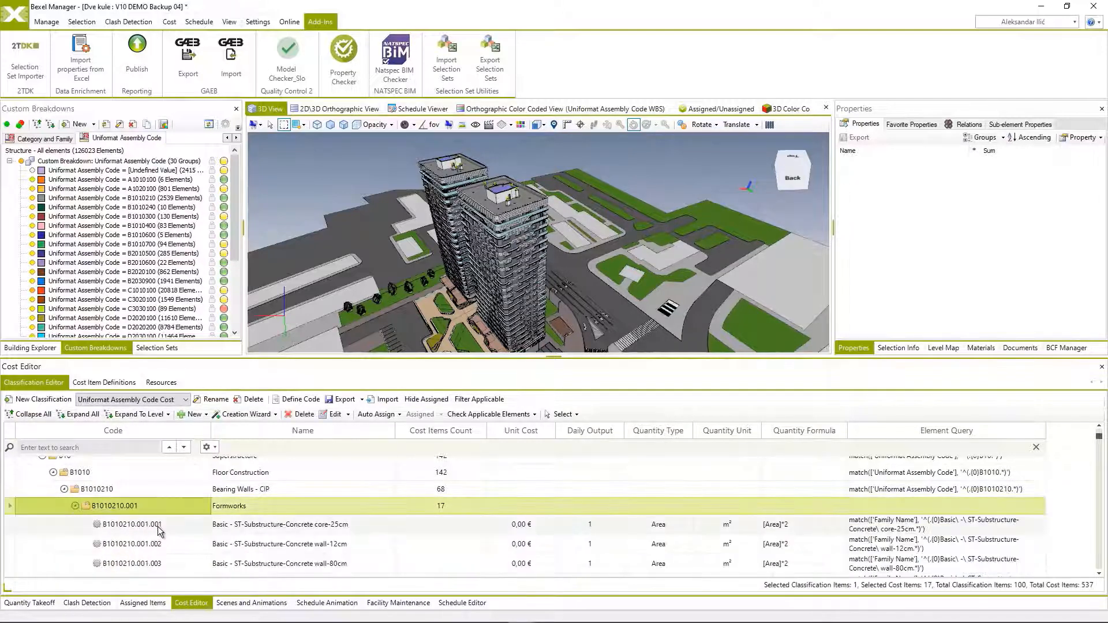
scroll(242, 525, "down", 3)
scroll(243, 526, "down", 3)
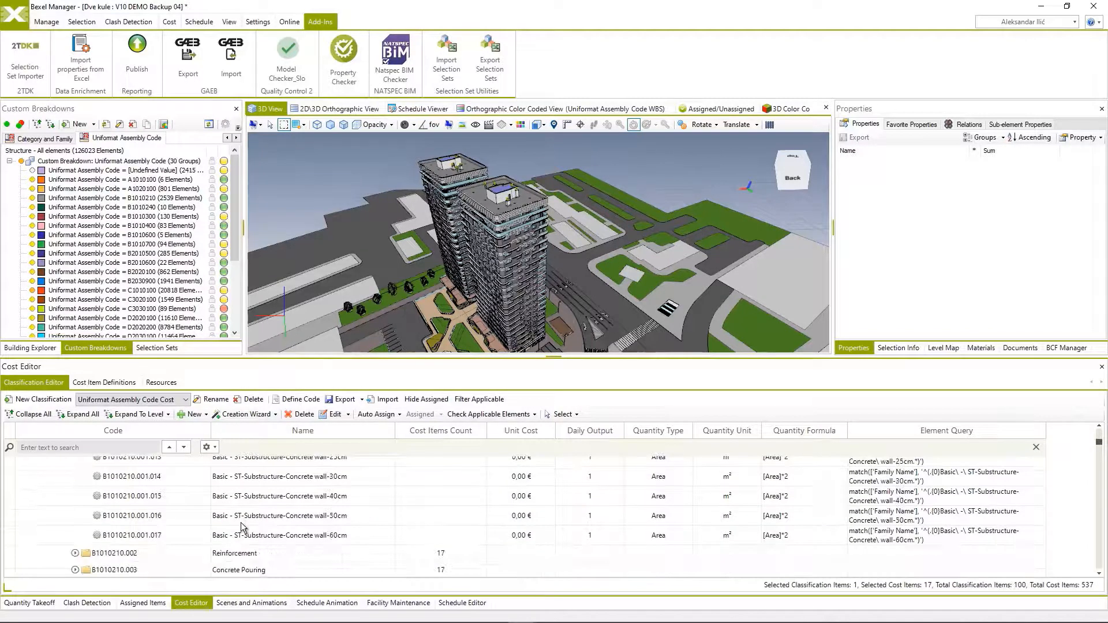
Inspect the cost item settings of Basic - ST-Substructure-Concrete wall-12cm and close them without changes.
scroll(242, 526, "up", 7)
scroll(242, 529, "down", 1)
double_click(254, 500)
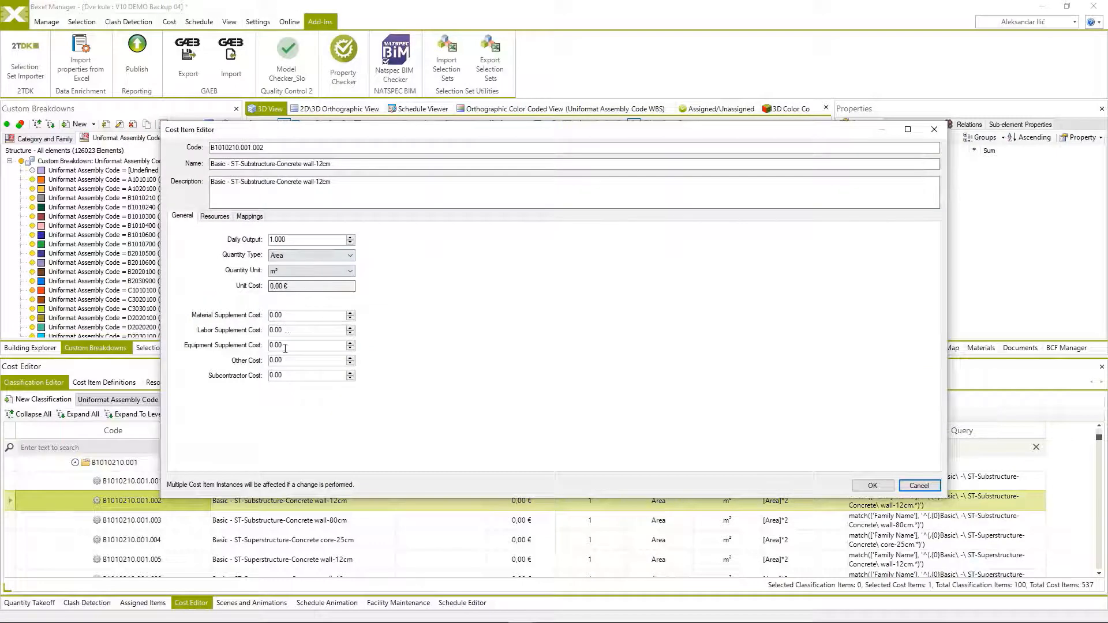
left_click(919, 485)
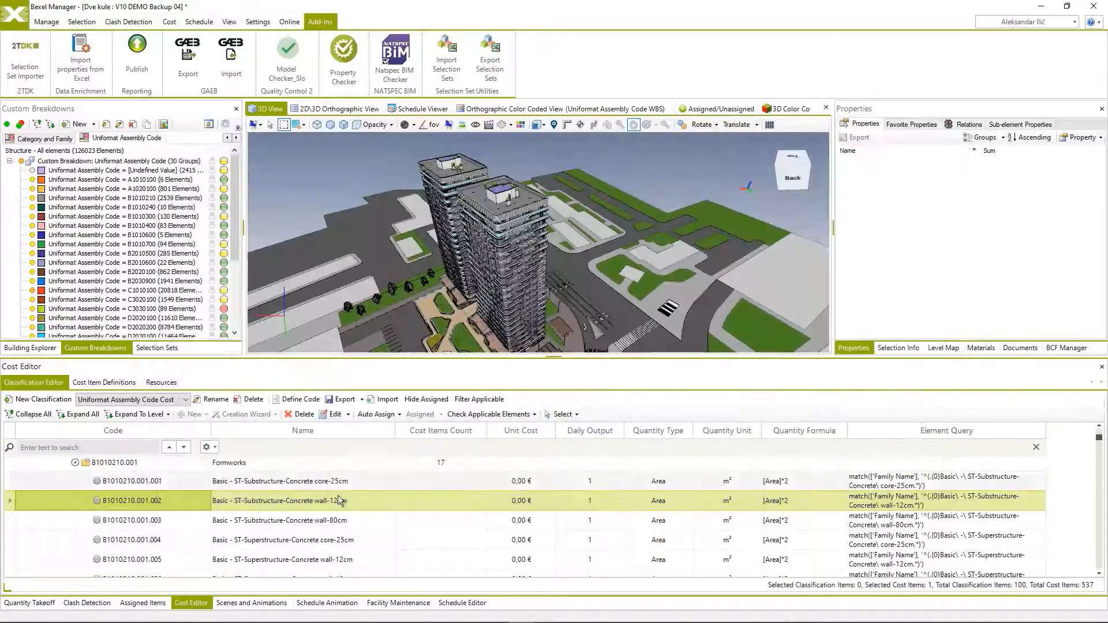
Export the whole Uniformat Assembly Code Cost classification to an Excel file.
left_click(225, 465)
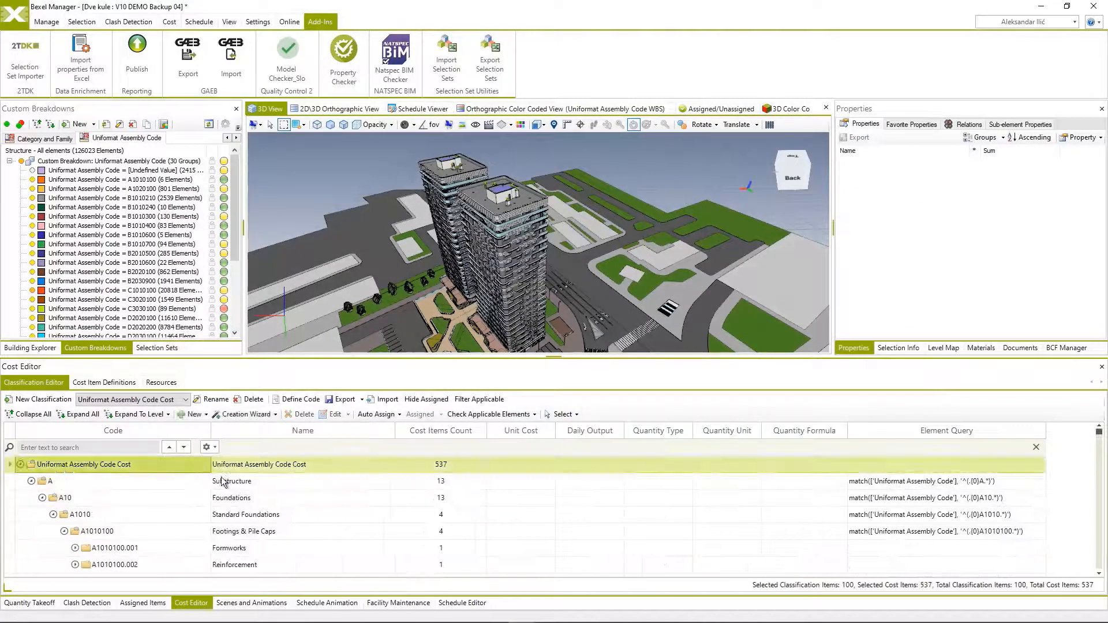
left_click(345, 399)
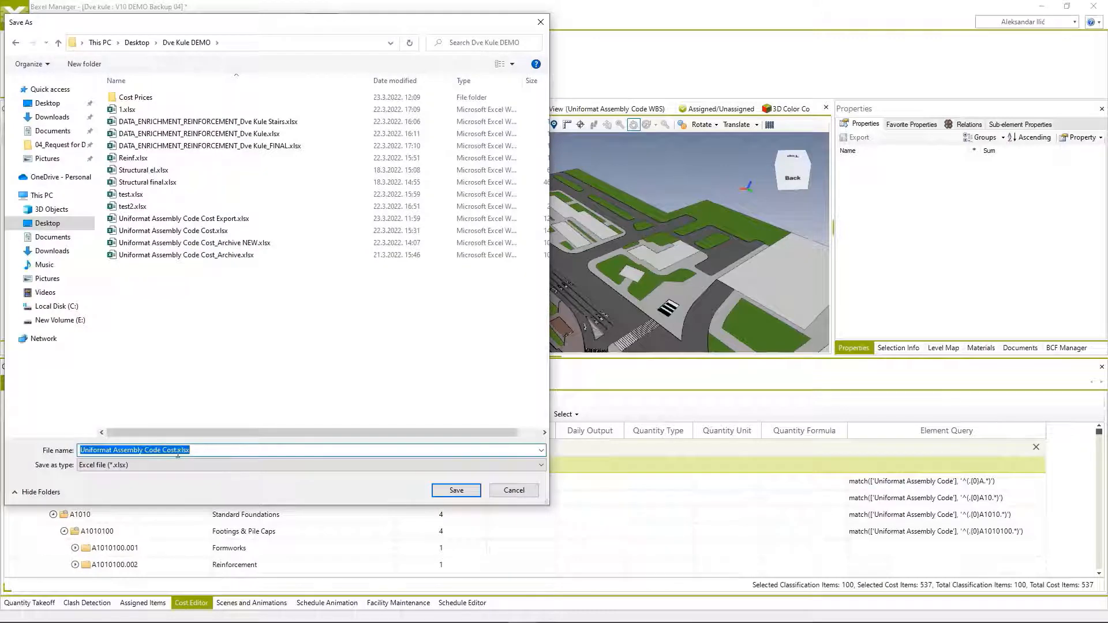
left_click(178, 451)
In Excel, examine the Classification sheet of Uniformat Assembly Code Cost Export.xlsx across its query and cost columns, and view the Resources sheet.
scroll(460, 325, "down", 1)
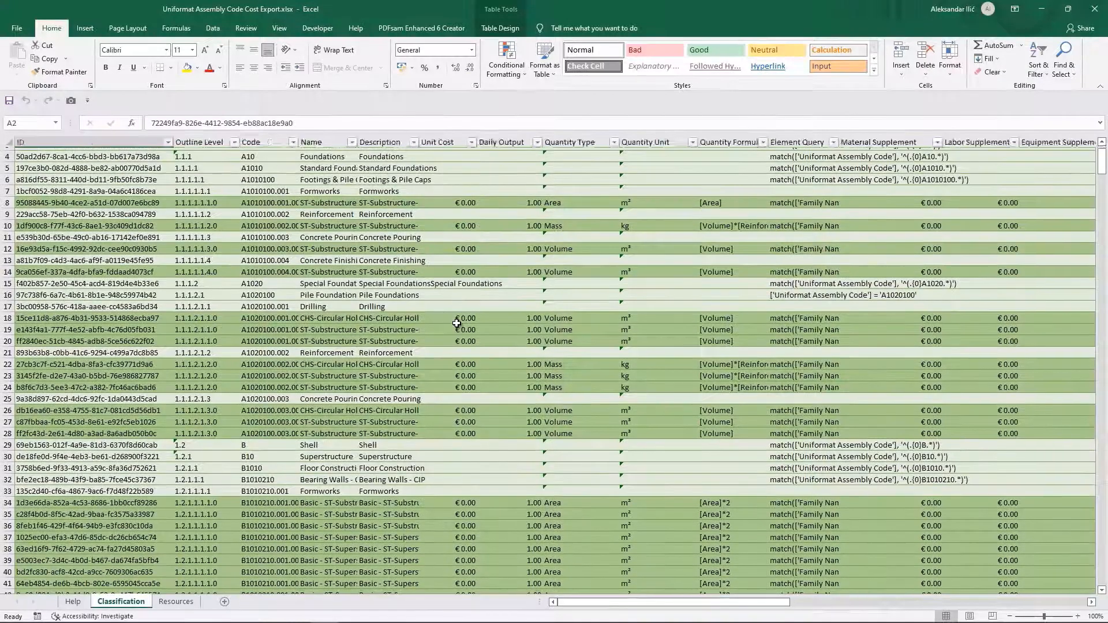
scroll(462, 324, "up", 1)
left_click_drag(690, 603, 782, 604)
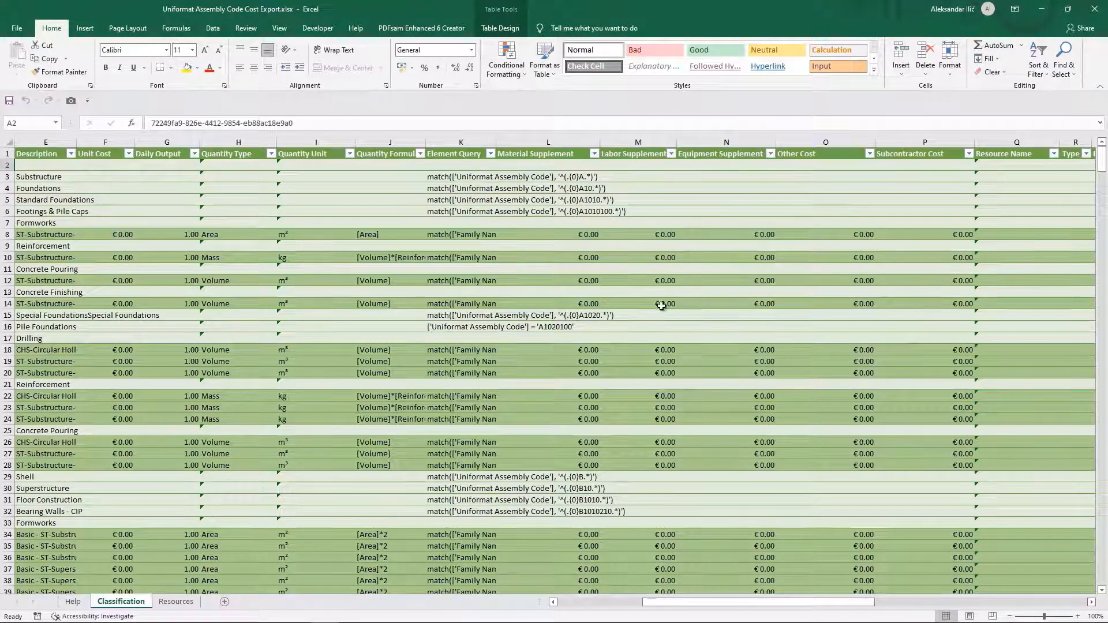
scroll(750, 314, "down", 5)
scroll(756, 323, "up", 5)
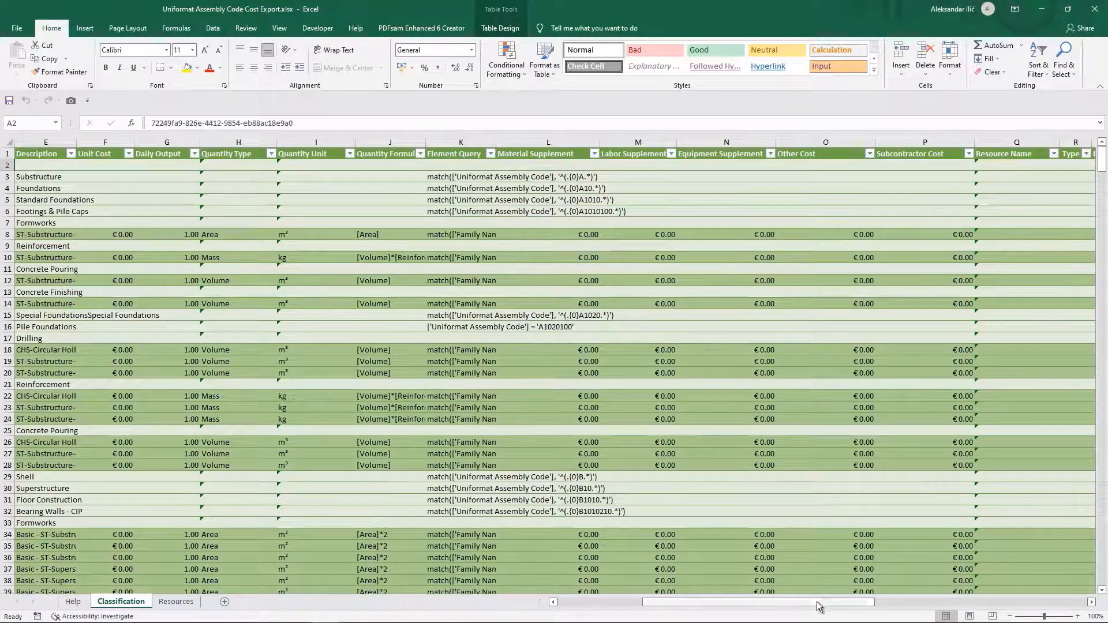
left_click_drag(820, 606, 706, 614)
scroll(267, 555, "down", 3)
scroll(267, 555, "up", 3)
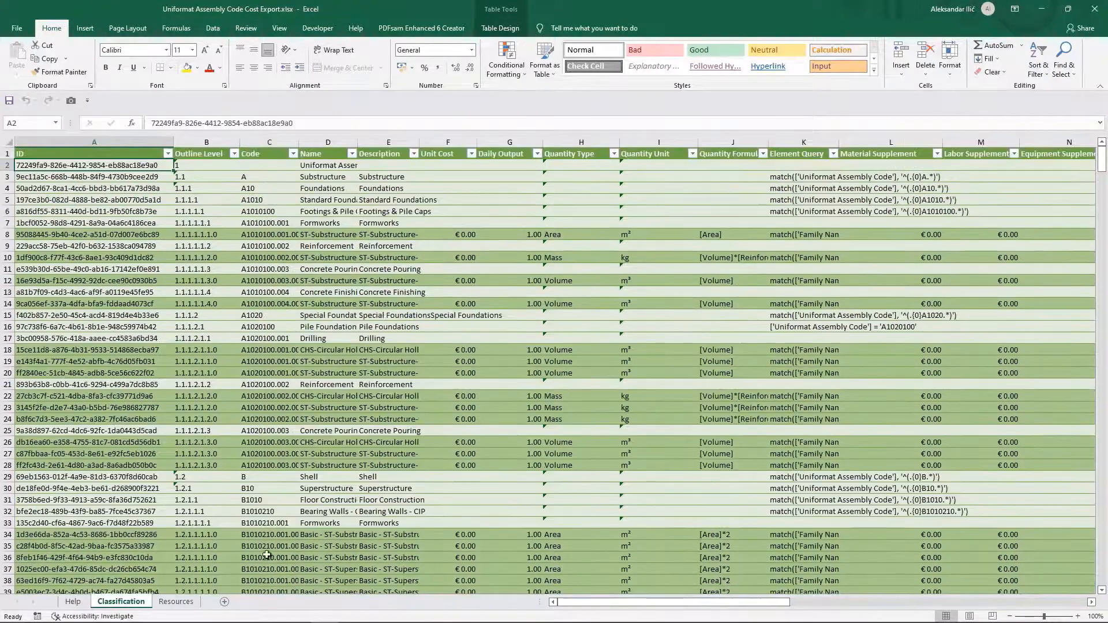
left_click(176, 602)
left_click(119, 602)
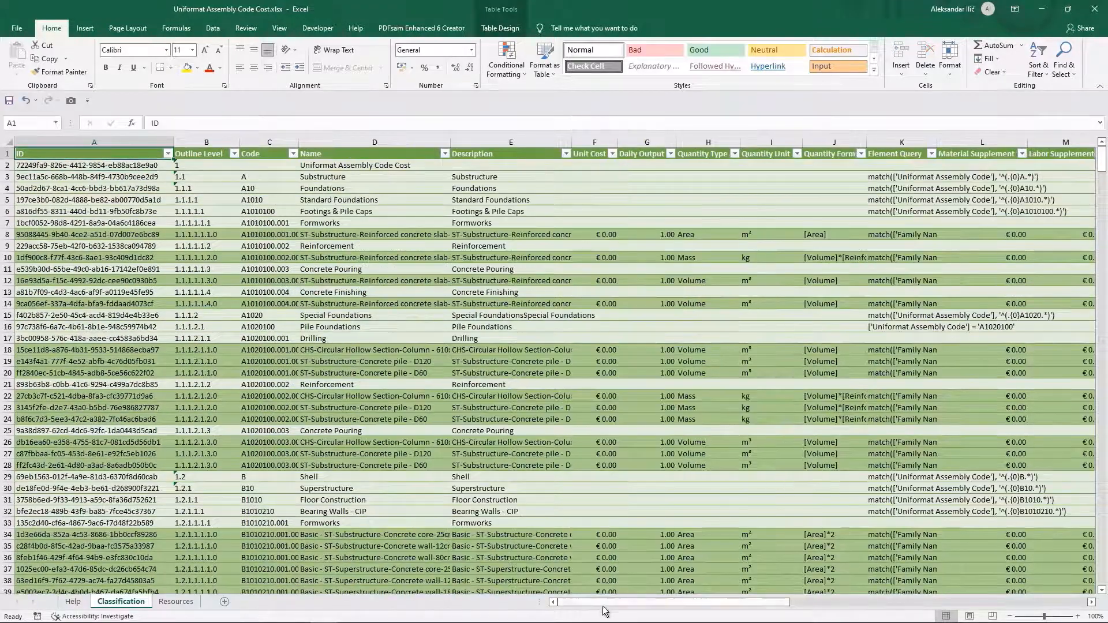
Examine the Other Cost prices of the work items throughout the Classification sheet of Uniformat Assembly Code Cost.xlsx.
left_click_drag(603, 602, 689, 602)
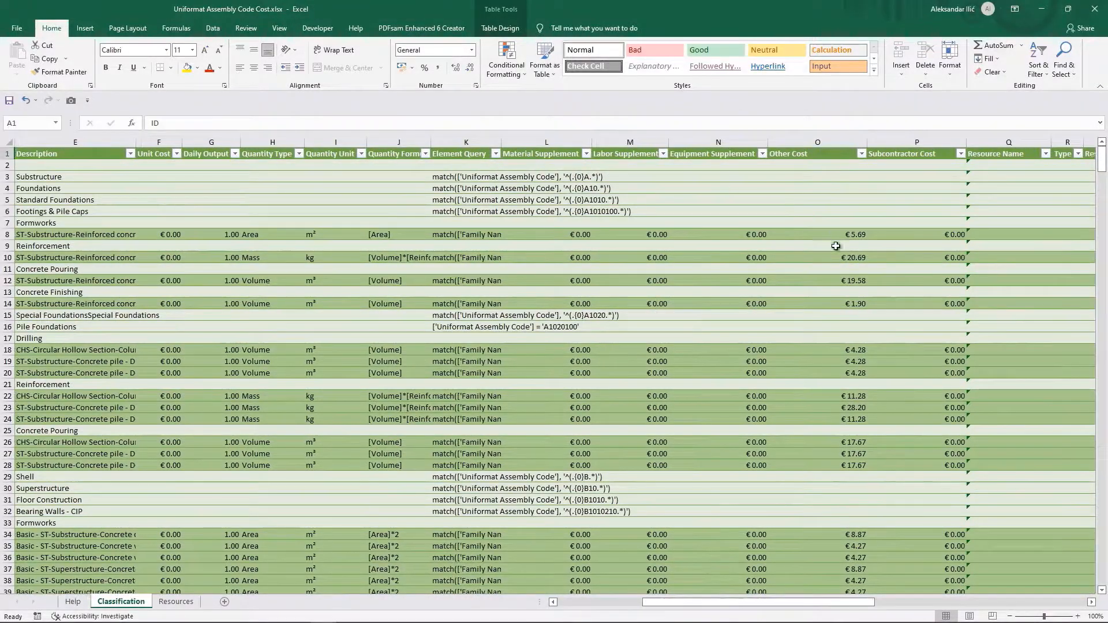
scroll(836, 246, "down", 13)
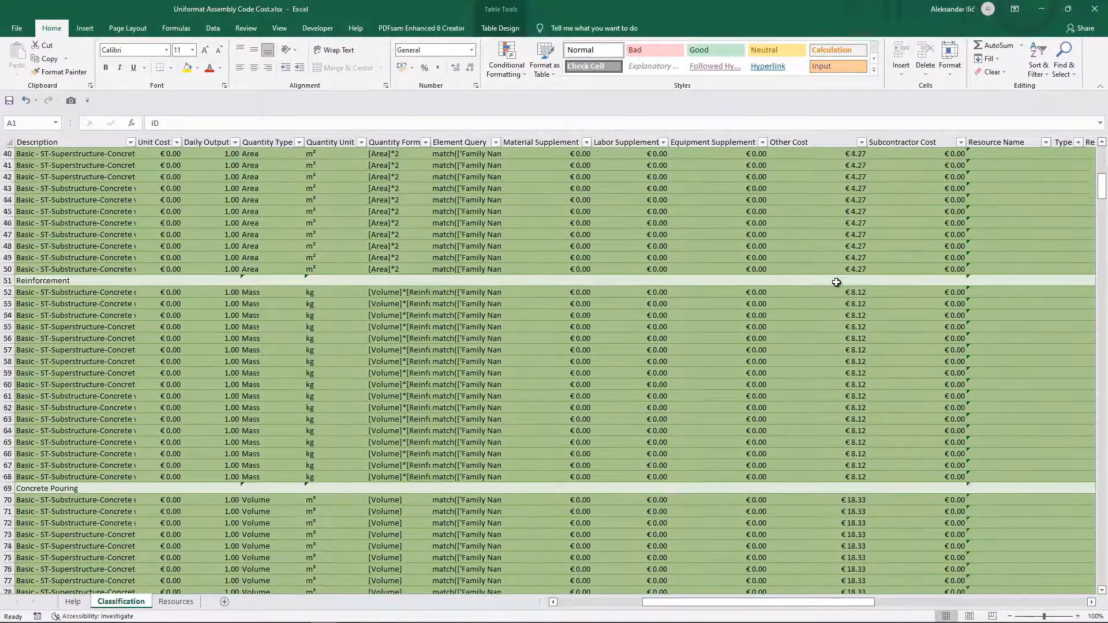
scroll(837, 282, "down", 20)
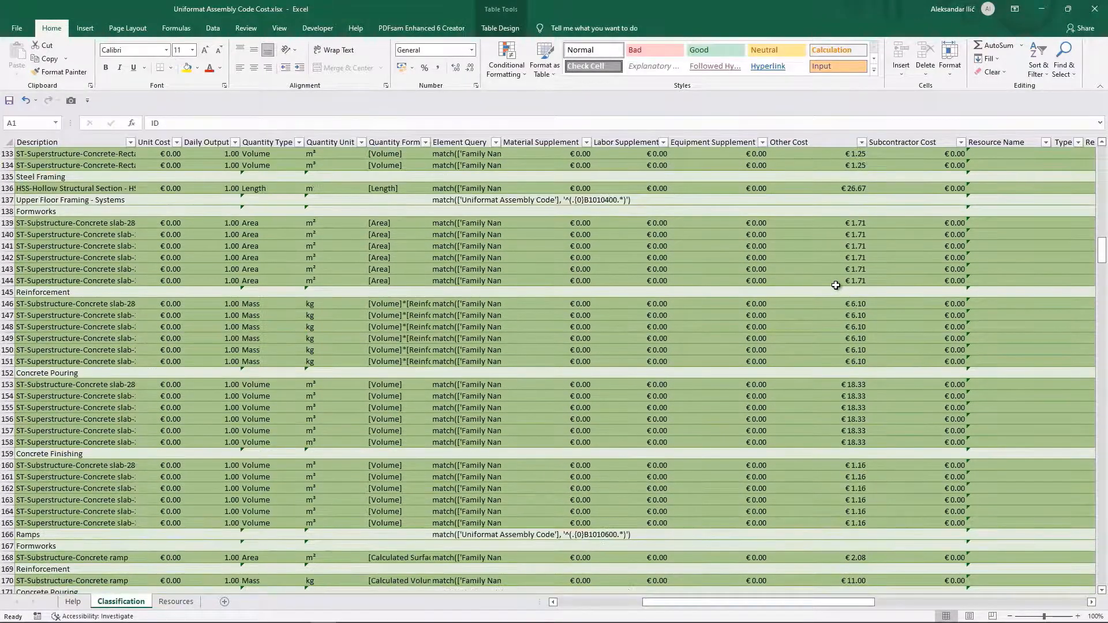
scroll(835, 285, "down", 11)
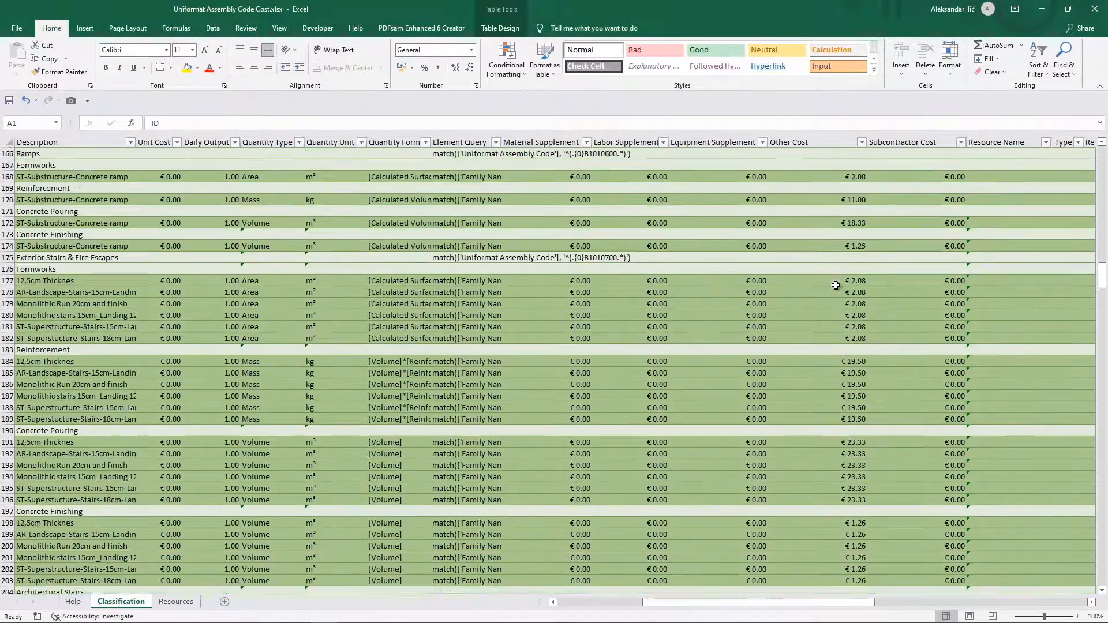
scroll(835, 285, "up", 12)
left_click_drag(1102, 253, 1102, 139)
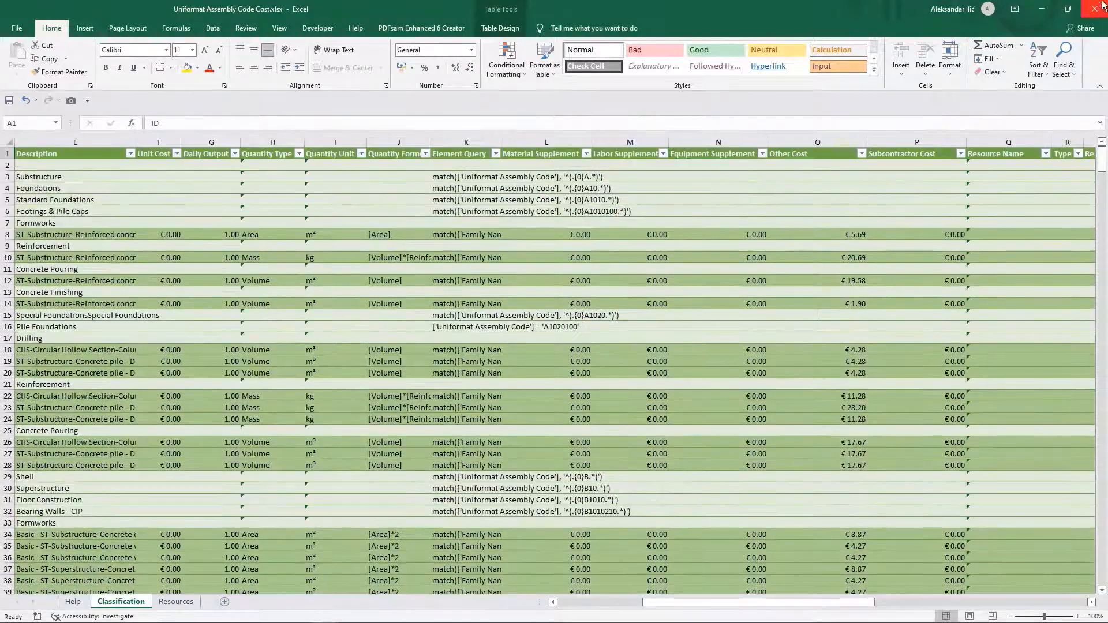
Close the workbook and, in Bexel Manager, import the priced Excel file into the Uniformat Assembly Code Cost classification.
left_click(1102, 6)
left_click(190, 109)
left_click(453, 487)
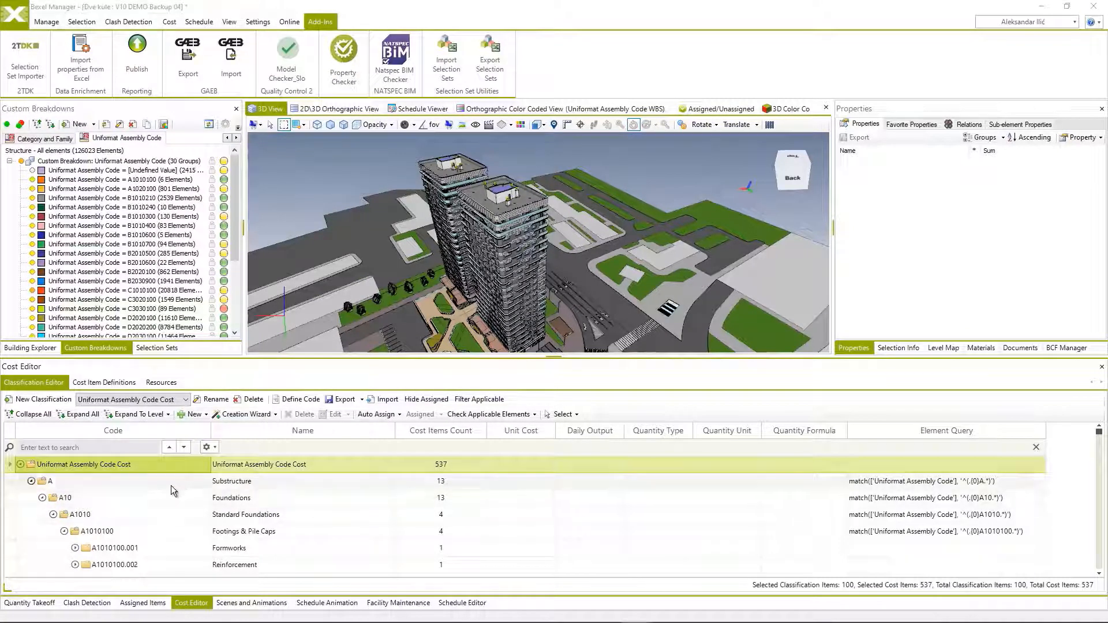
Expand the entire cost classification and review the imported unit costs of its cost items.
left_click(78, 415)
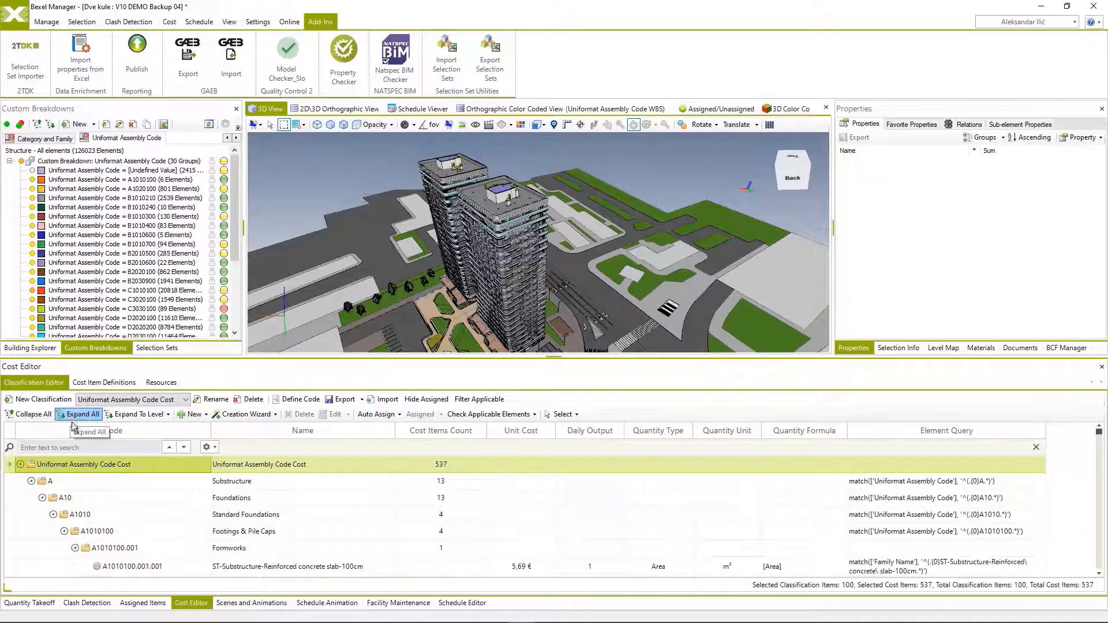
scroll(132, 486, "down", 3)
scroll(520, 517, "down", 5)
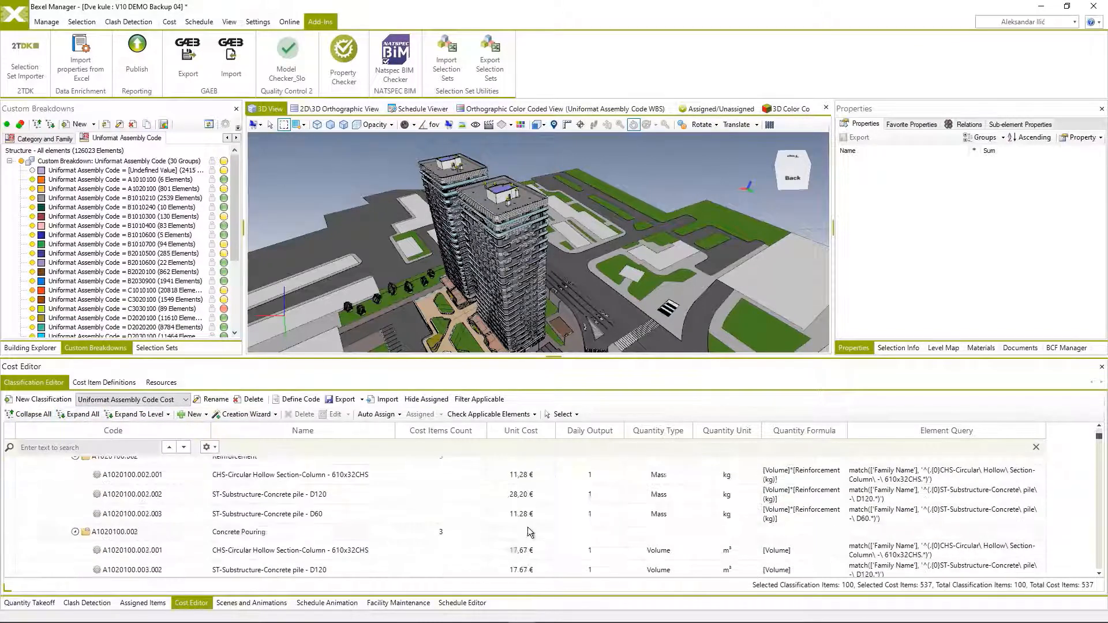
scroll(531, 516, "down", 8)
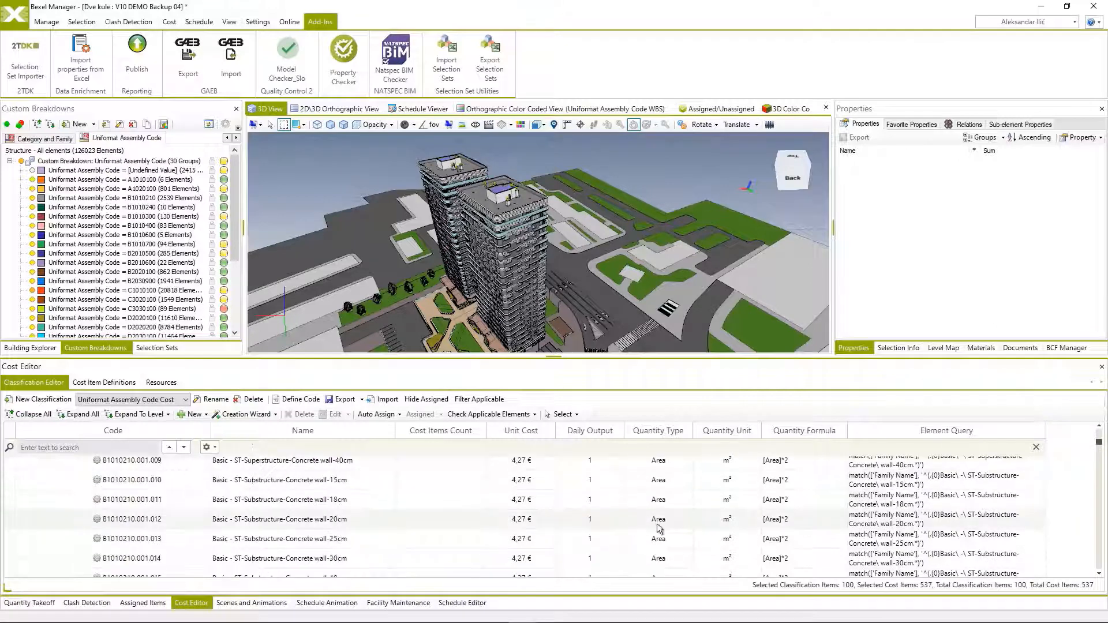
scroll(523, 520, "up", 15)
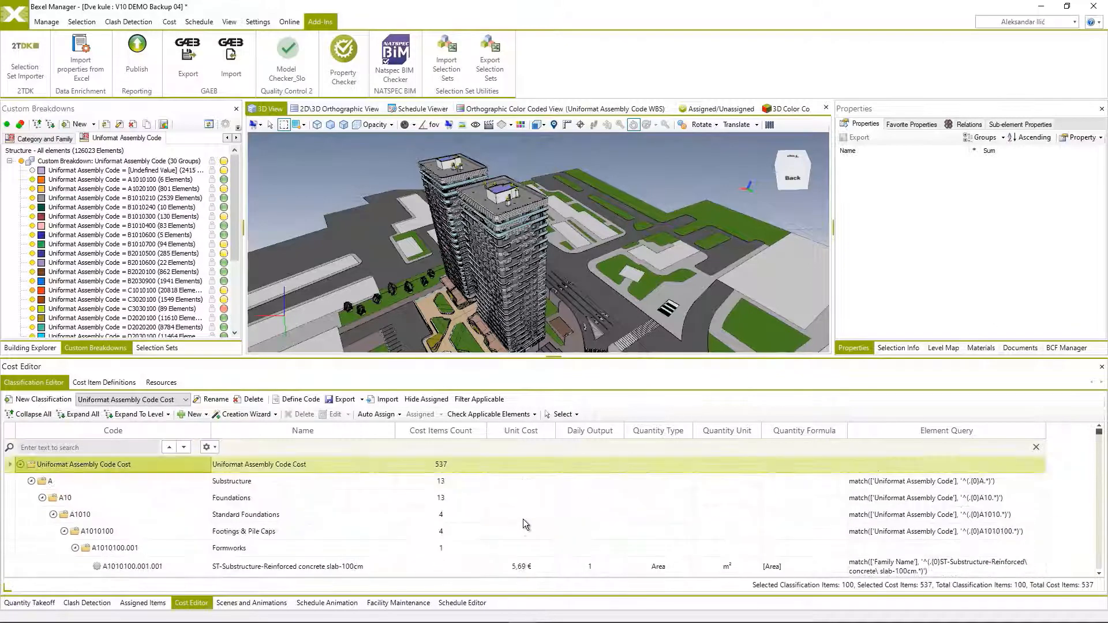
Auto-assign the cost items of the Uniformat Assembly Code Cost classification to a new cost version.
right_click(124, 459)
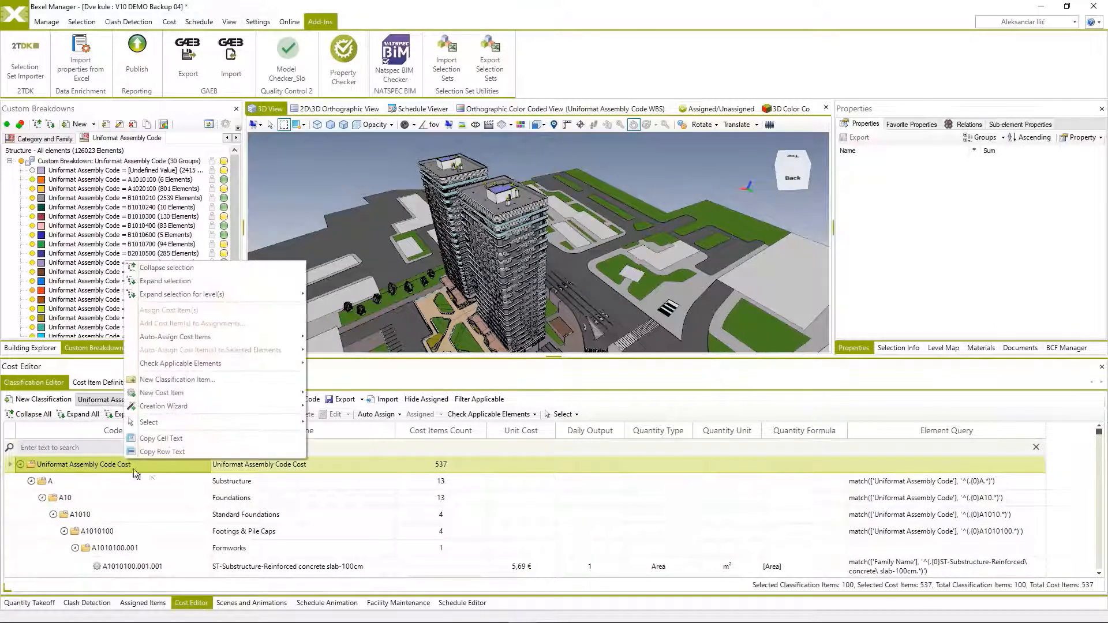
mouse_move(177, 343)
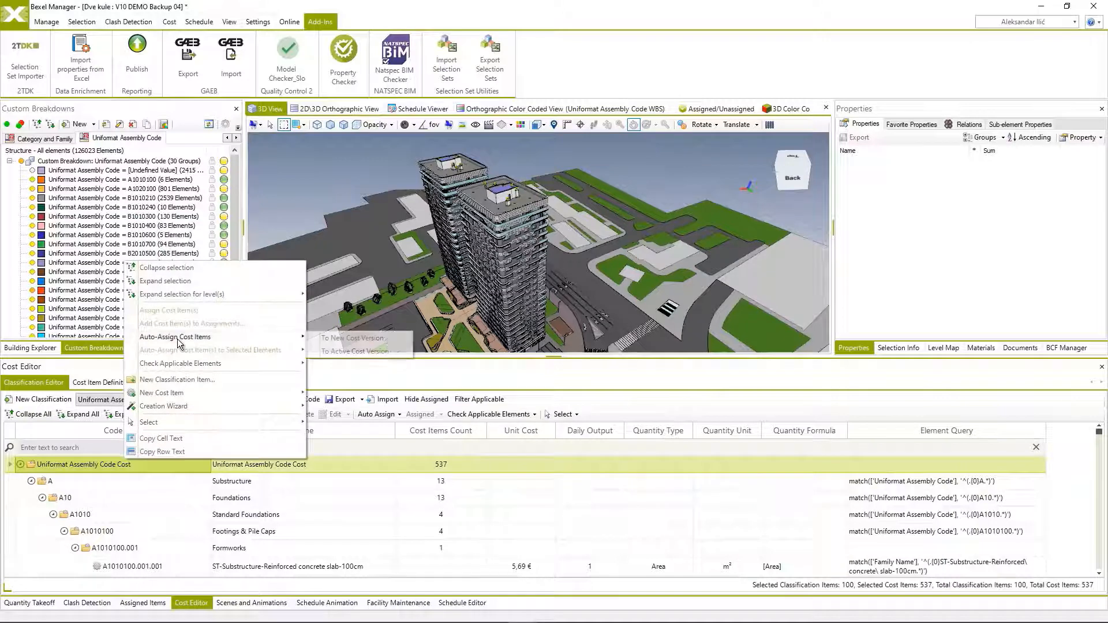
left_click(355, 338)
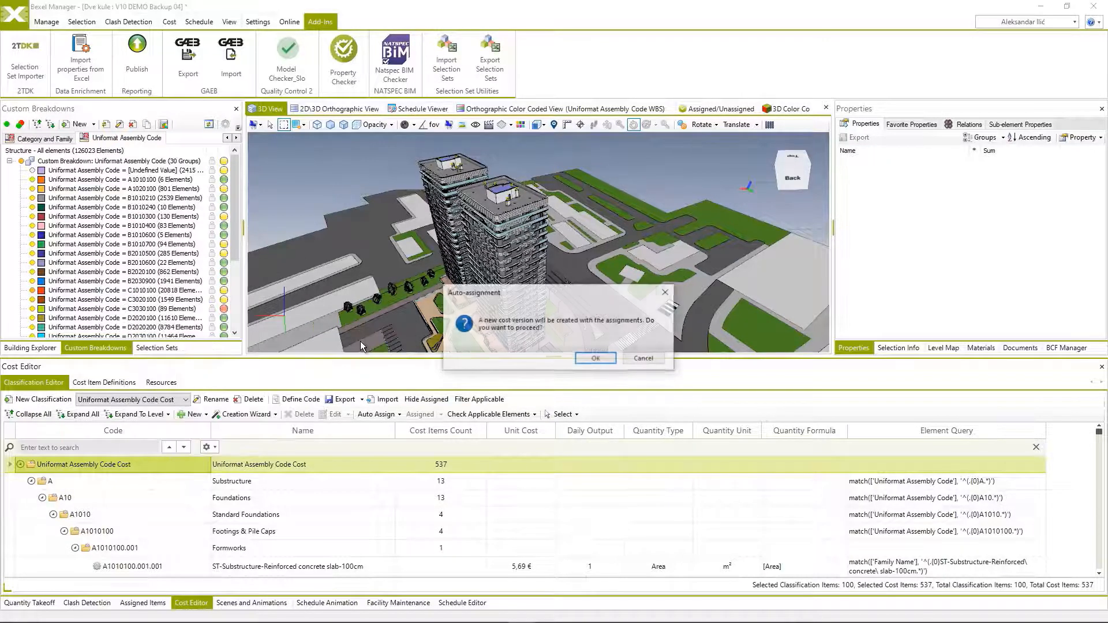
left_click(591, 360)
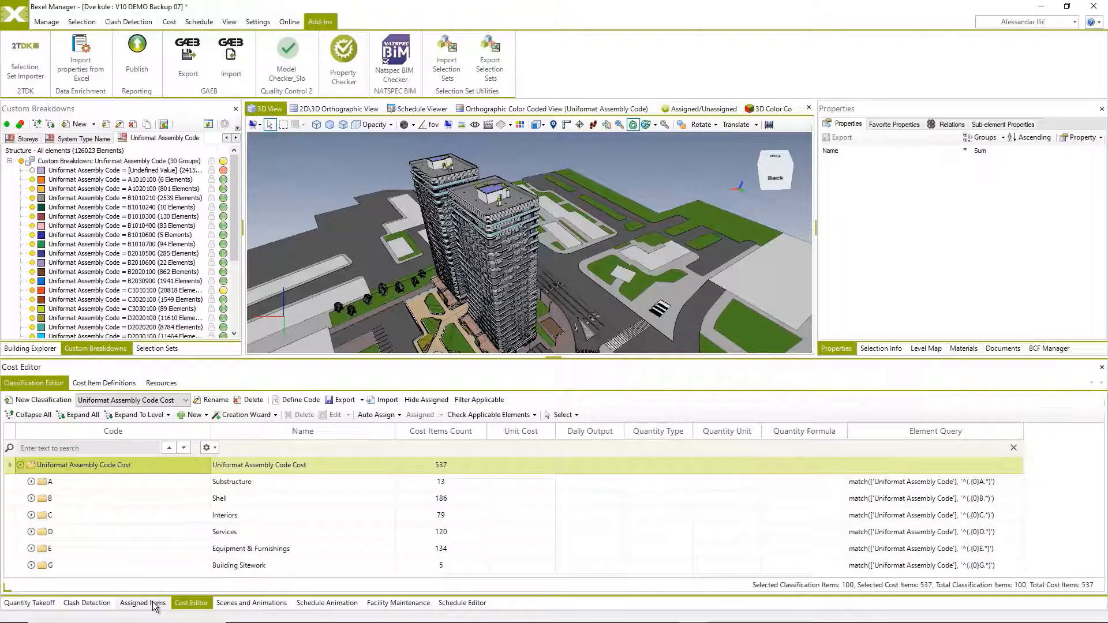
Open the assigned items of the cost version and fully expand the Uniformat Assembly Code Cost classification.
left_click(155, 605)
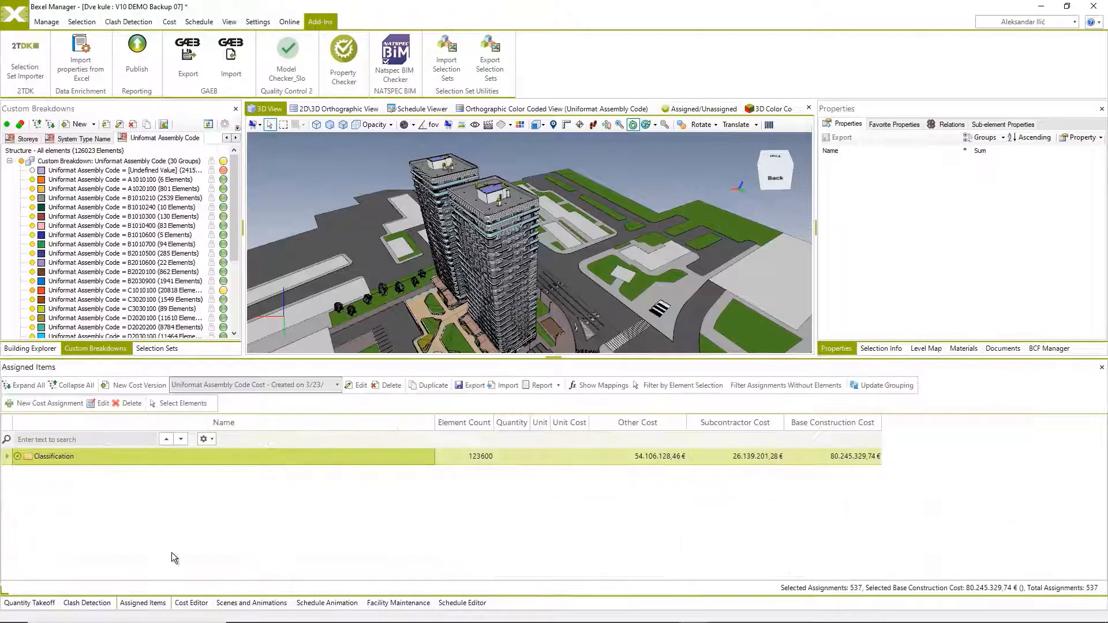
left_click(18, 456)
left_click(28, 473)
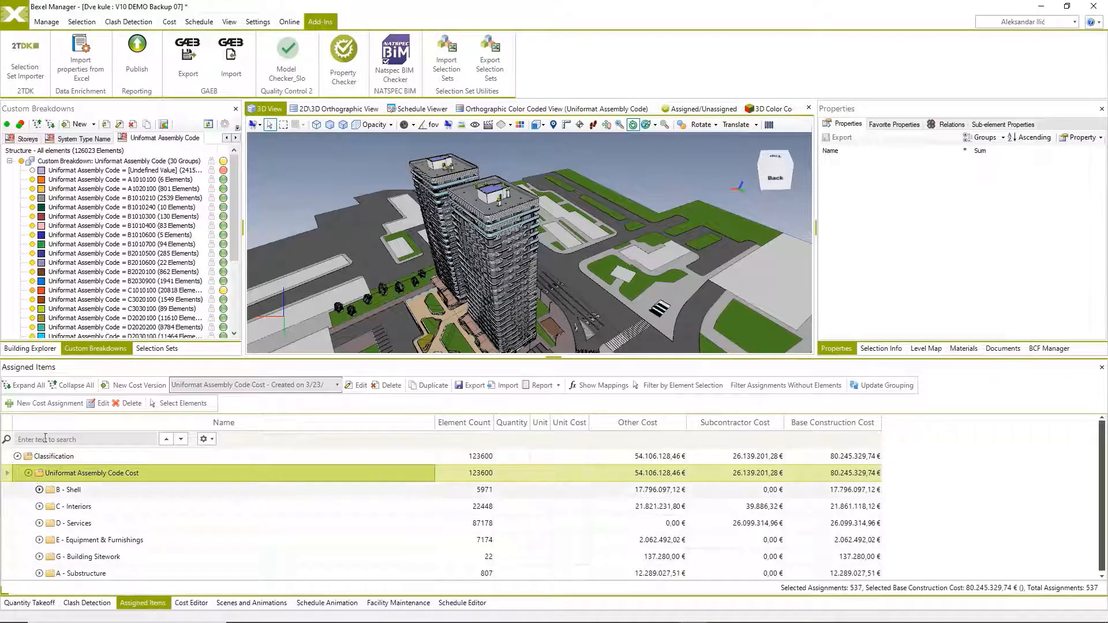
left_click(39, 393)
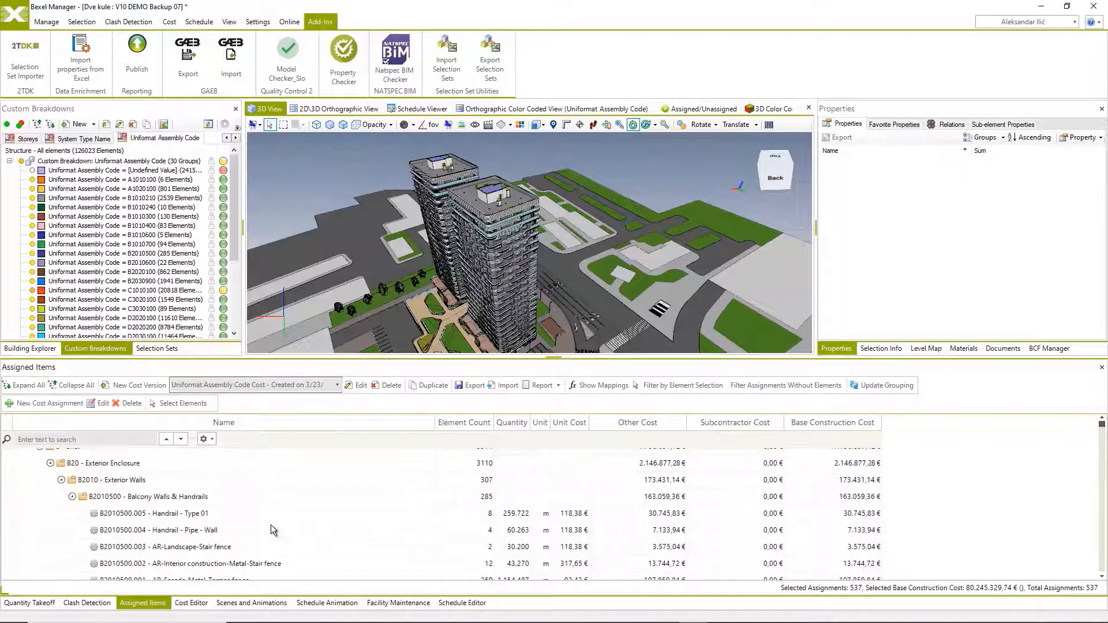
Review the quantities, unit costs, other costs and base construction costs of the assigned items.
scroll(271, 525, "down", 5)
scroll(274, 530, "down", 15)
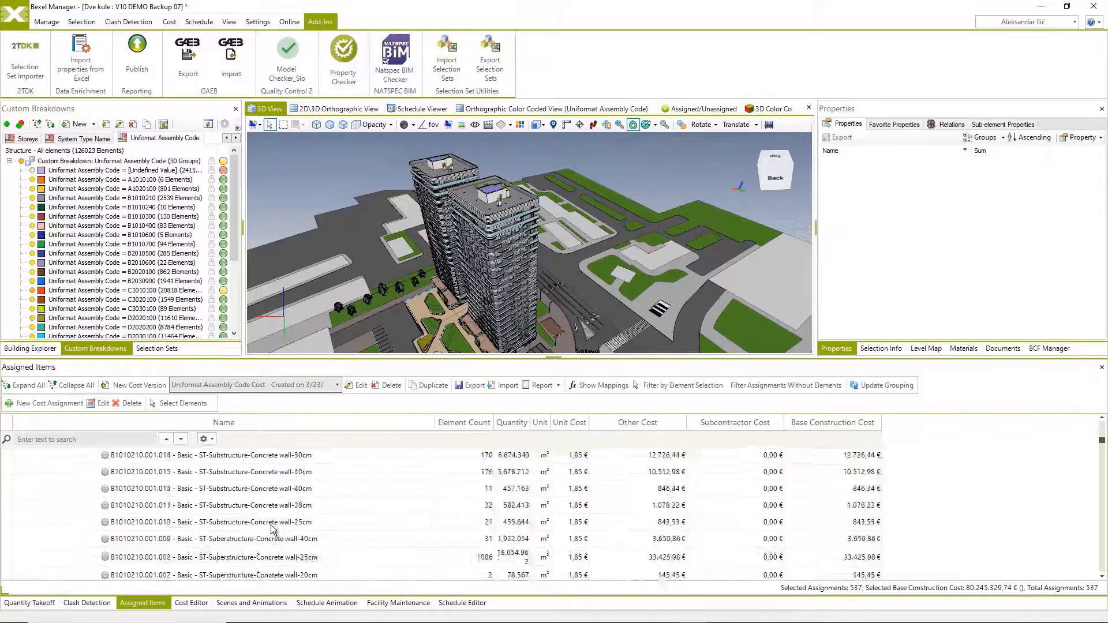
scroll(273, 530, "up", 15)
scroll(274, 529, "up", 20)
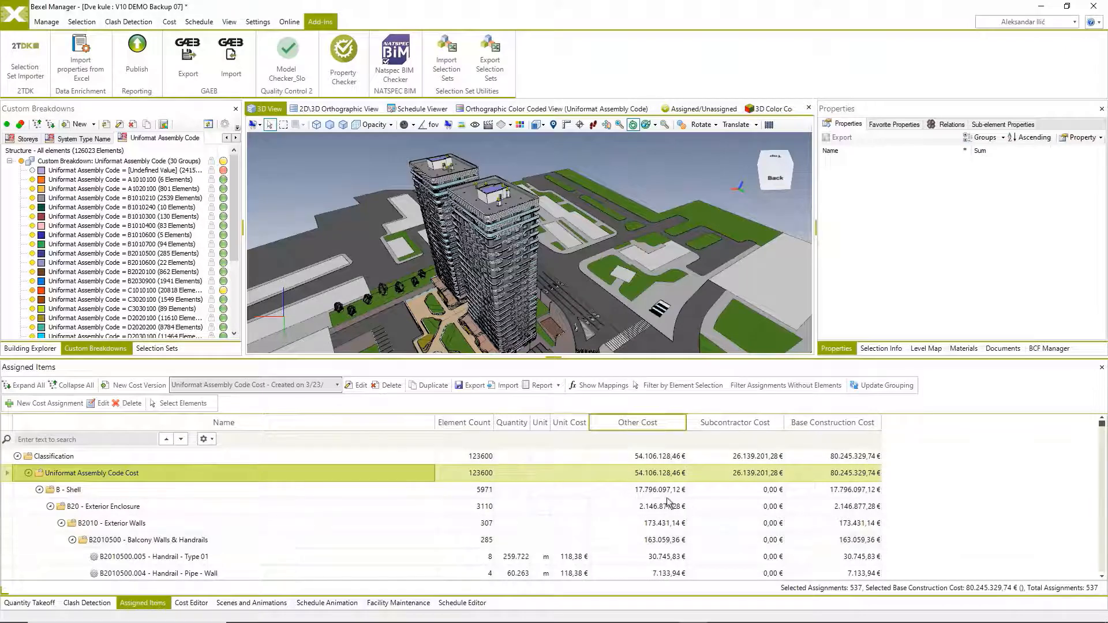
scroll(848, 519, "down", 10)
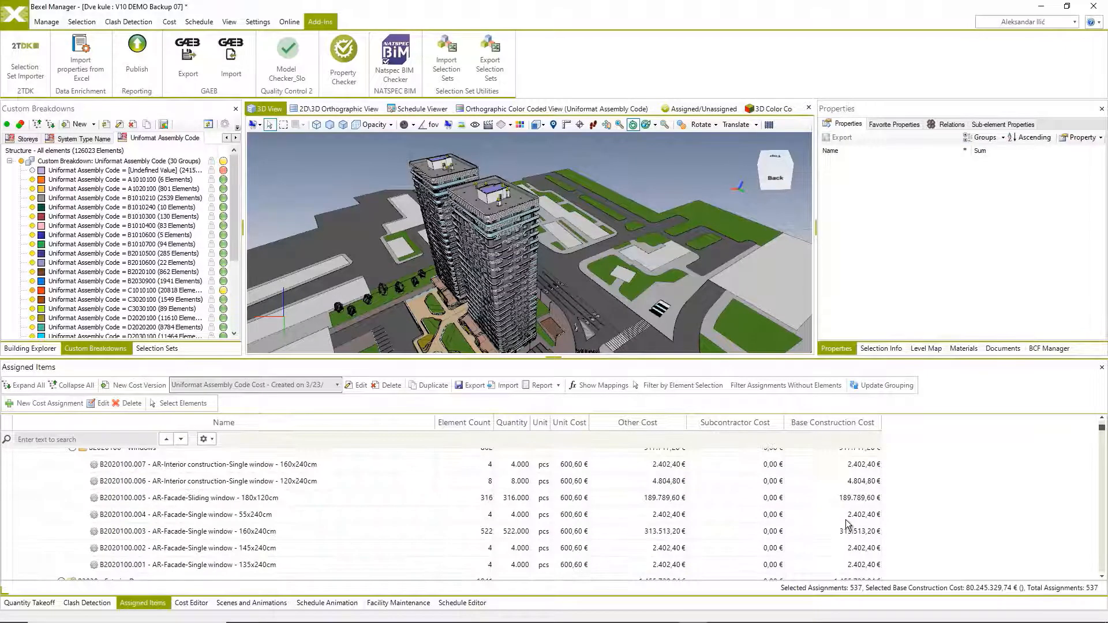
scroll(849, 496, "up", 10)
Collapse the assigned items to the main groups and view the costs of B - Shell, C - Interiors and D - Services.
left_click(71, 388)
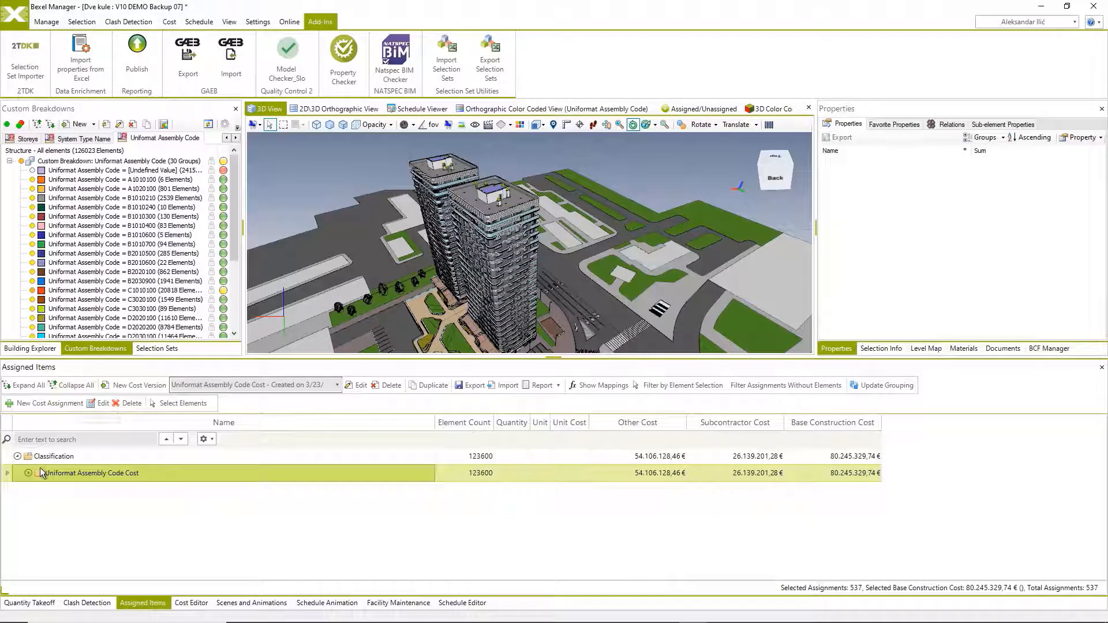
double_click(38, 473)
left_click(105, 491)
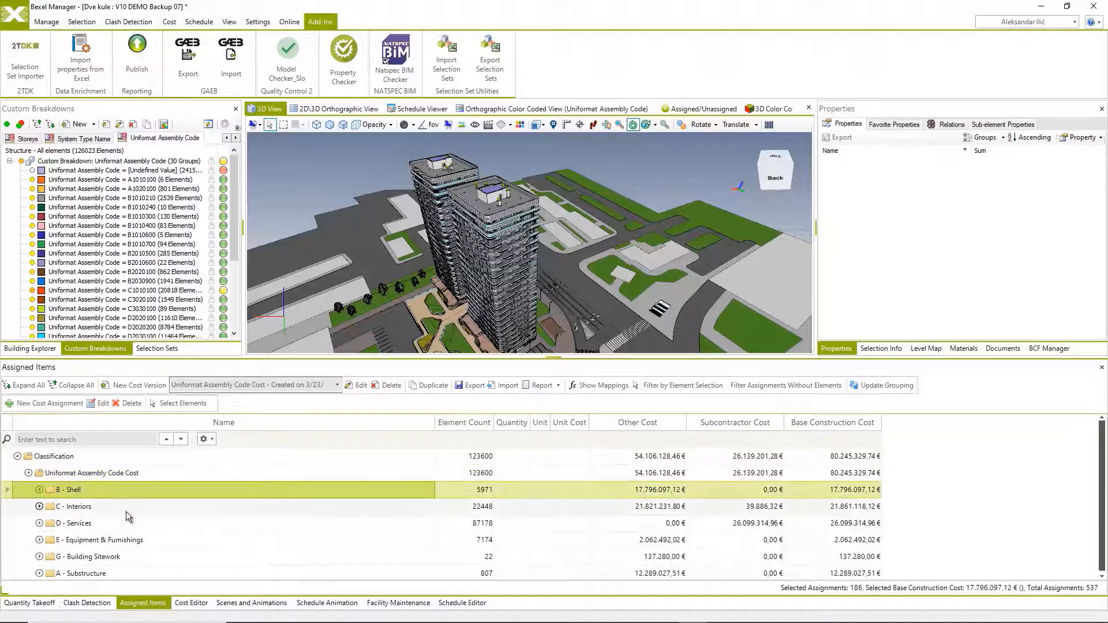
left_click(126, 512)
left_click(128, 521)
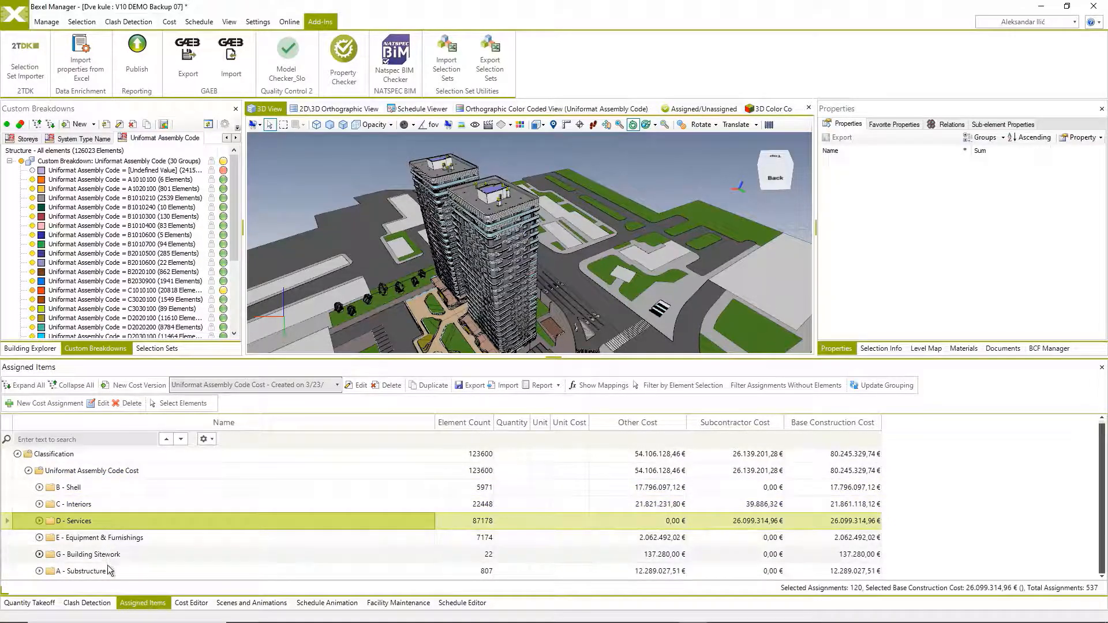
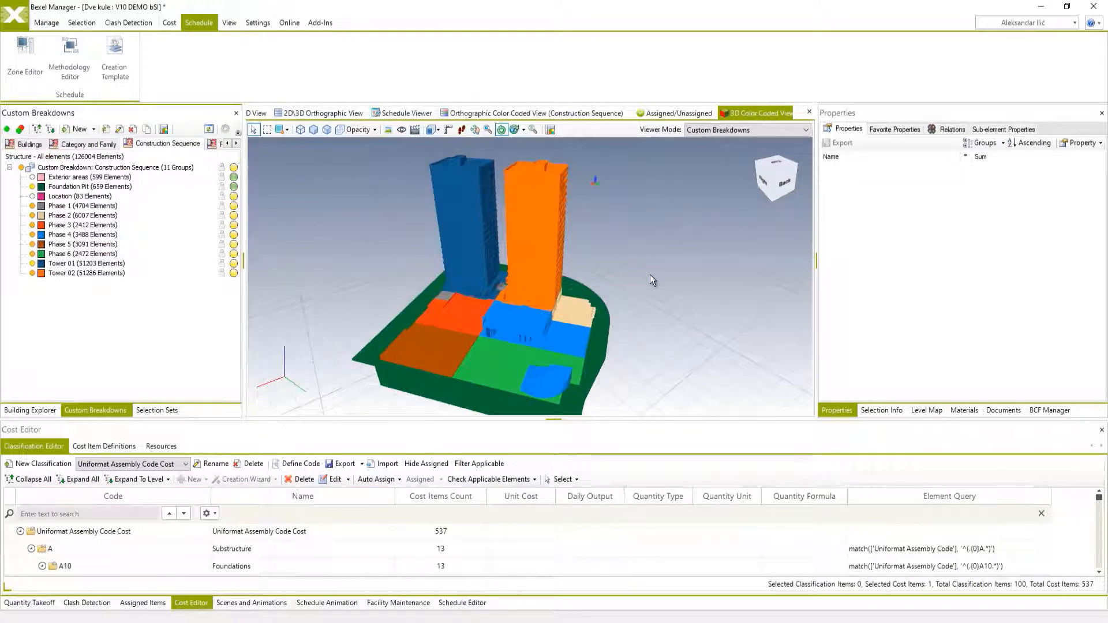
View the model colour-coded by the Storeys custom breakdown instead of Construction Sequence.
mouse_move(652, 327)
middle_mouse_down()
mouse_move(635, 324)
mouse_move(654, 323)
middle_mouse_up()
left_click(236, 143)
left_click(237, 143)
left_click(31, 147)
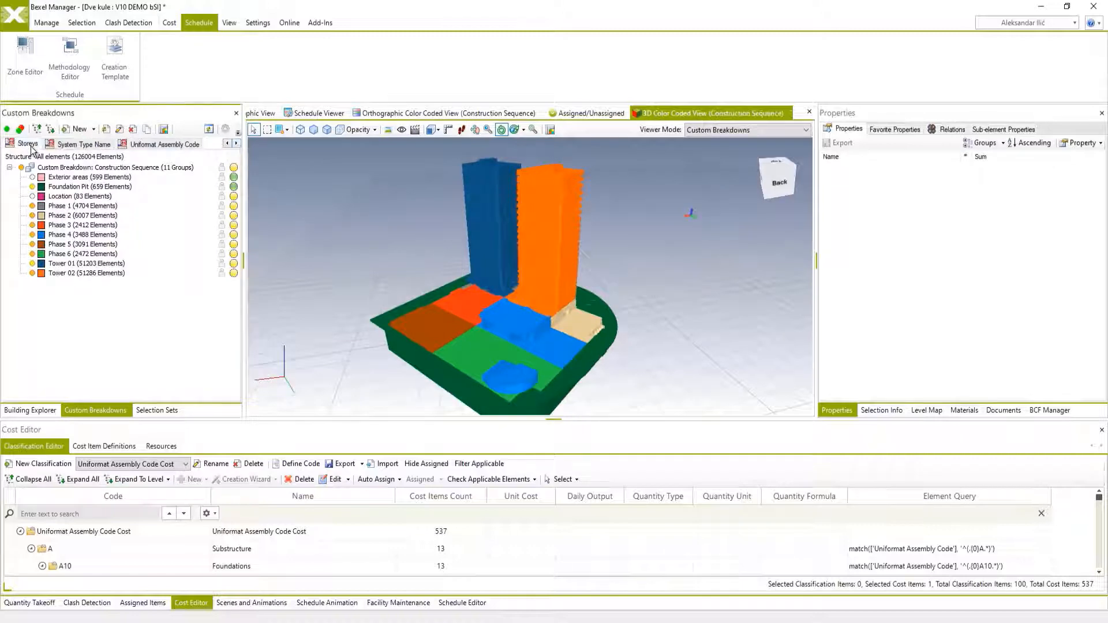
middle_click_drag(610, 256, 604, 287)
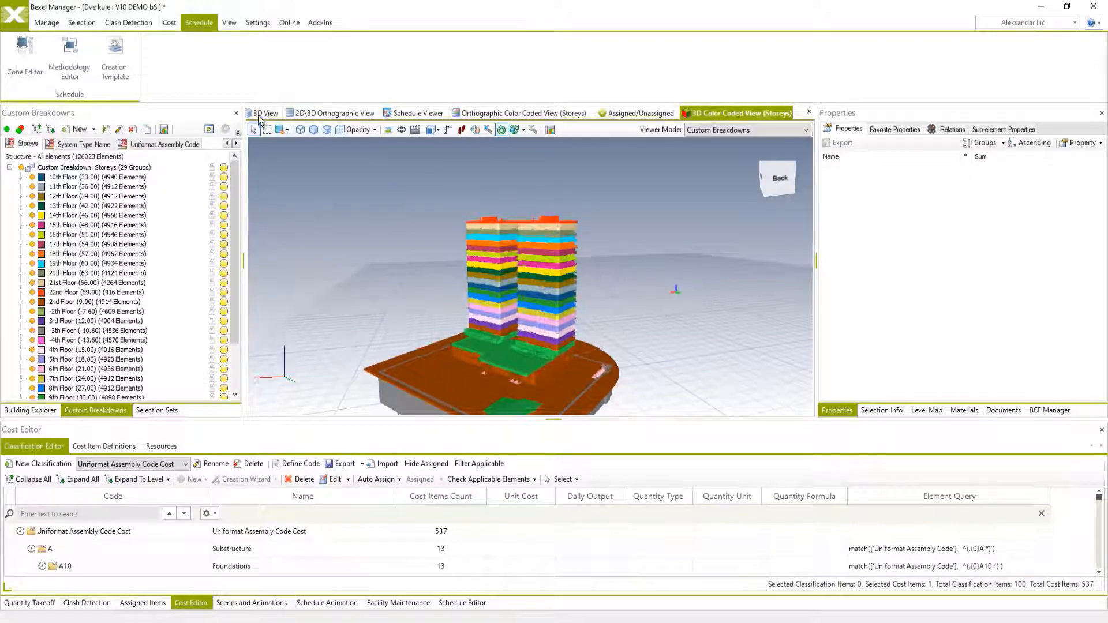
View the model colour-coded by Uniformat Assembly Code with the C1010100 group hidden, ending in the regular 3D View.
left_click(179, 144)
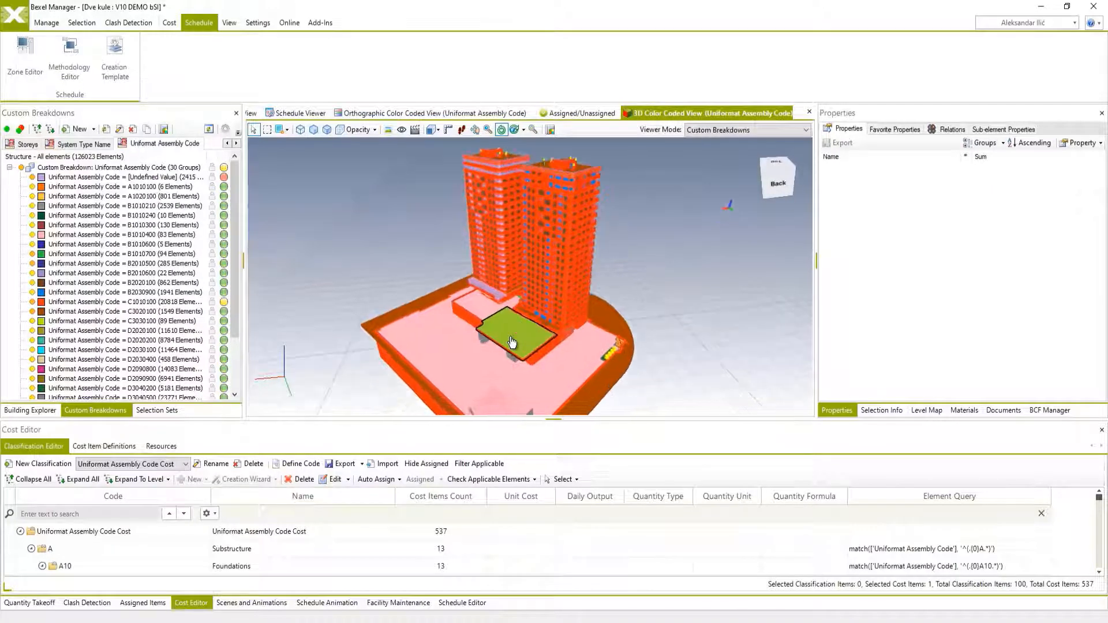
left_click(32, 302)
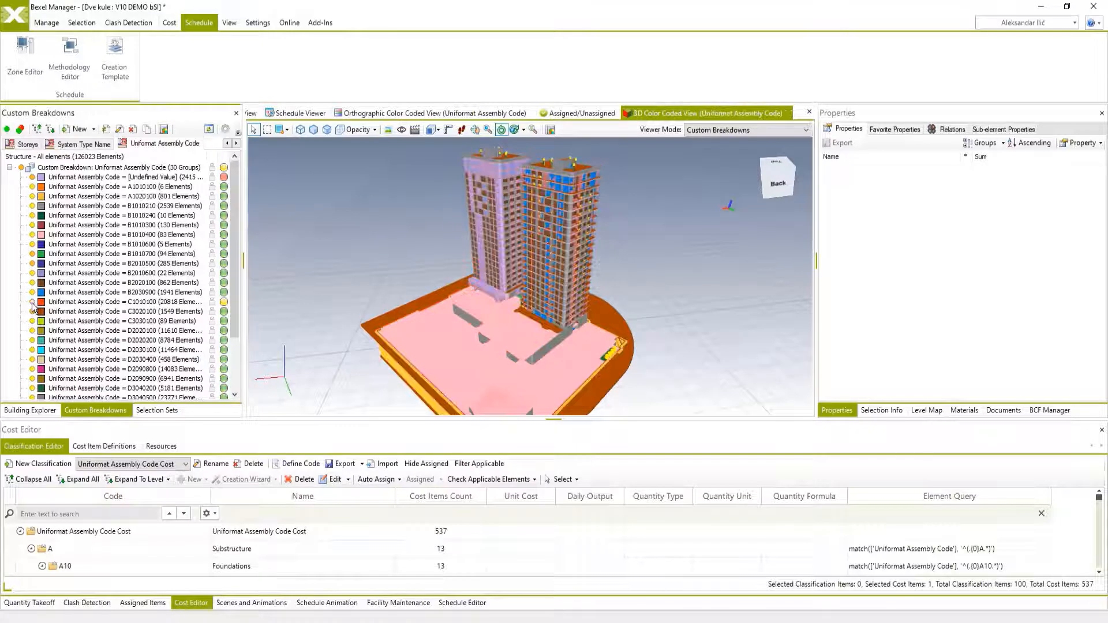
left_click(254, 115)
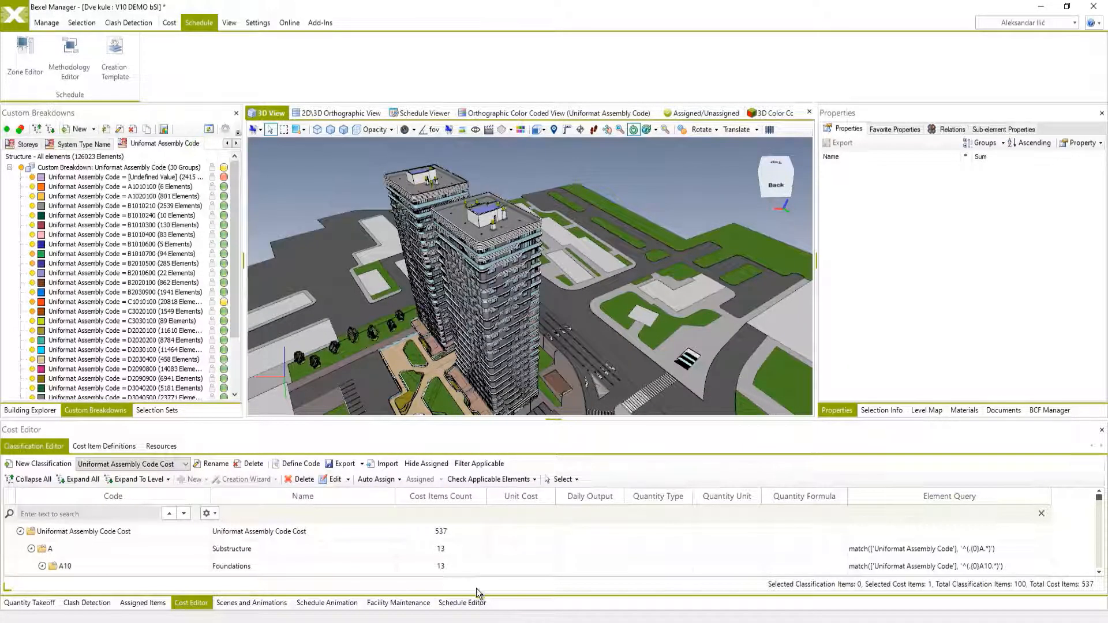
Examine the Buildings, Construction Sequence and Building Levels (Storeys) Constructive zones in the Zone Editor, including the order of their items.
left_click(26, 58)
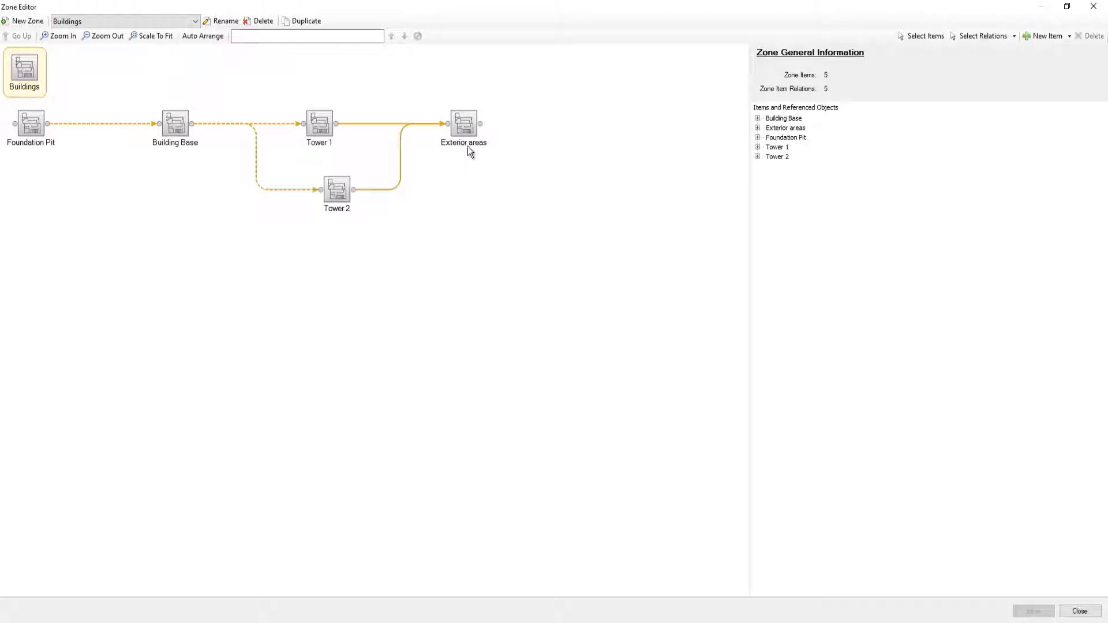
left_click(110, 23)
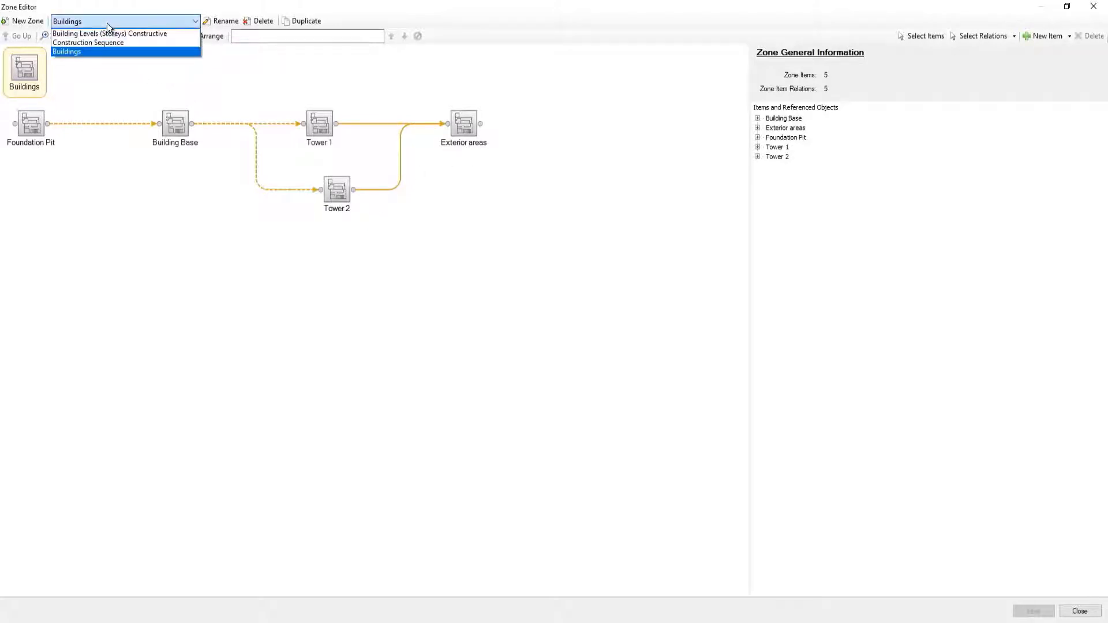
left_click(99, 43)
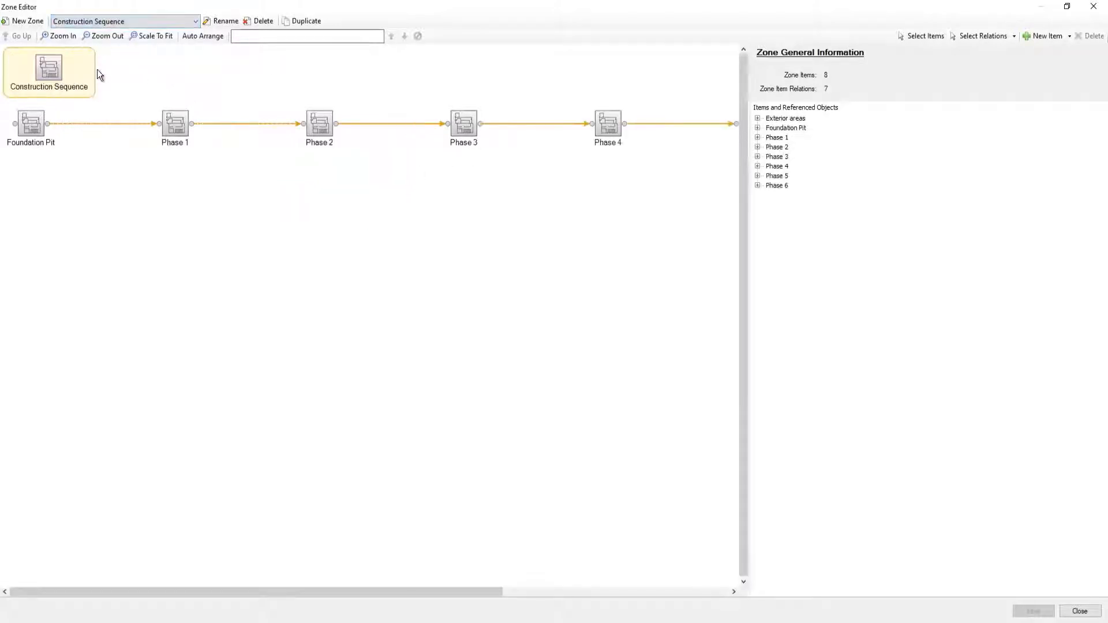
left_click_drag(351, 595, 277, 562)
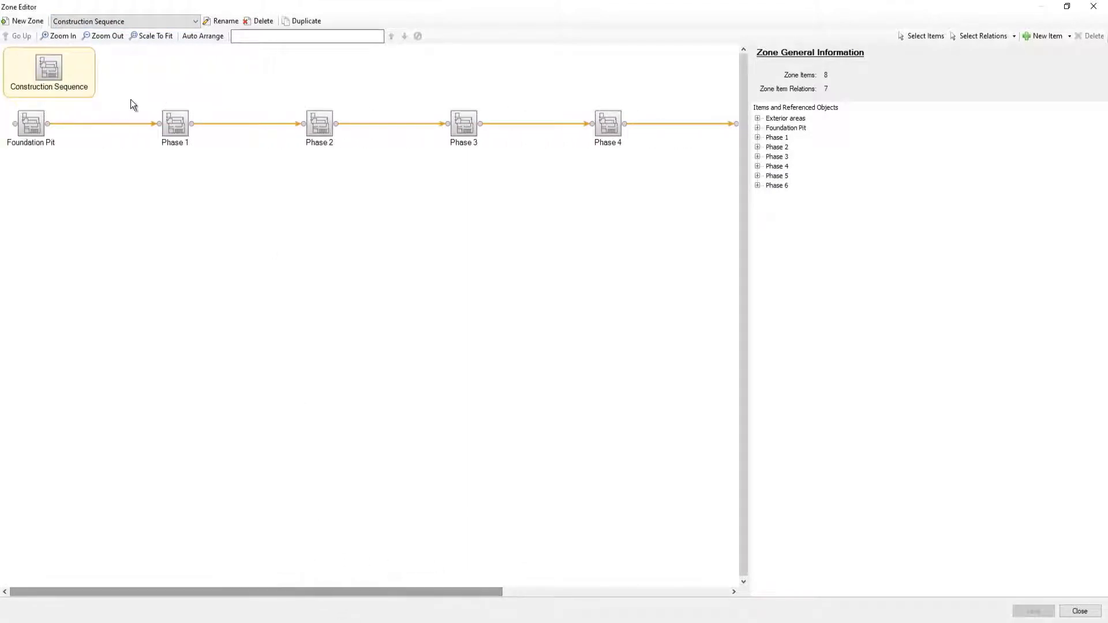
left_click(132, 23)
left_click(104, 34)
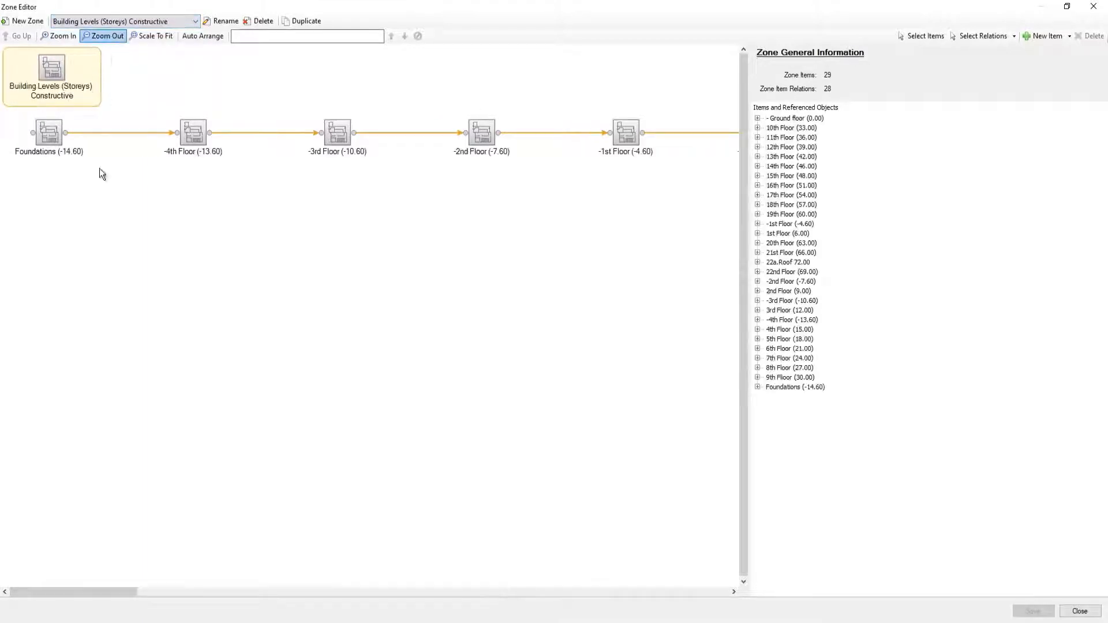
left_click_drag(102, 593, 82, 551)
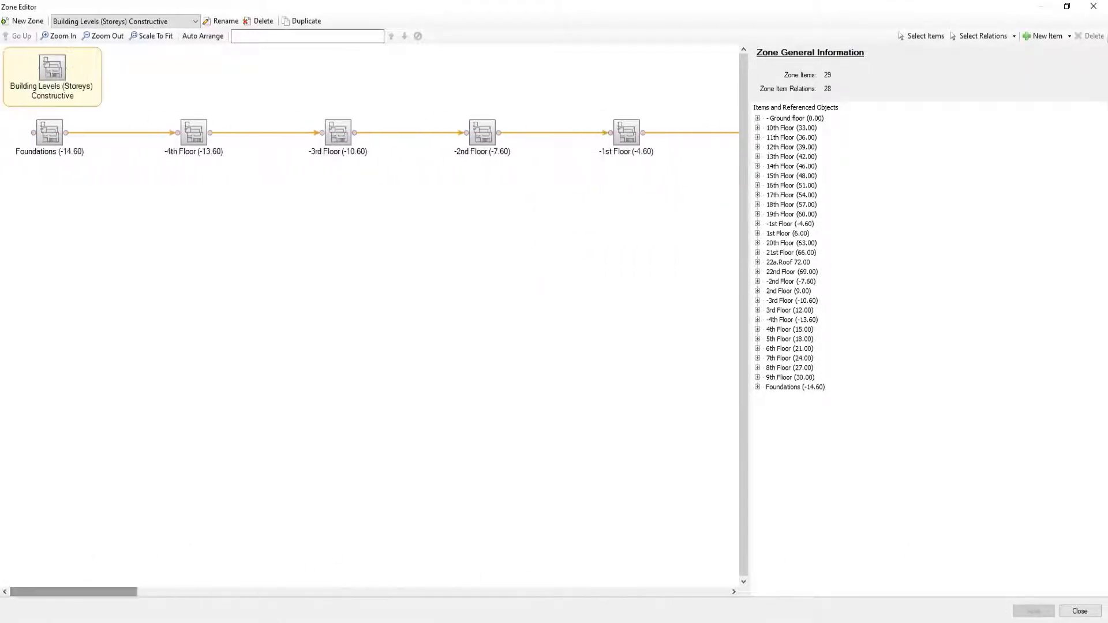
left_click(1080, 611)
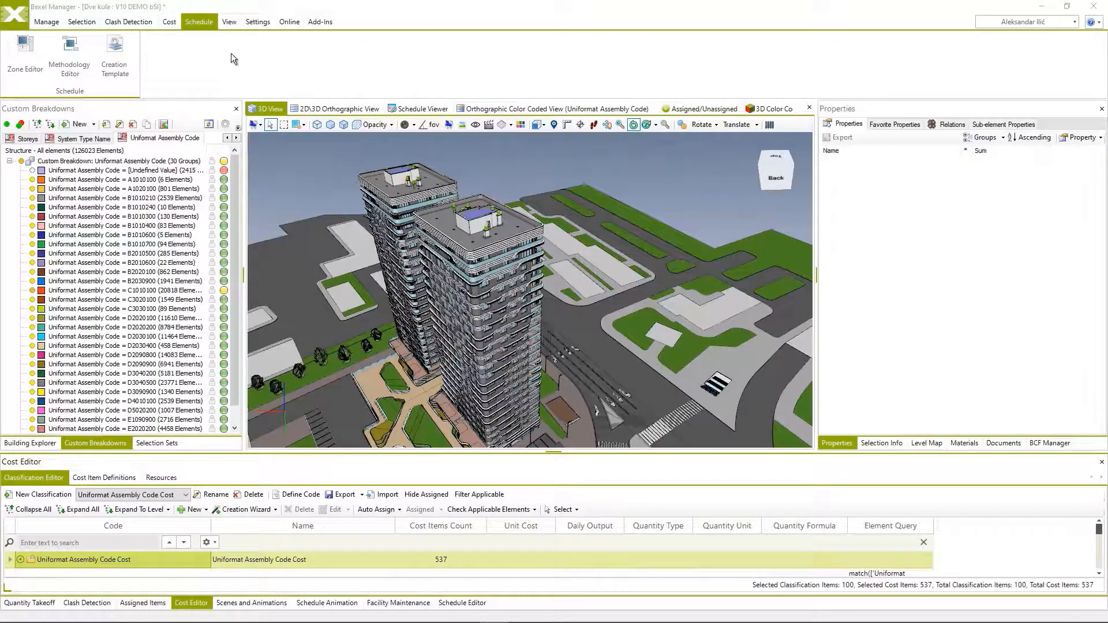
Create a new methodology named Demo Methodology in the Methodology Editor.
left_click(71, 52)
left_click(39, 20)
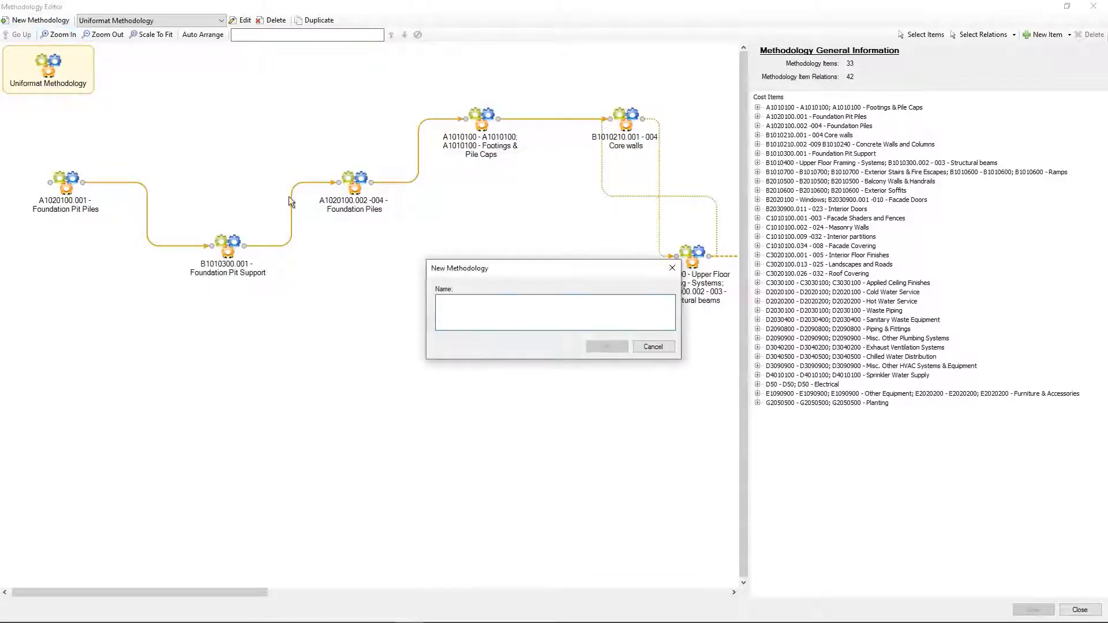
type("Demo Method")
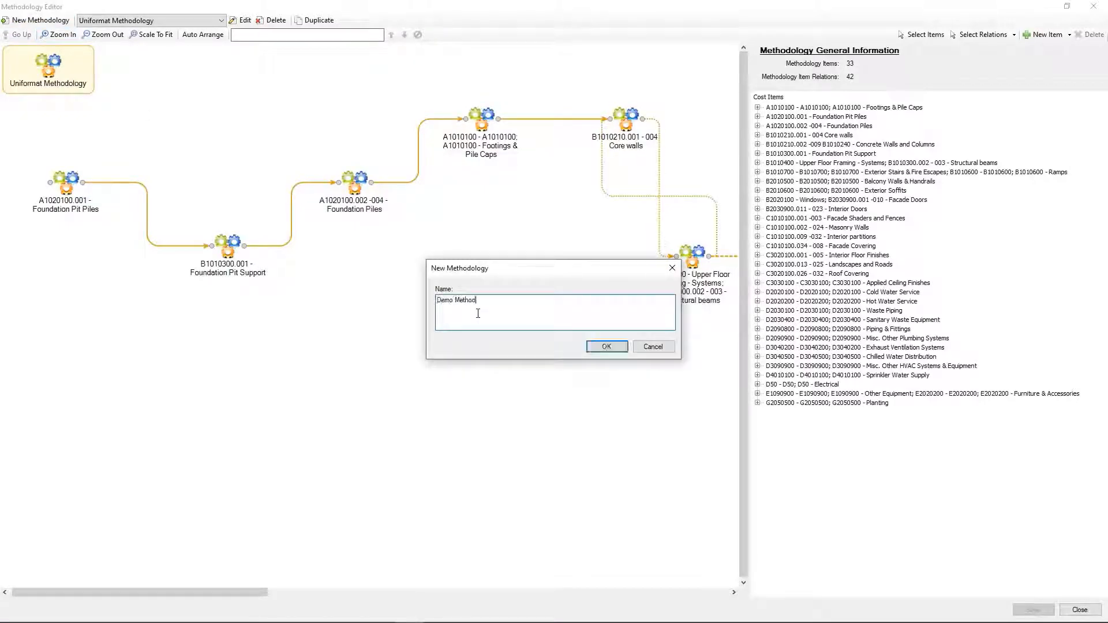
type("ology")
key("Return")
Add a linked methodology item for A1020100 - Pile Foundations from the Uniformat Assembly Code Cost classification.
right_click(285, 221)
mouse_move(347, 226)
left_click(438, 241)
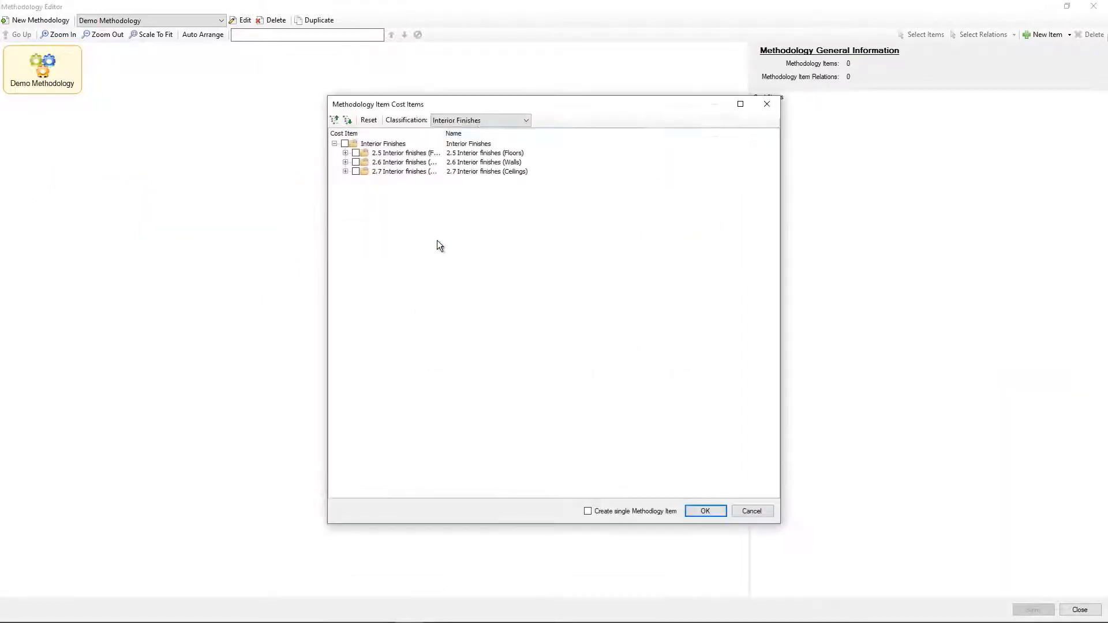
left_click(477, 121)
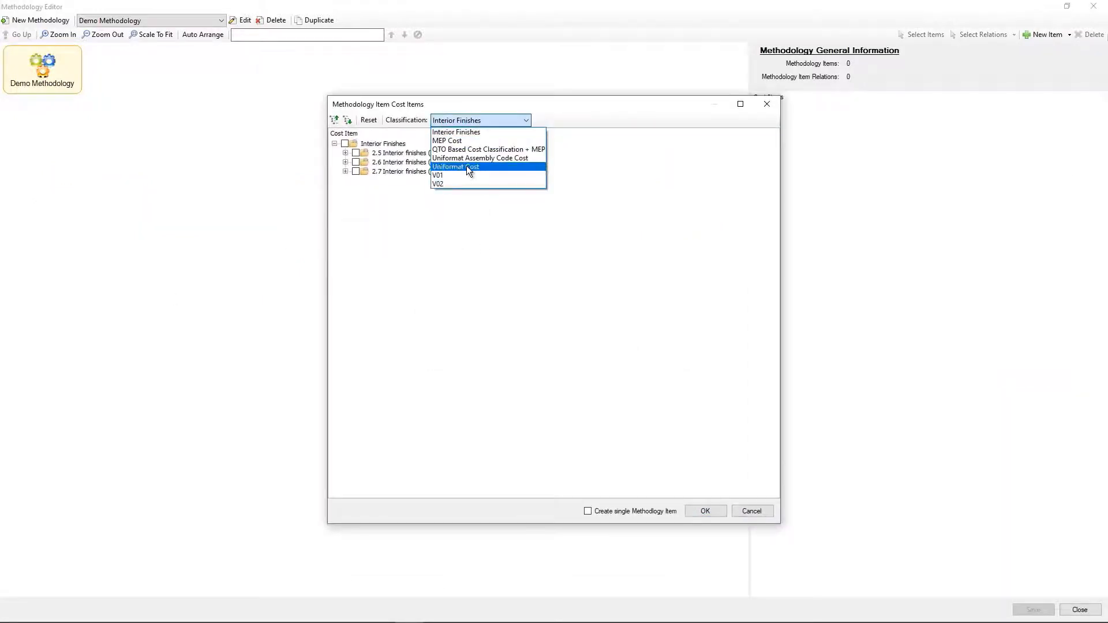
left_click(468, 157)
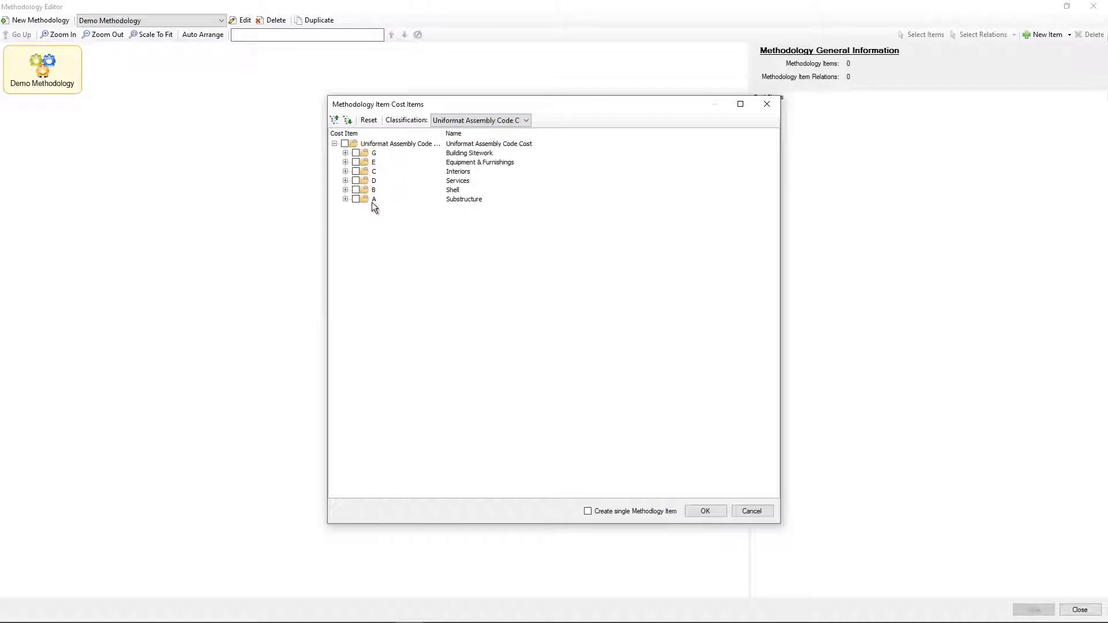
left_click(345, 199)
left_click(356, 209)
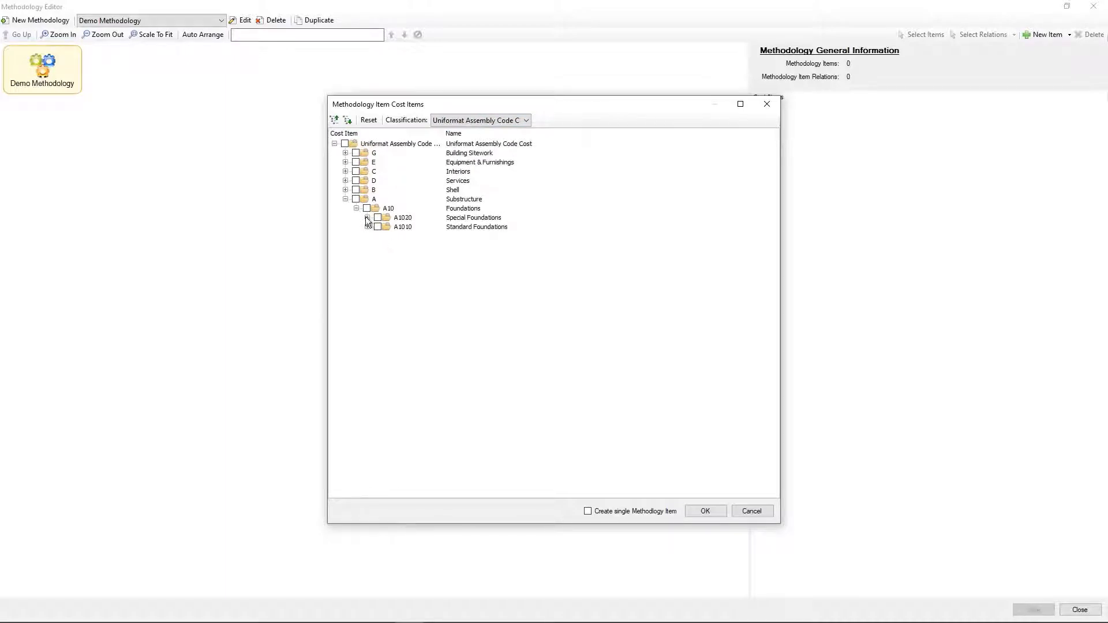
left_click(367, 217)
left_click(367, 236)
left_click(389, 227)
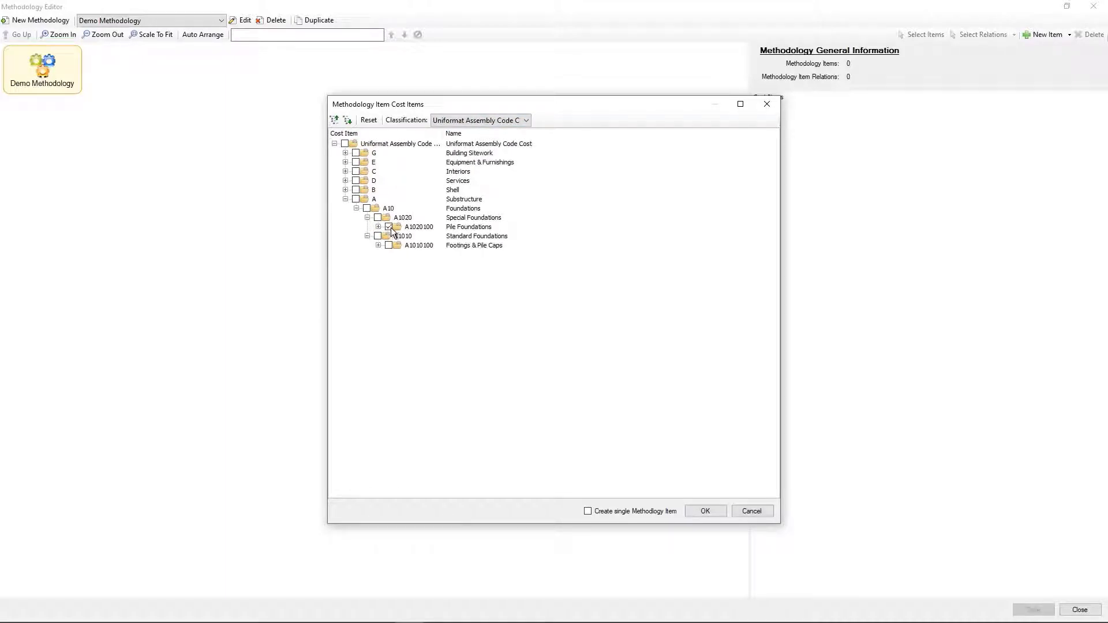
left_click(705, 511)
Add a linked item for A1010100 - Footings & Pile Caps and connect Pile Foundations to it as predecessor.
right_click(279, 169)
mouse_move(346, 173)
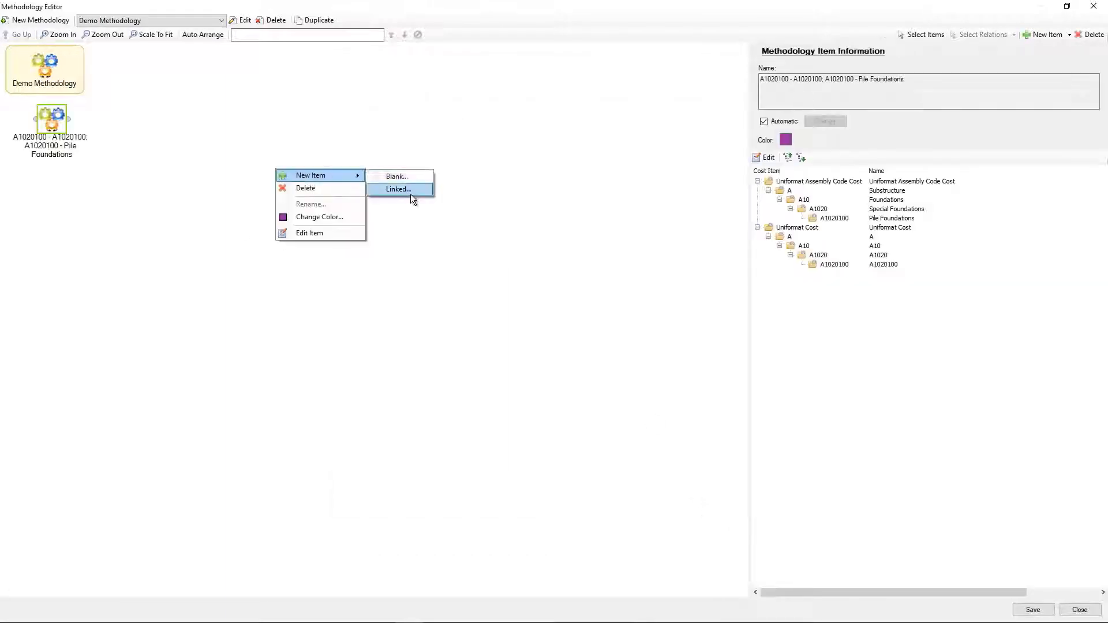
left_click(411, 194)
left_click(346, 199)
left_click(357, 209)
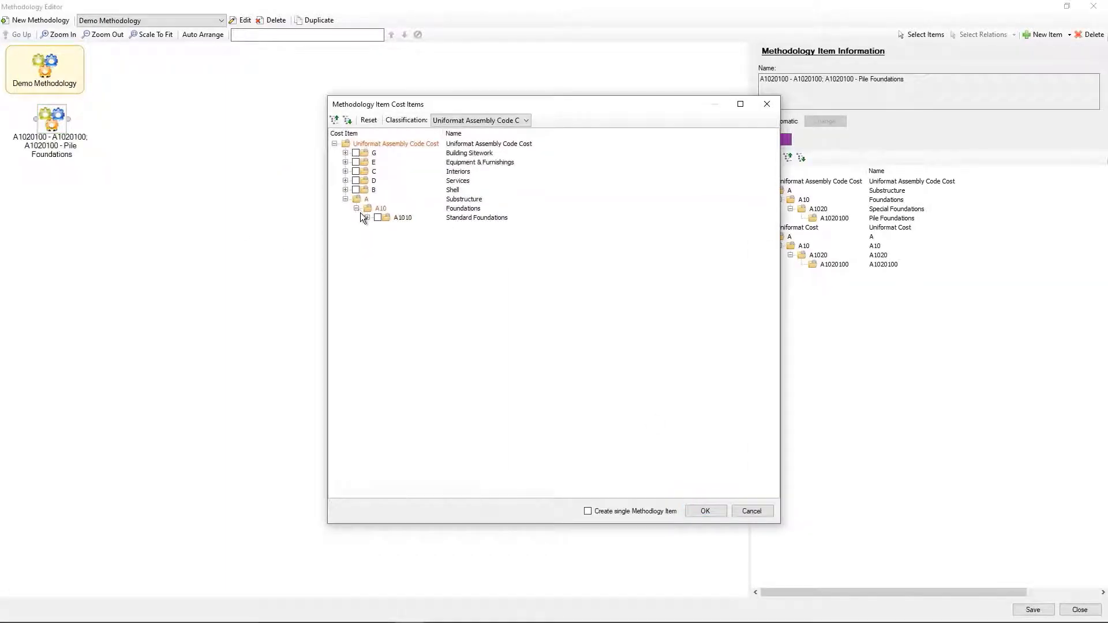
left_click(367, 218)
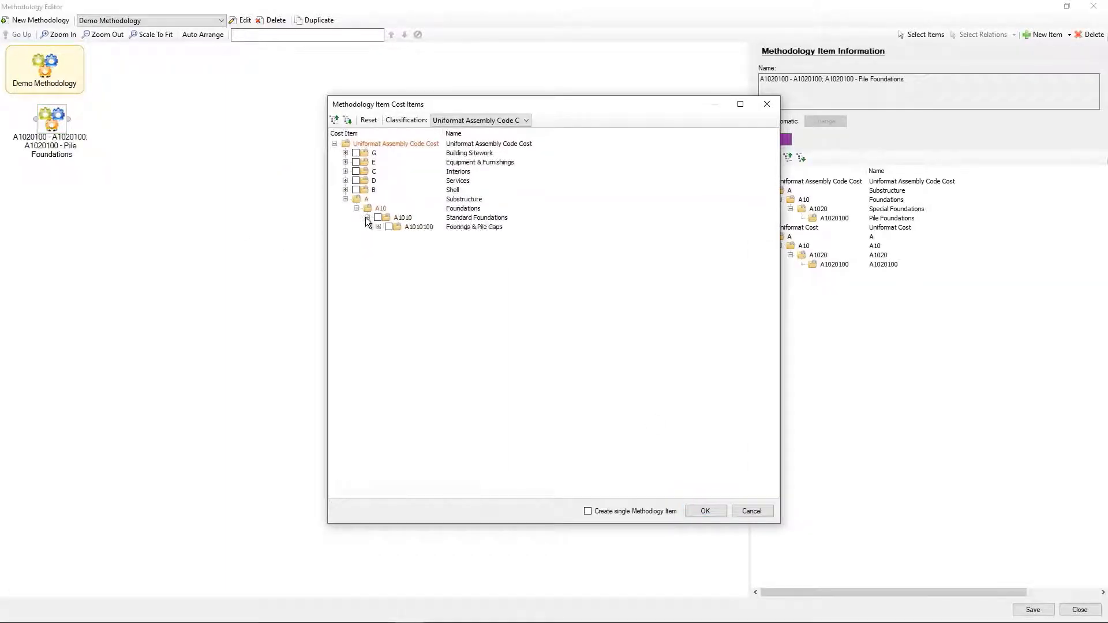
left_click(702, 511)
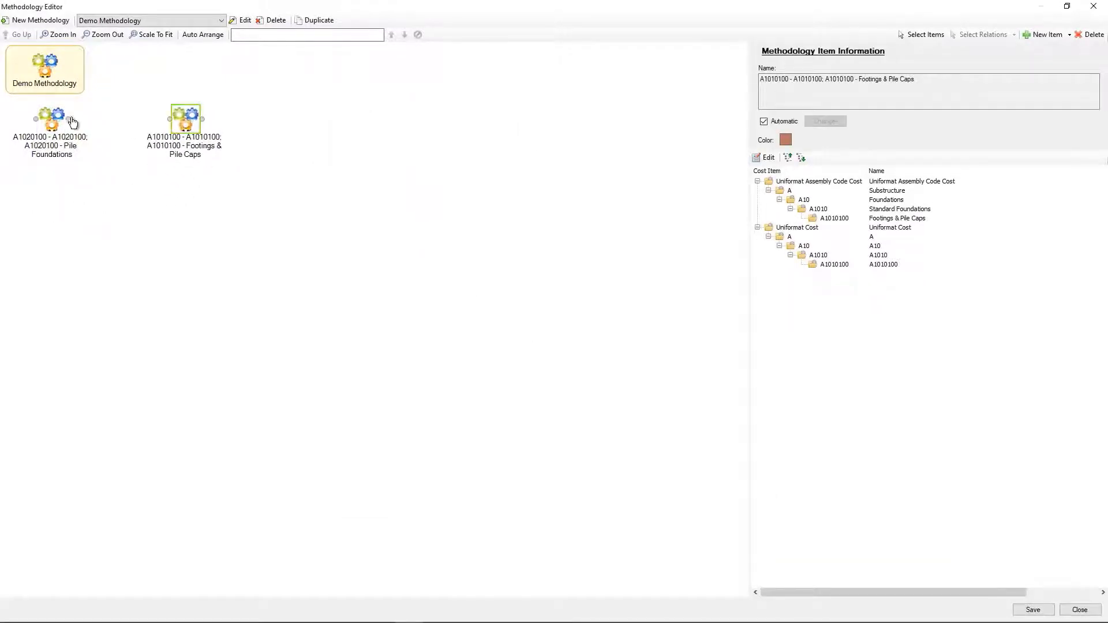
left_click_drag(72, 123, 182, 119)
left_click(396, 195)
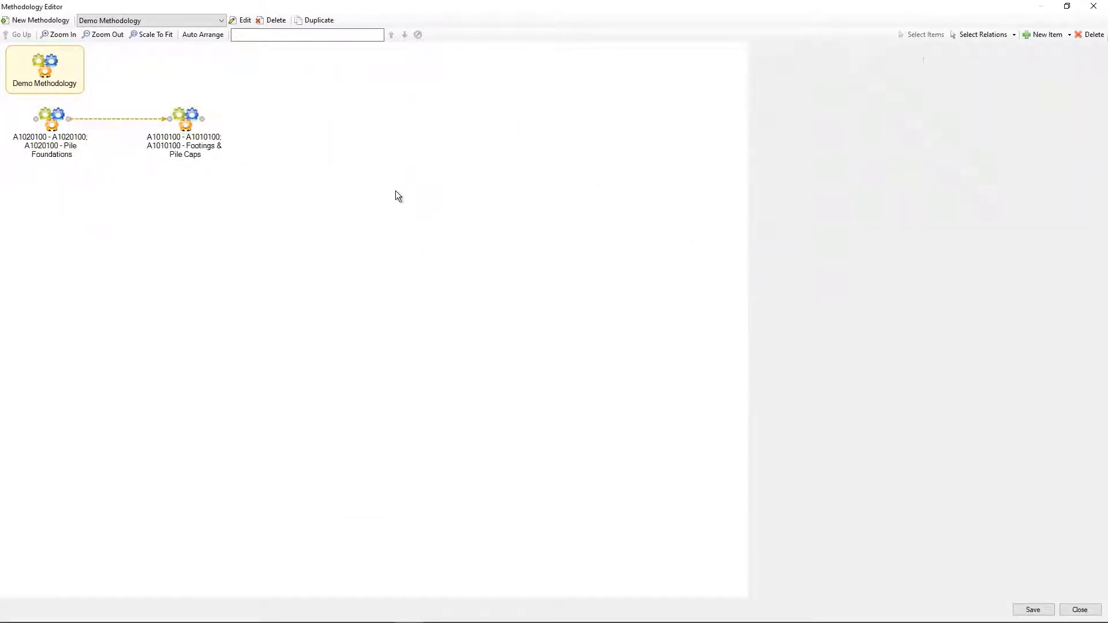
Add a linked methodology item for B1010300 - Upper Floor Framing - Horizontal Elements from the Shell group.
right_click(388, 213)
mouse_move(439, 220)
left_click(504, 235)
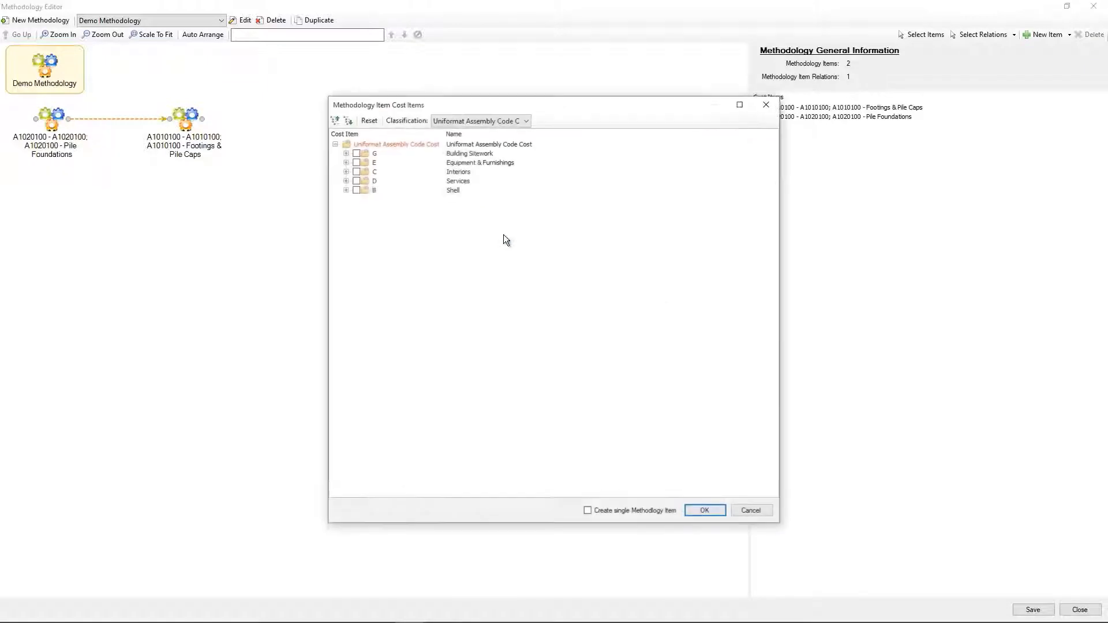
left_click(346, 190)
left_click(356, 208)
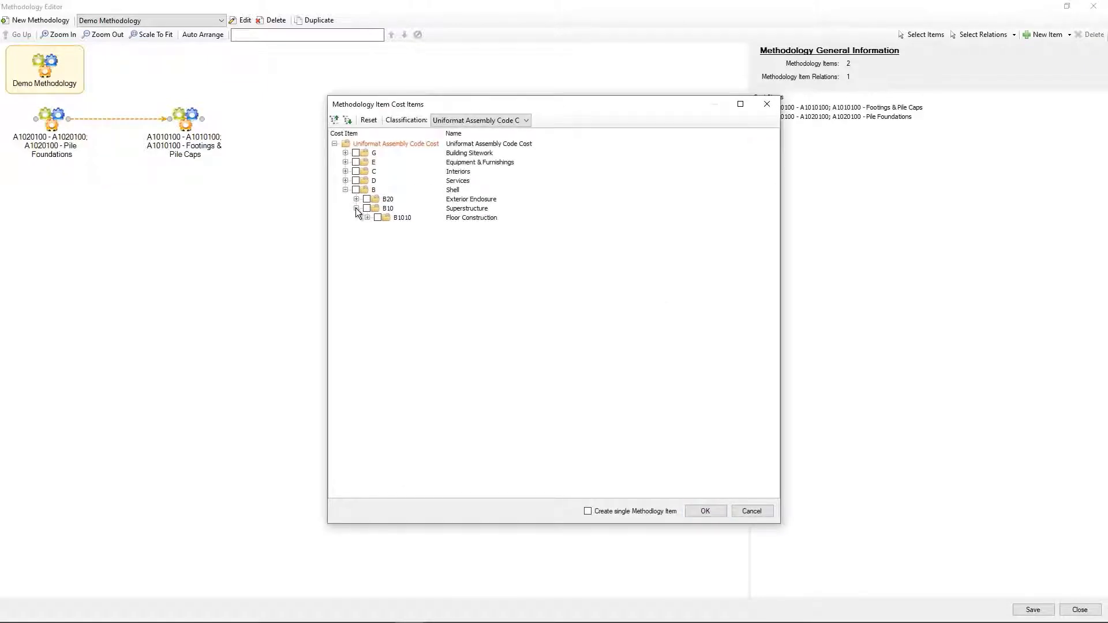
left_click(368, 218)
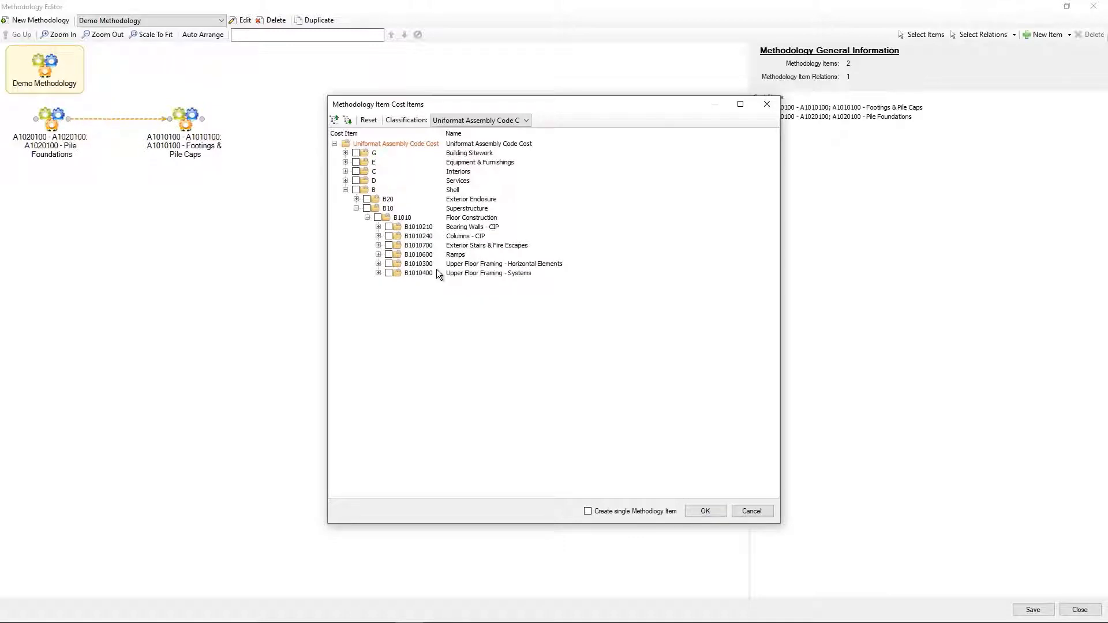
left_click(705, 511)
Connect Footings & Pile Caps to Upper Floor Framing with a Finish -> Start relation, lag type Working Hours, and auto-arrange the items.
left_click_drag(201, 120, 305, 131)
left_click(800, 190)
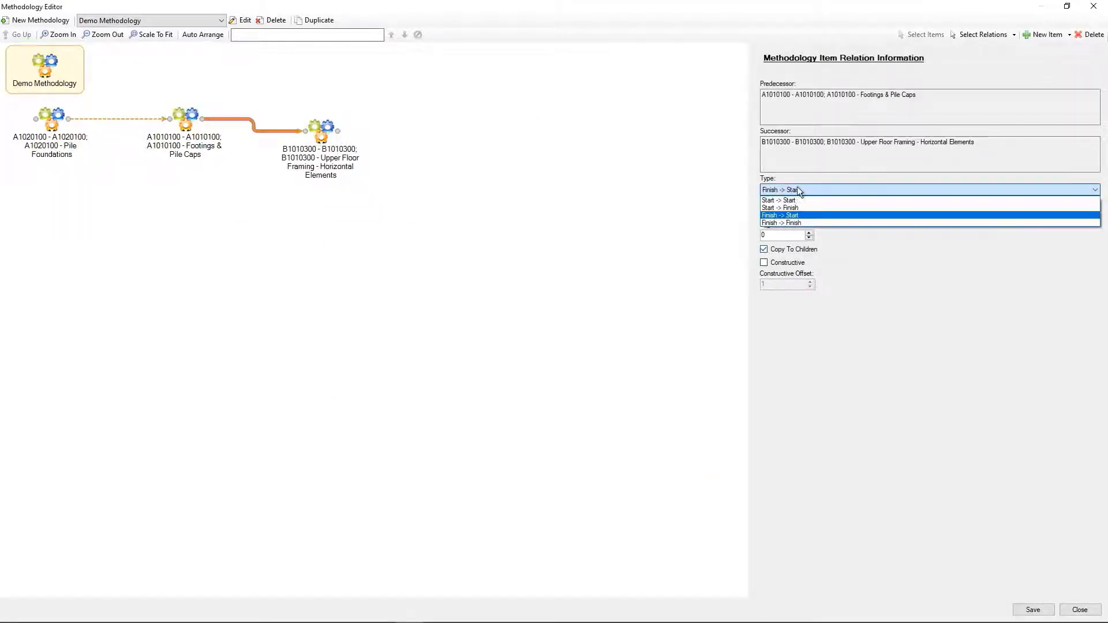
left_click(785, 215)
left_click(802, 216)
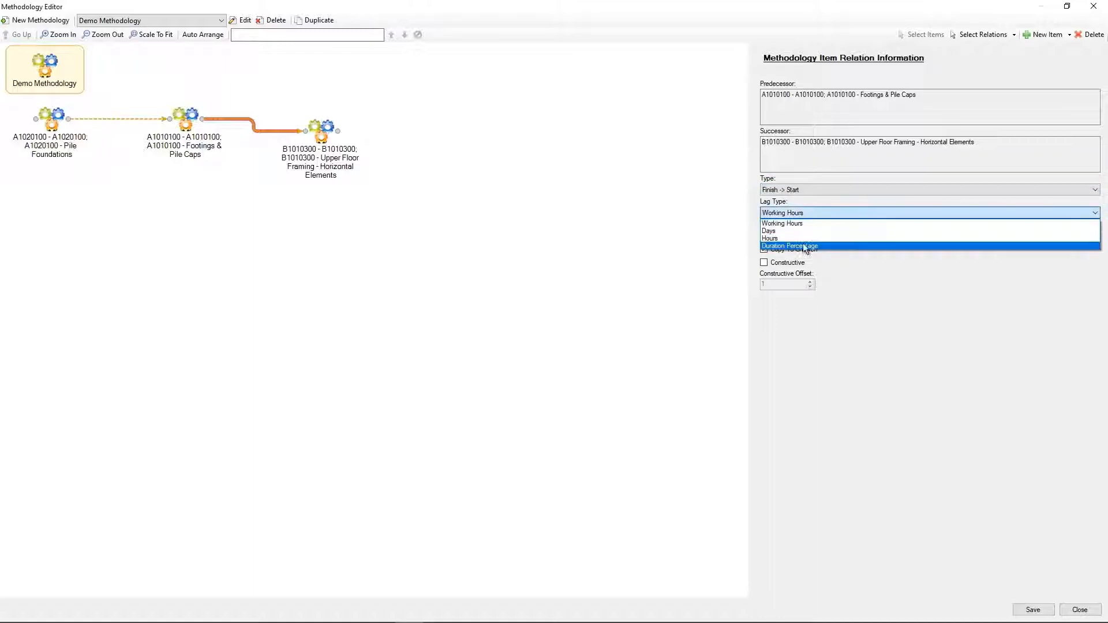
left_click(805, 223)
left_click(188, 32)
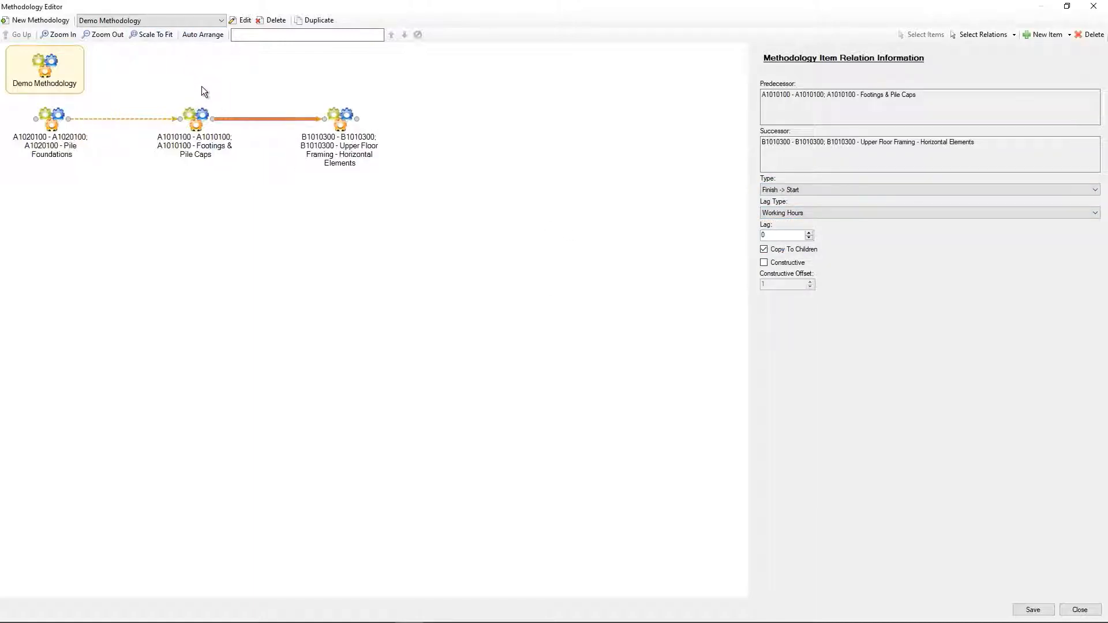
Examine the Uniformat Methodology's item sequence and the cost items of its Upper Floor Framing and Structural beams item, leaving the editor at the end.
left_click(212, 21)
left_click(210, 51)
left_click_drag(217, 591, 356, 552)
left_click(341, 252)
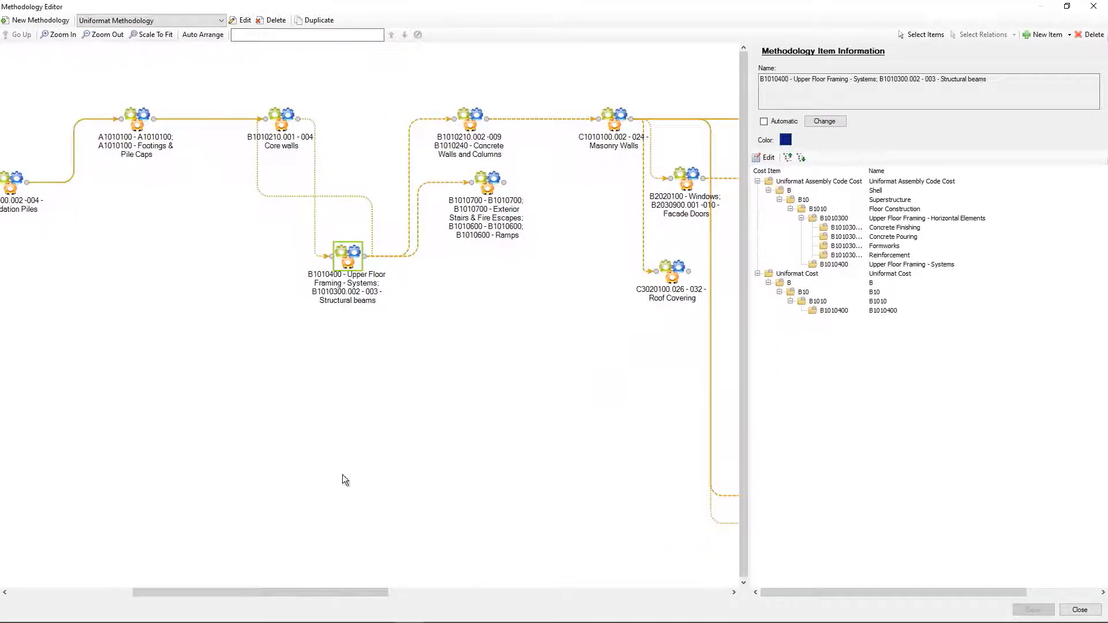
left_click_drag(365, 589, 210, 543)
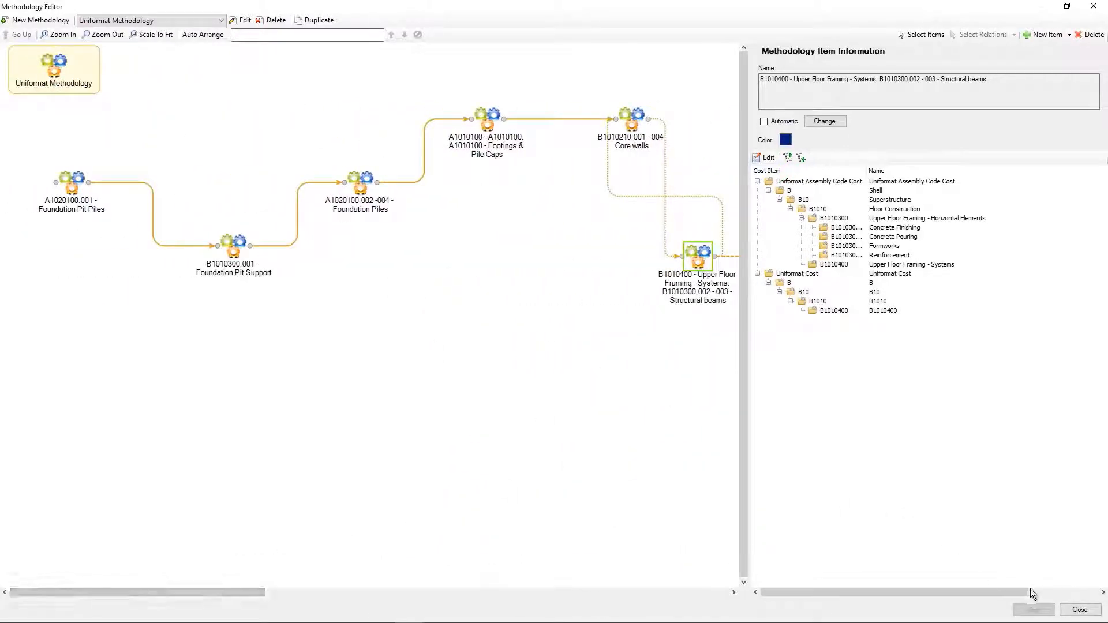
left_click(1078, 610)
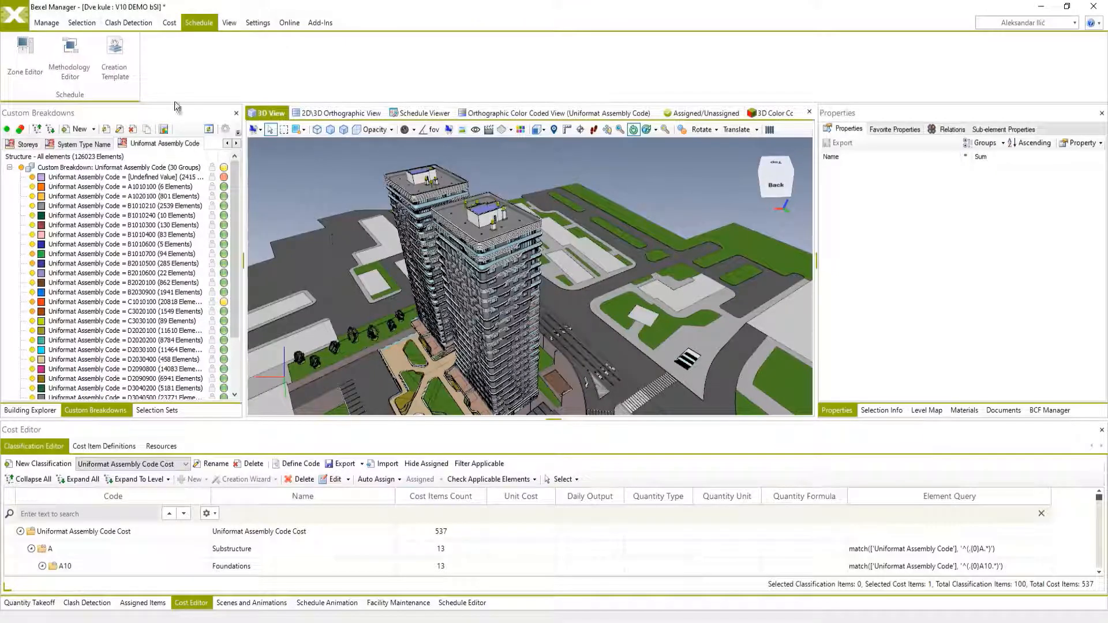
Start a creation template named Uniformat DEMO and add a dynamic creation rule for the Buildings zone item.
left_click(118, 74)
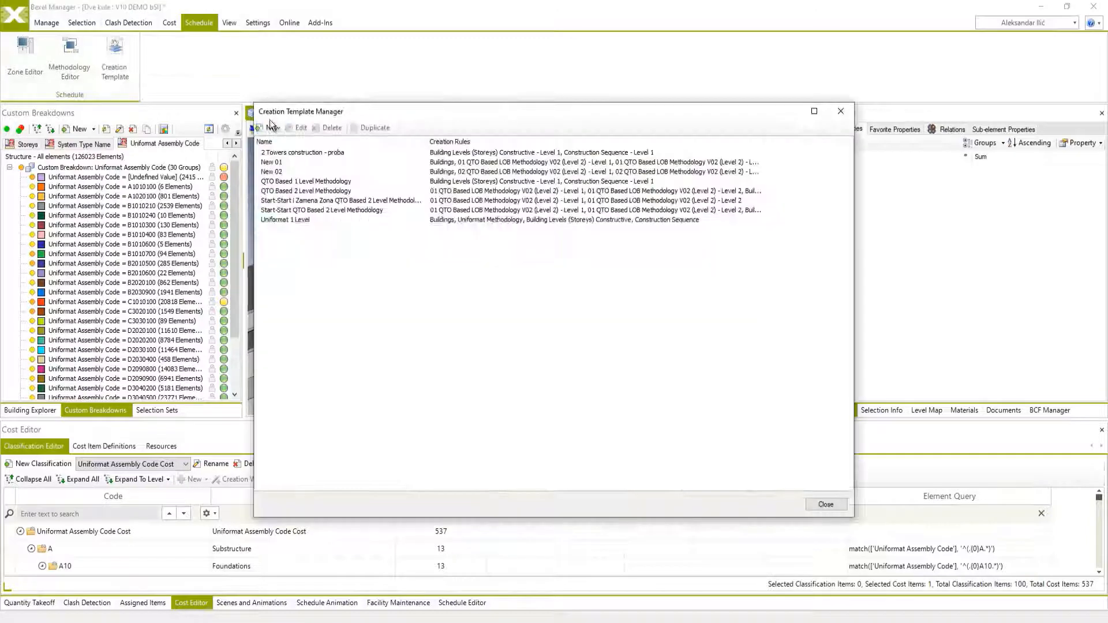
left_click(274, 129)
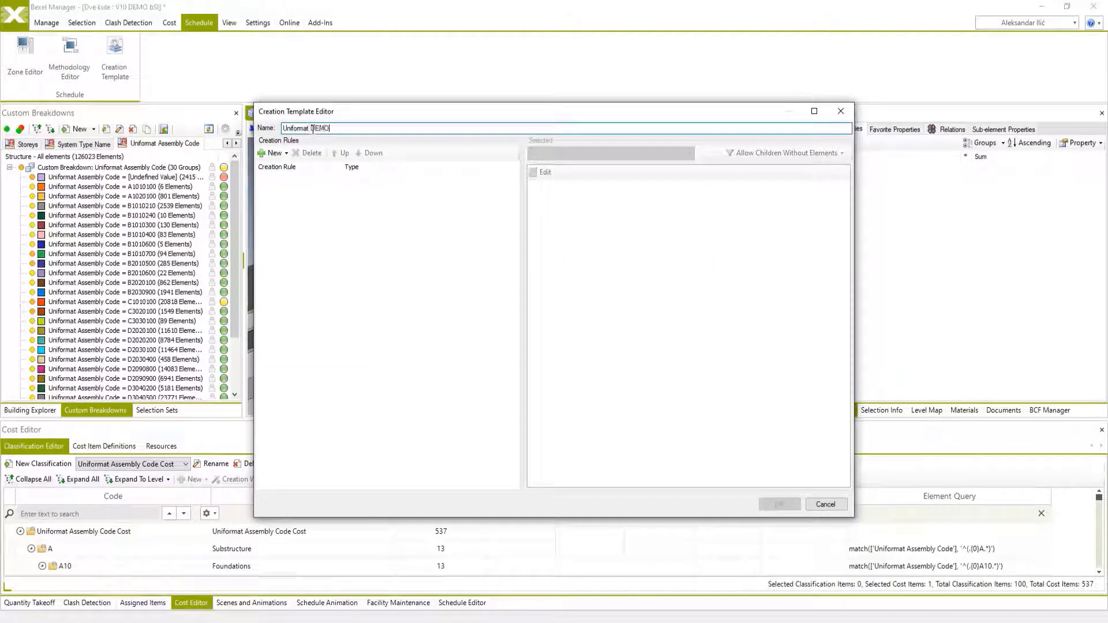
left_click(275, 153)
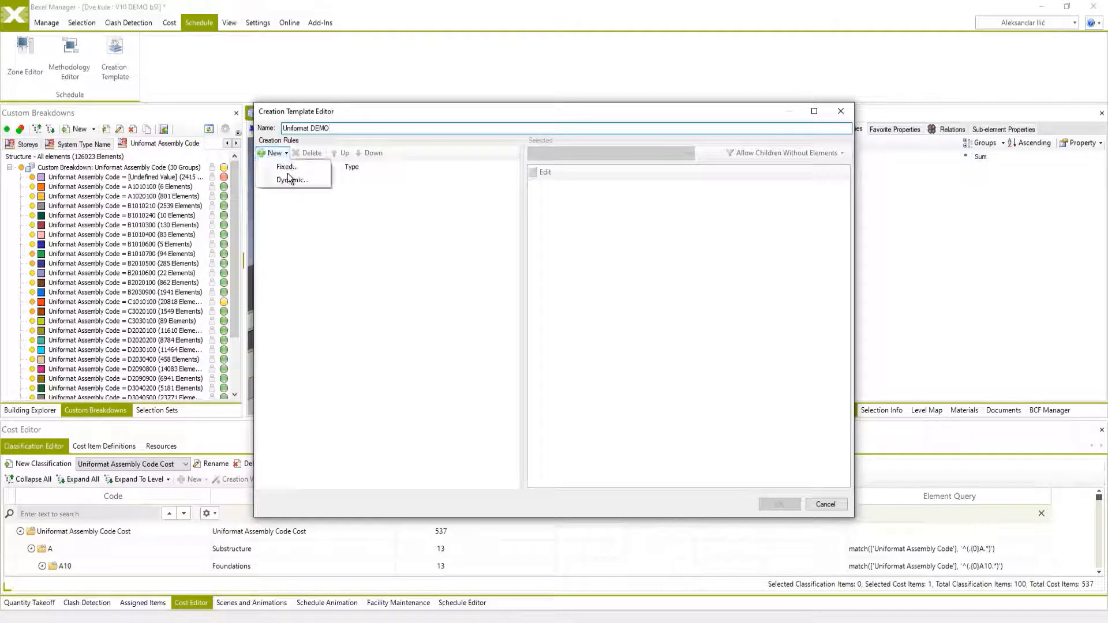
left_click(290, 180)
left_click(440, 159)
left_click(445, 200)
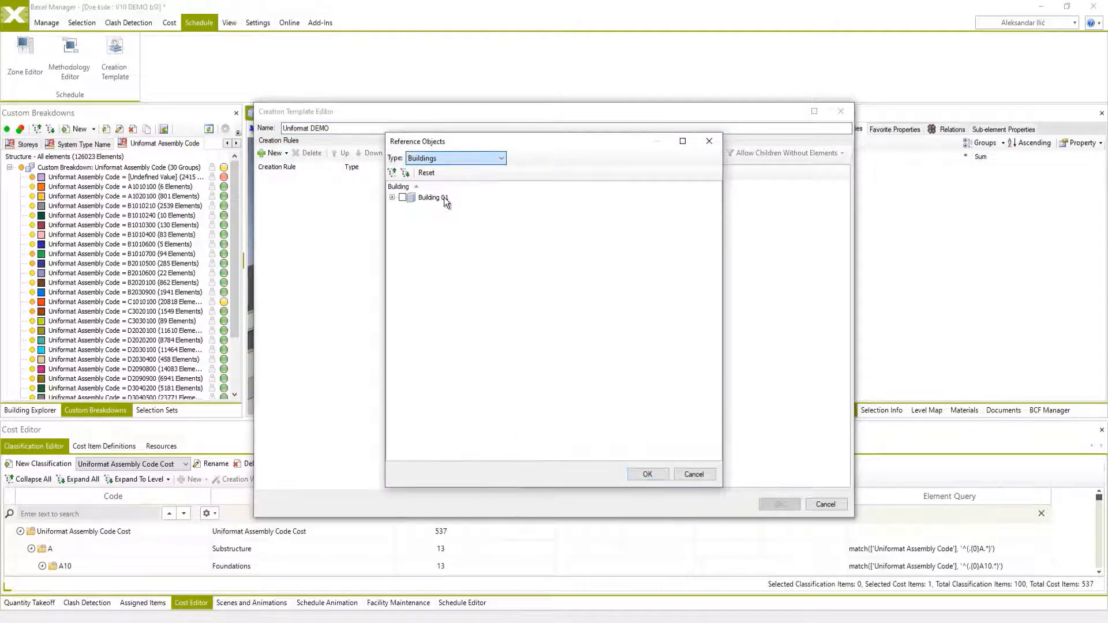
left_click(403, 207)
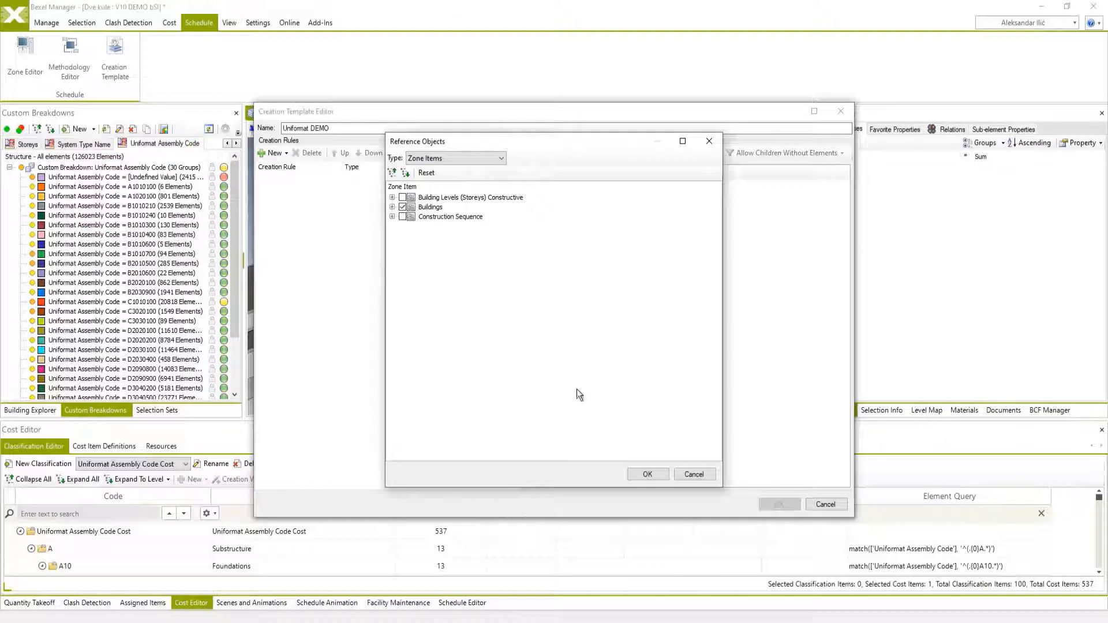
left_click(648, 474)
Add a dynamic creation rule to the template for the Uniformat Methodology methodology item.
left_click(274, 153)
left_click(291, 180)
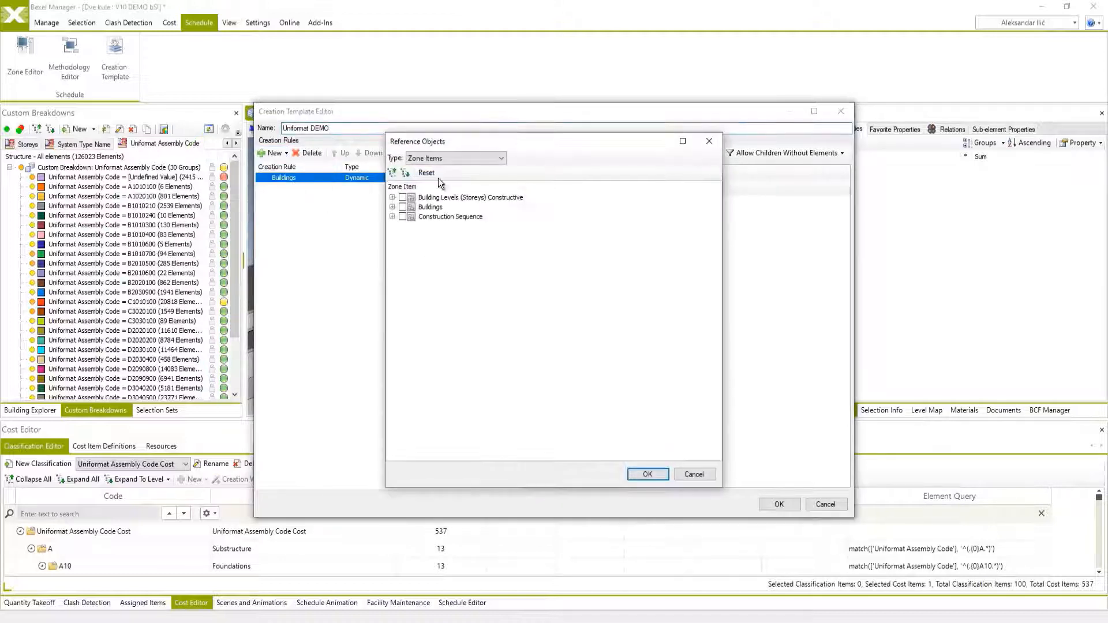
left_click(441, 159)
left_click(438, 215)
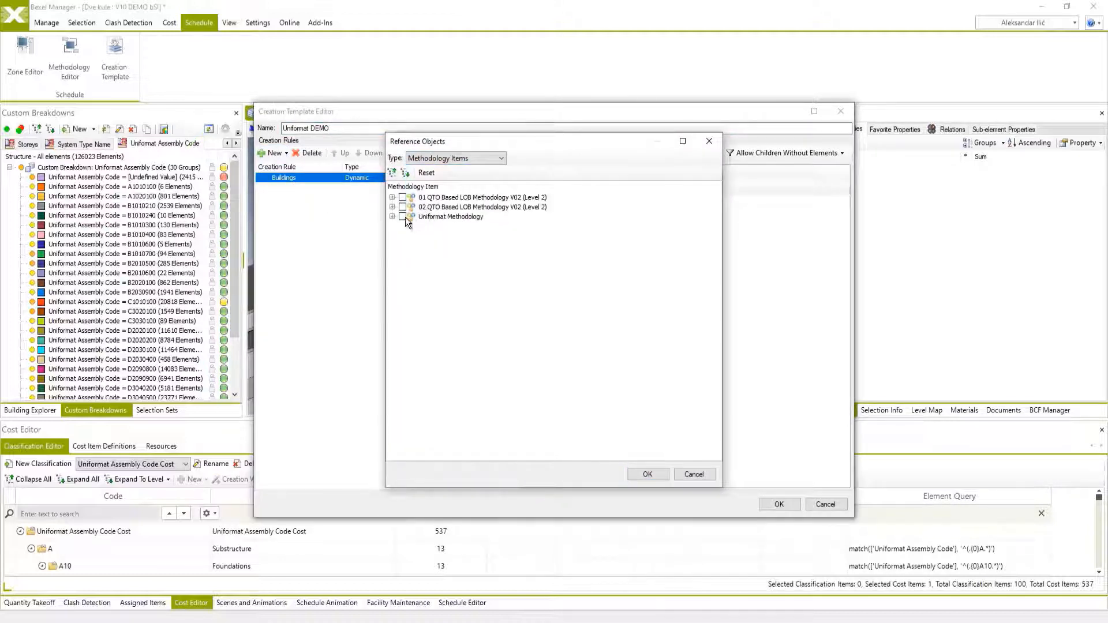
left_click(403, 216)
left_click(392, 216)
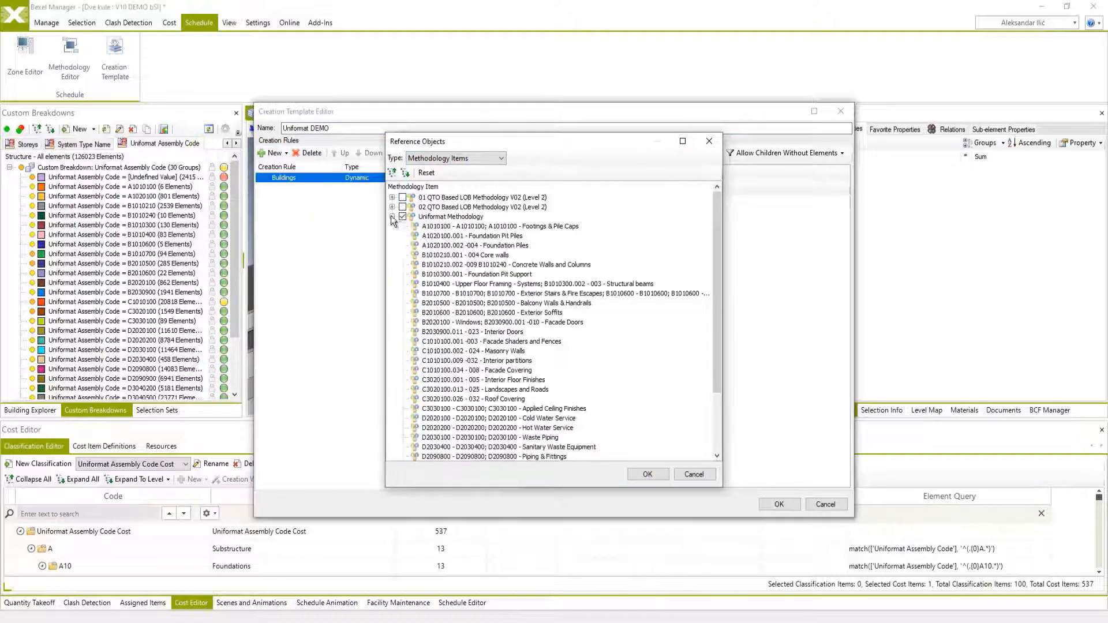
left_click(635, 476)
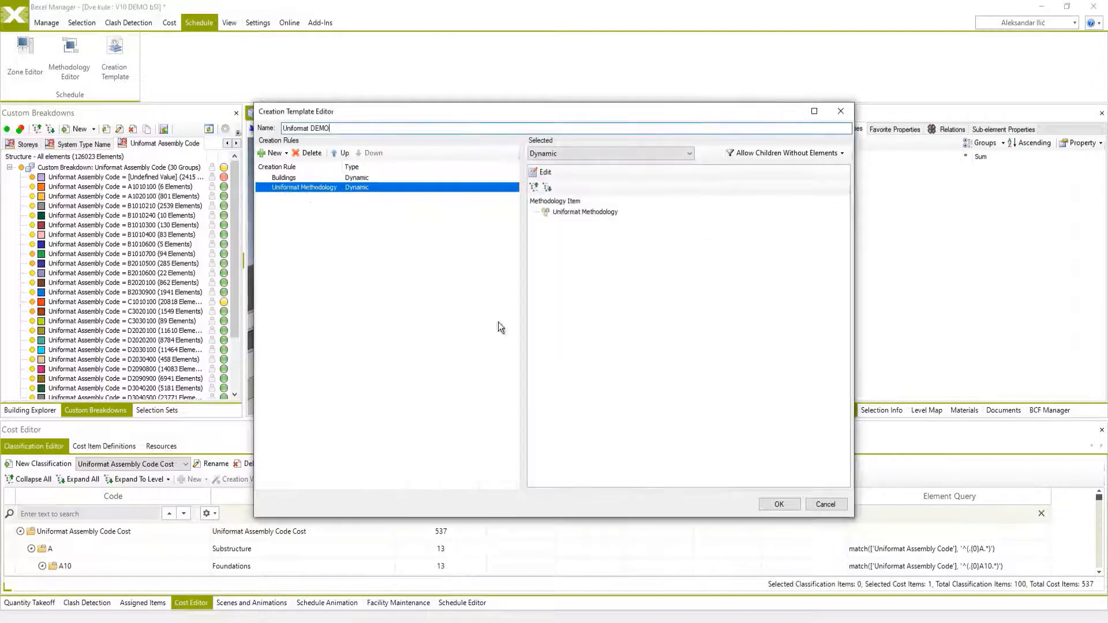
Add a dynamic creation rule for the Building Levels (Storeys) Constructive zone item.
double_click(292, 184)
left_click(448, 158)
left_click(452, 198)
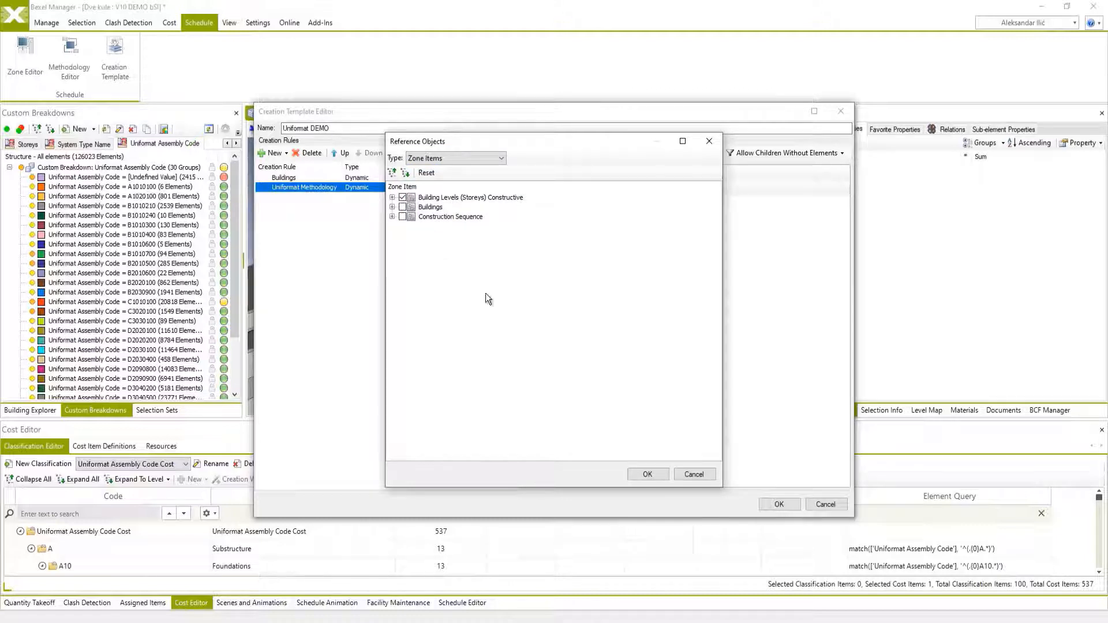
left_click(646, 474)
Add a dynamic creation rule for the Construction Sequence zone item, then save the template and close the template manager.
left_click(286, 153)
left_click(296, 188)
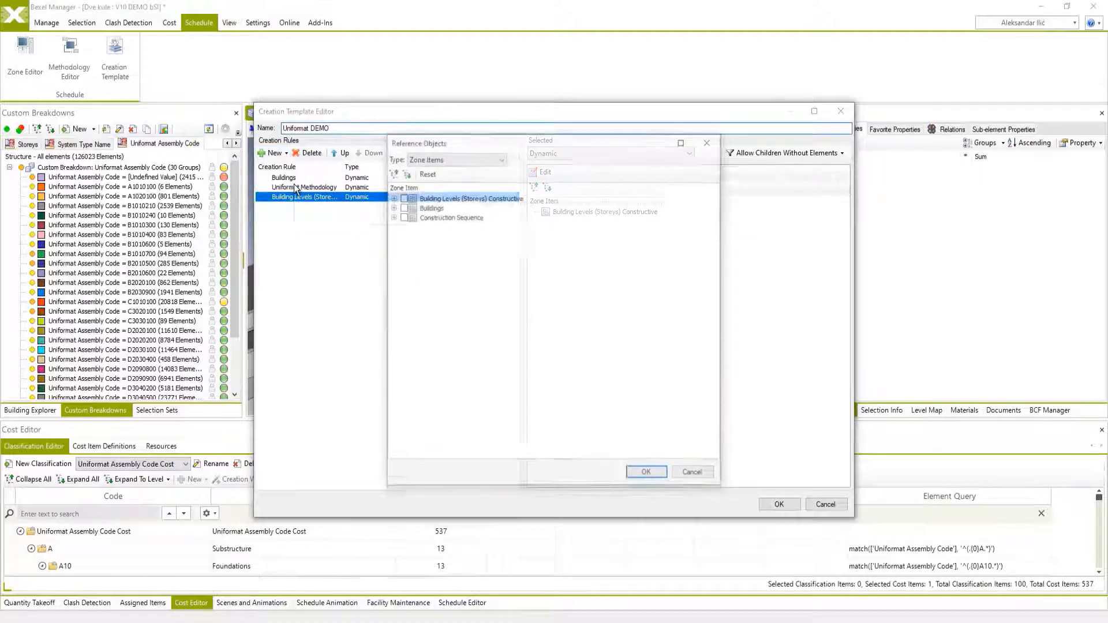
left_click(403, 217)
left_click(648, 474)
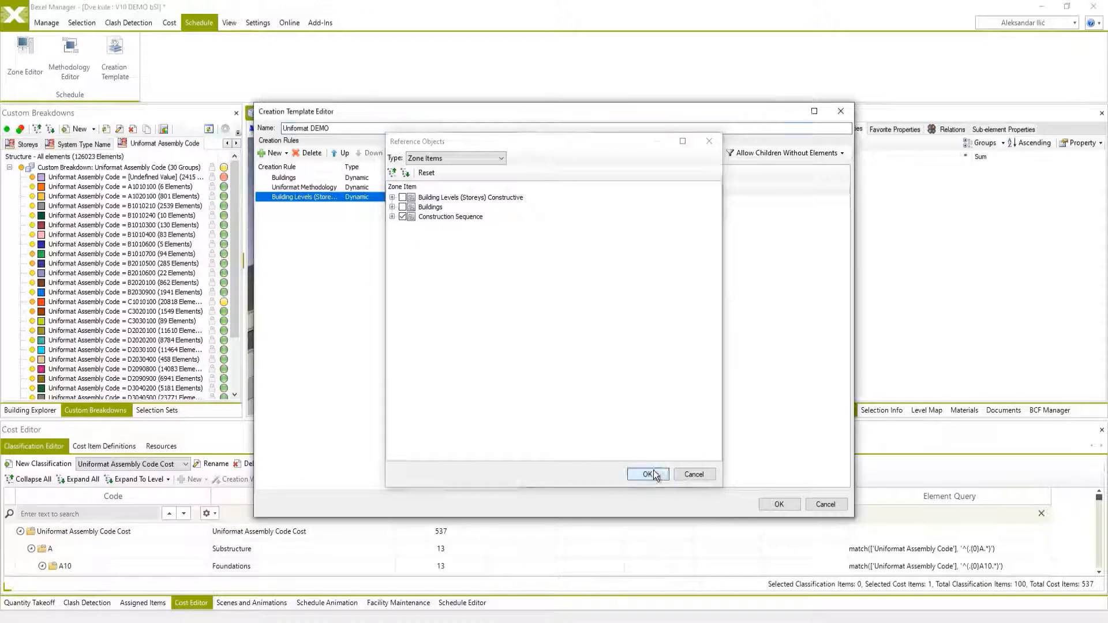
left_click(776, 505)
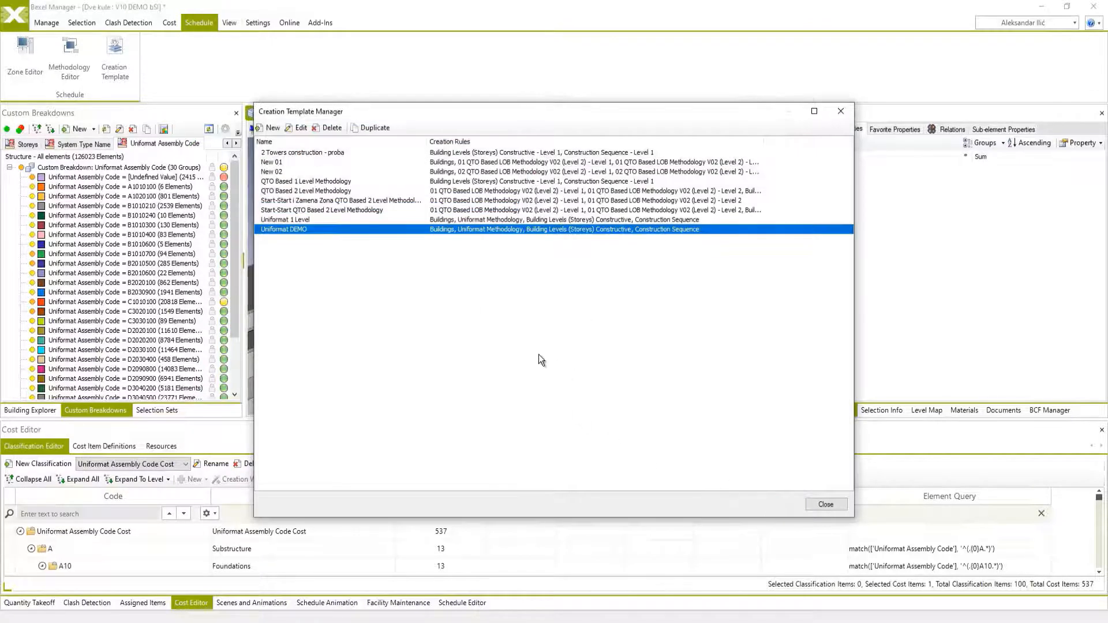
left_click(826, 505)
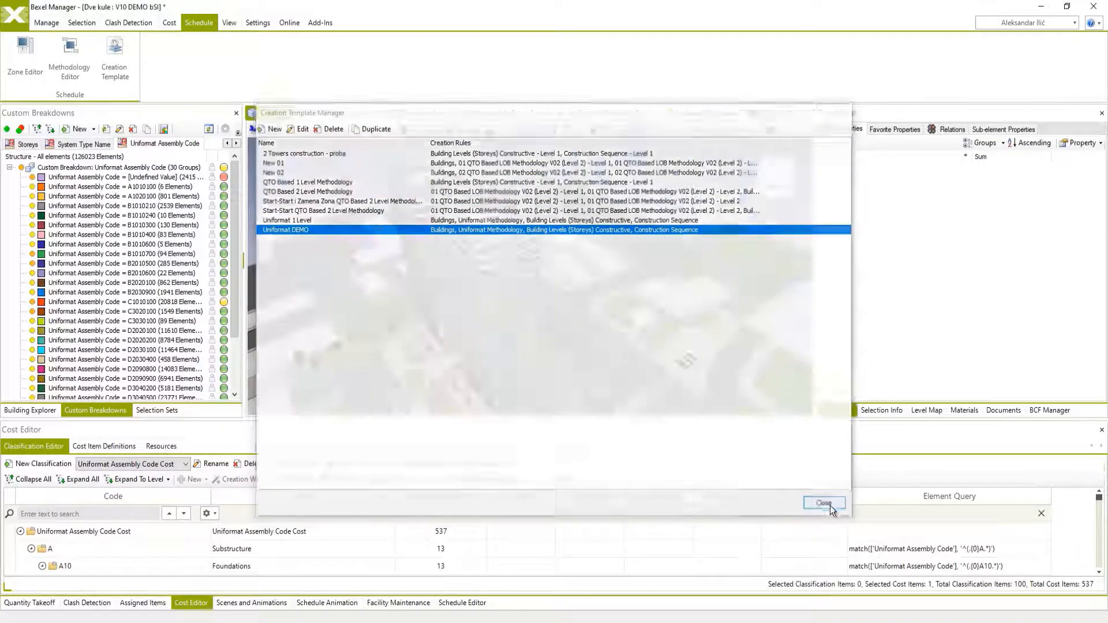
Create a new schedule named Uniformat DEMO using the Uniformat Assembly Code Cost cost version.
left_click(473, 601)
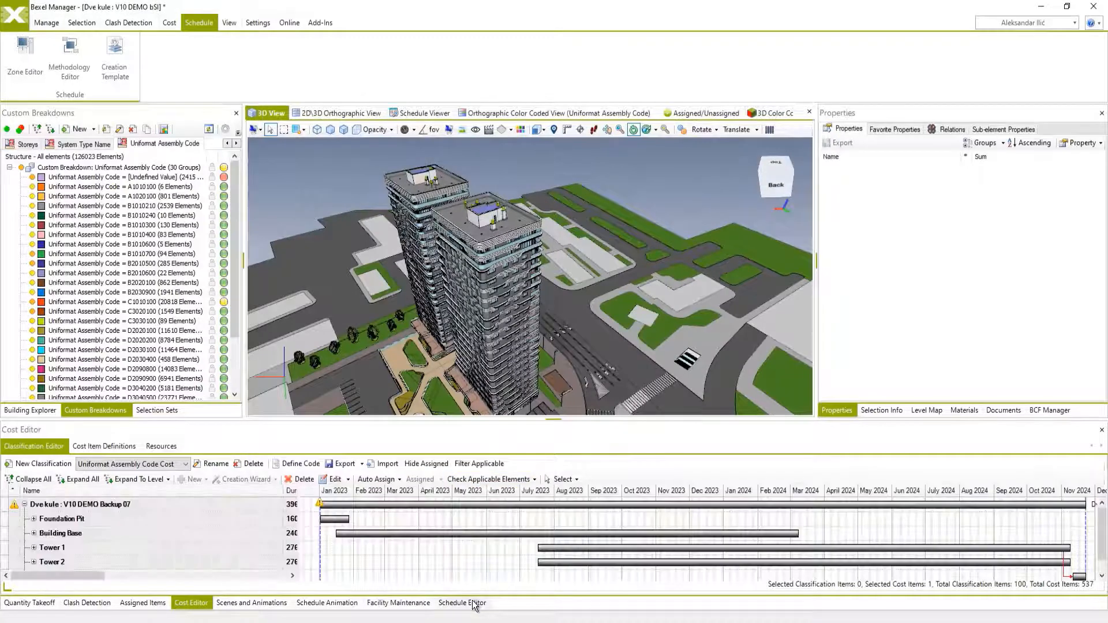
left_click(35, 447)
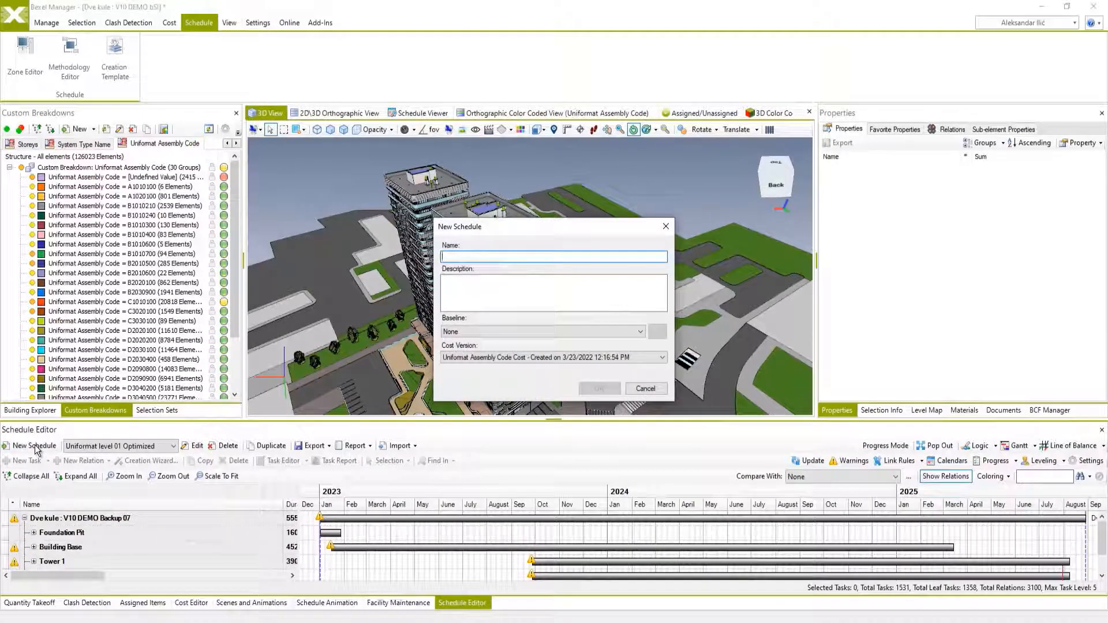
type("Uniformat DEMO")
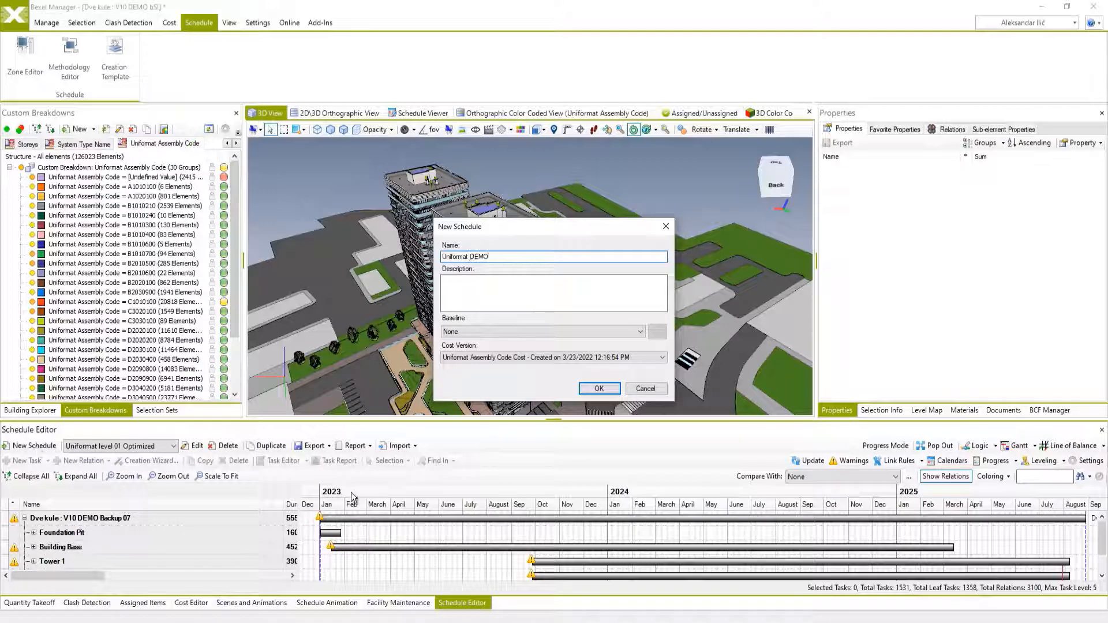
left_click(639, 358)
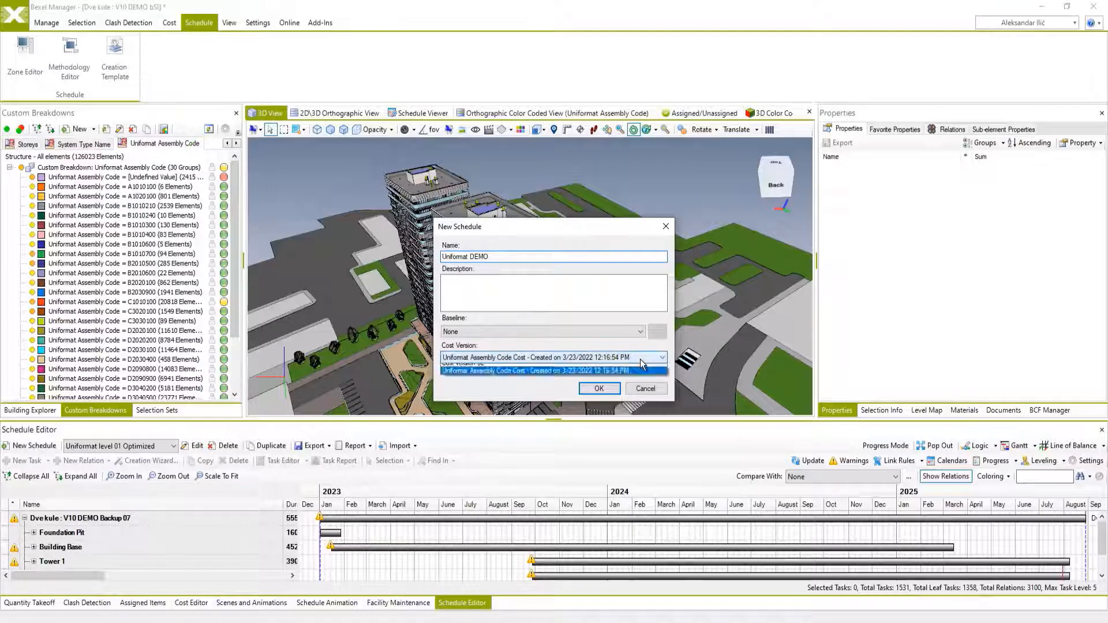
left_click(639, 359)
left_click(598, 393)
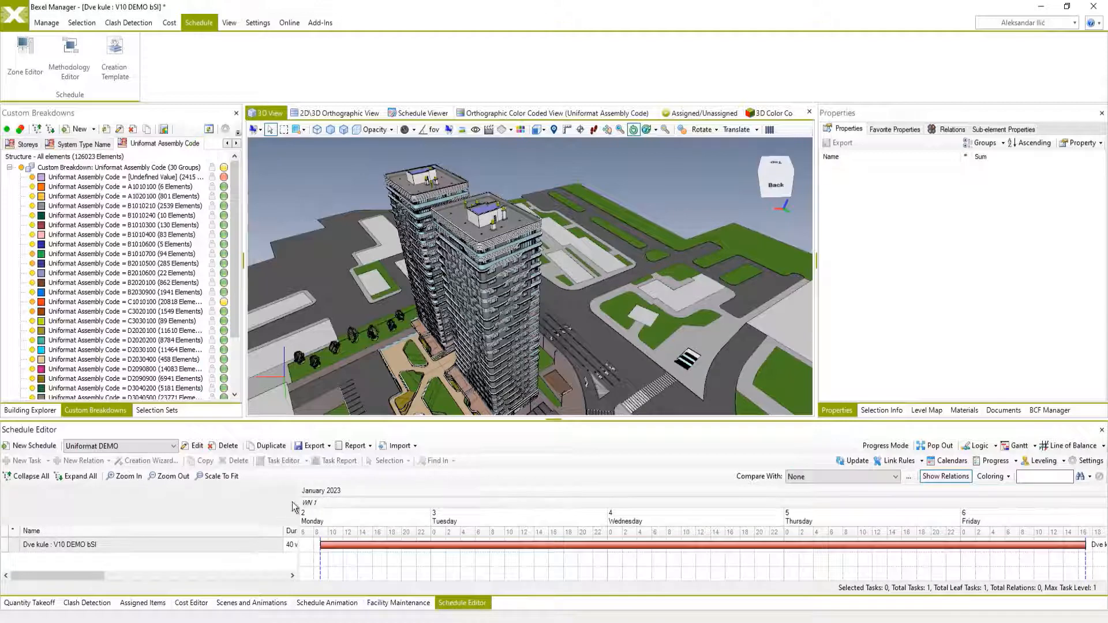
Enlarge the schedule area and generate tasks under the project's root task with the Creation Wizard, using the Uniformat DEMO template.
left_click_drag(324, 415, 332, 345)
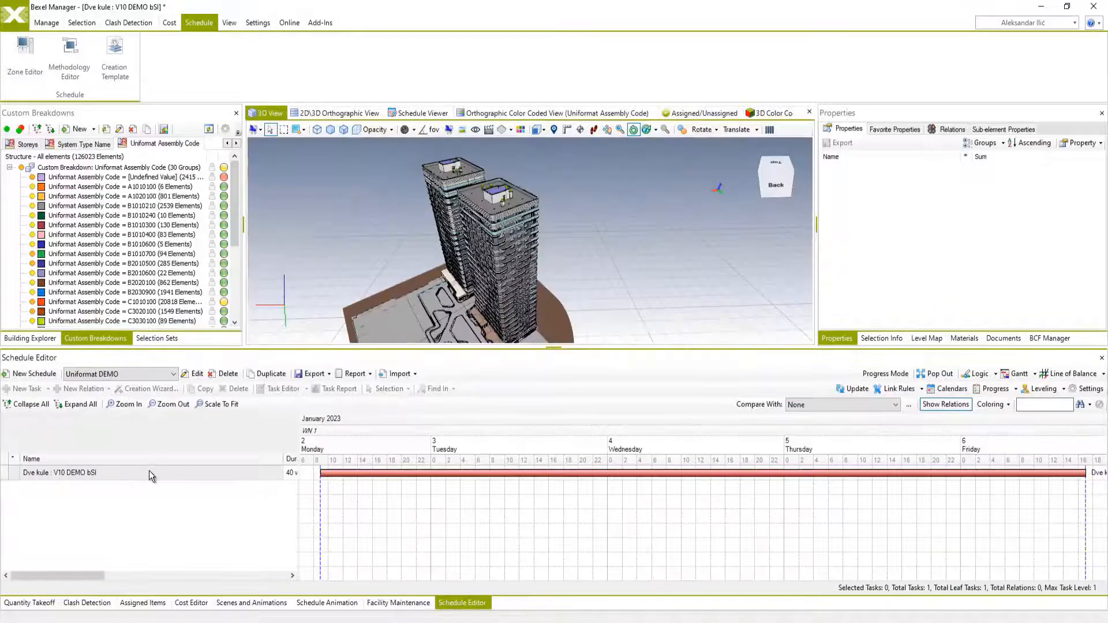
left_click(149, 470)
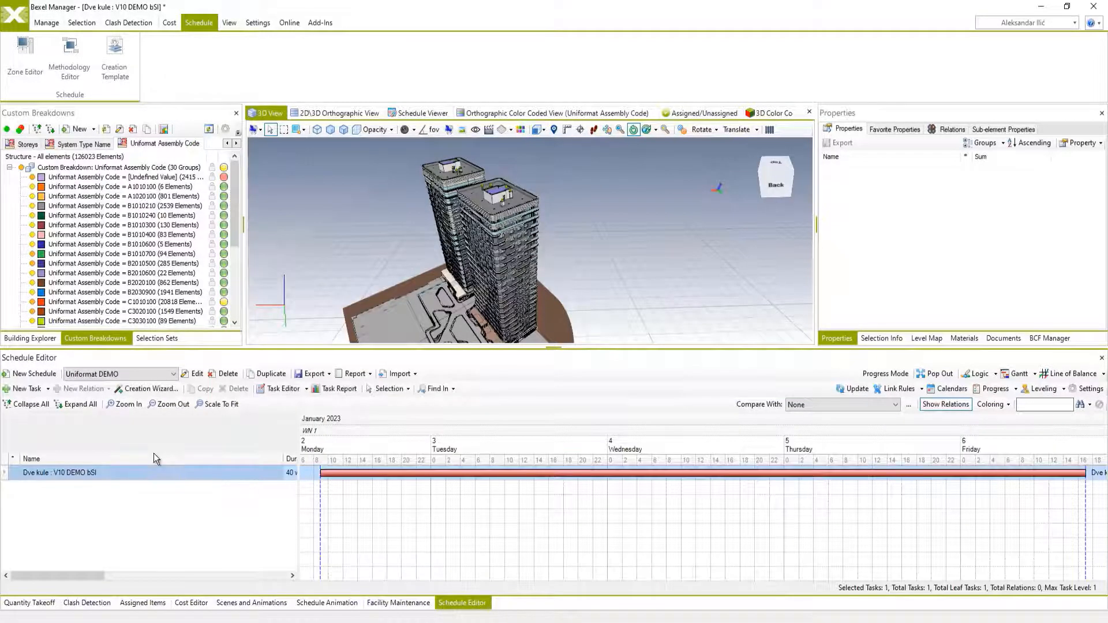
left_click(170, 392)
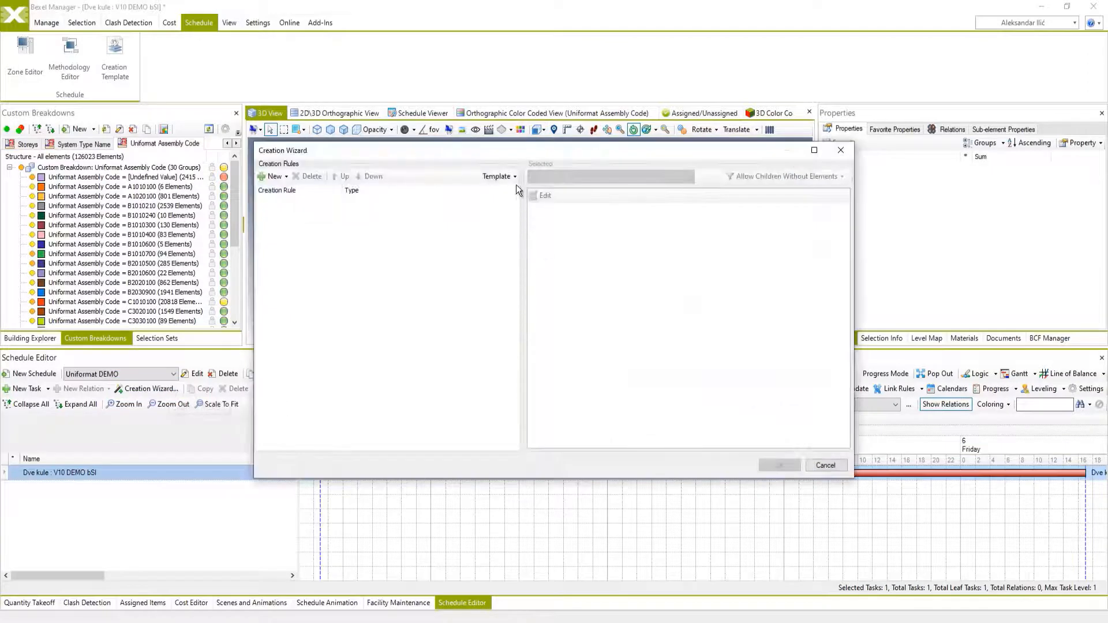
left_click(515, 177)
left_click(507, 204)
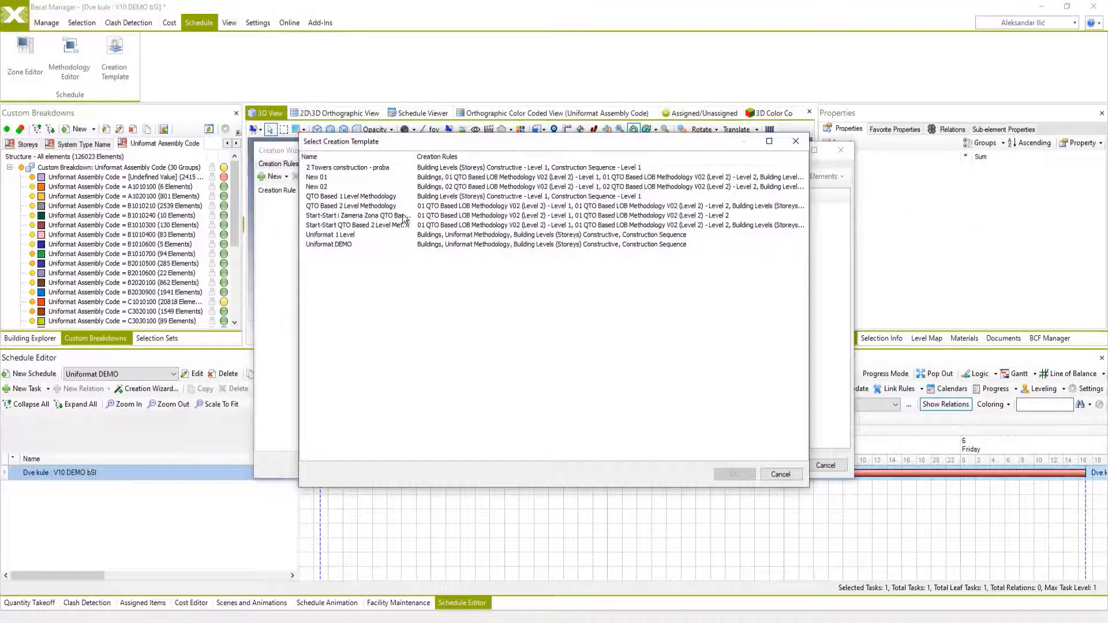
left_click(342, 244)
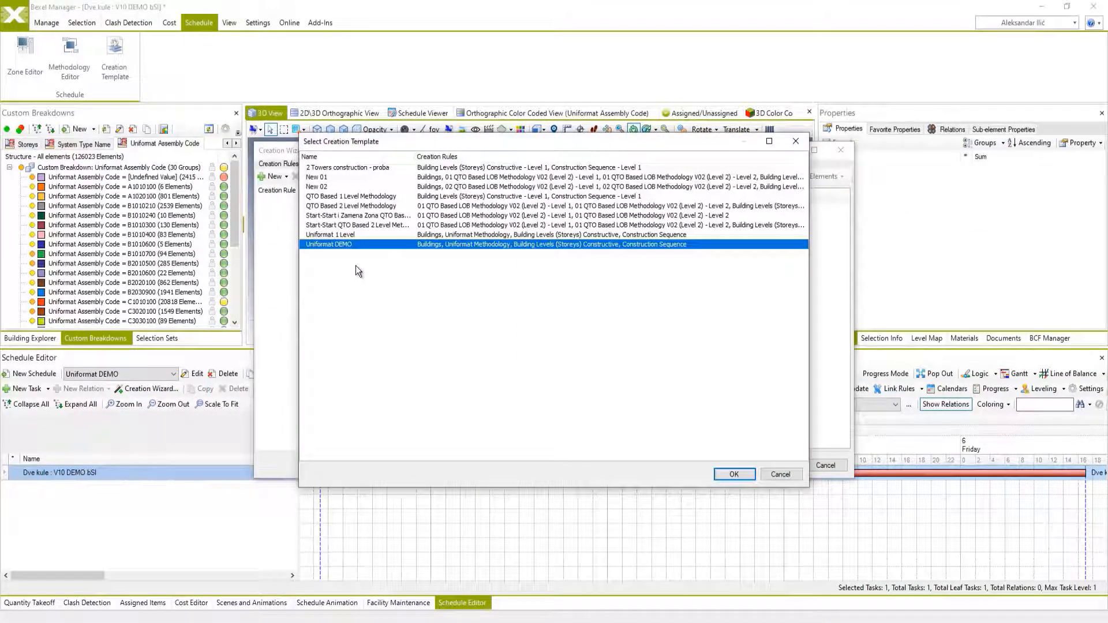
left_click(734, 474)
left_click(766, 465)
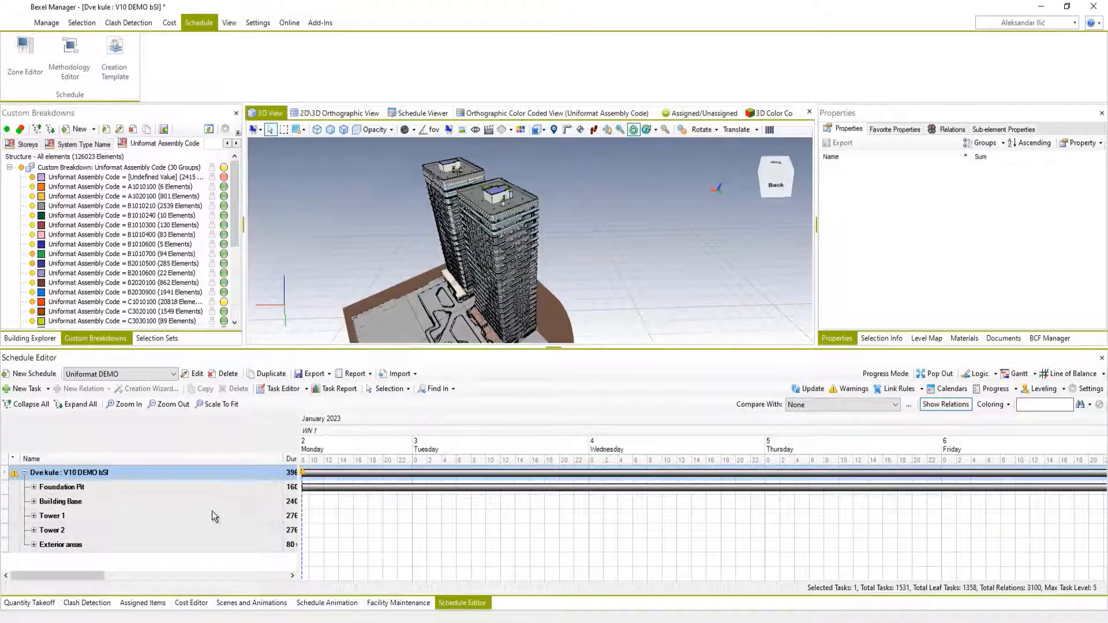
Expand all generated tasks, fit the Gantt chart's time scale, and examine the task hierarchy and relations.
left_click(80, 404)
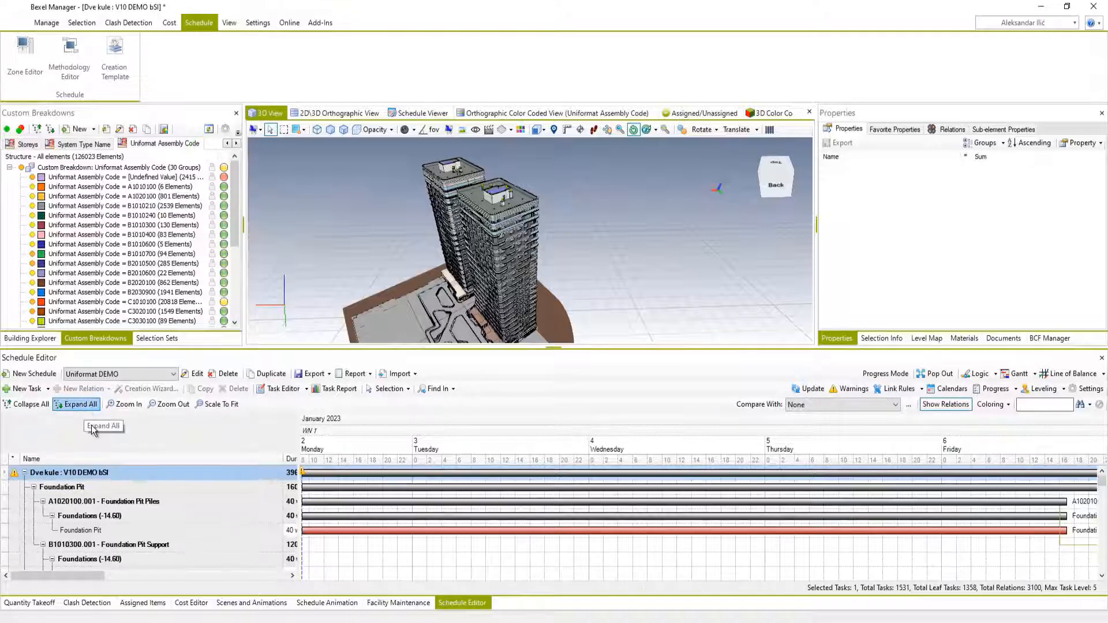
left_click(221, 405)
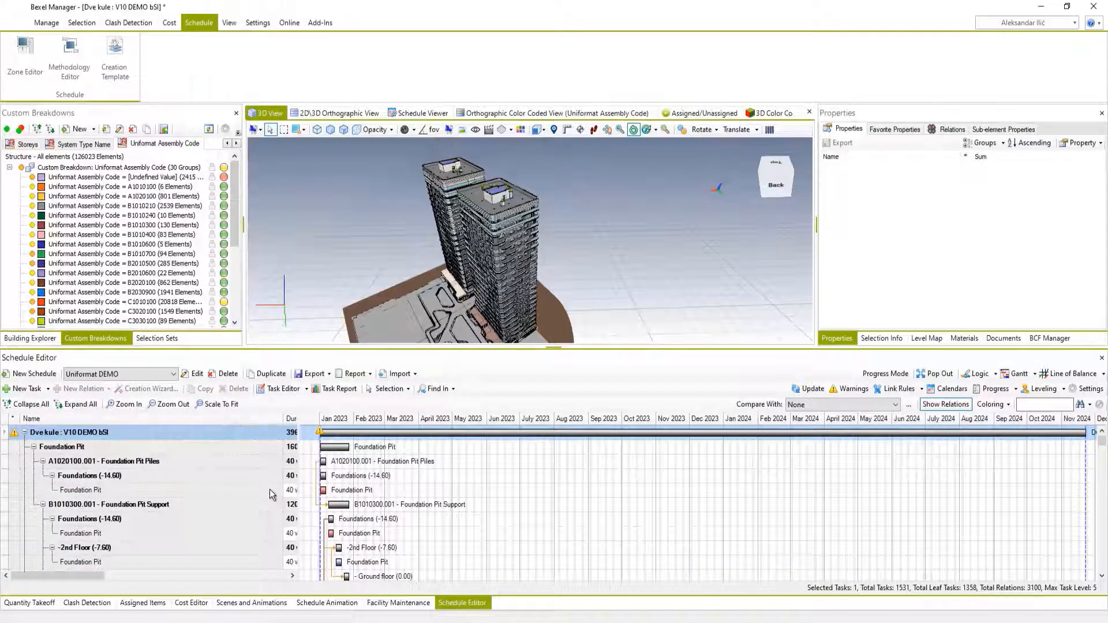
scroll(365, 518, "down", 10)
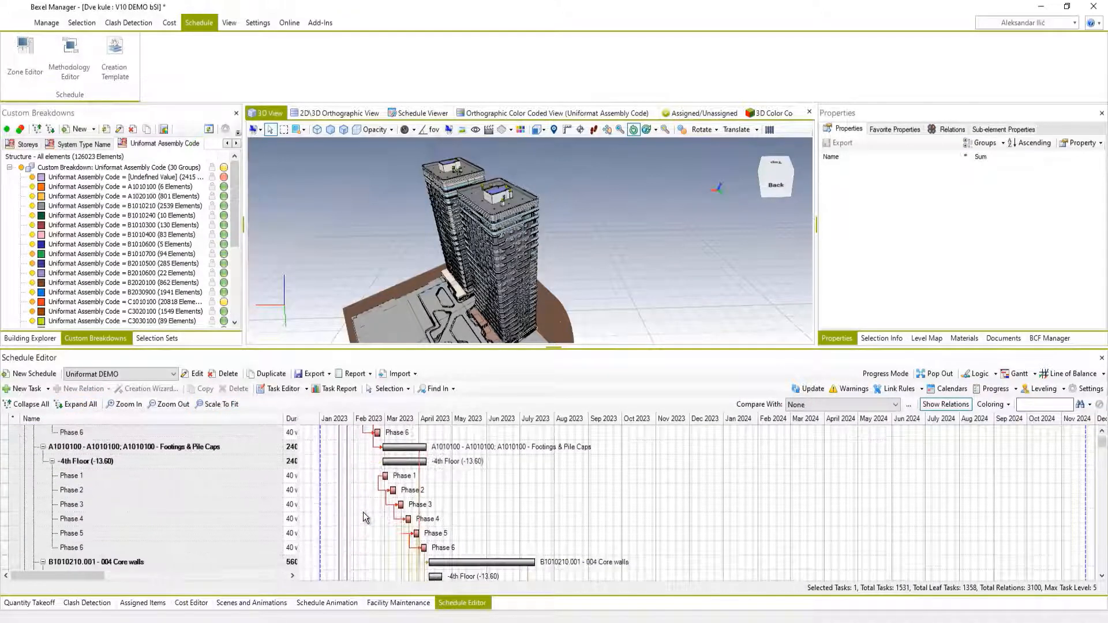
scroll(365, 518, "down", 3)
scroll(365, 518, "up", 3)
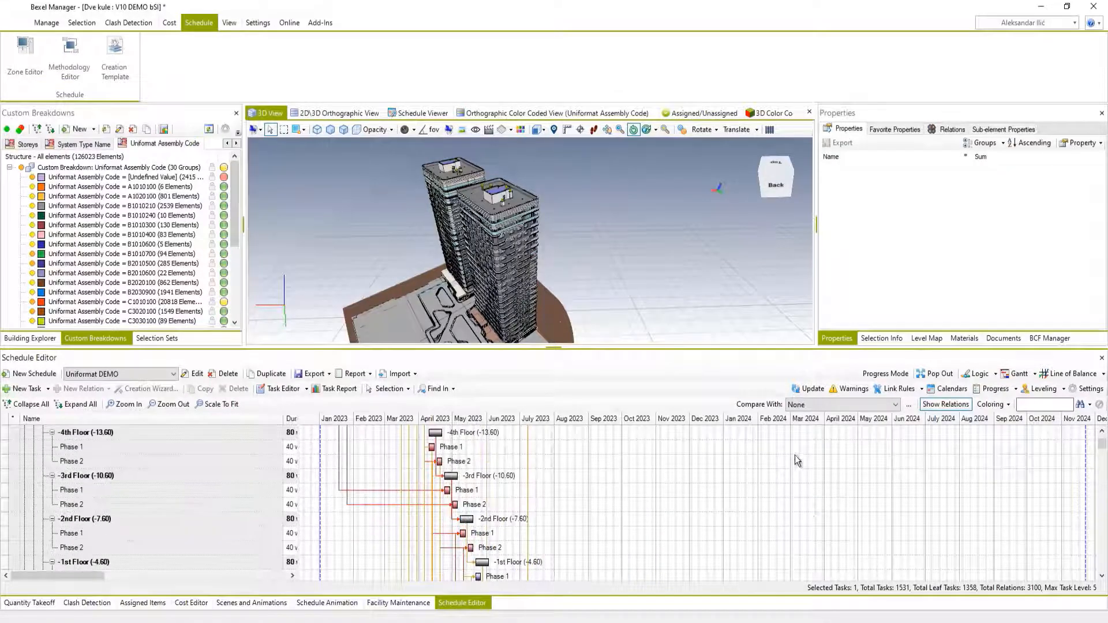
Examine the schedule in a separate window as a Line of Balance across all buildings, ending back in the docked Gantt view.
left_click(935, 373)
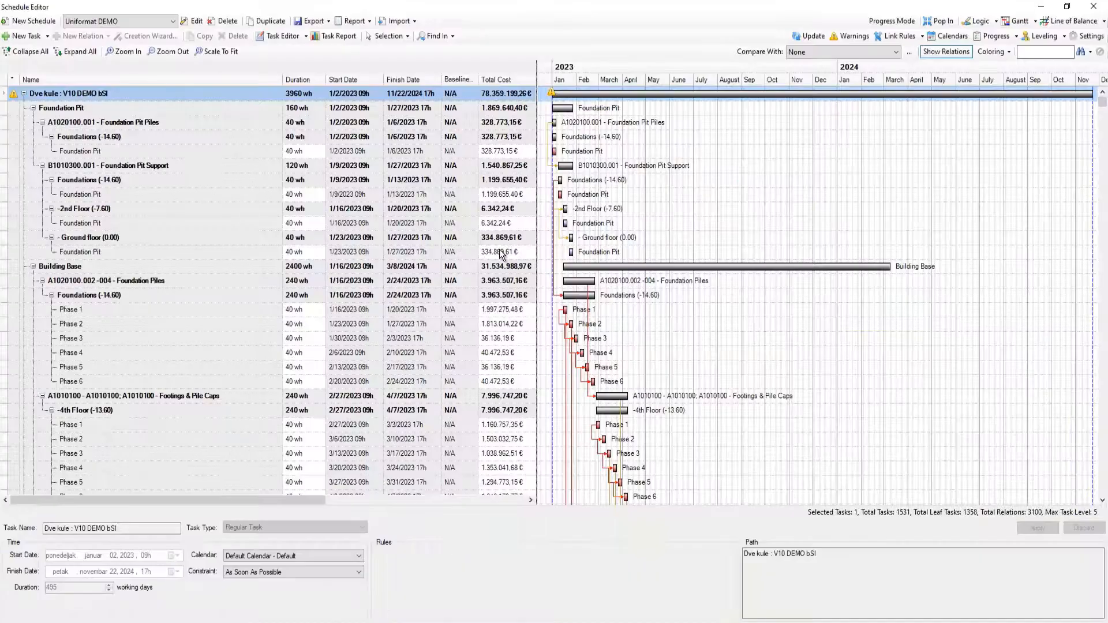
left_click(1068, 20)
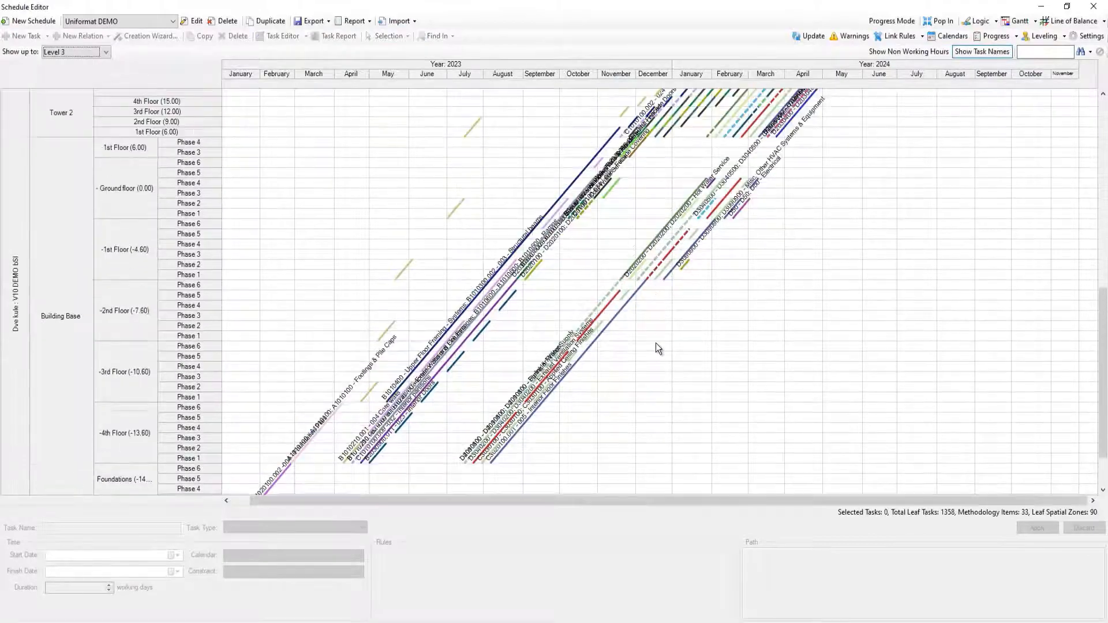
scroll(655, 342, "up", 10)
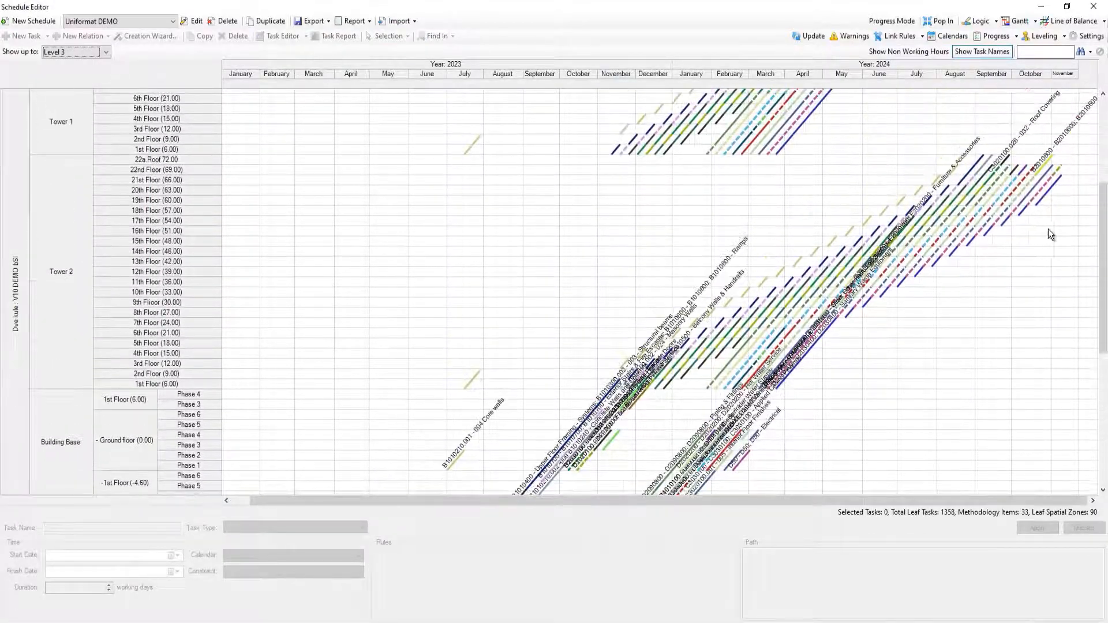
left_click_drag(1104, 262, 1084, 180)
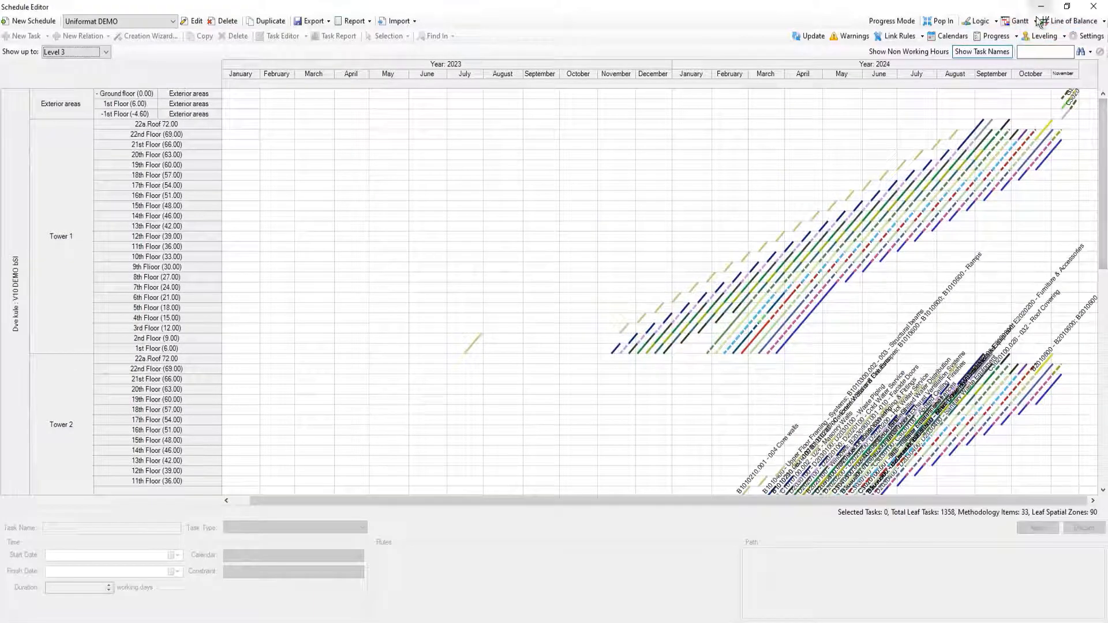
left_click(1018, 21)
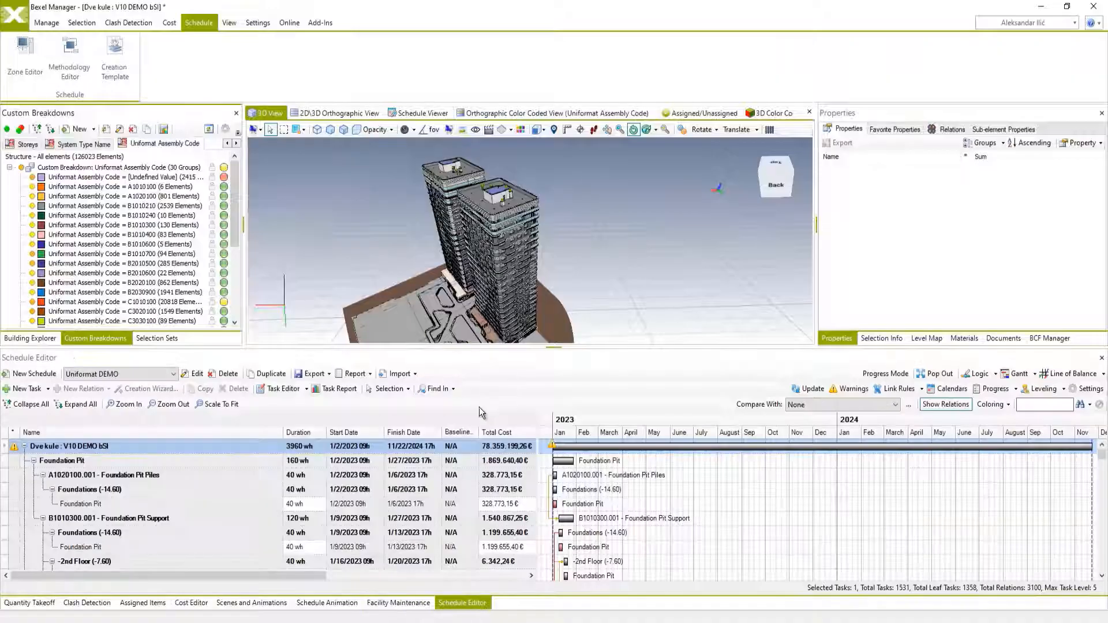
Update the schedule animation in the Schedule Viewer, start it briefly, and enlarge the viewer around the foundation pit.
left_click(325, 603)
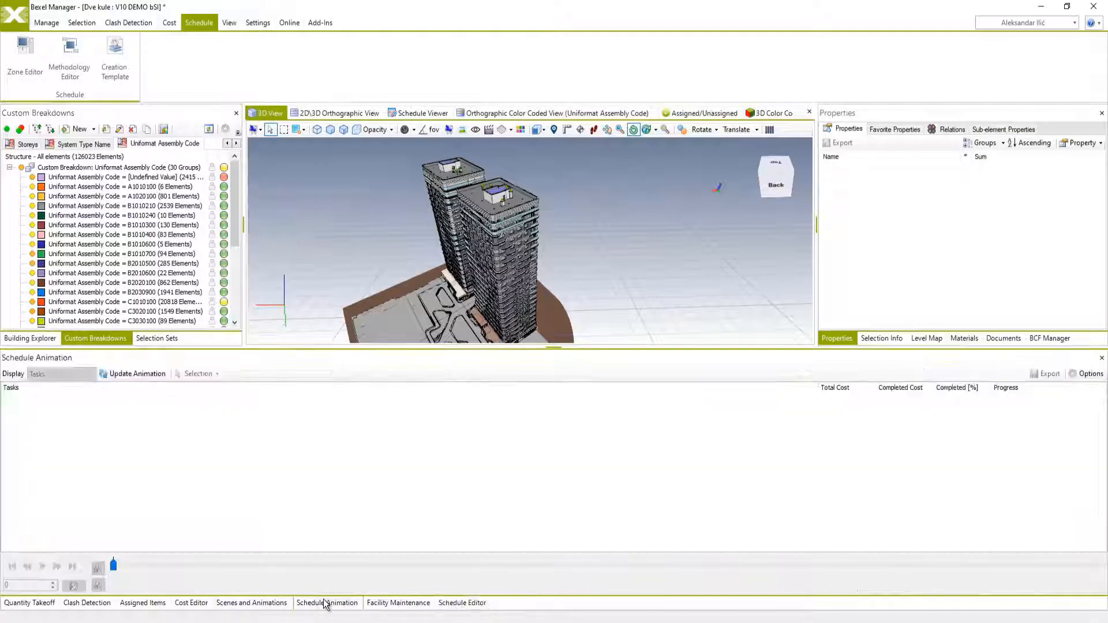
left_click(404, 114)
left_click(137, 376)
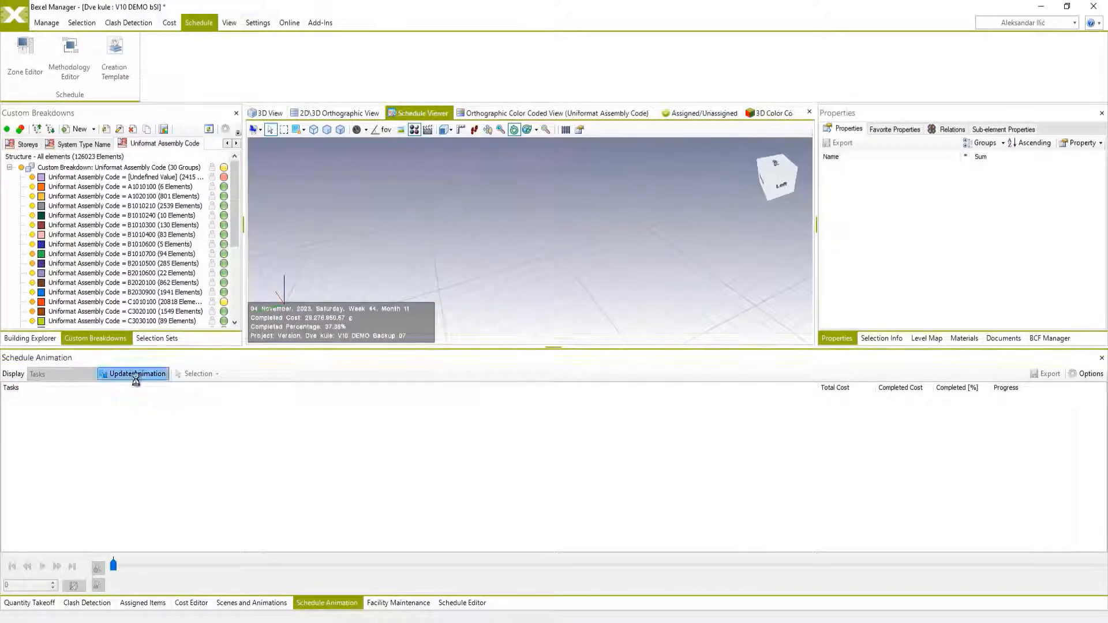
left_click(41, 567)
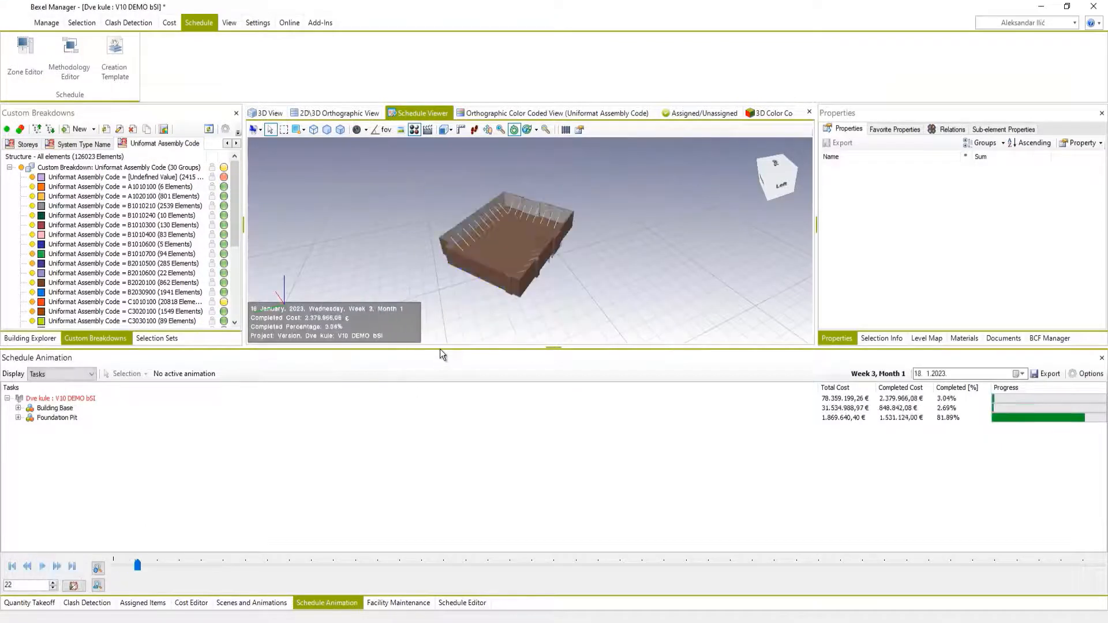
left_click_drag(440, 349, 423, 440)
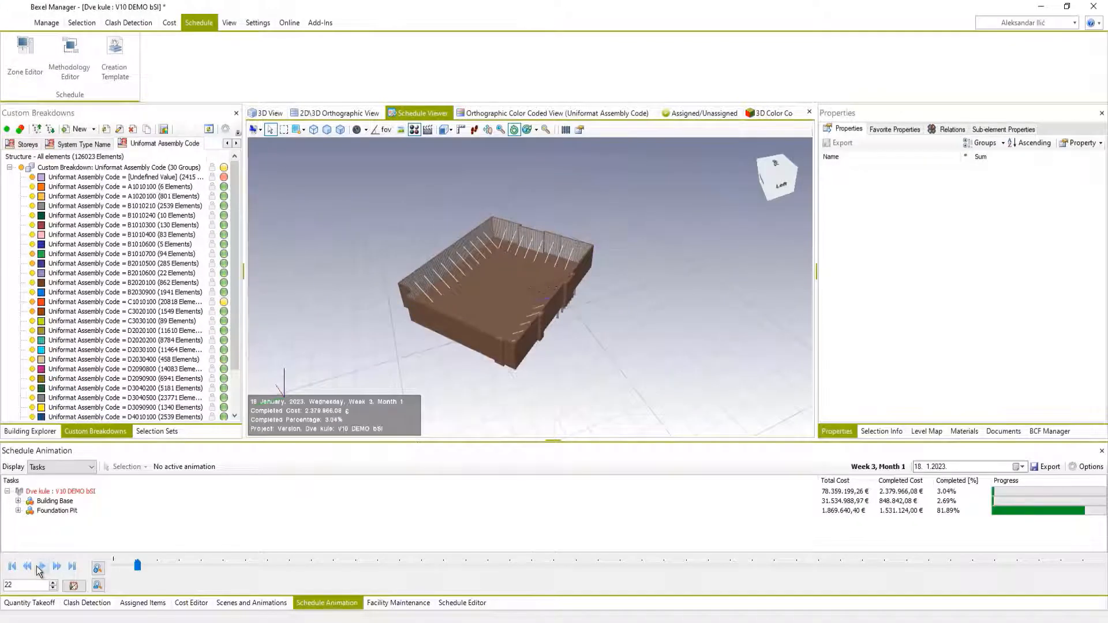
scroll(491, 296, "up", 2)
middle_click_drag(492, 306, 488, 326)
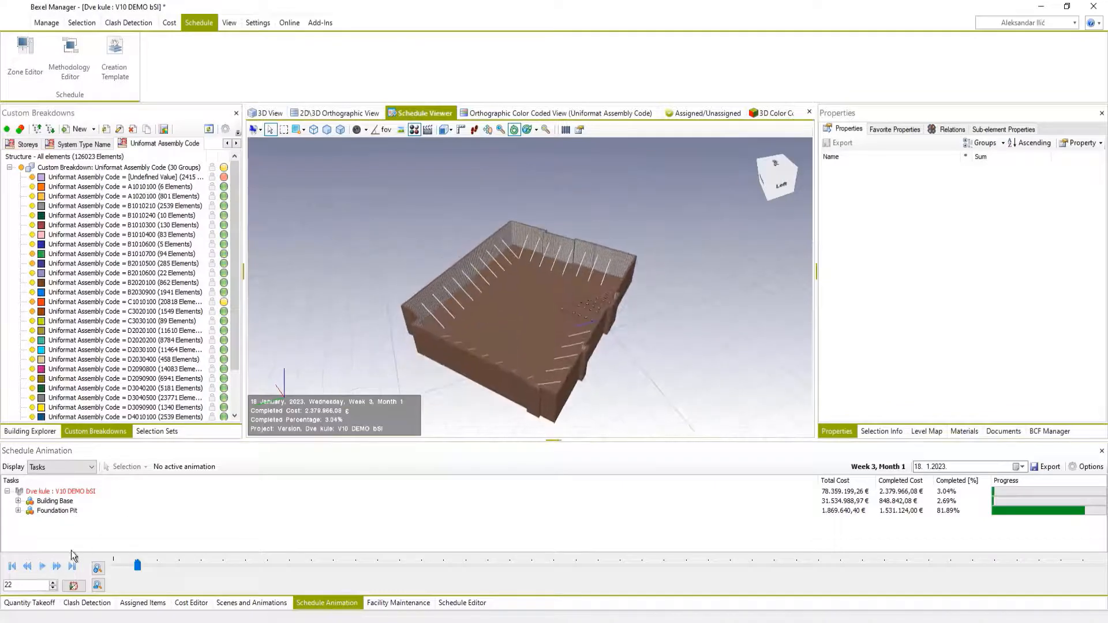
Play the construction animation from 18 January to 31 October 2023, pausing in late July to view the model from behind.
left_click(43, 567)
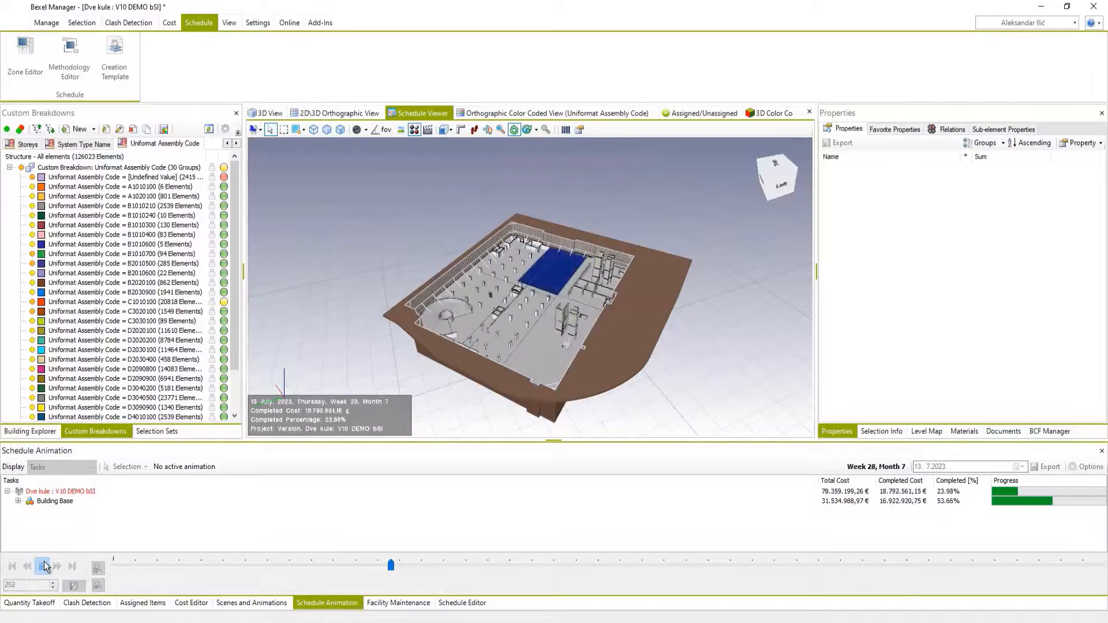
left_click(45, 566)
middle_click_drag(572, 353, 611, 326)
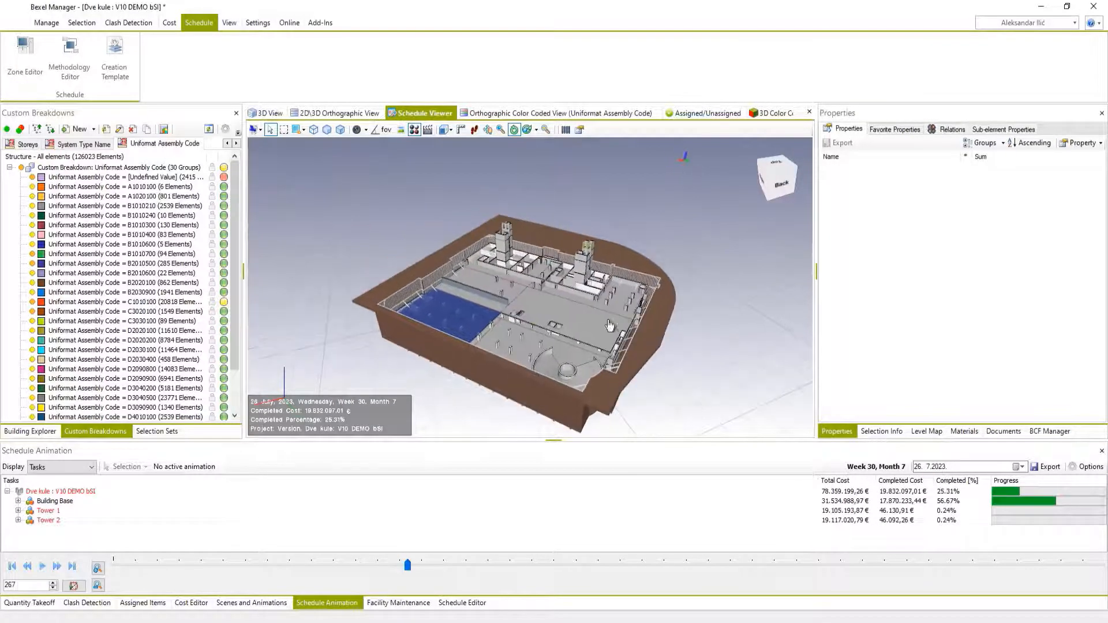
left_click(42, 567)
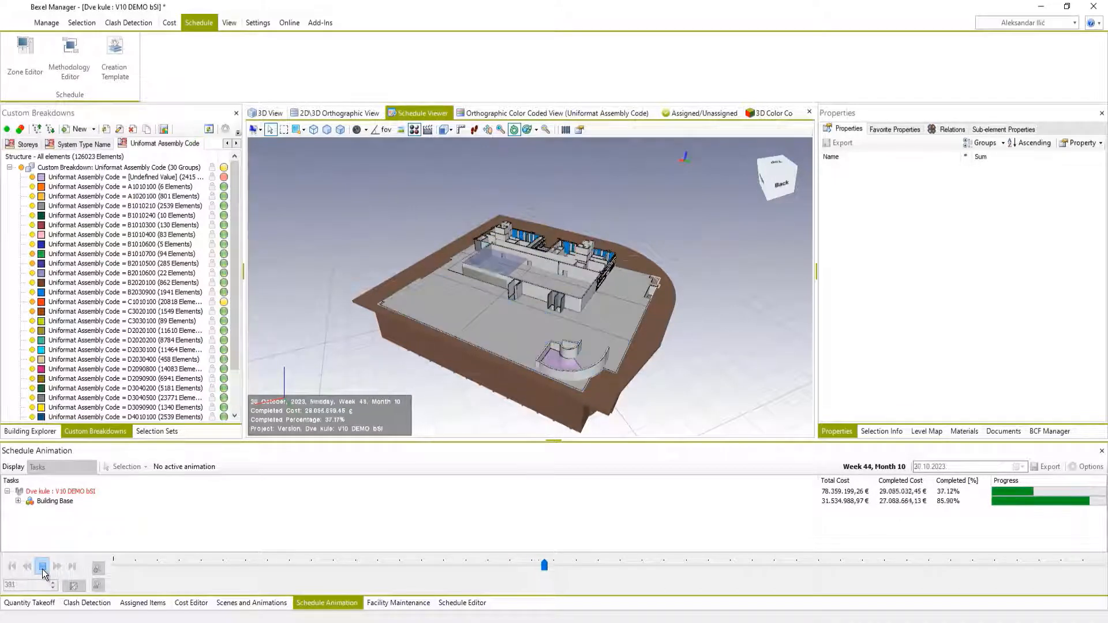
left_click(42, 567)
Open the Uniformat DEMO schedule in a maximized separate window and color its rows and bars by Task Colors.
left_click(456, 603)
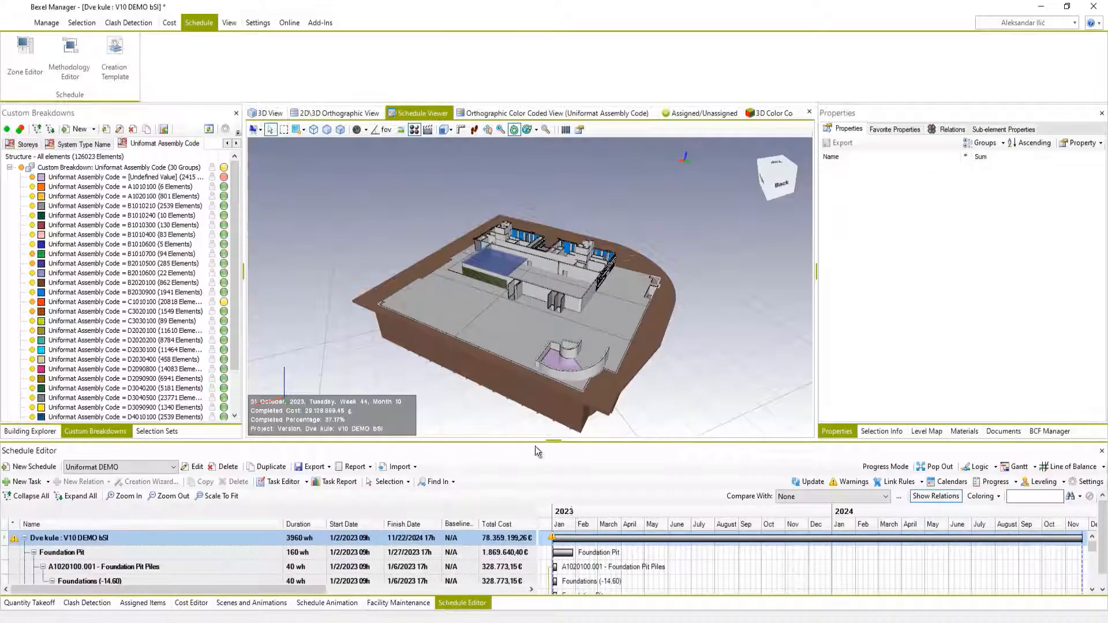
left_click(939, 467)
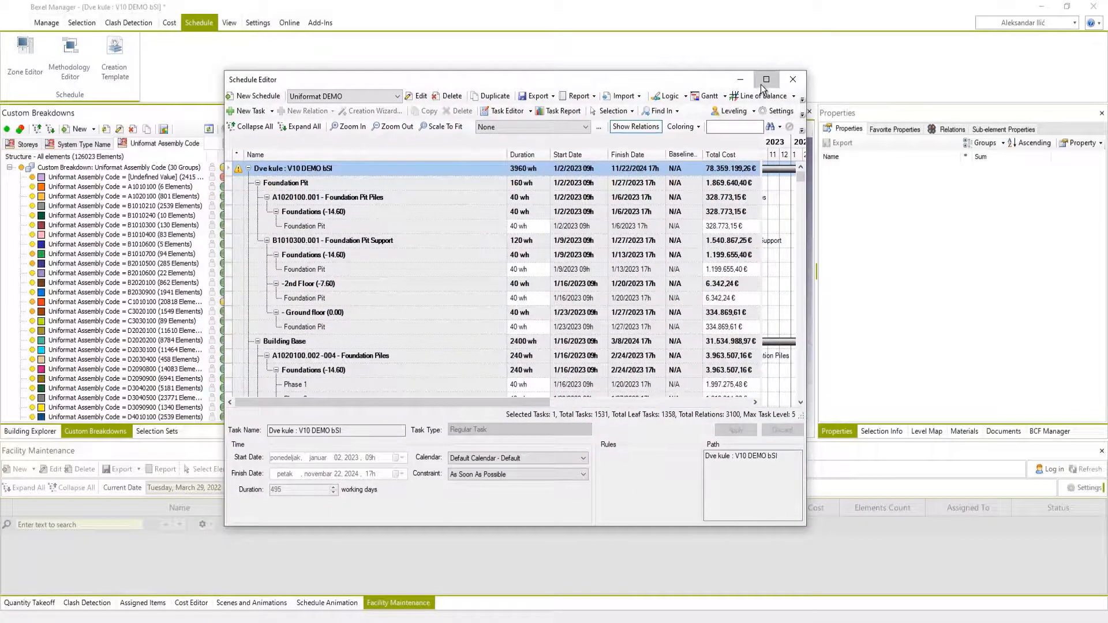
left_click(766, 80)
left_click(217, 52)
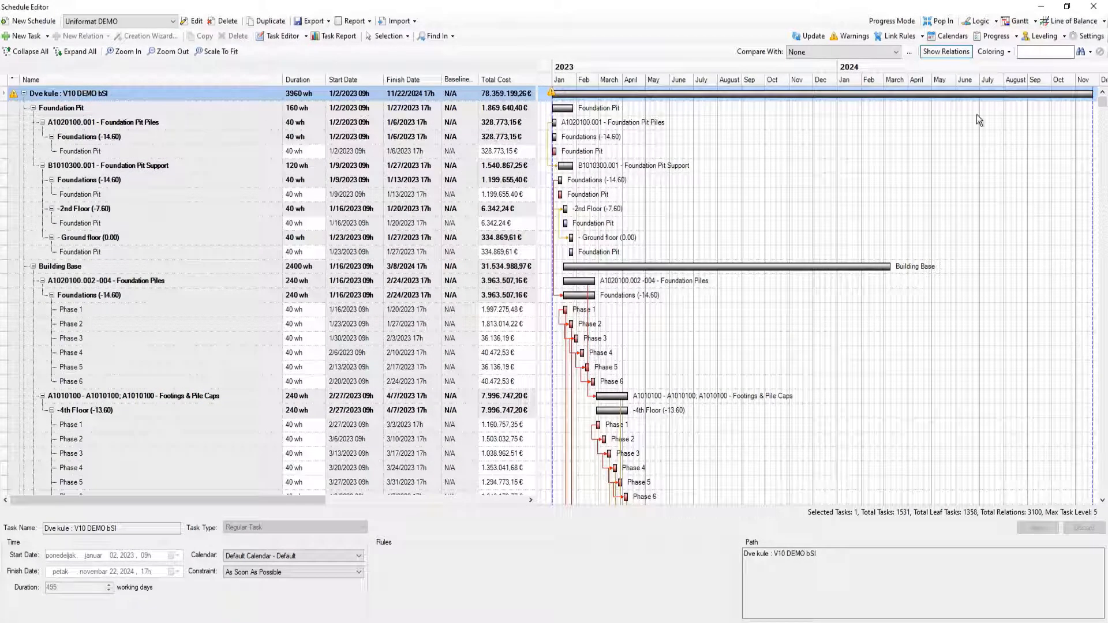
left_click(1006, 54)
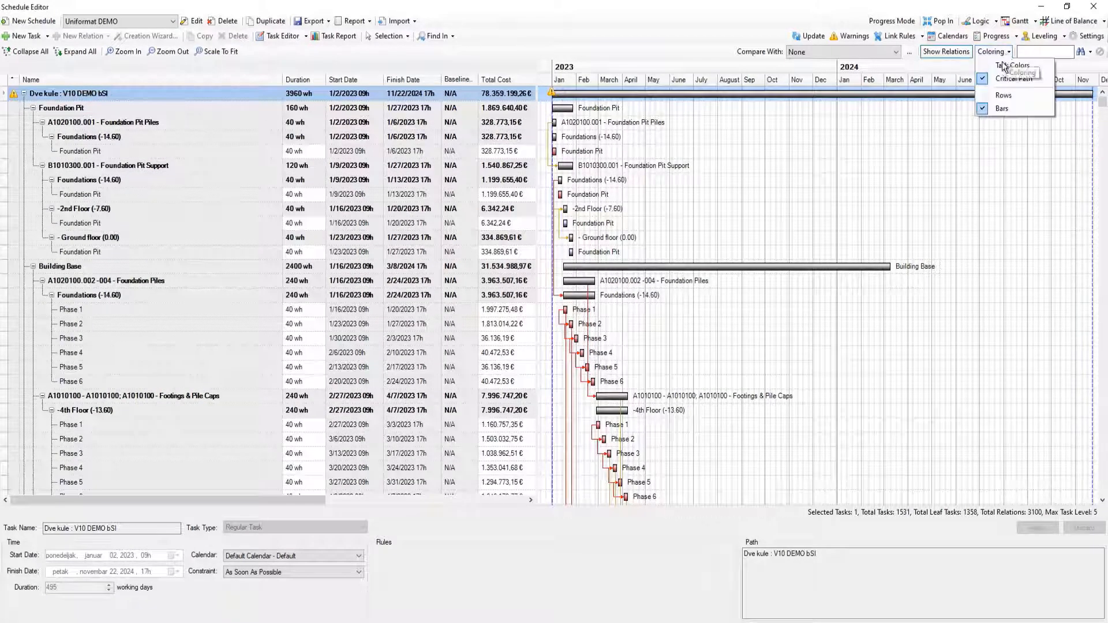
left_click(1005, 67)
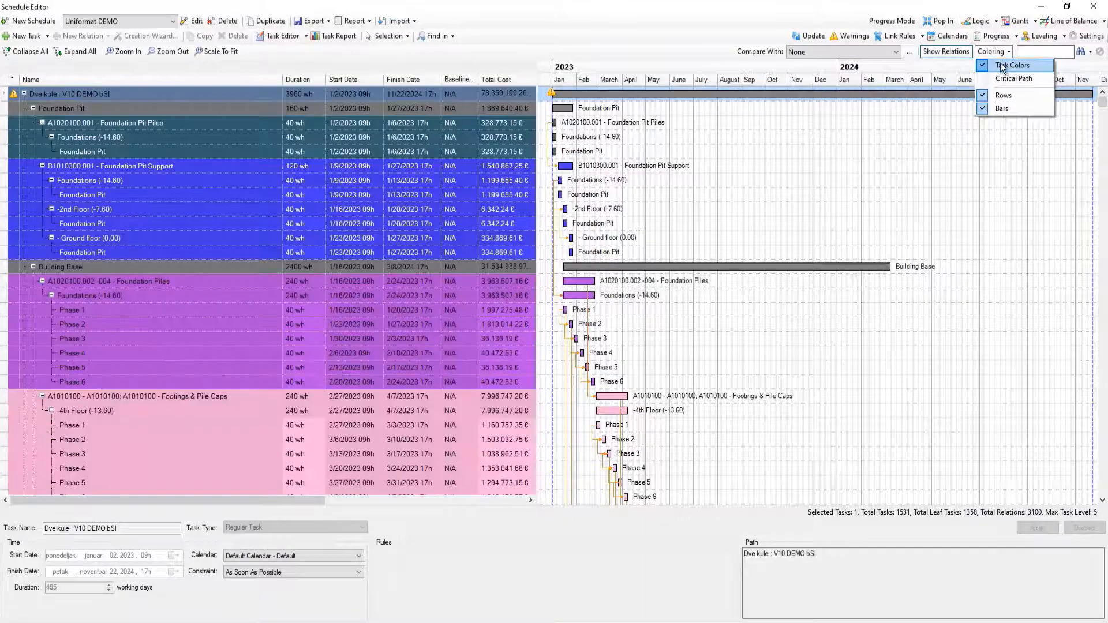
scroll(449, 304, "down", 2)
scroll(449, 305, "up", 2)
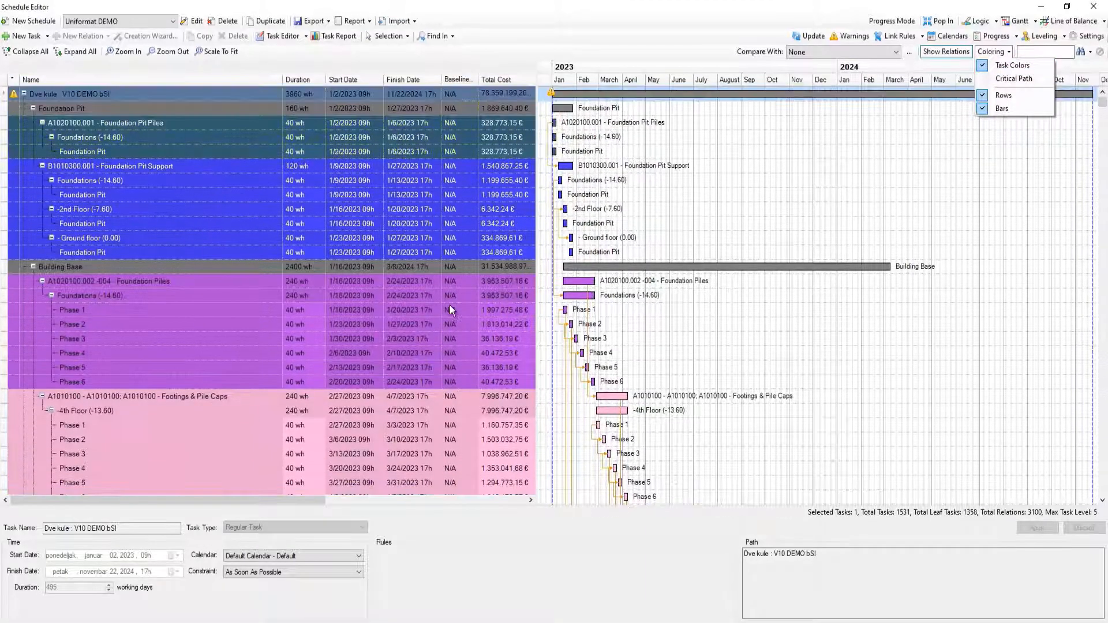
scroll(449, 304, "down", 3)
scroll(449, 304, "up", 3)
Turn the task coloring of the Gantt bars off and back on.
left_click(983, 96)
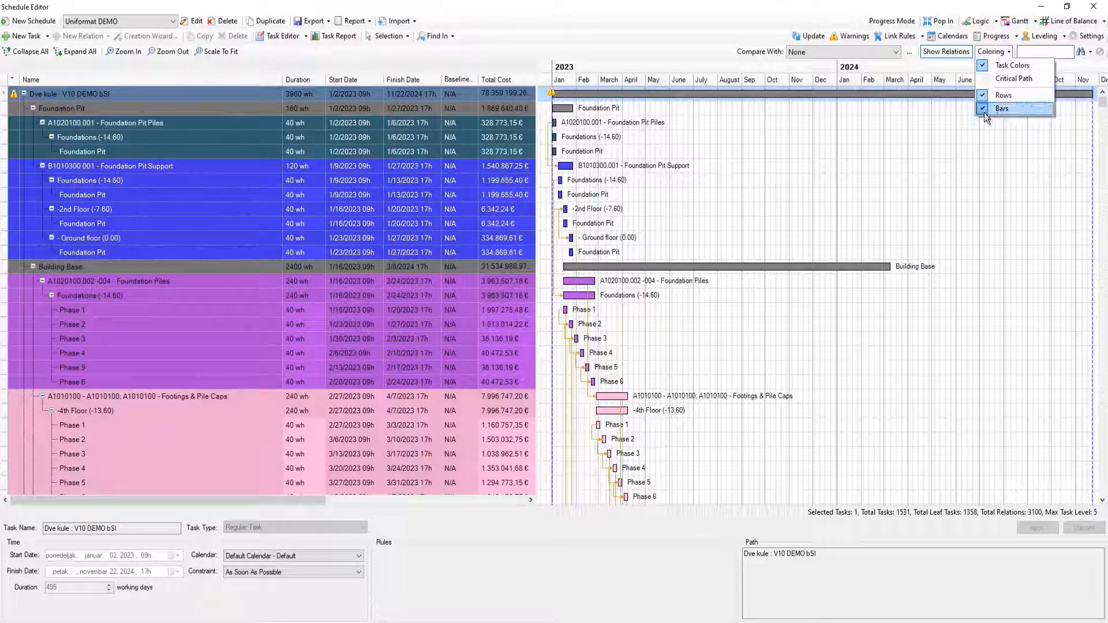
left_click(980, 116)
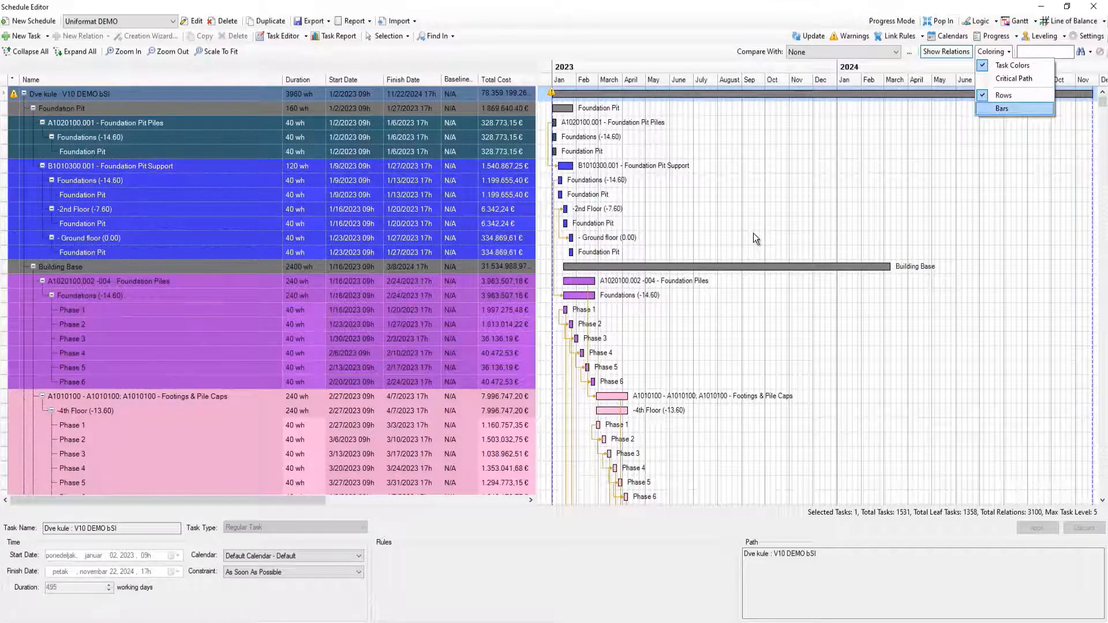
left_click(980, 111)
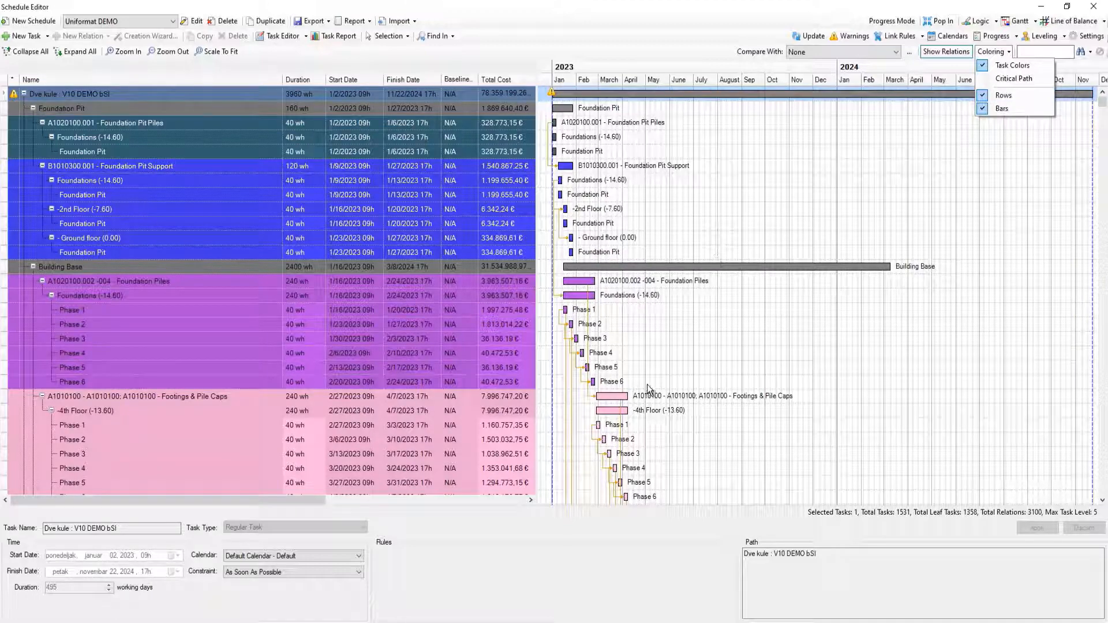
Set completed elements to Last Task Color in the schedule animation settings and play the animation until 2 January 2024.
left_click(1092, 8)
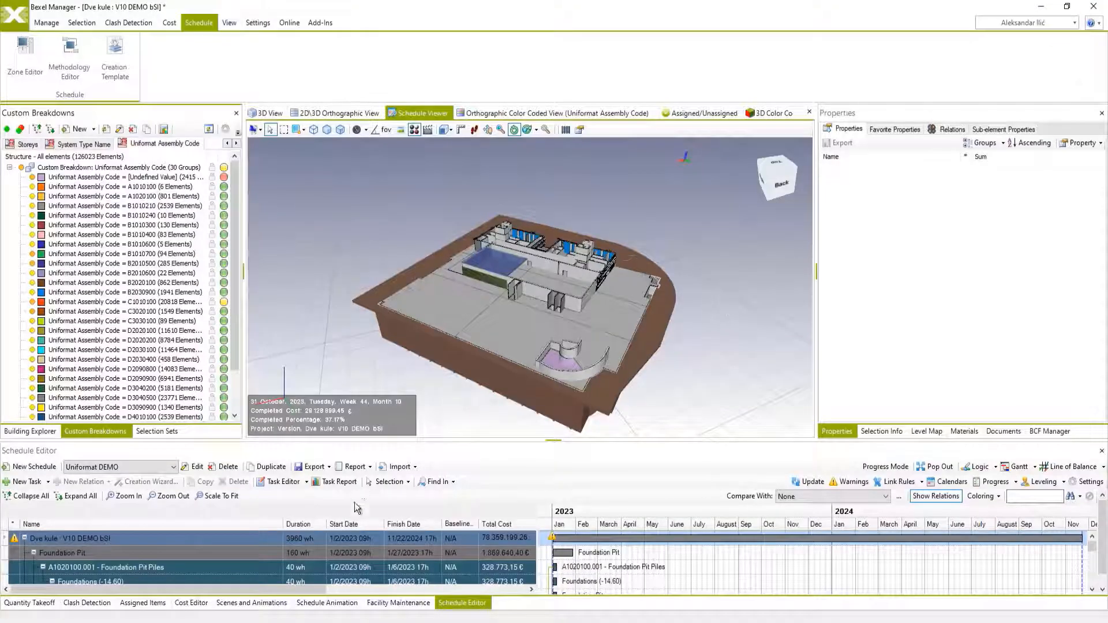
left_click(320, 602)
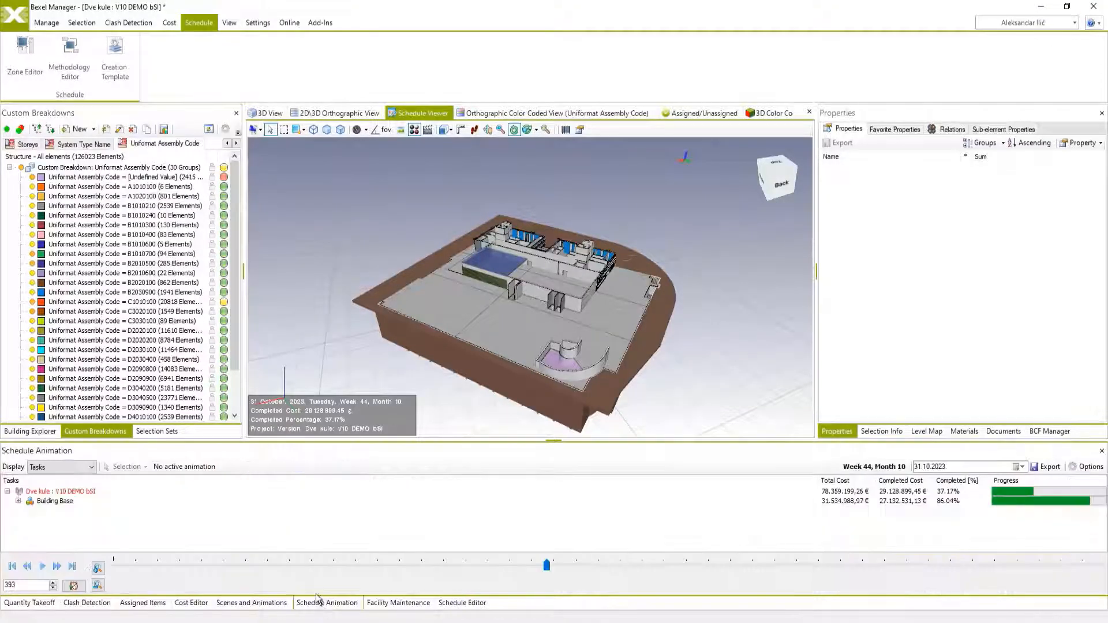
left_click(1088, 468)
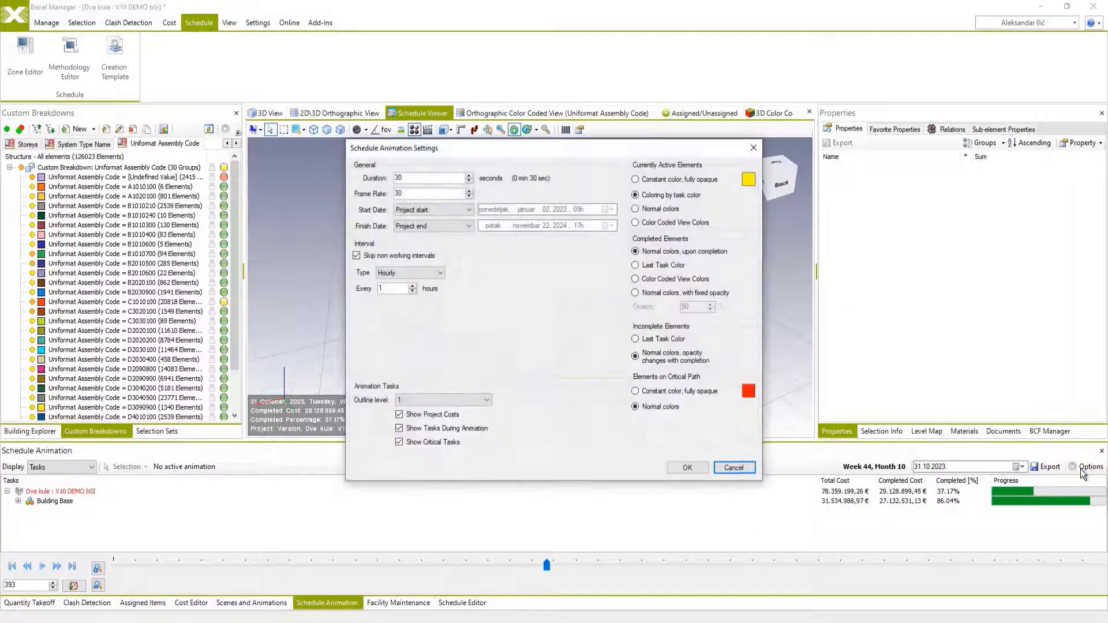
left_click(677, 466)
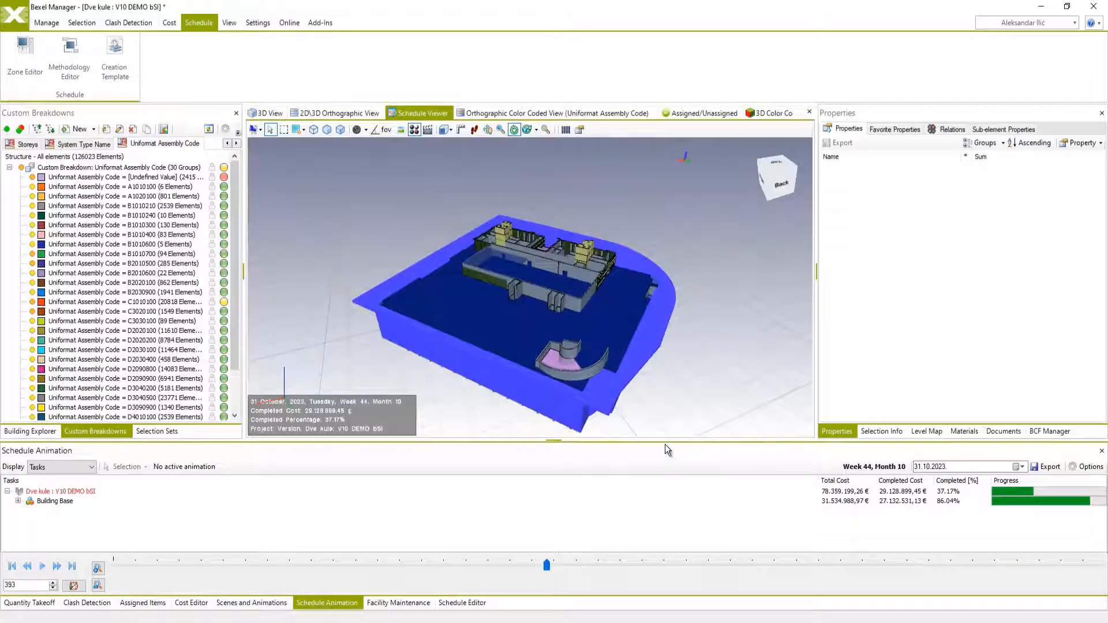
left_click(43, 567)
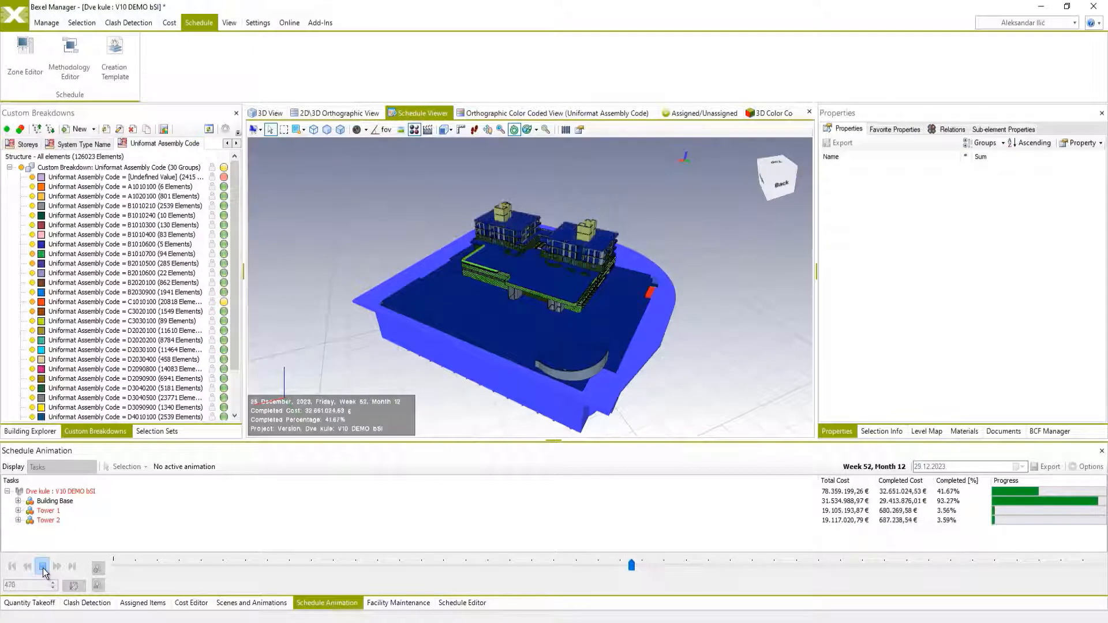
left_click(43, 567)
Reopen the schedule in a separate window and set its task coloring system to Task Property.
left_click(461, 602)
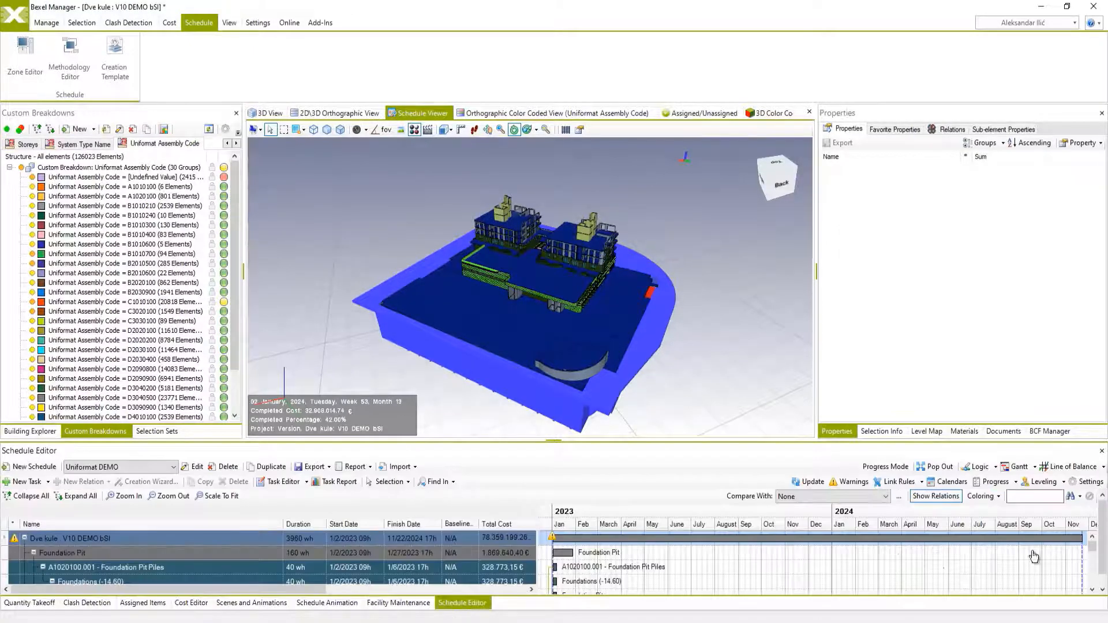
left_click(939, 467)
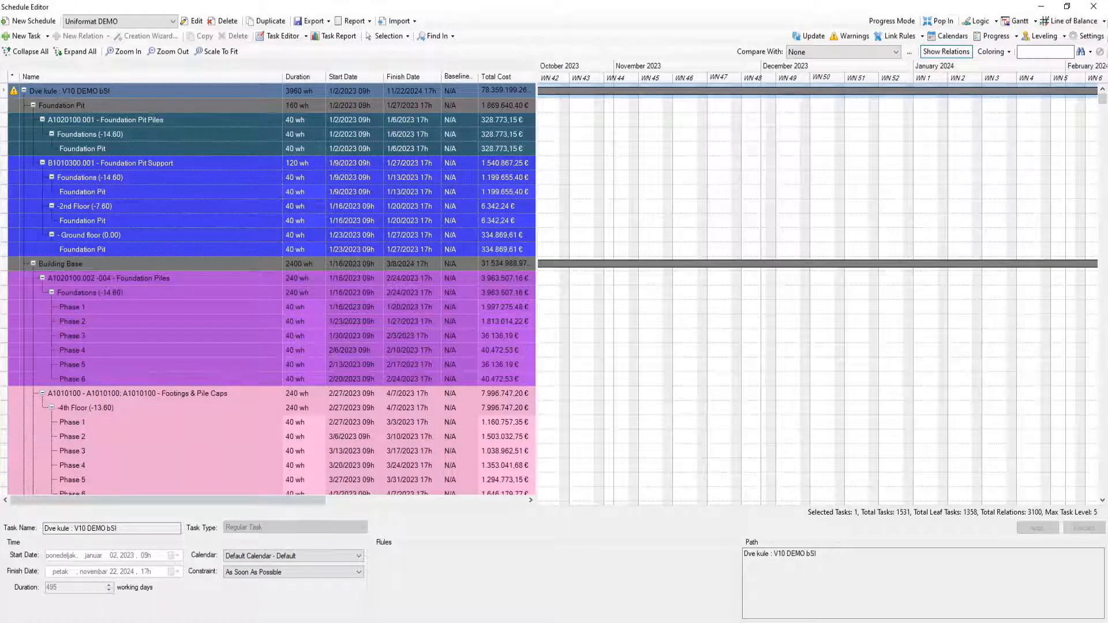
left_click(1093, 37)
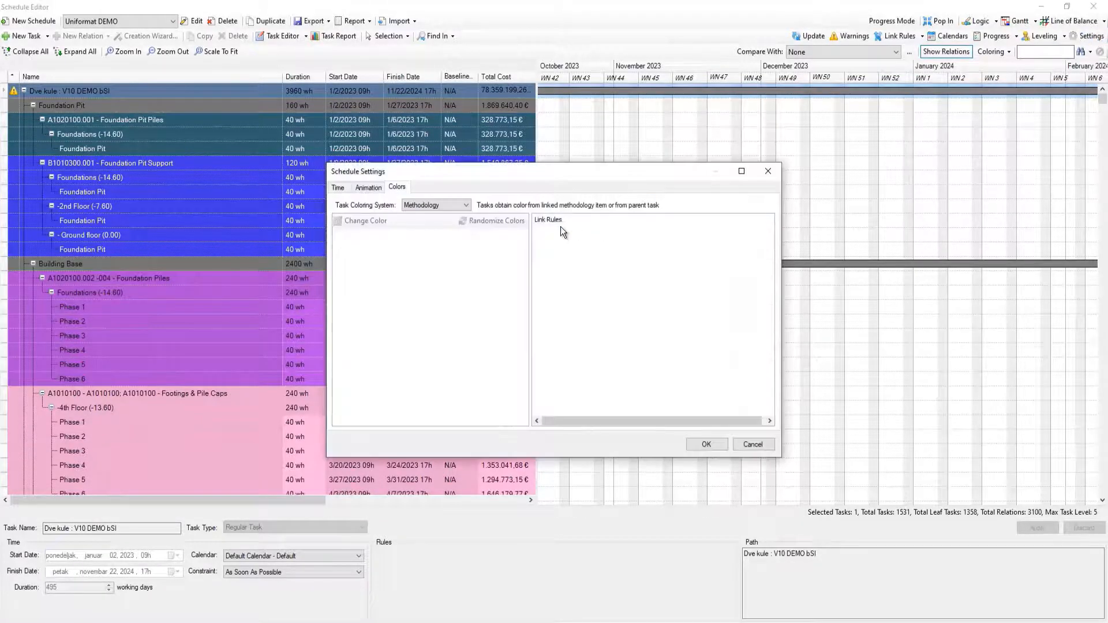
left_click(448, 205)
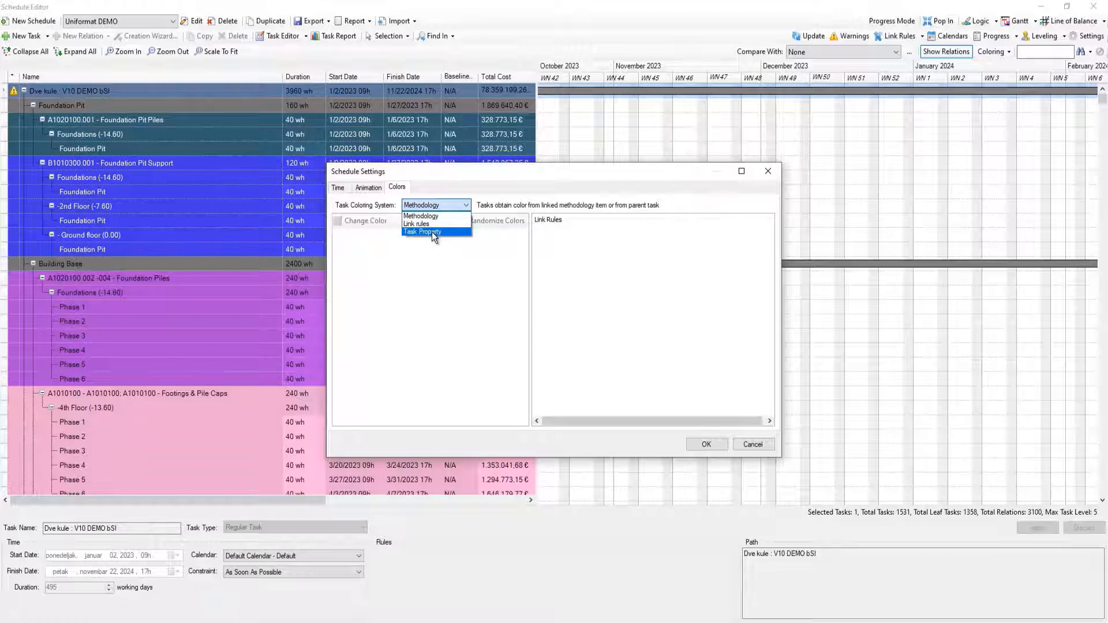
left_click(432, 232)
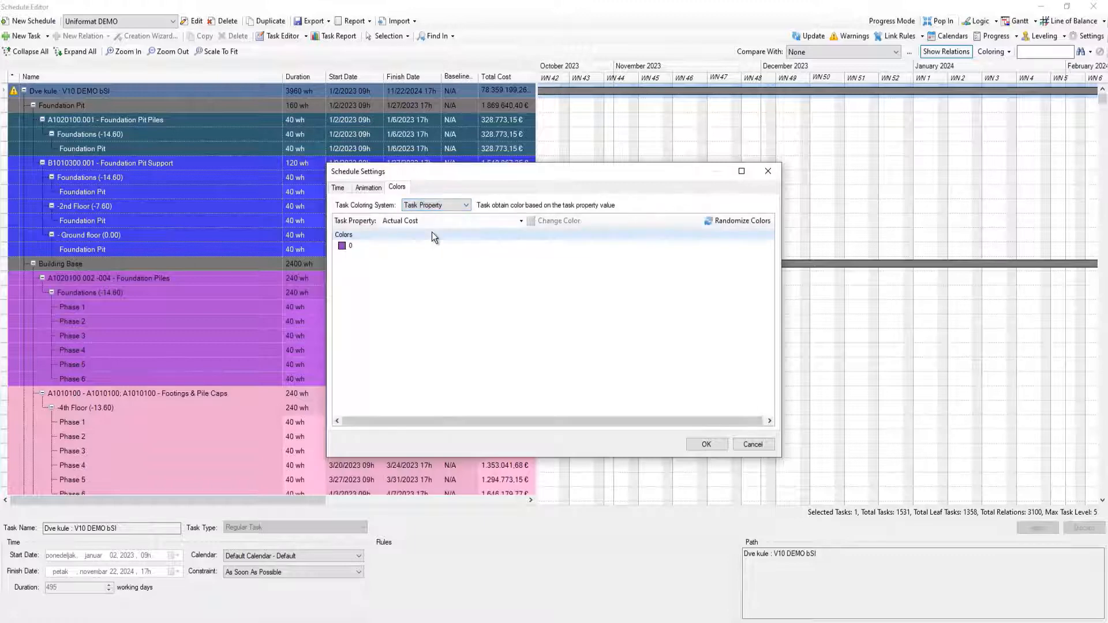
Color the schedule's tasks by the Total Float property, apply the settings, and return to the docked schedule.
left_click(520, 221)
scroll(469, 295, "down", 5)
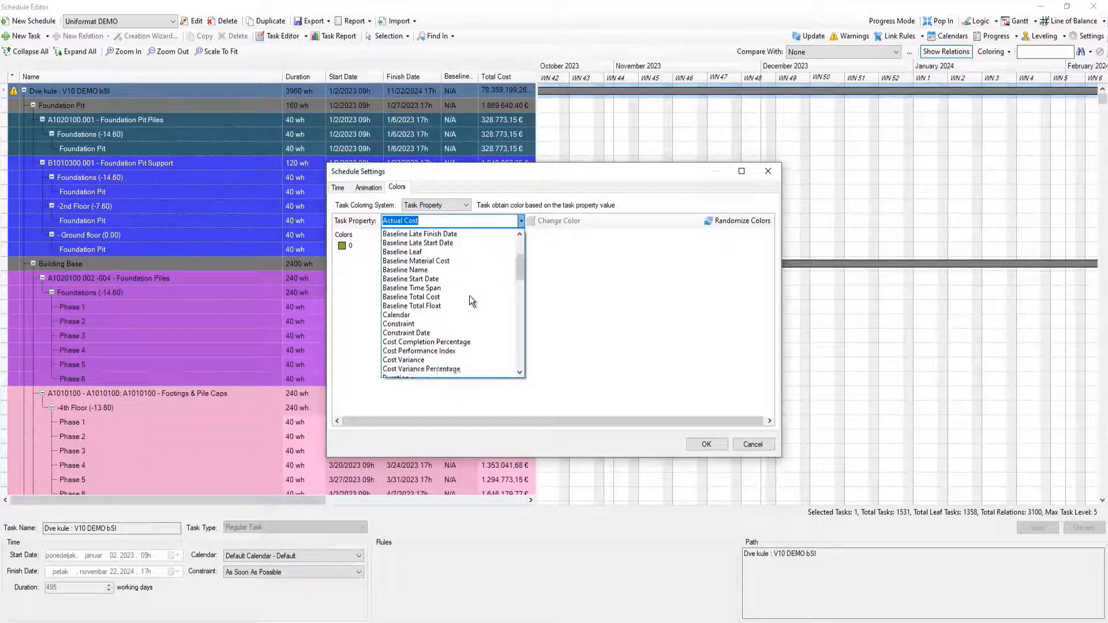
scroll(469, 295, "down", 2)
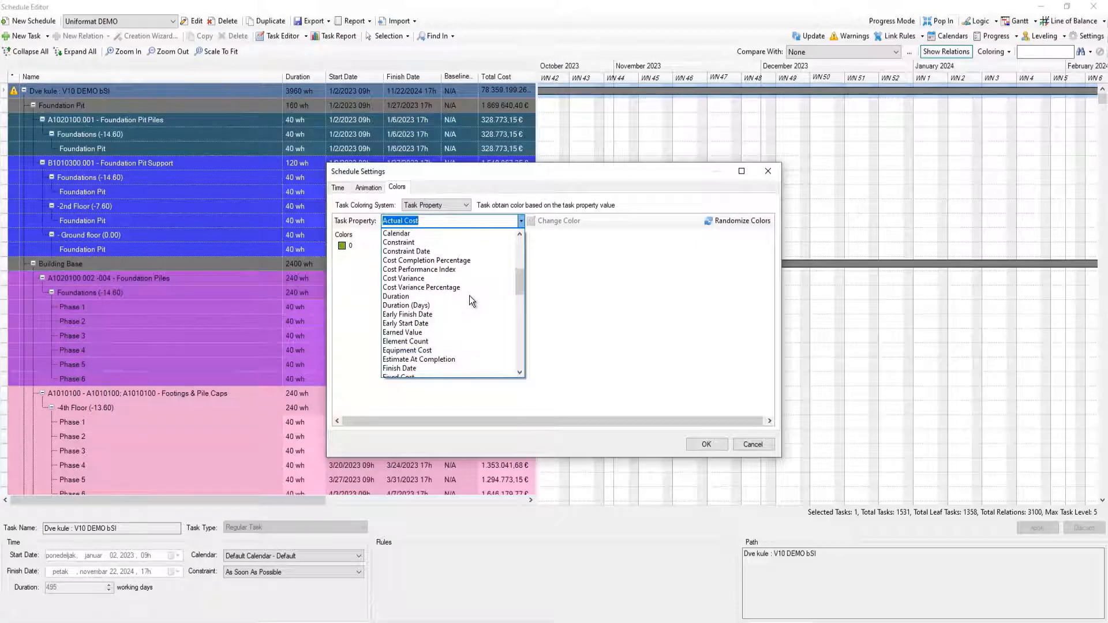
scroll(469, 296, "down", 5)
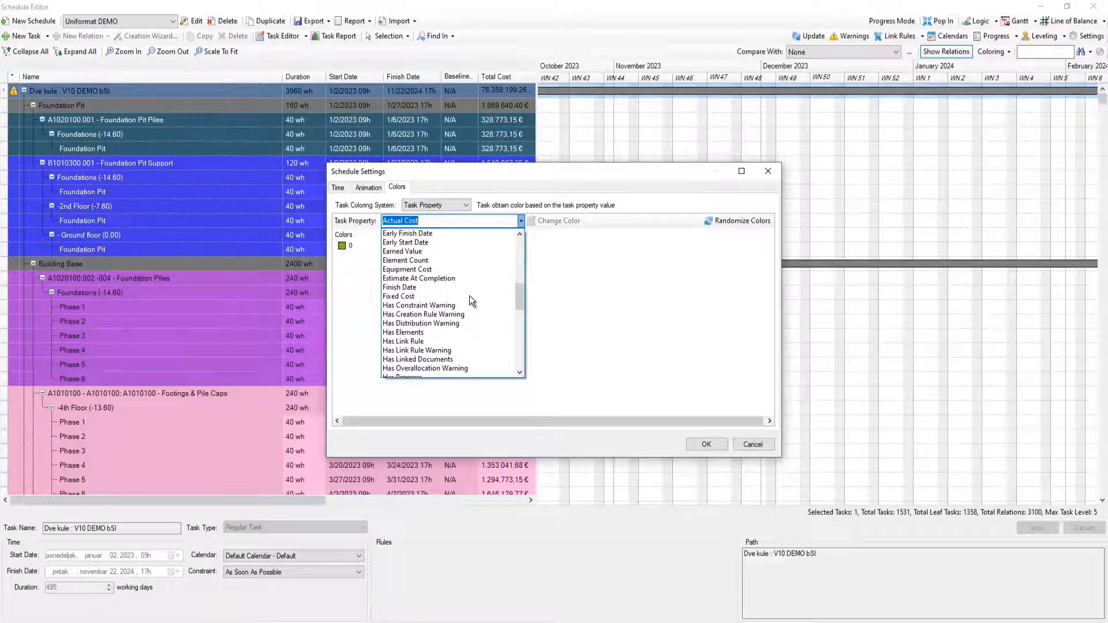
scroll(469, 296, "down", 5)
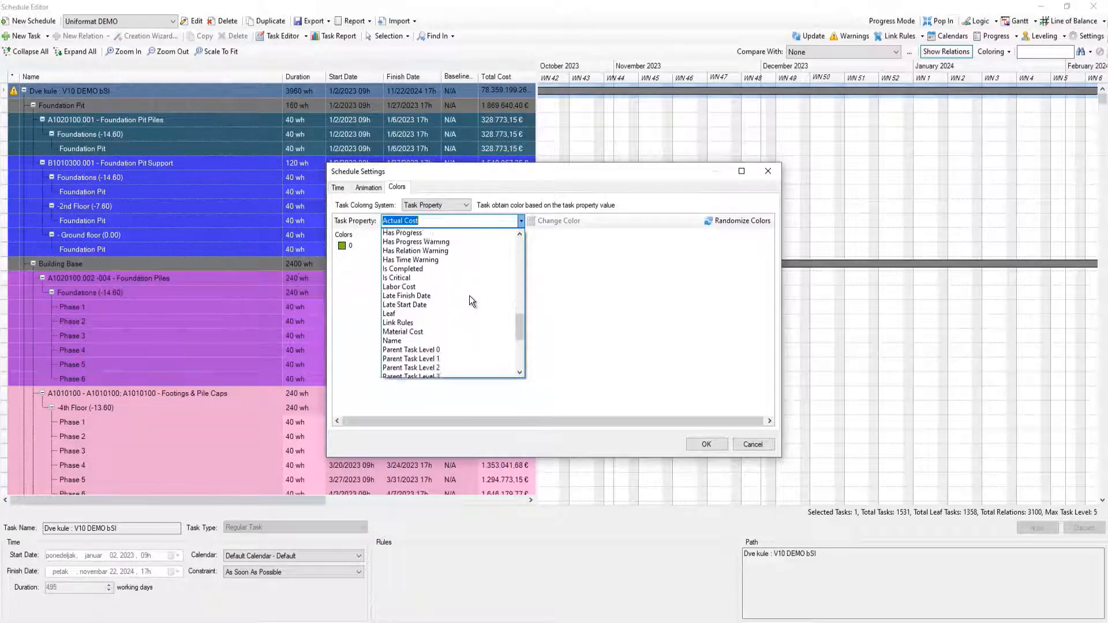
scroll(469, 295, "down", 4)
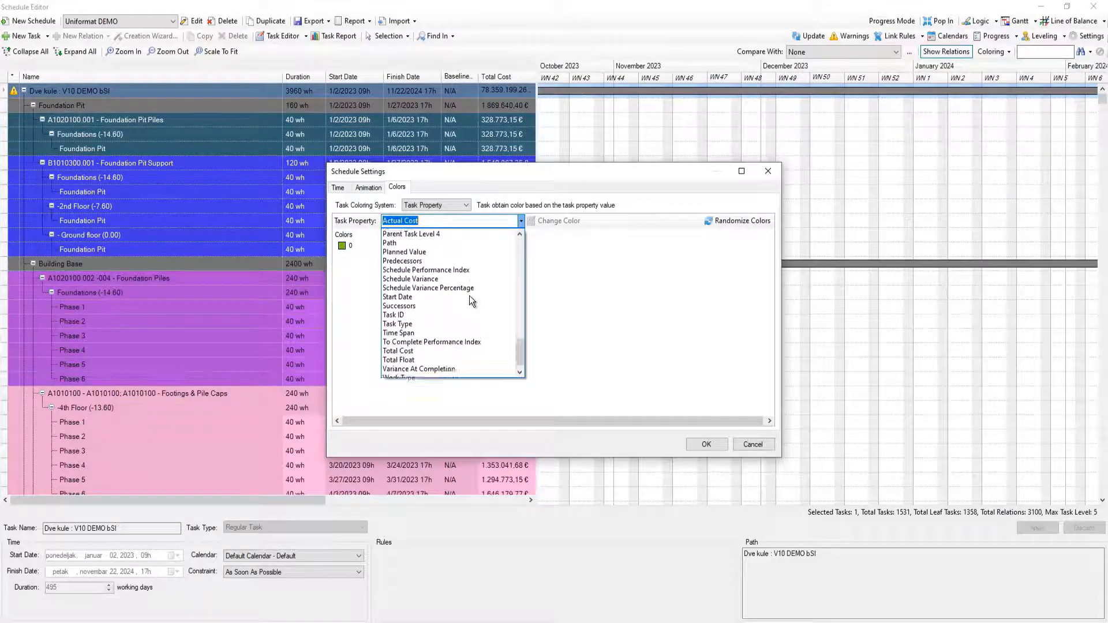
left_click(438, 351)
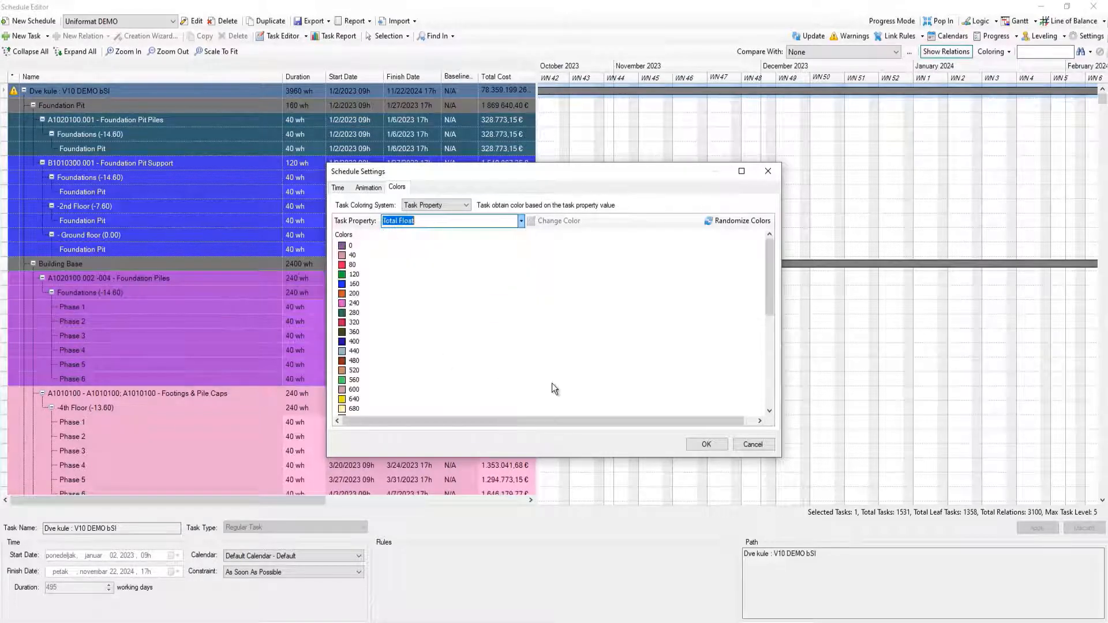
left_click(711, 442)
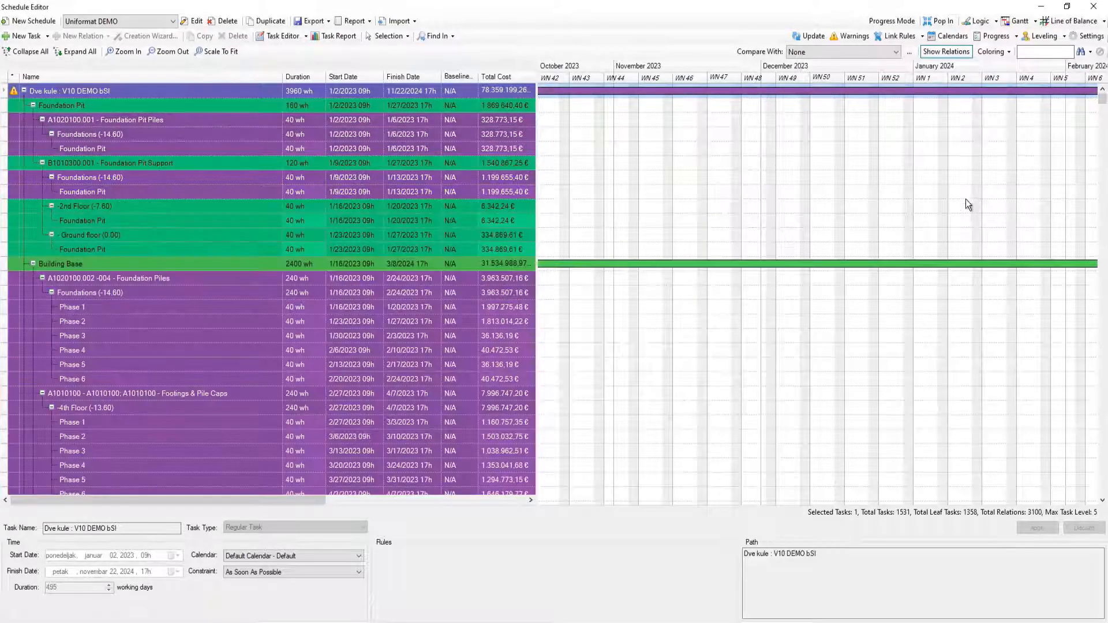
left_click(1093, 6)
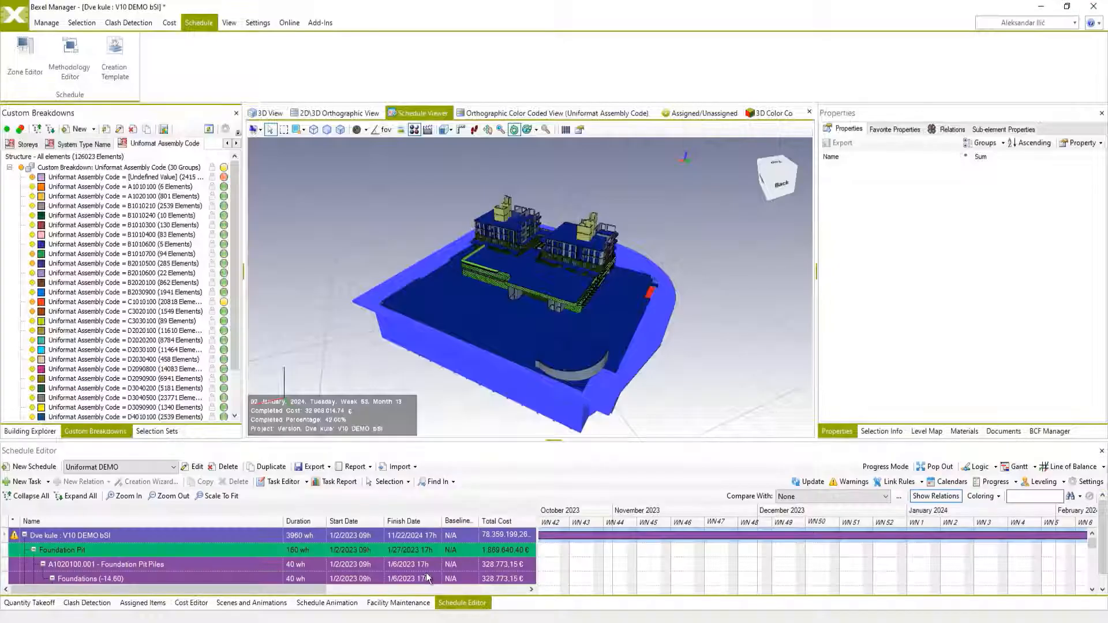
Update the schedule animation with the current task coloring and play it on to 8 February 2024.
left_click(326, 602)
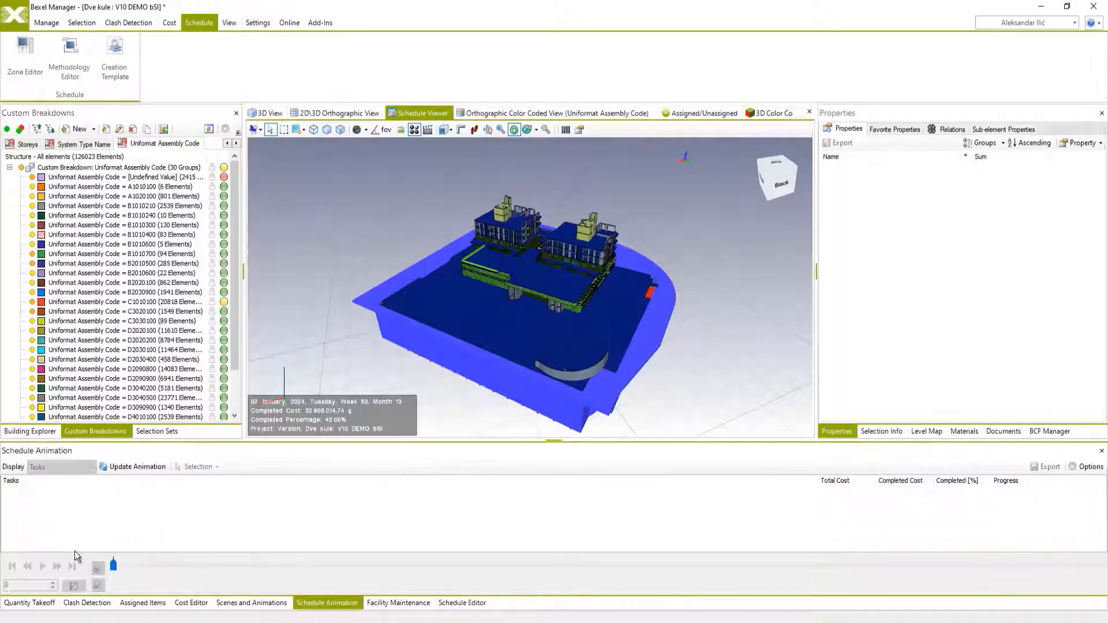
left_click(106, 467)
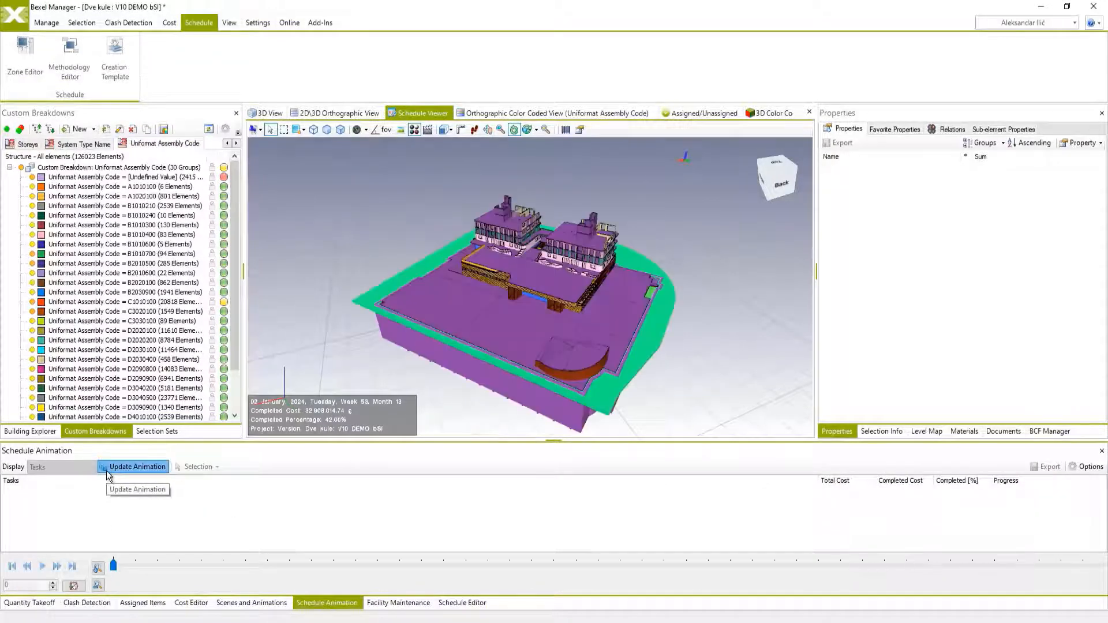
left_click(44, 566)
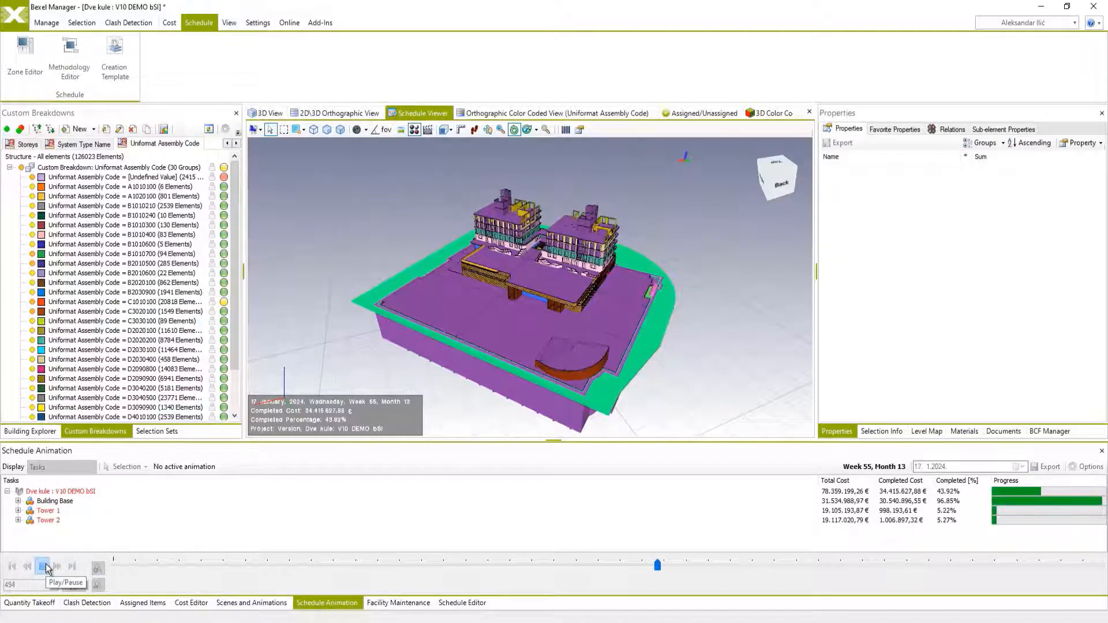
left_click(46, 568)
middle_click_drag(681, 266, 533, 260)
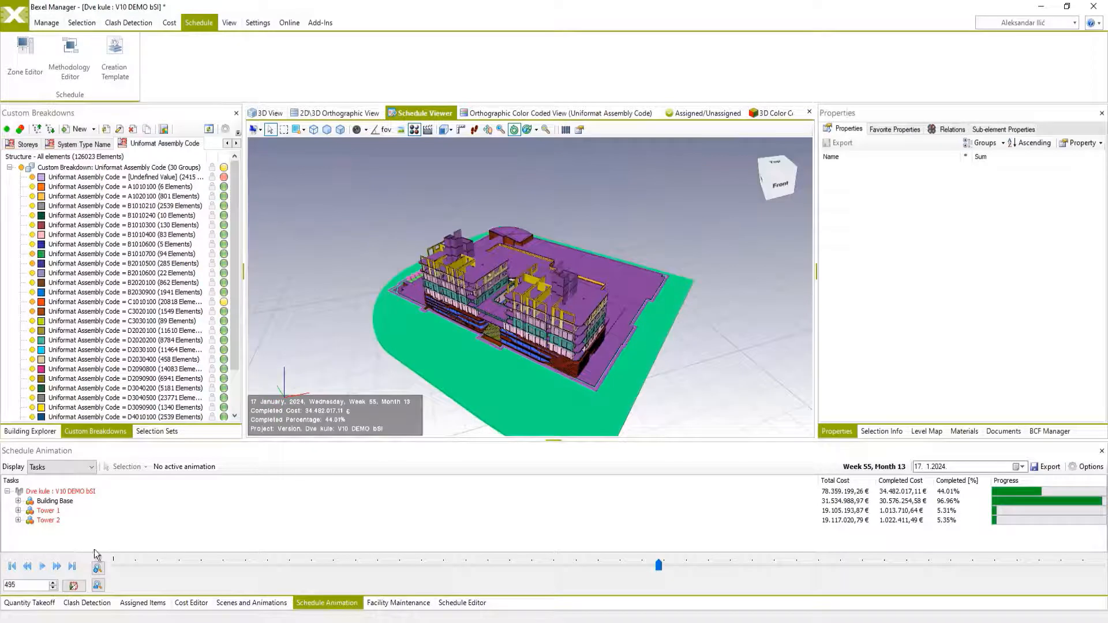
left_click(44, 567)
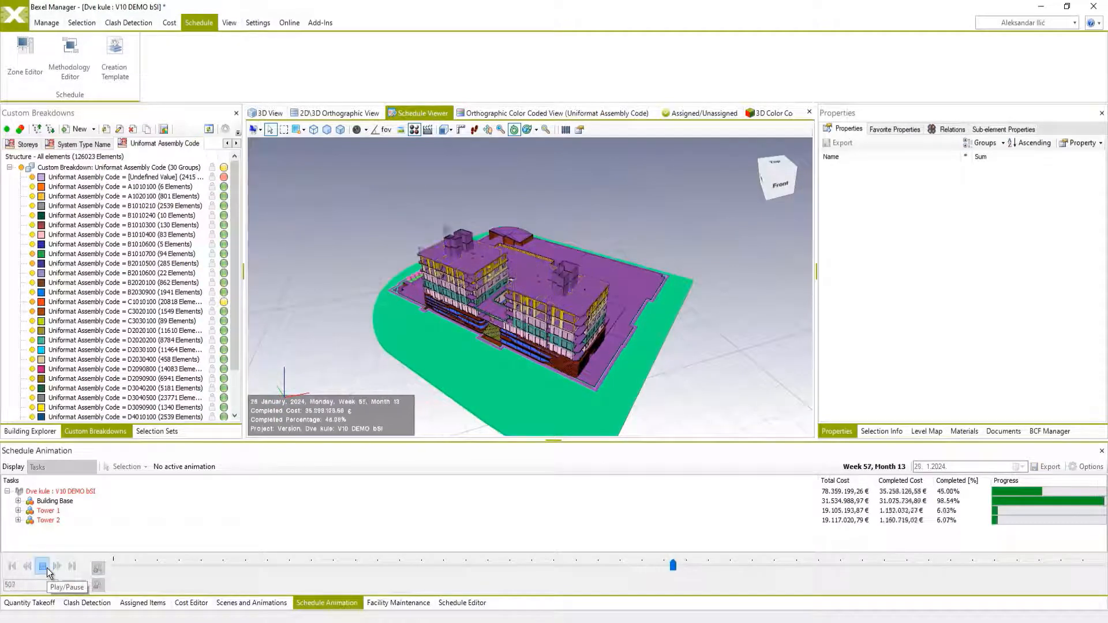
left_click(47, 568)
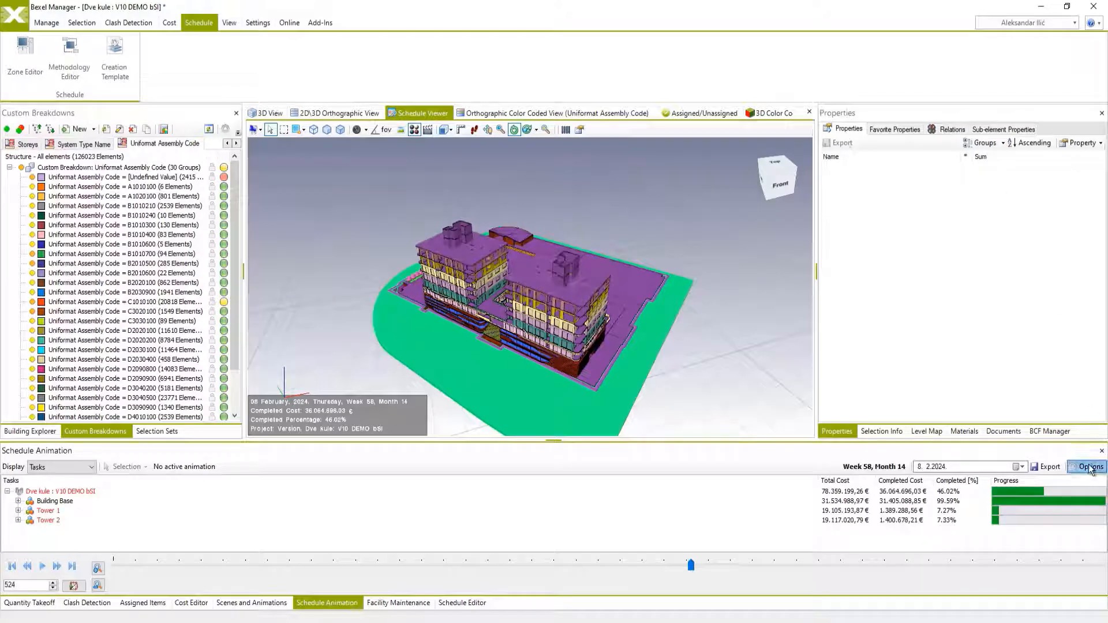
Set completed elements to Color Coded View Colors in the animation settings and play the animation until 29 February 2024.
left_click(1089, 467)
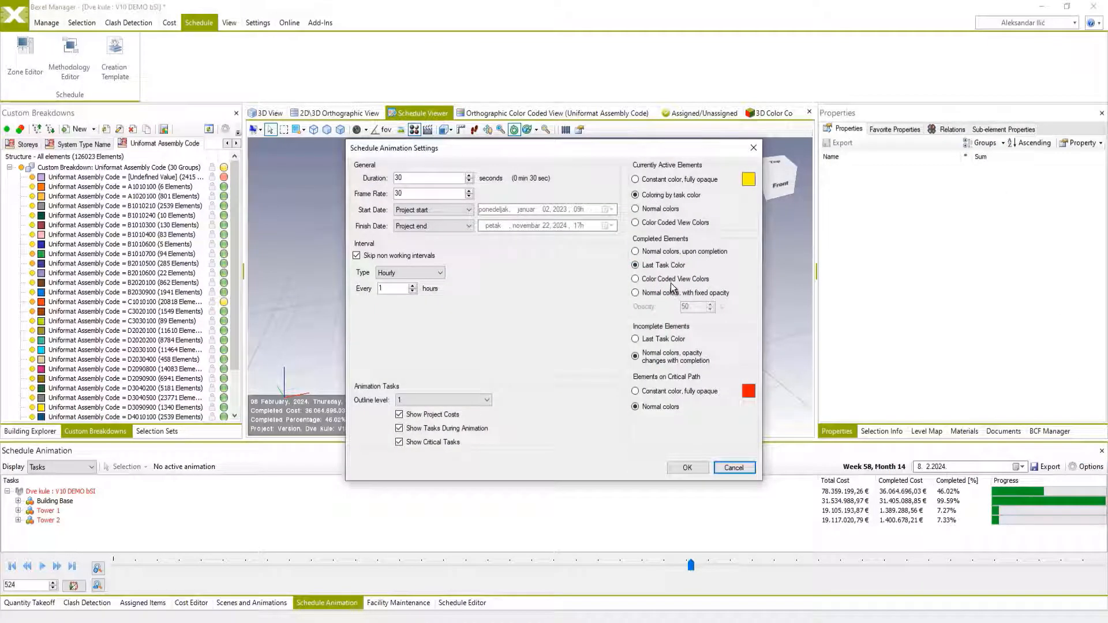
left_click(689, 468)
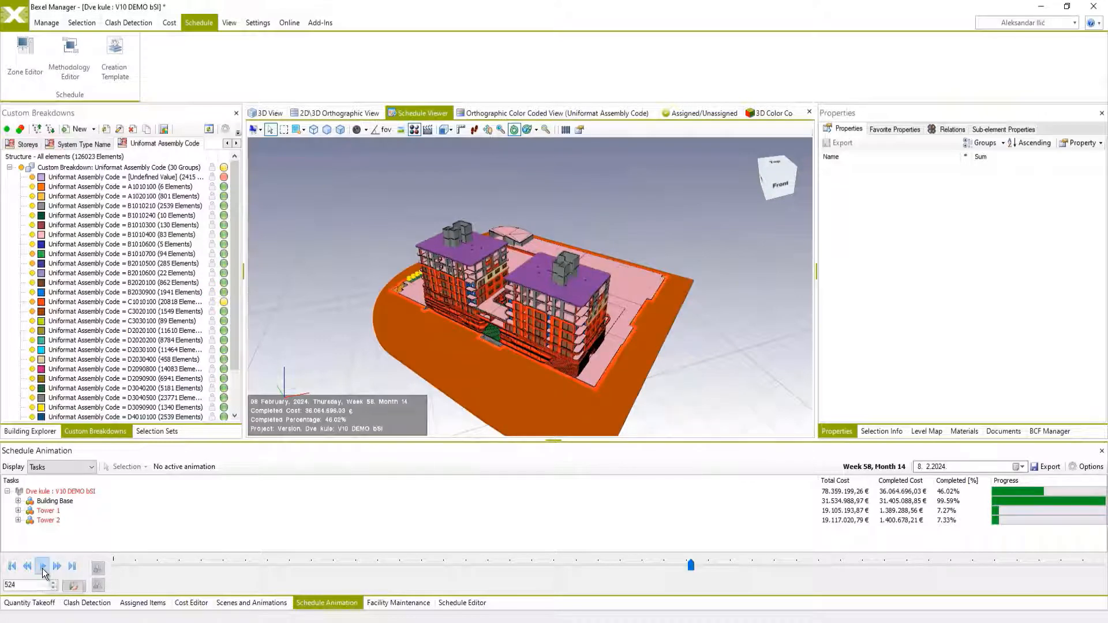
left_click(43, 569)
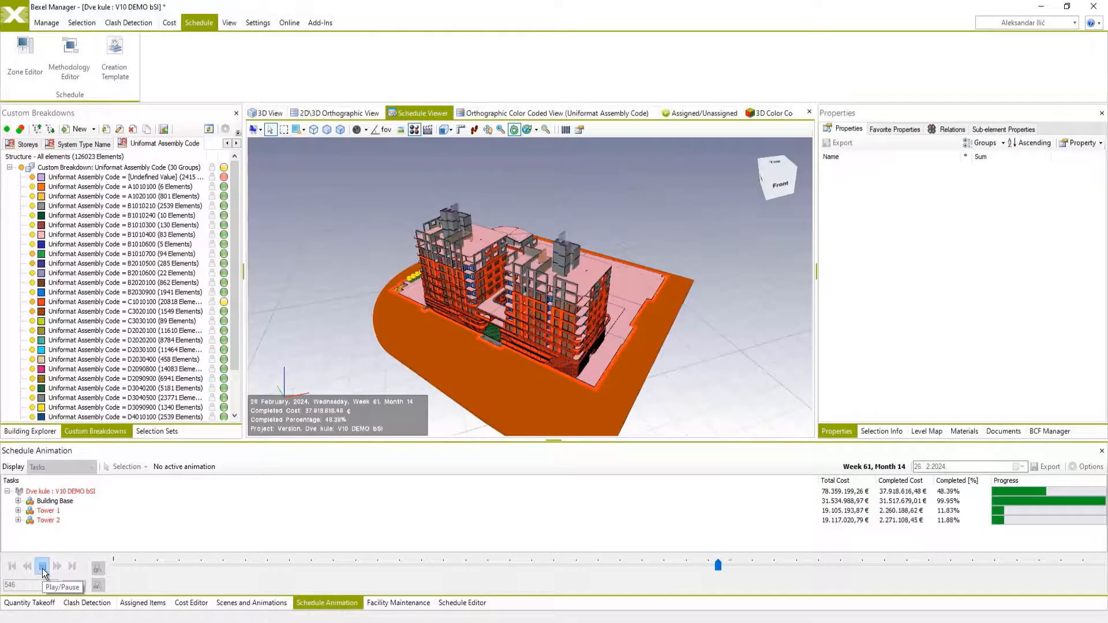
left_click(42, 567)
Color the animated model by the Storeys custom breakdown and continue the animation until 19 March 2024.
left_click(29, 145)
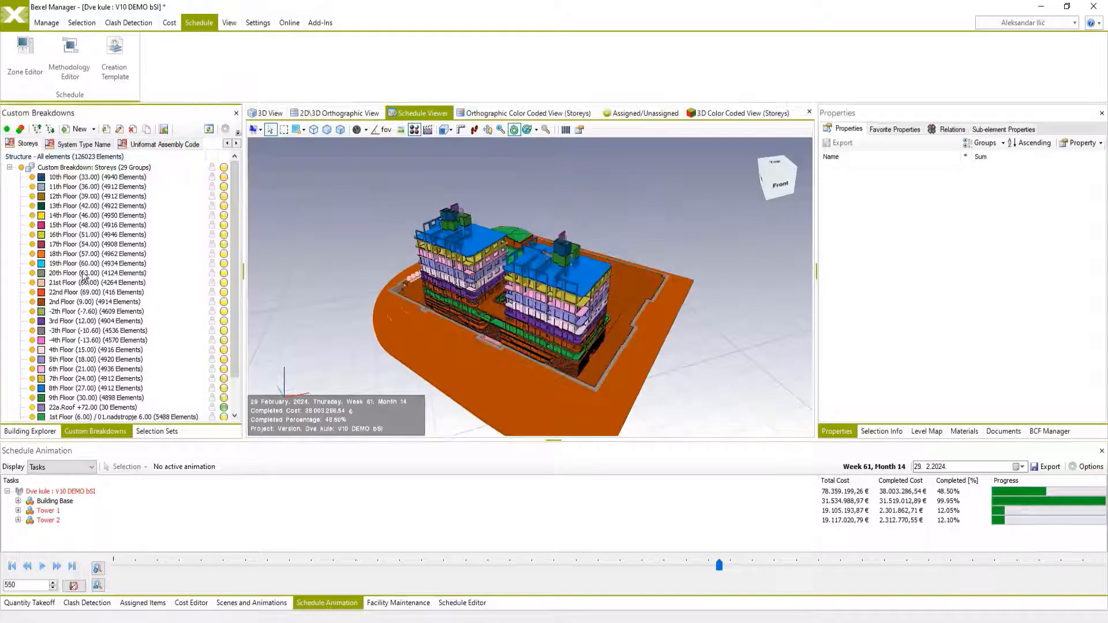
left_click(43, 567)
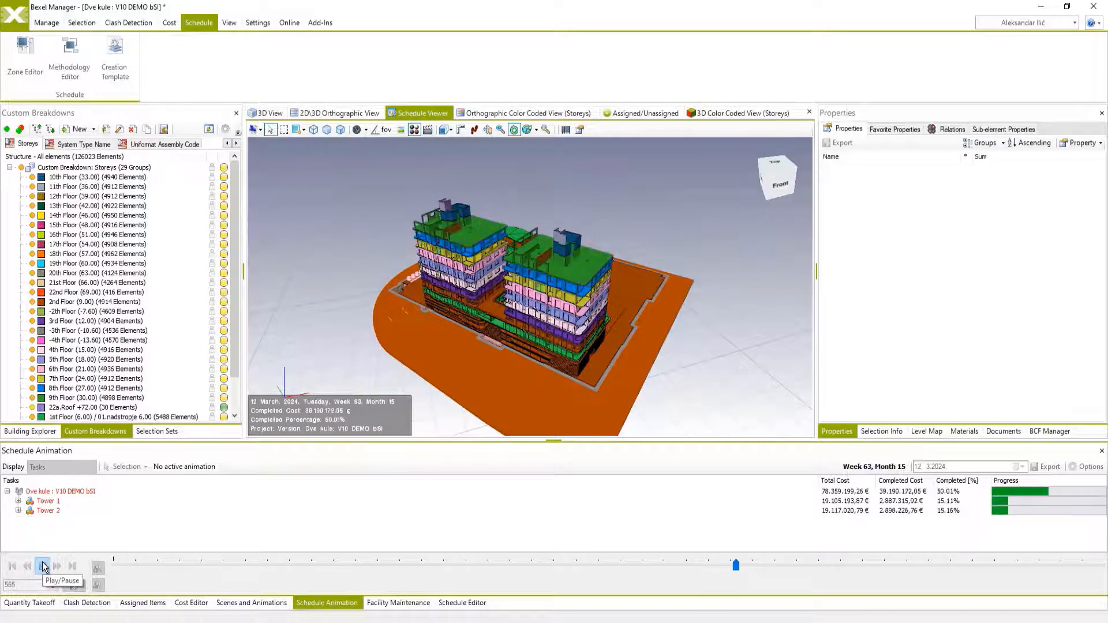
left_click(43, 567)
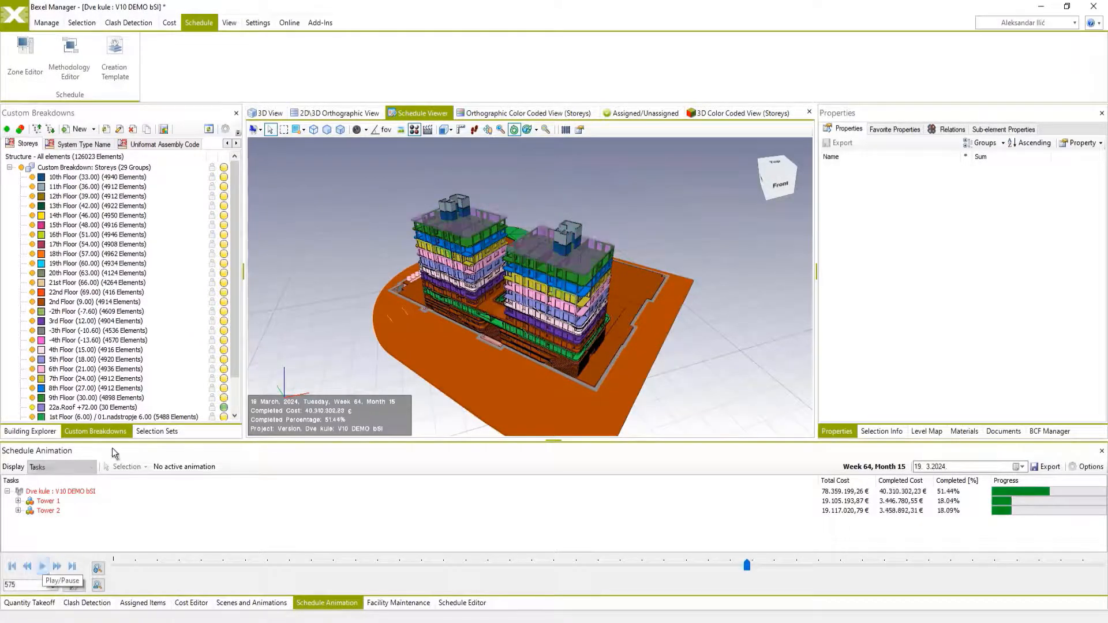
Color the animated model by the Buildings custom breakdown and continue the animation until 8 April 2024.
left_click(228, 143)
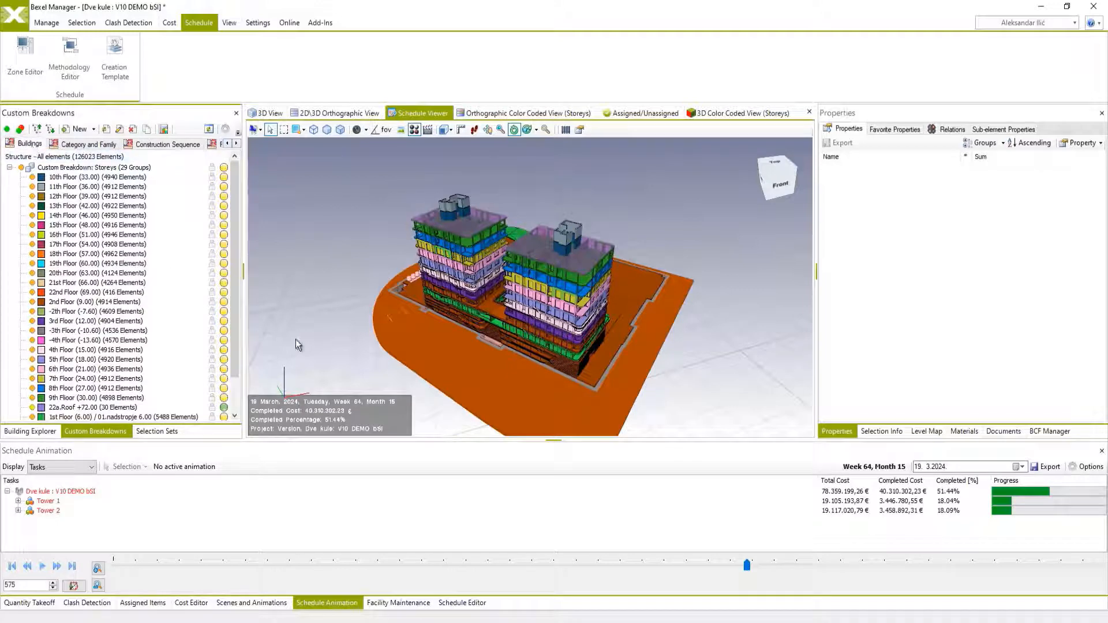
left_click(40, 567)
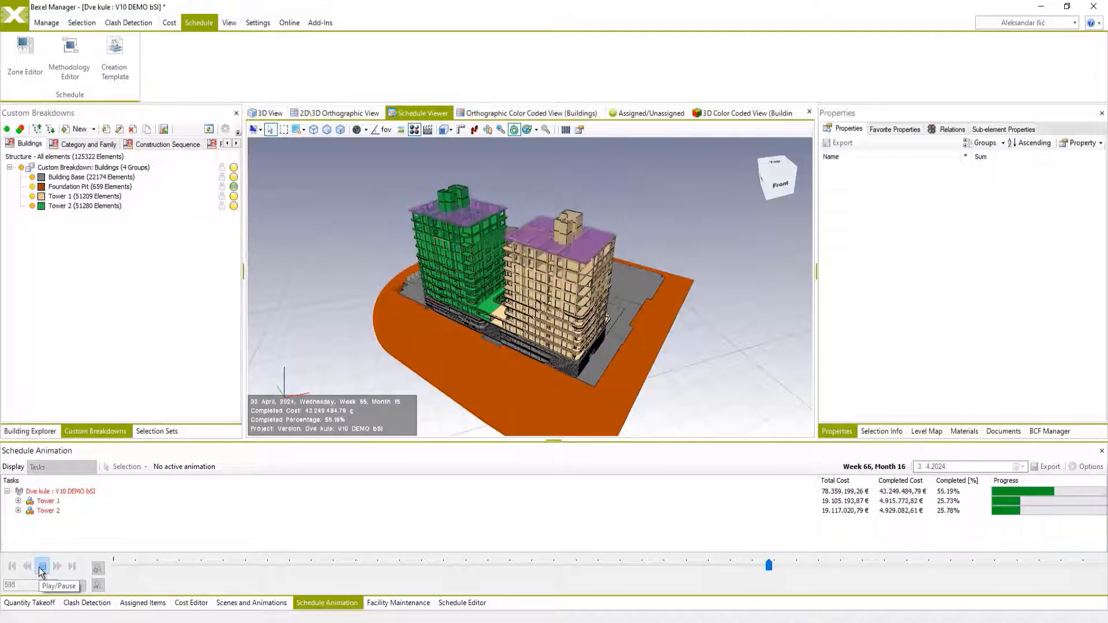
left_click(40, 567)
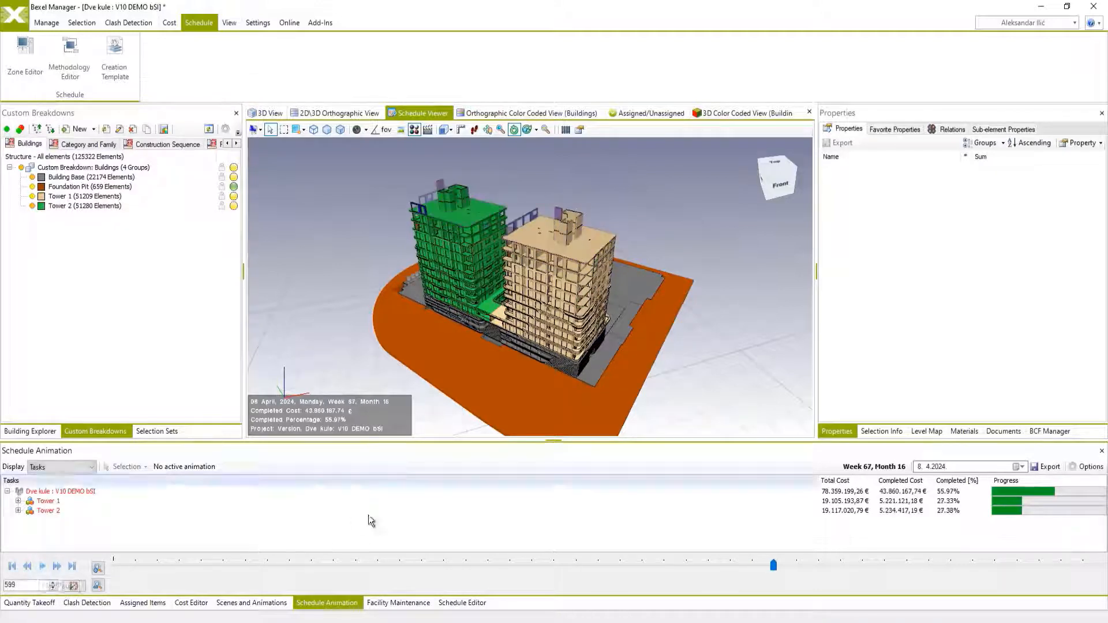
Open the schedule in a separate window and color it by Critical Path on the Gantt bars only, without row coloring.
left_click(453, 602)
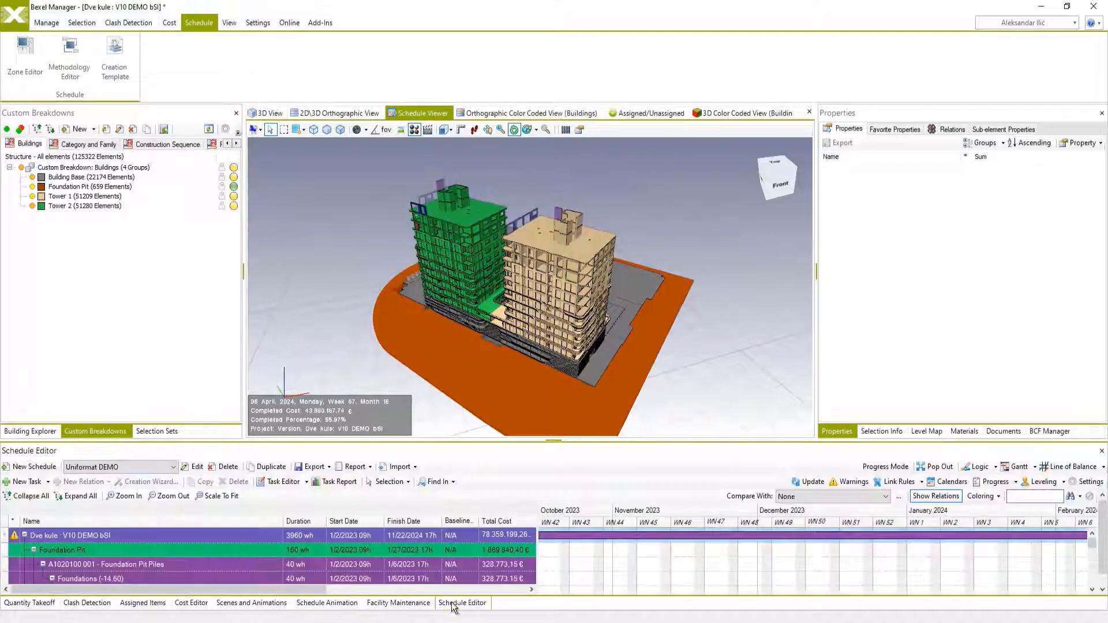
left_click(935, 466)
left_click(998, 52)
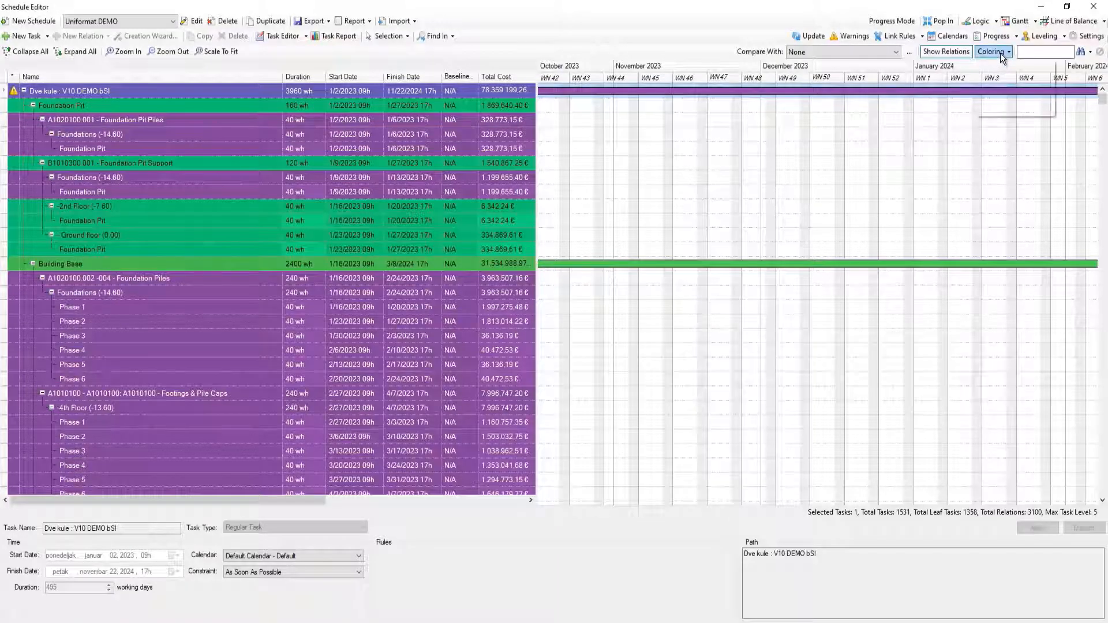
left_click(1004, 80)
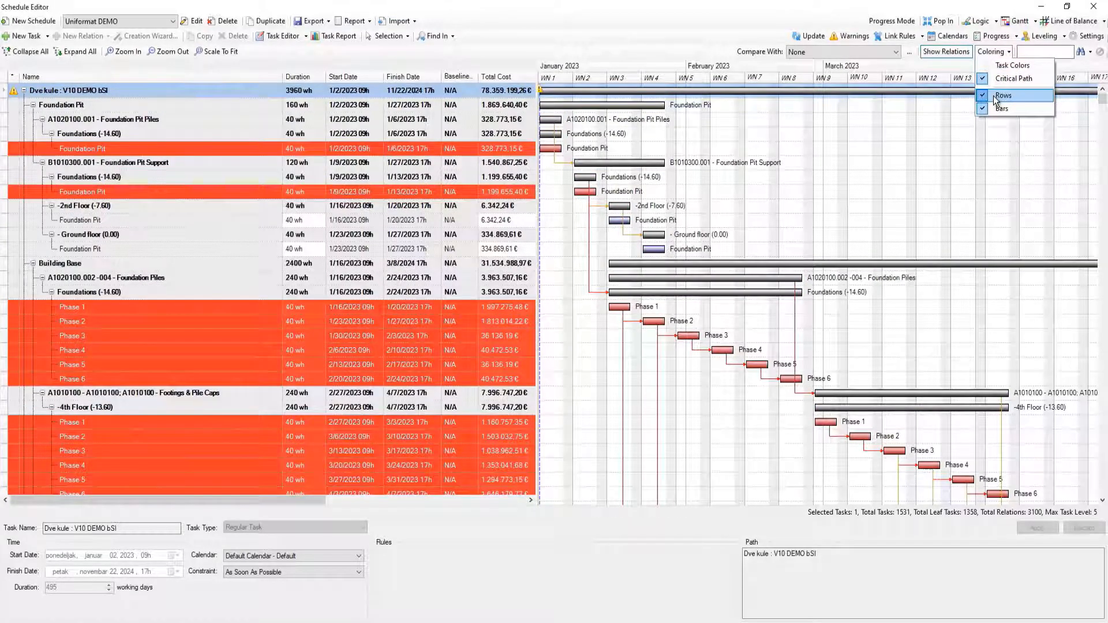
left_click(992, 95)
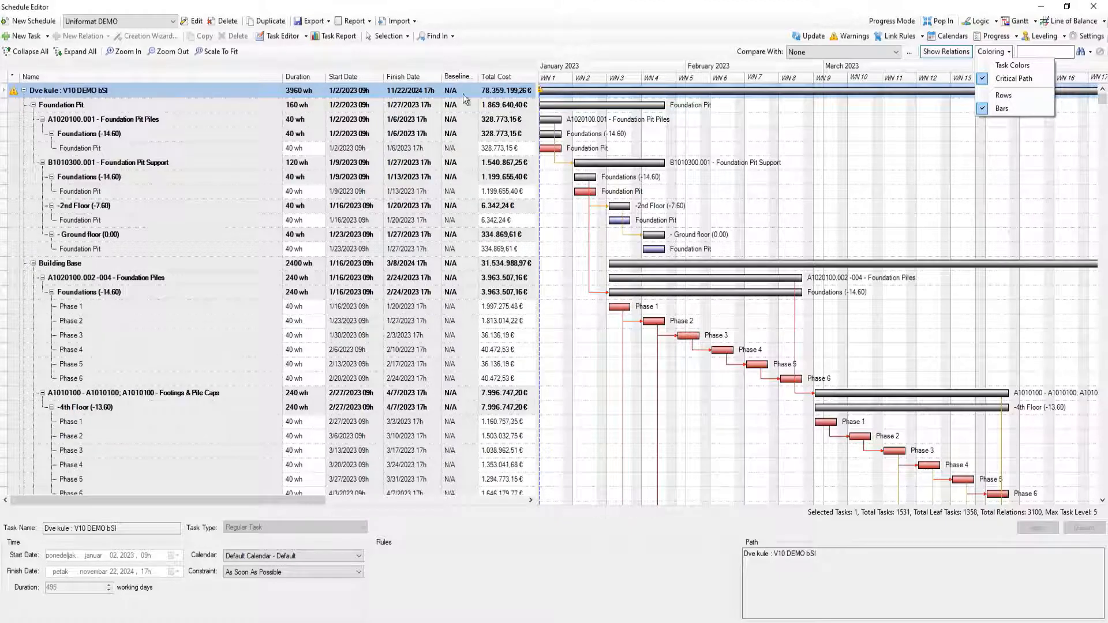
Collapse the Uniformat DEMO schedule to its top-level groups and select the Tower 1 task.
left_click(329, 36)
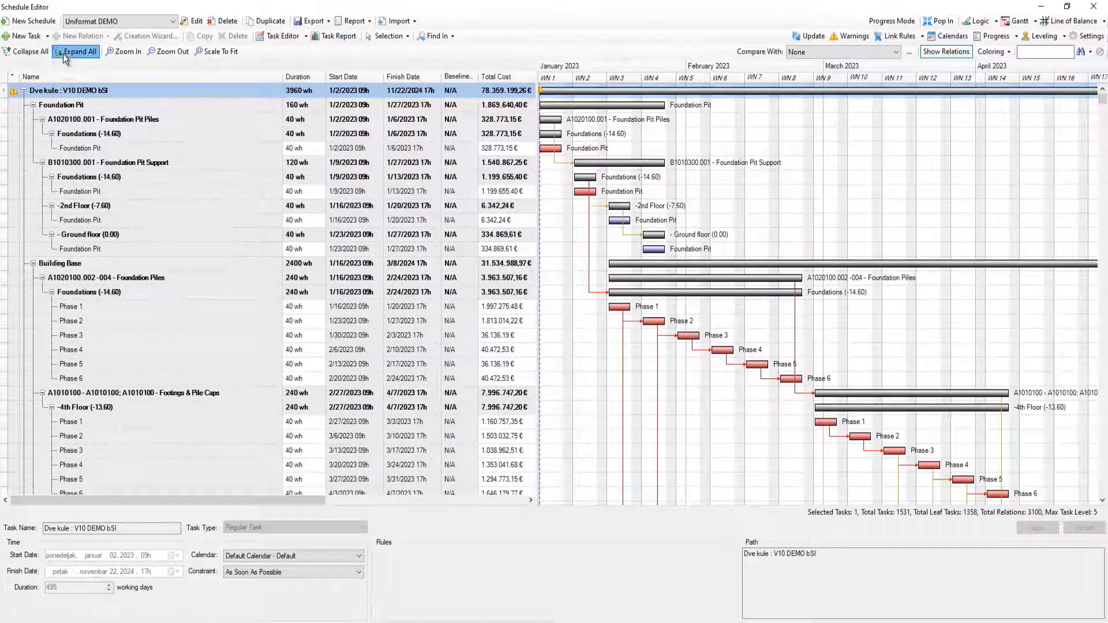
left_click(41, 55)
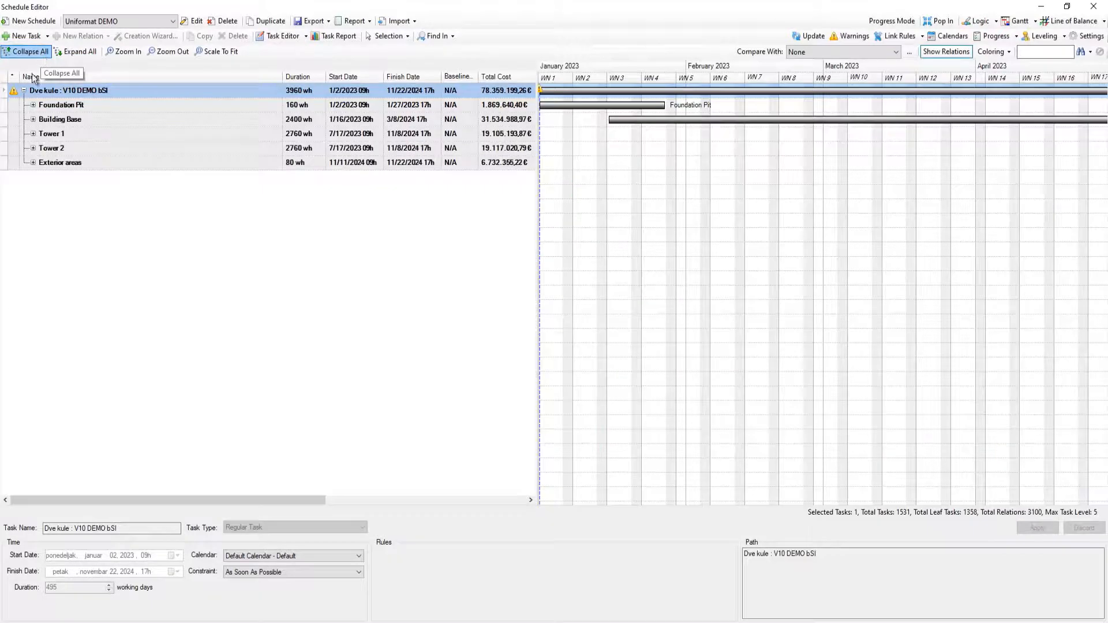
left_click(58, 134)
Switch to the Uniformat level 01 Optimized schedule and examine its line of balance from the building base up to the towers.
left_click(155, 21)
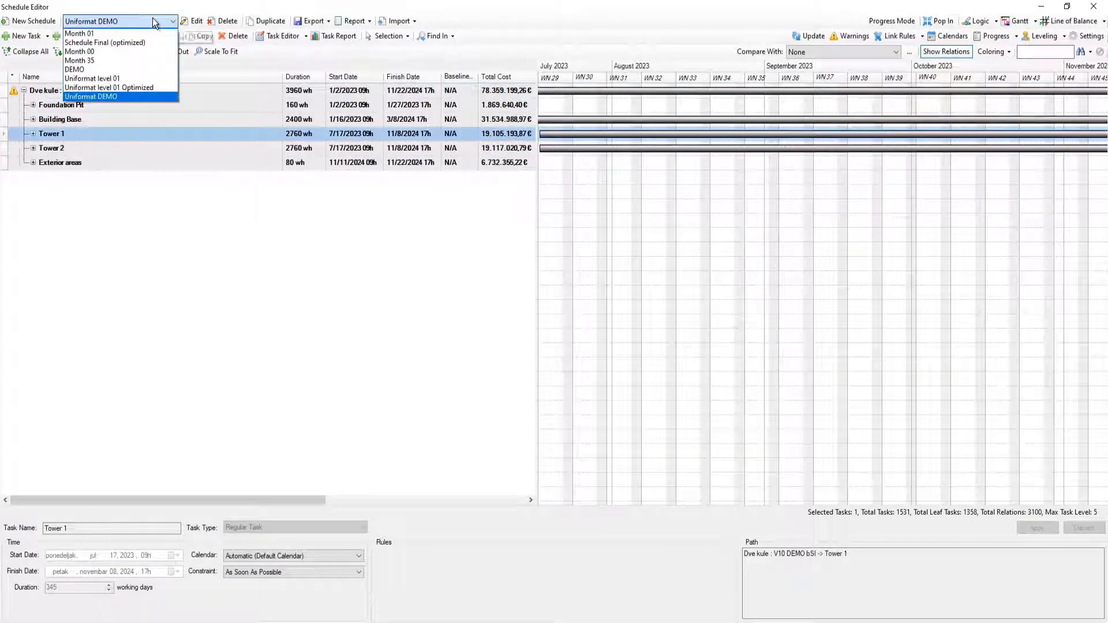
left_click(133, 88)
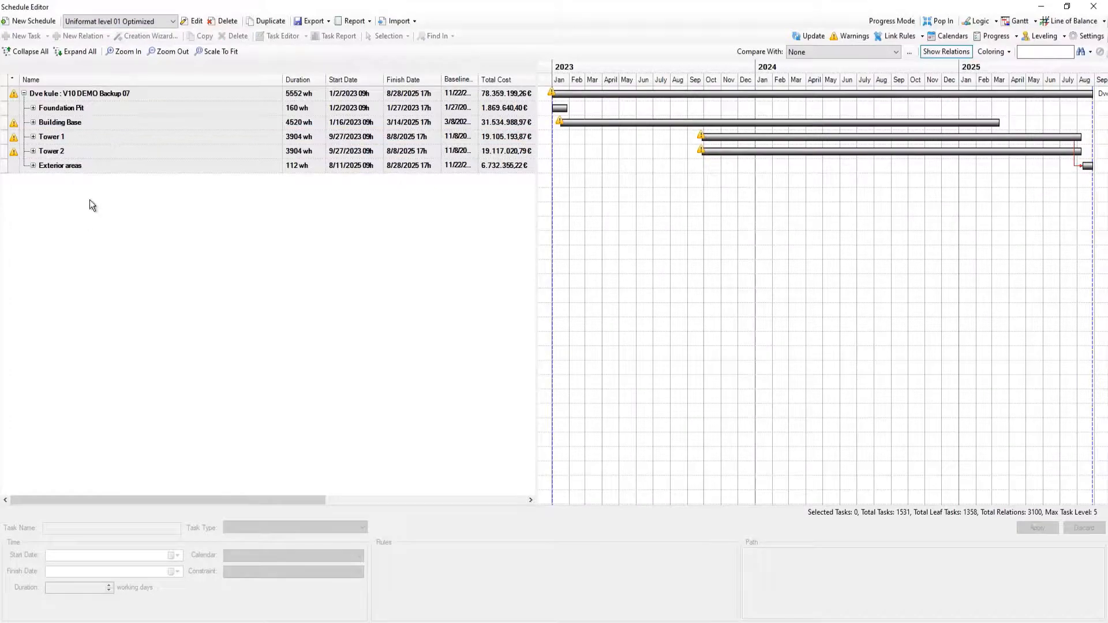
left_click(1054, 22)
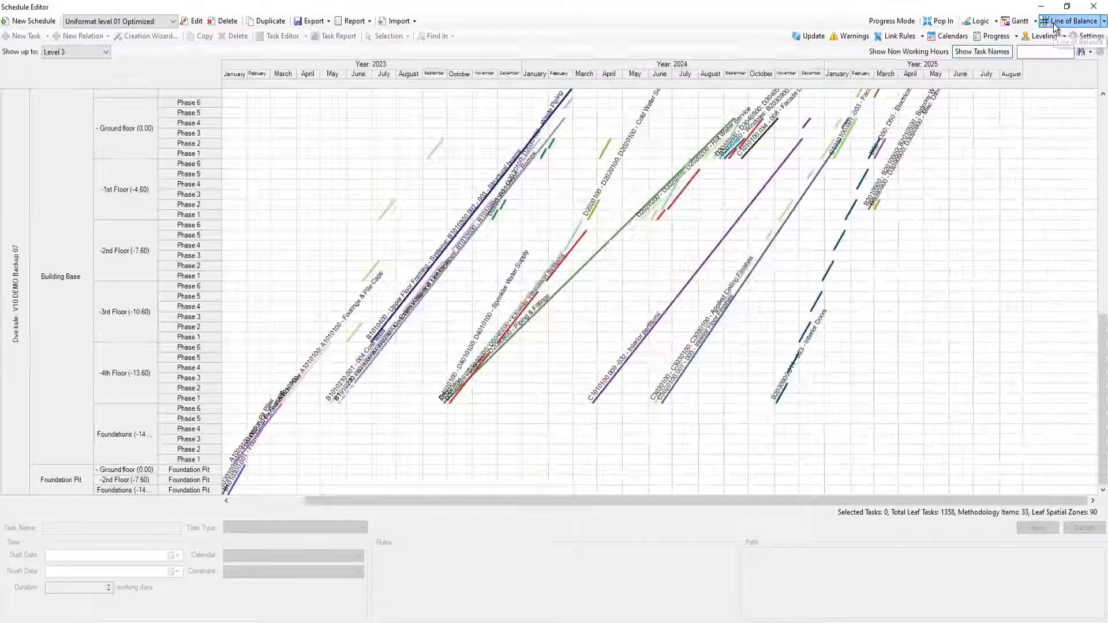
scroll(858, 408, "up", 3)
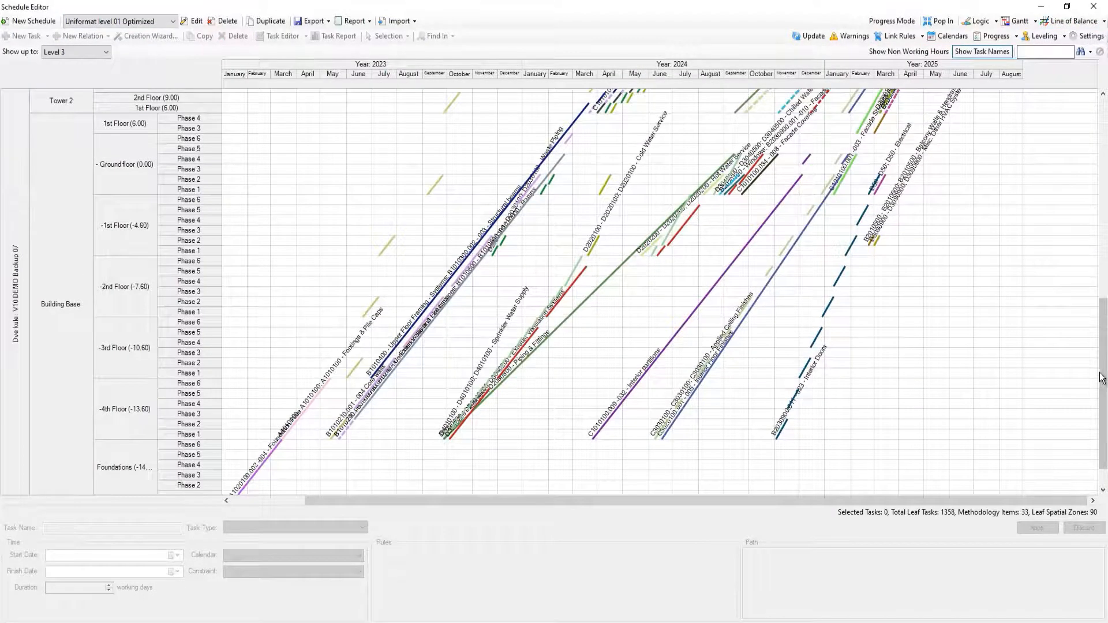
left_click_drag(1100, 373, 1051, 153)
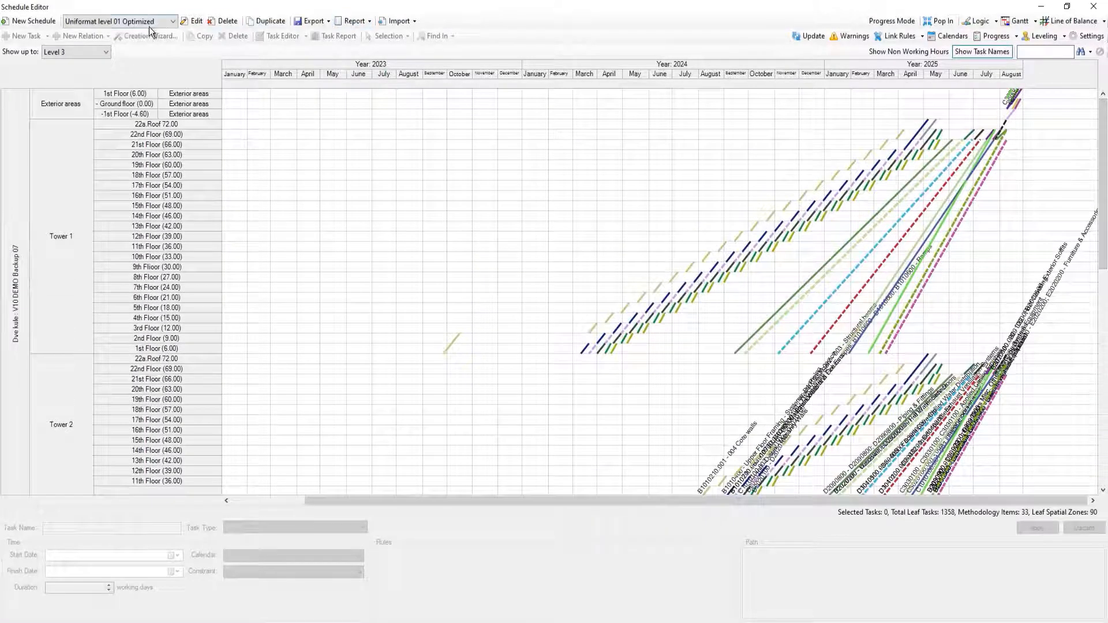
Switch back to the Uniformat DEMO schedule and examine its line of balance up to the towers for comparison.
left_click(149, 23)
left_click(102, 97)
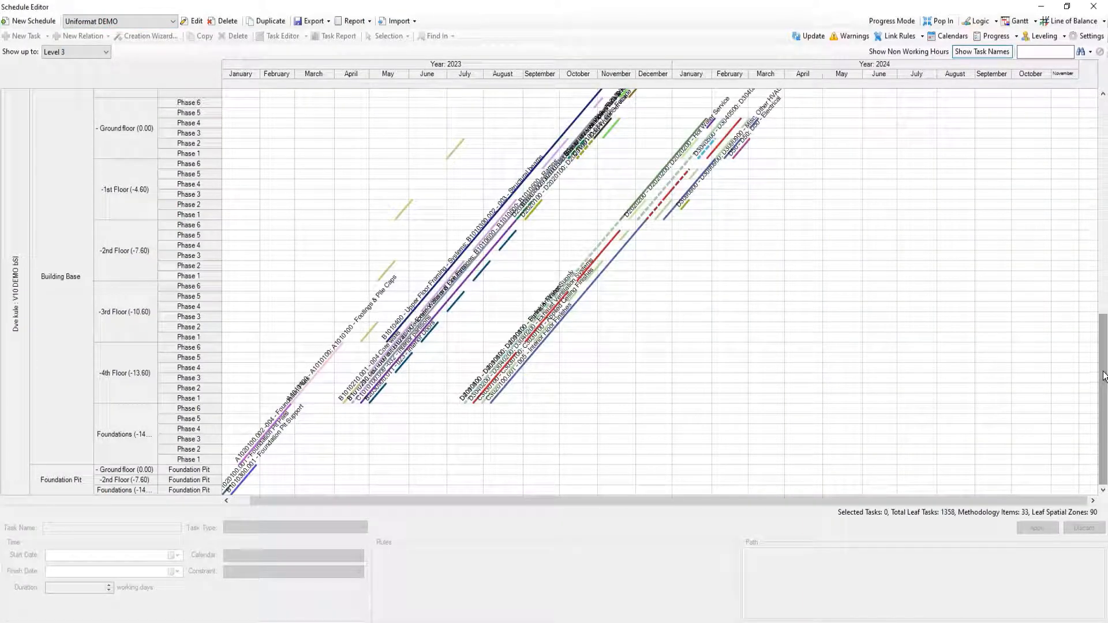
left_click_drag(1104, 376, 1101, 124)
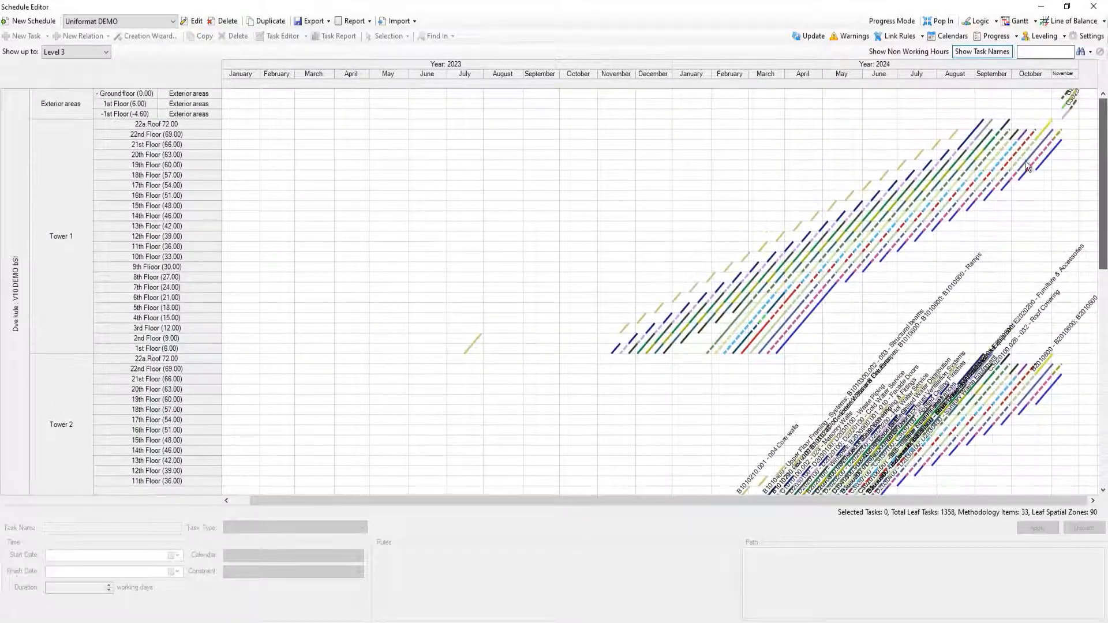
left_click(162, 21)
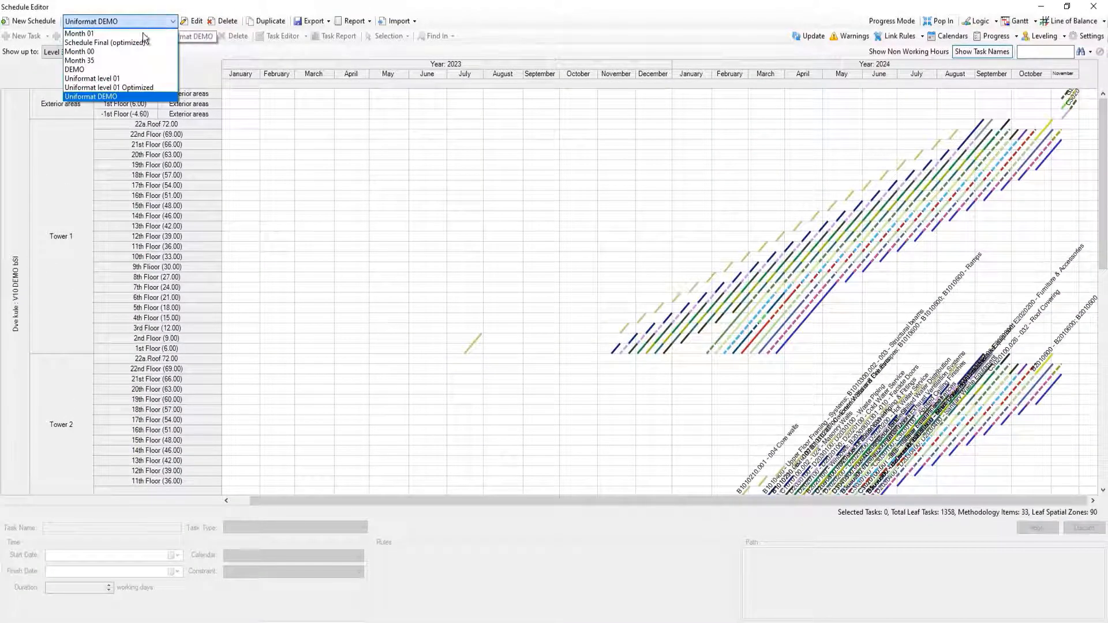
Return to the Gantt chart and examine Tower 1's task report for cumulative cost and activity quantities.
left_click(1016, 25)
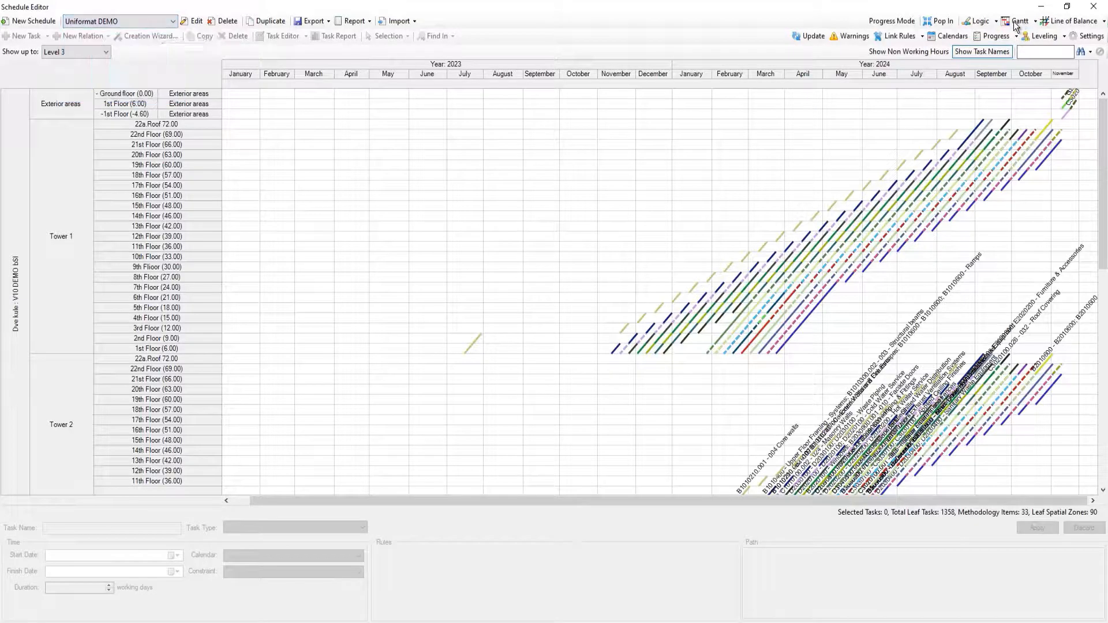
left_click(1016, 25)
left_click(83, 138)
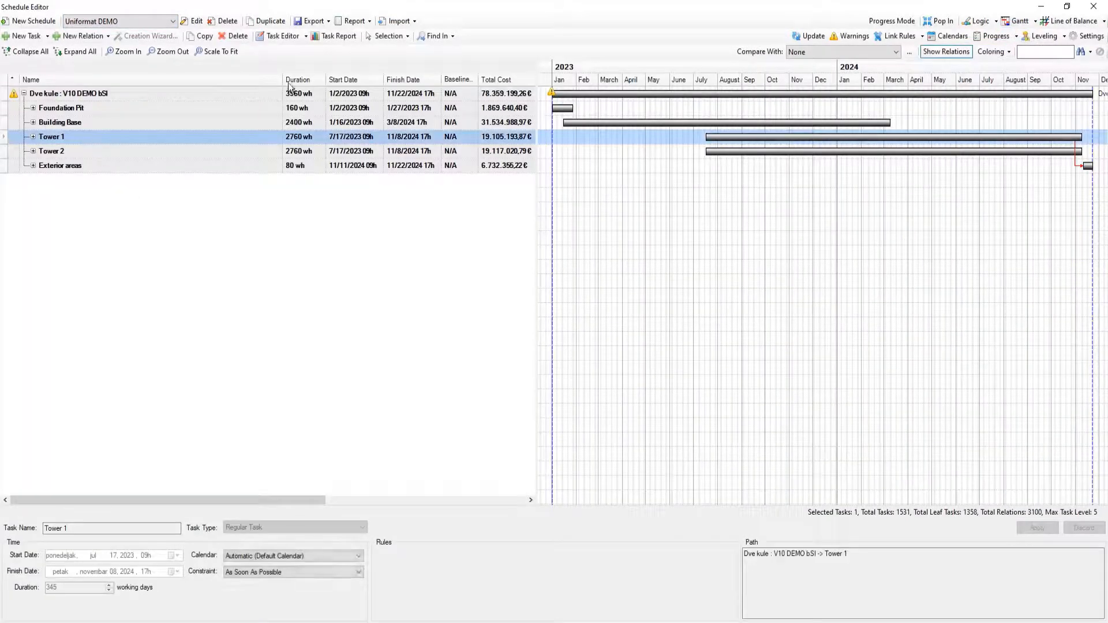
left_click(335, 35)
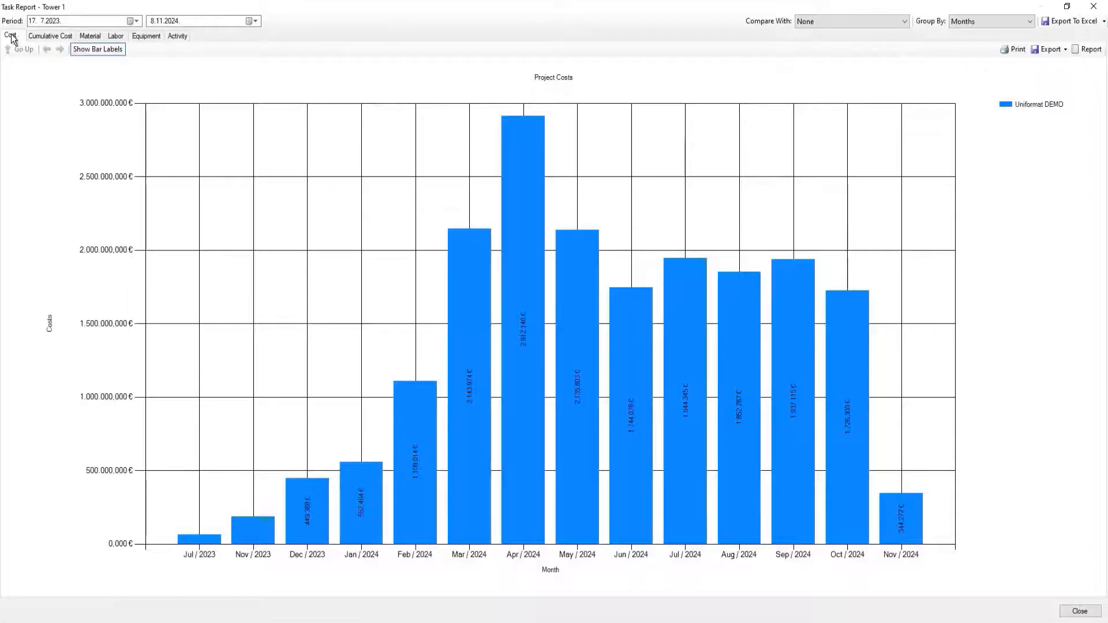
left_click(46, 36)
left_click(178, 36)
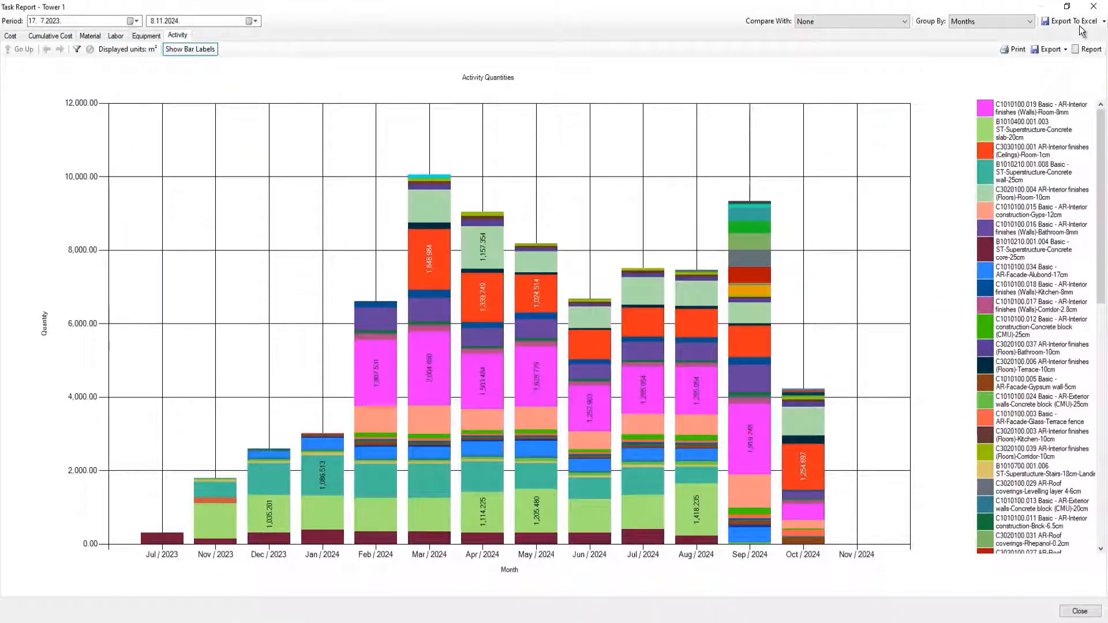
left_click(1093, 6)
Switch to the Uniformat level 01 Optimized schedule and examine Tower 1's task report for cost, cumulative cost and activity quantities.
left_click(103, 20)
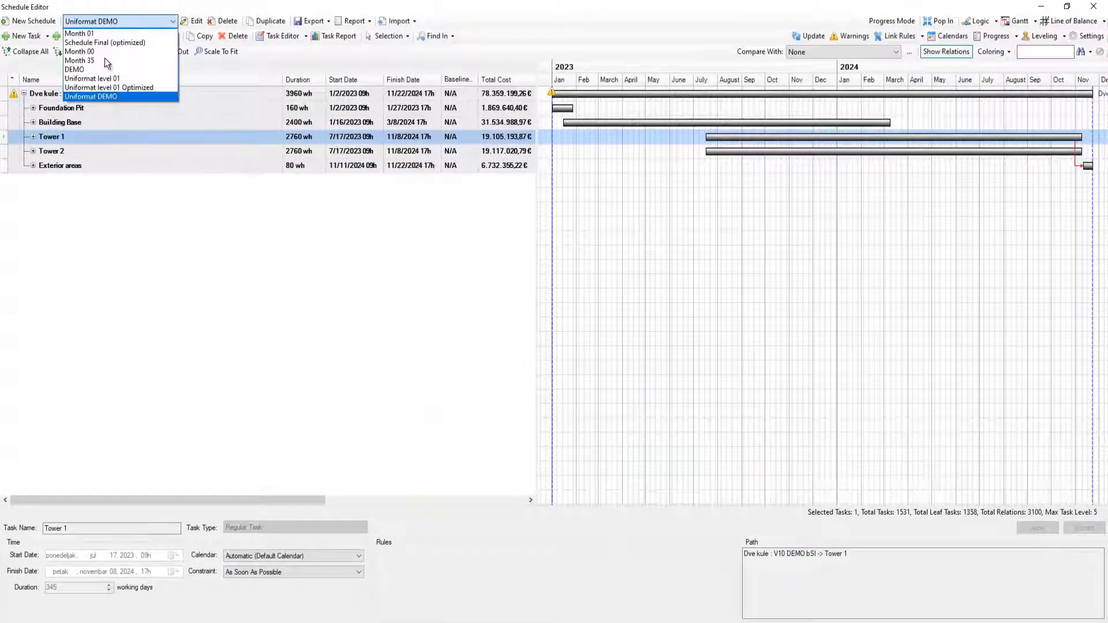
left_click(115, 87)
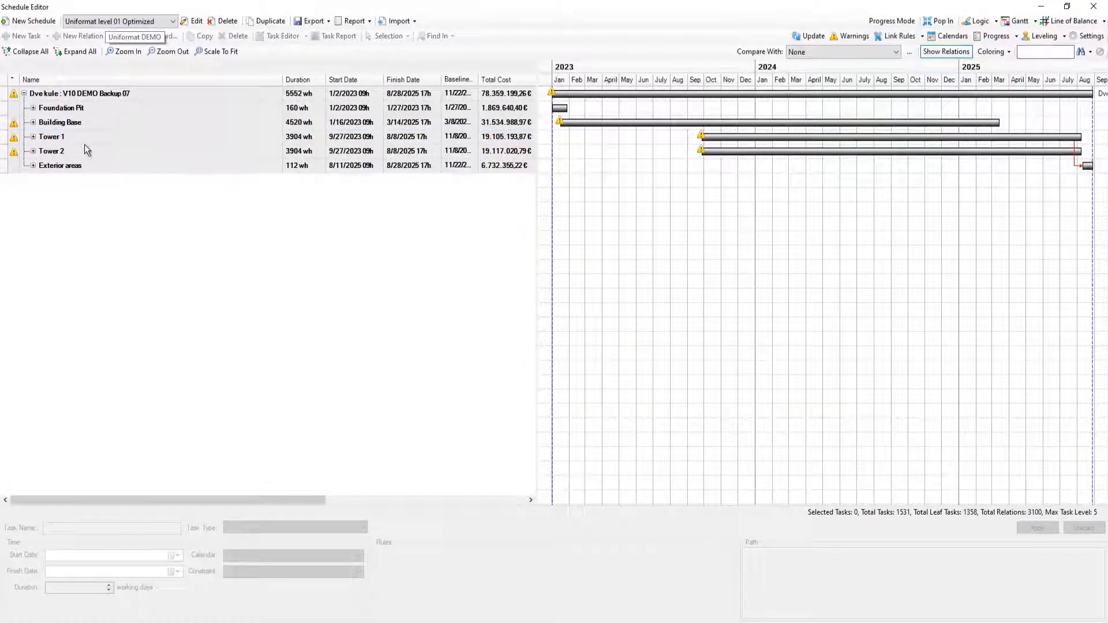
left_click(84, 140)
left_click(339, 36)
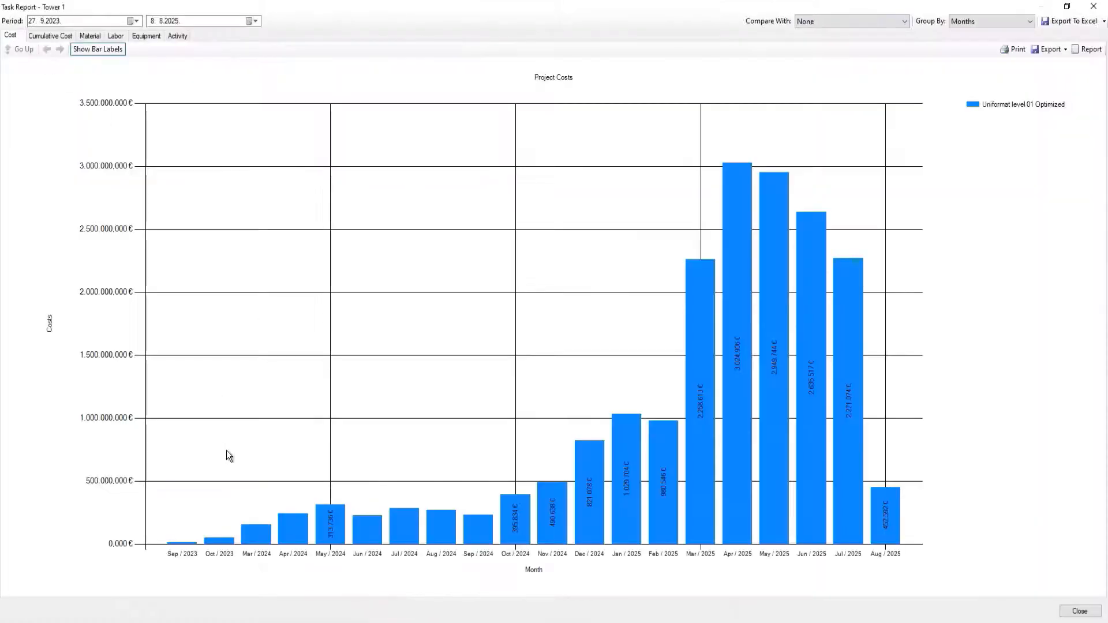
left_click(50, 36)
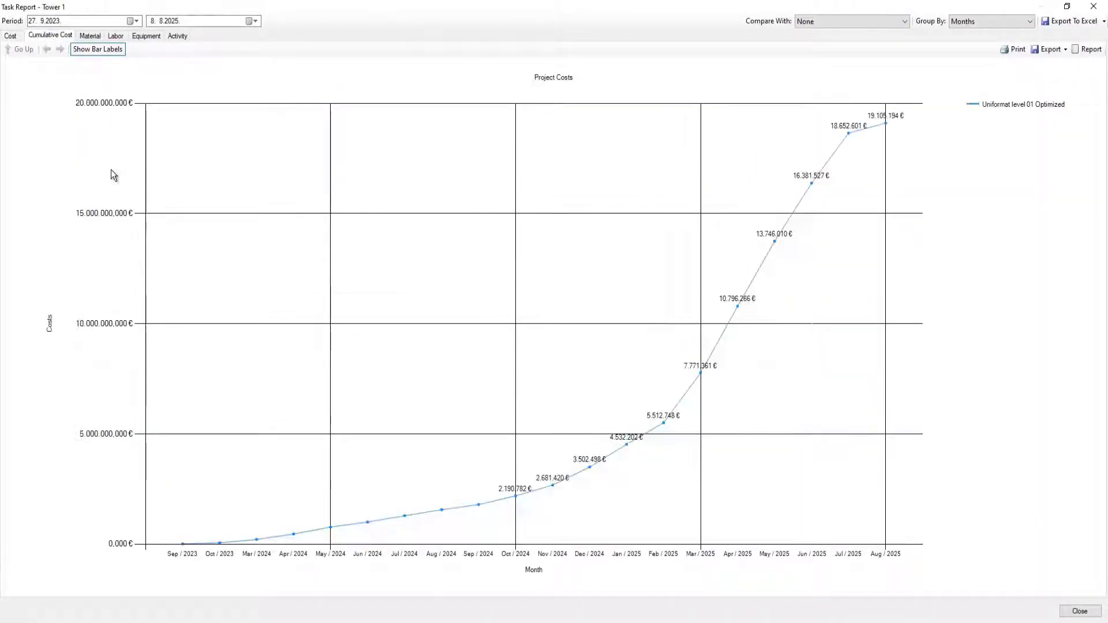
left_click(174, 37)
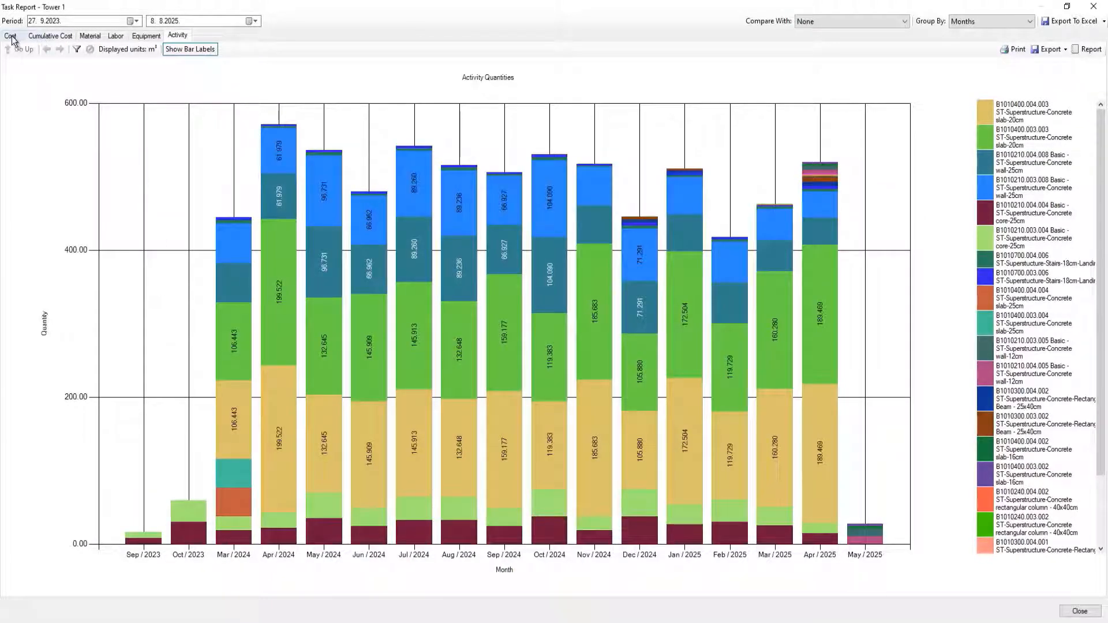
Examine Tower 1's daily activity quantities for March 2024, advance month by month to August 2024, and return to the monthly overview.
left_click(231, 364)
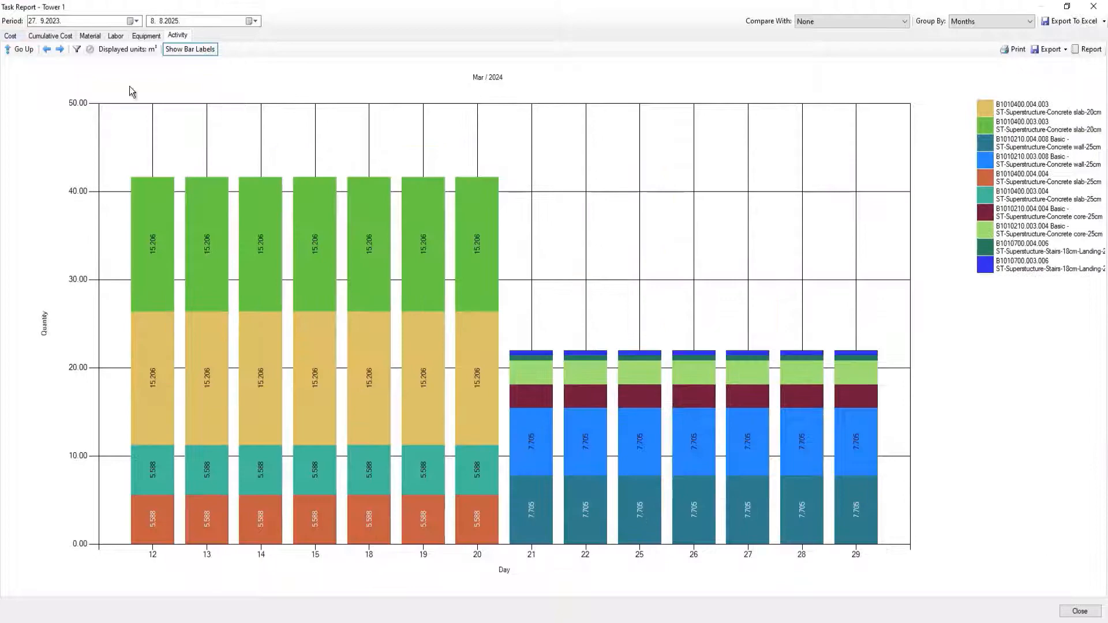
left_click(60, 49)
left_click(61, 49)
left_click(61, 49)
left_click(61, 49)
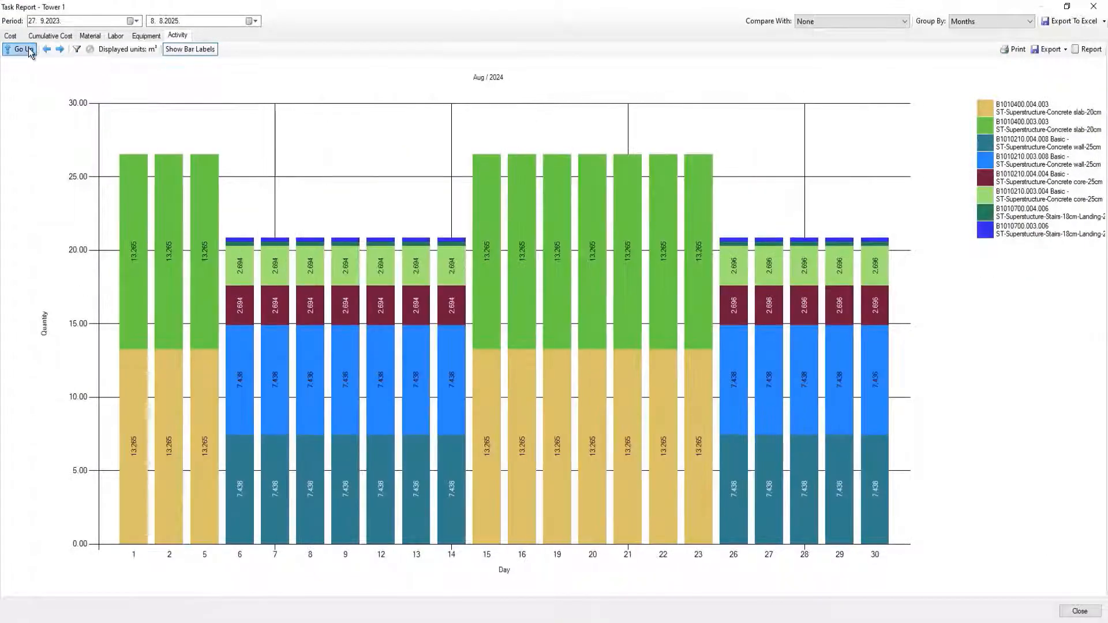
left_click(30, 49)
Check Tower 1's monthly project costs again, close the report and return the Schedule Editor to the main window.
left_click(11, 36)
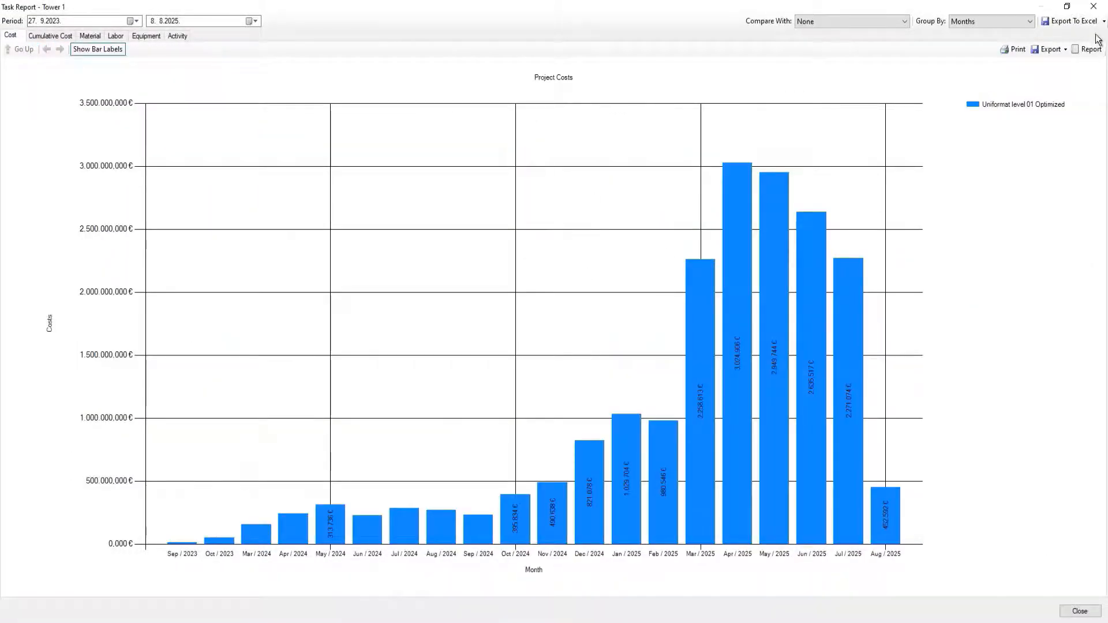
left_click(1093, 7)
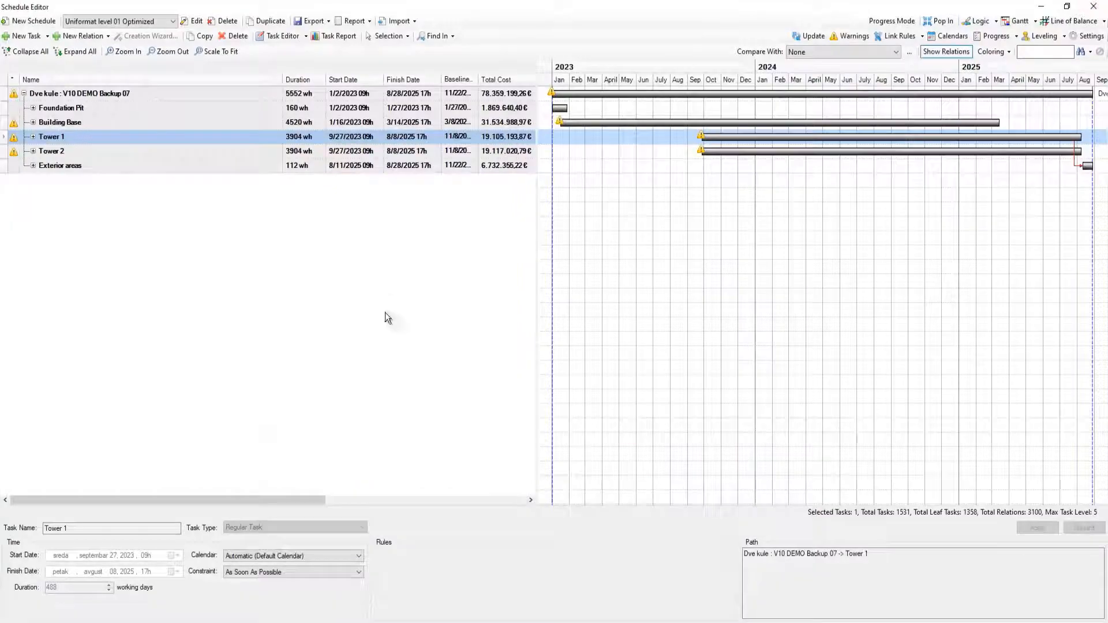
left_click(1092, 7)
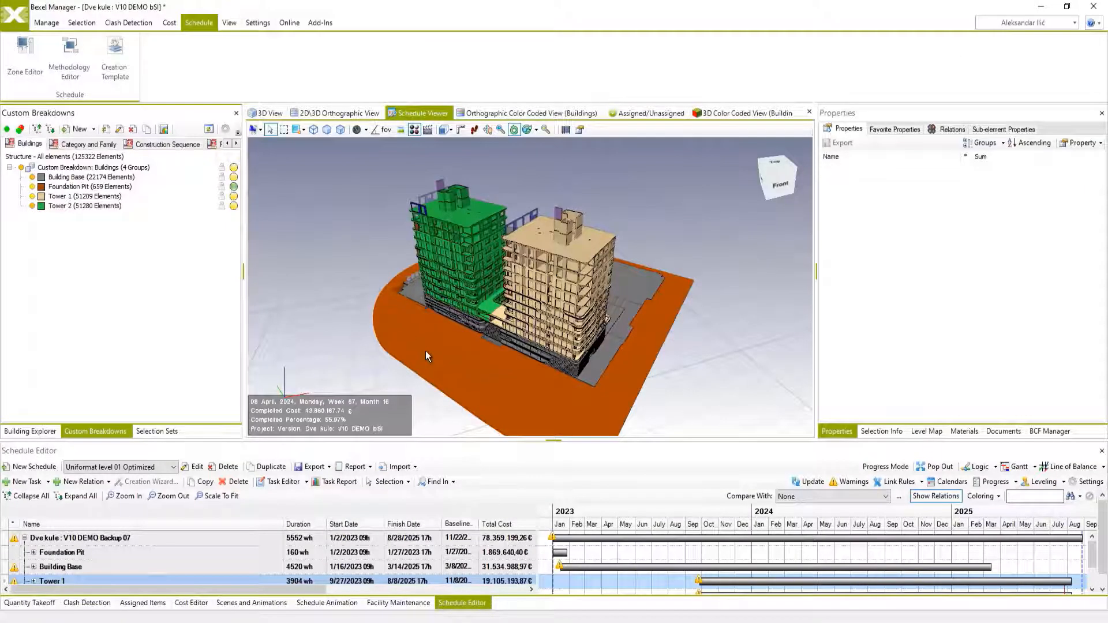
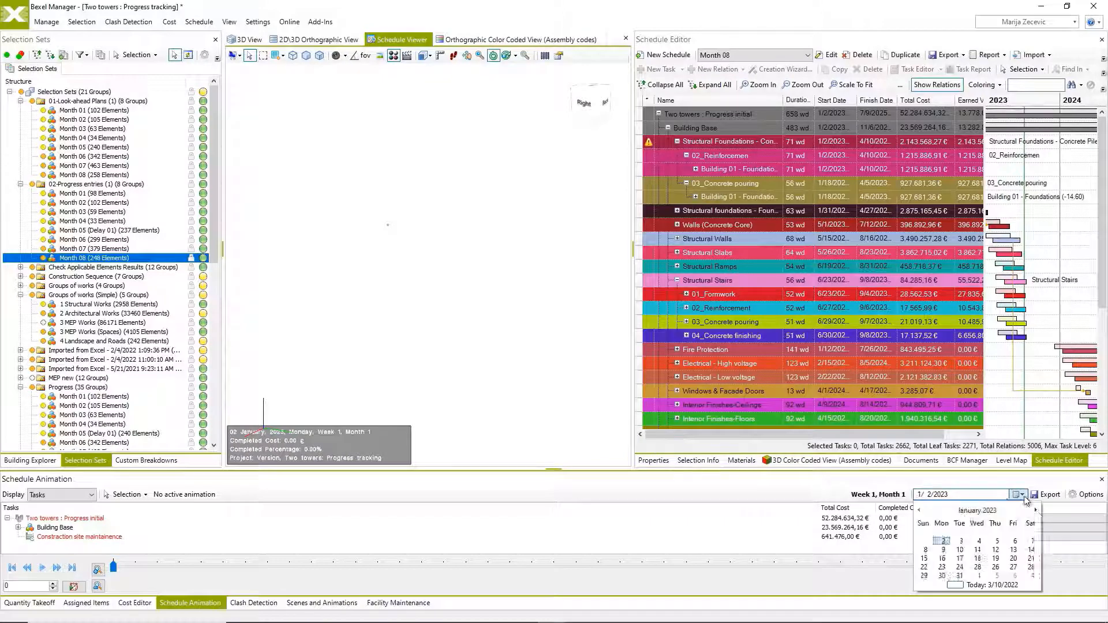
Set the schedule animation date to 10/1/2023 and examine the model's construction state at the towers' lower floors.
left_click(1036, 511)
left_click(1036, 510)
left_click(1036, 510)
left_click(1036, 511)
left_click(1036, 511)
left_click(1036, 511)
left_click(1036, 511)
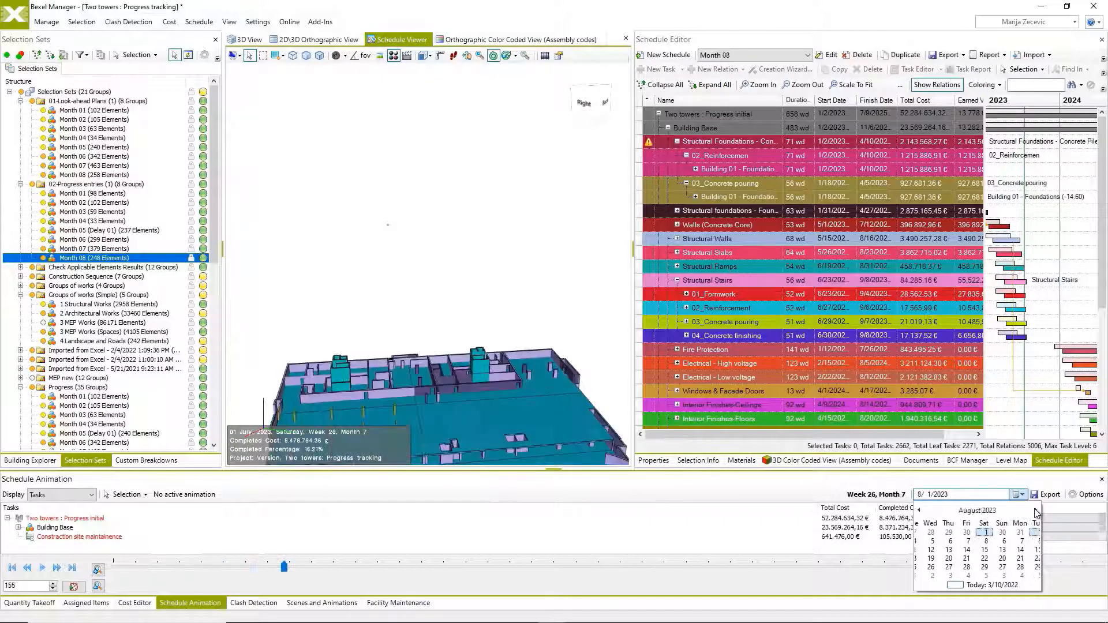
left_click(1036, 511)
left_click(1036, 511)
left_click(496, 274)
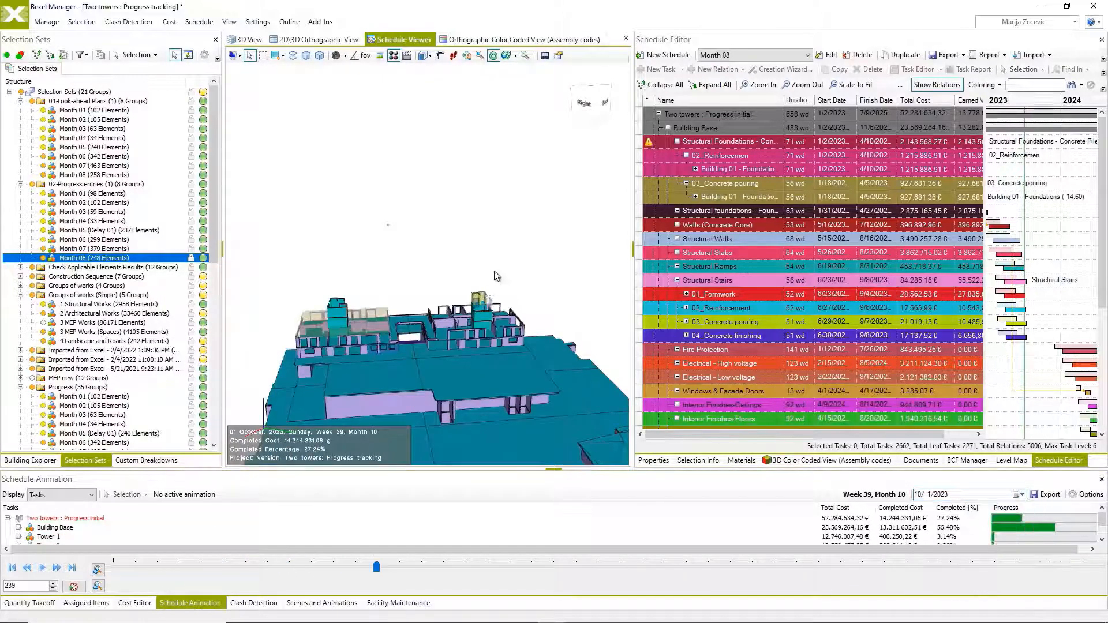
scroll(425, 376, "up", 3)
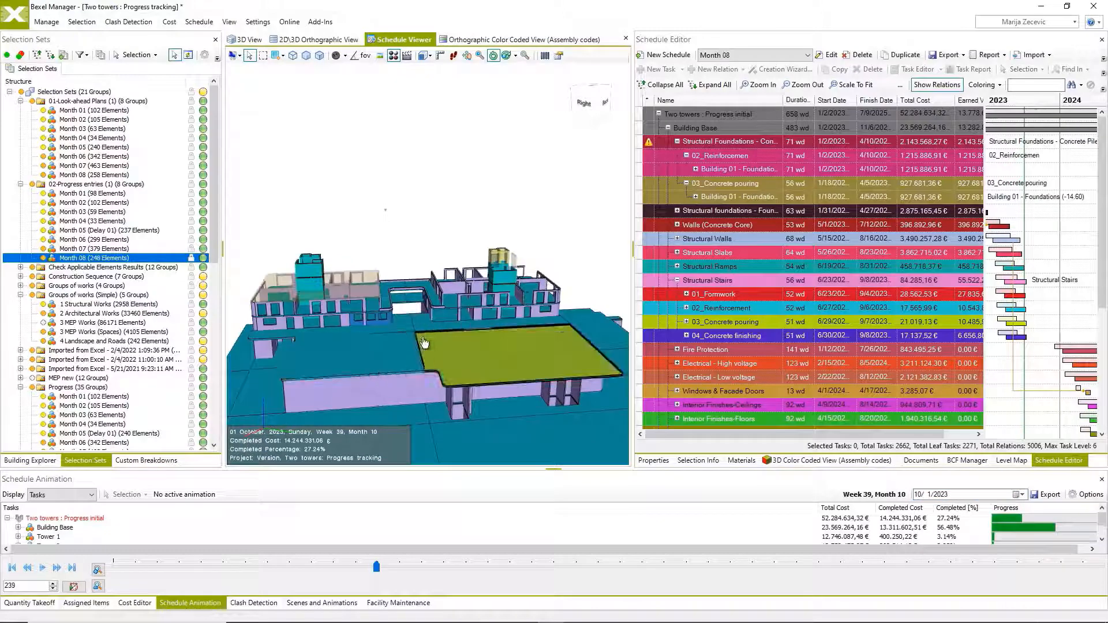
middle_click_drag(430, 341, 408, 344)
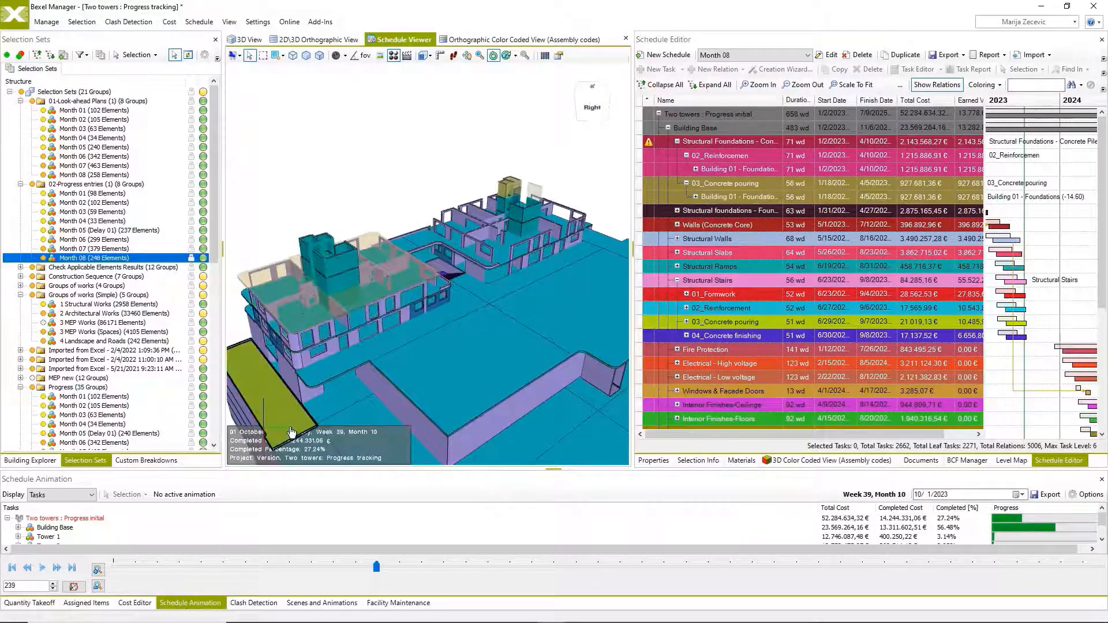
Select the model elements in the current animation state from the Two towers : Progress initial task.
left_click(72, 520)
right_click(72, 520)
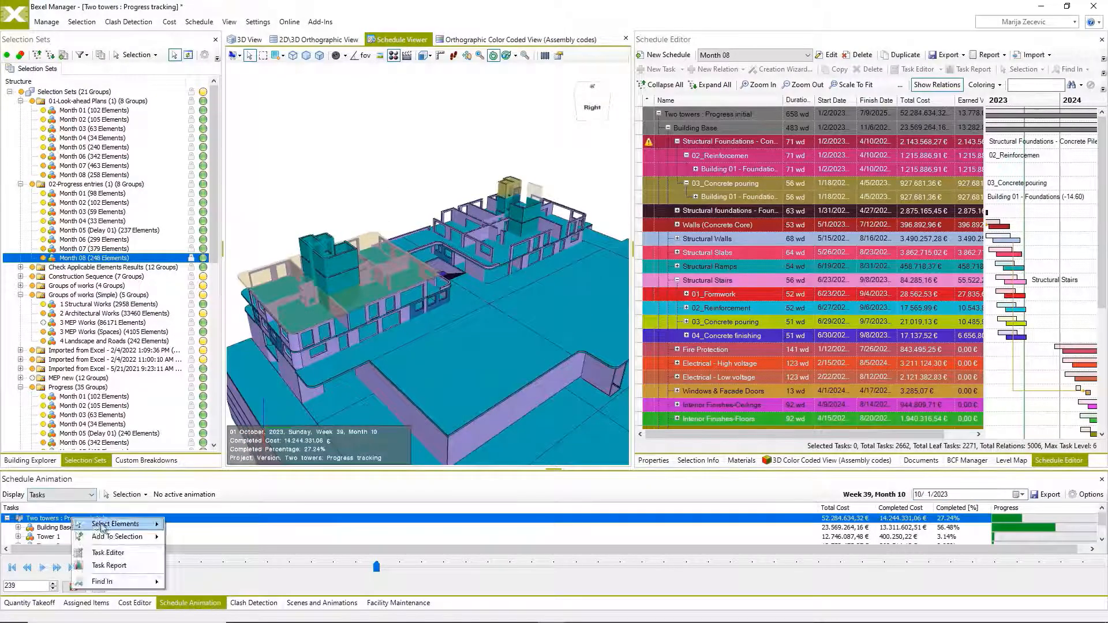
mouse_move(116, 524)
left_click(220, 549)
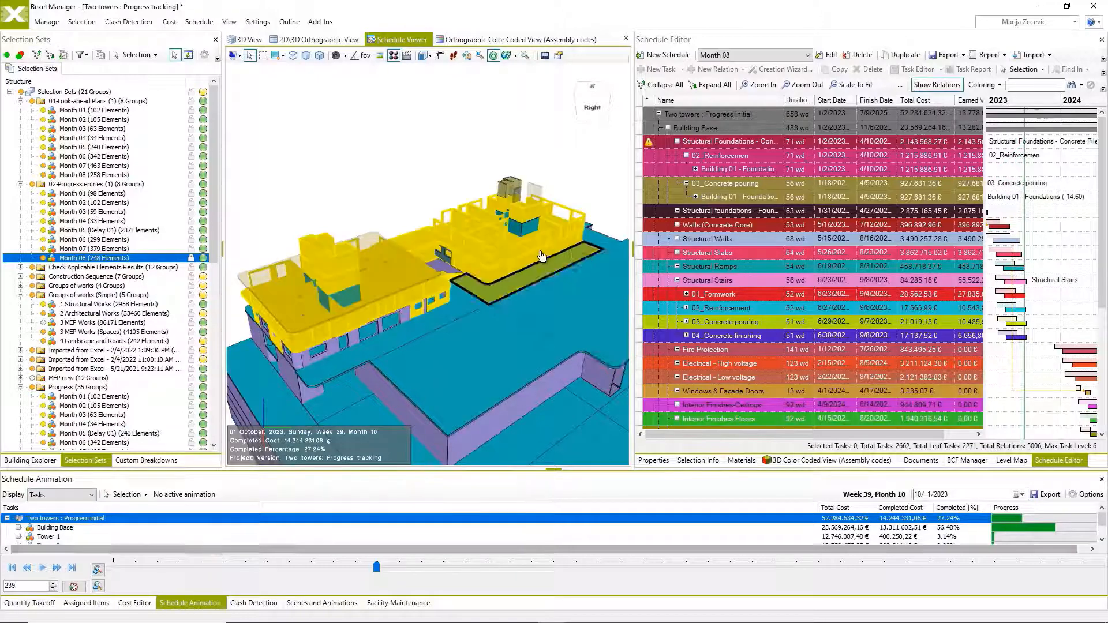
scroll(385, 279, "up", 3)
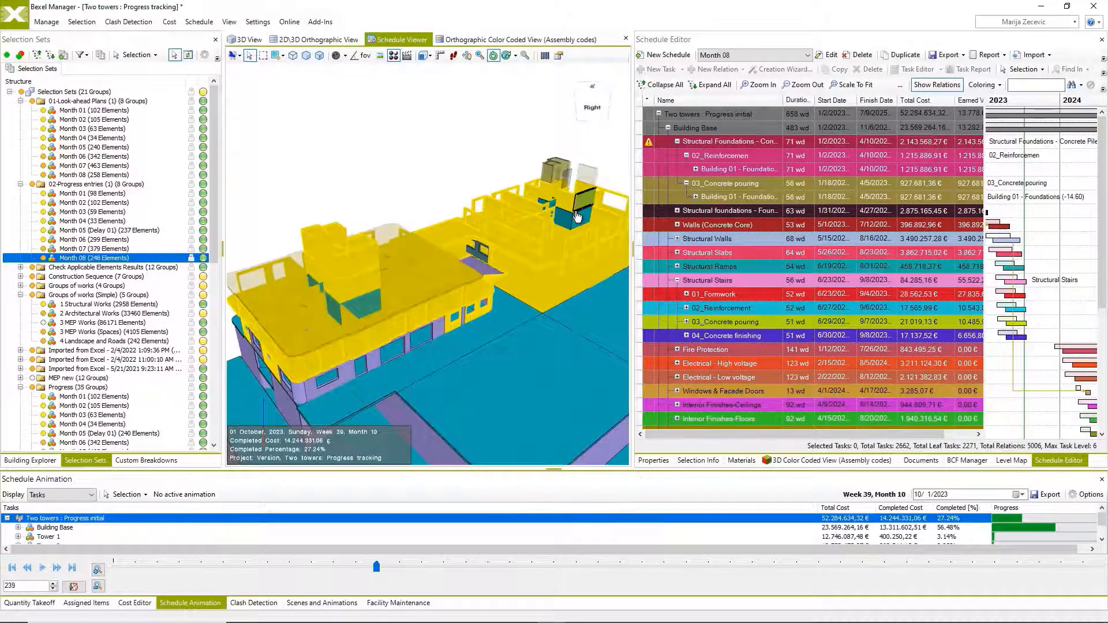
Create a selection set named Month 09 from the selected elements in the 01-Look-ahead Plans (1) folder.
left_click(82, 21)
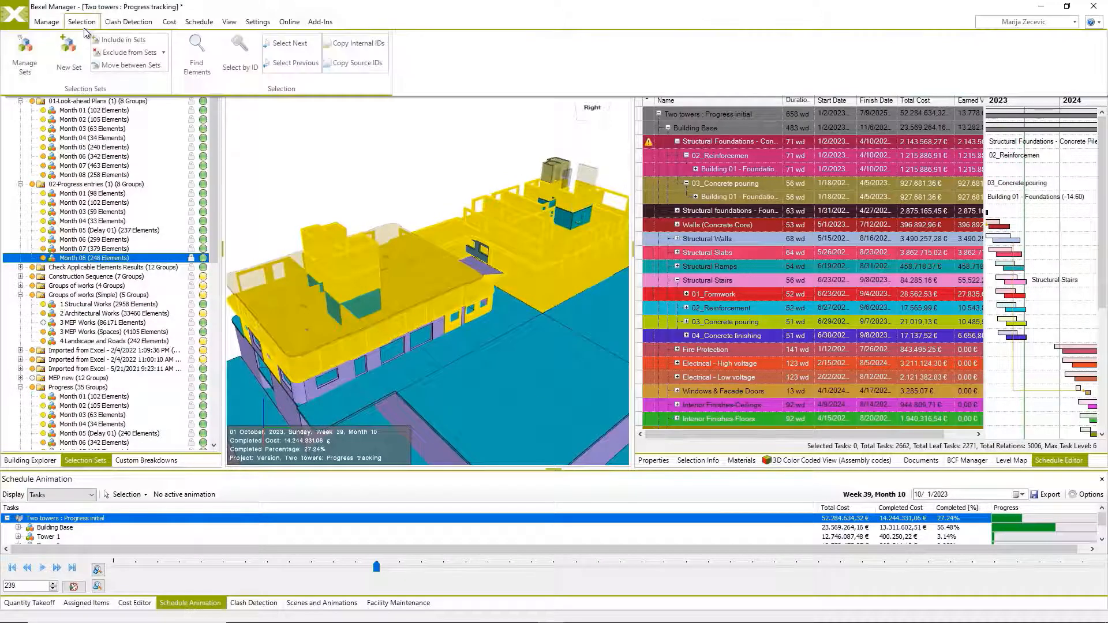
left_click(78, 59)
left_click(793, 159)
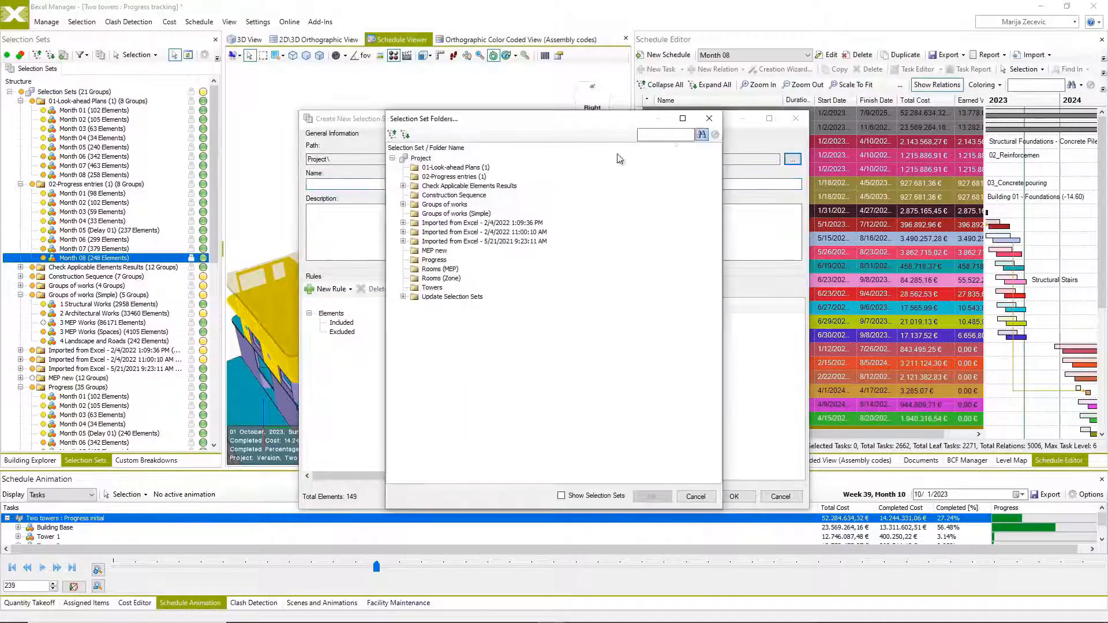
left_click(442, 167)
left_click(655, 497)
left_click(438, 184)
type("Month 09")
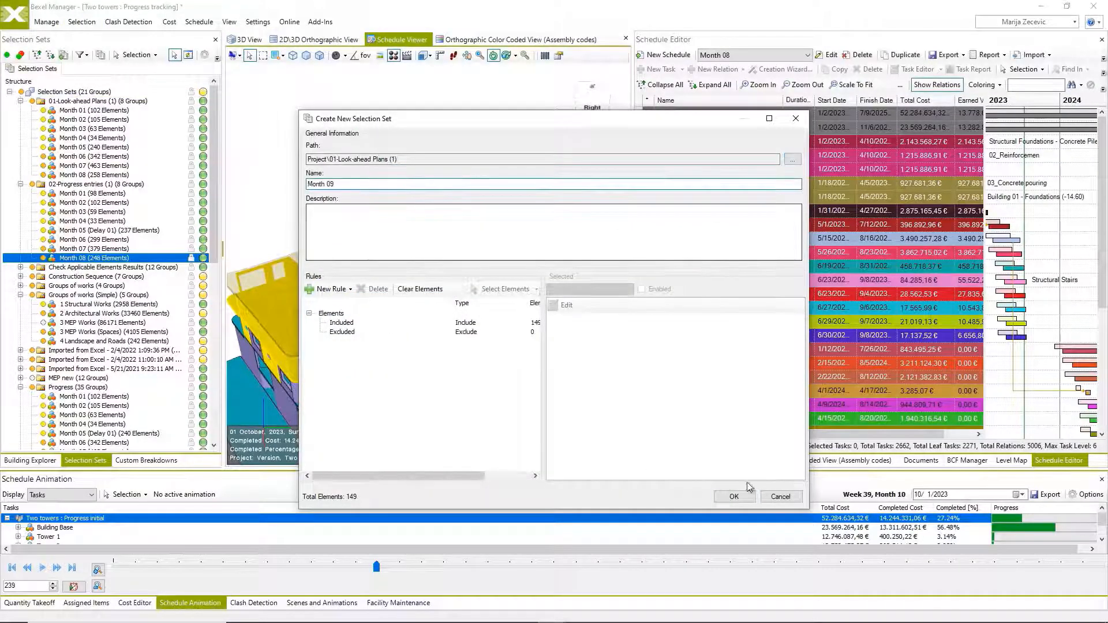
left_click(731, 500)
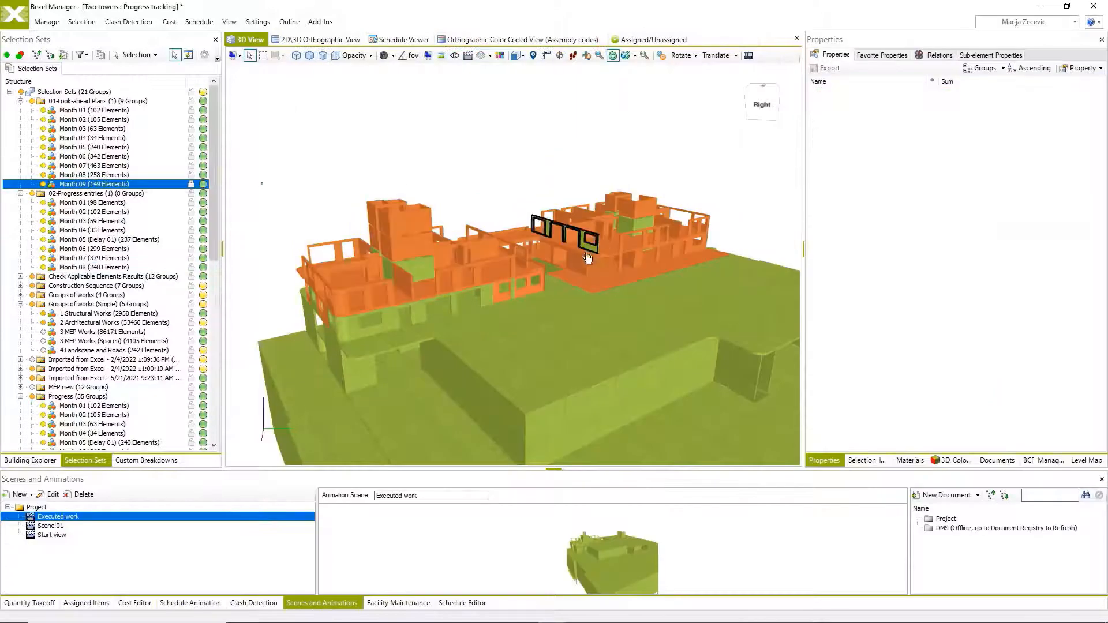
Select the Month 09 set's elements and add a BCF issue titled "Look-ahead for 09 2023".
left_click(119, 184)
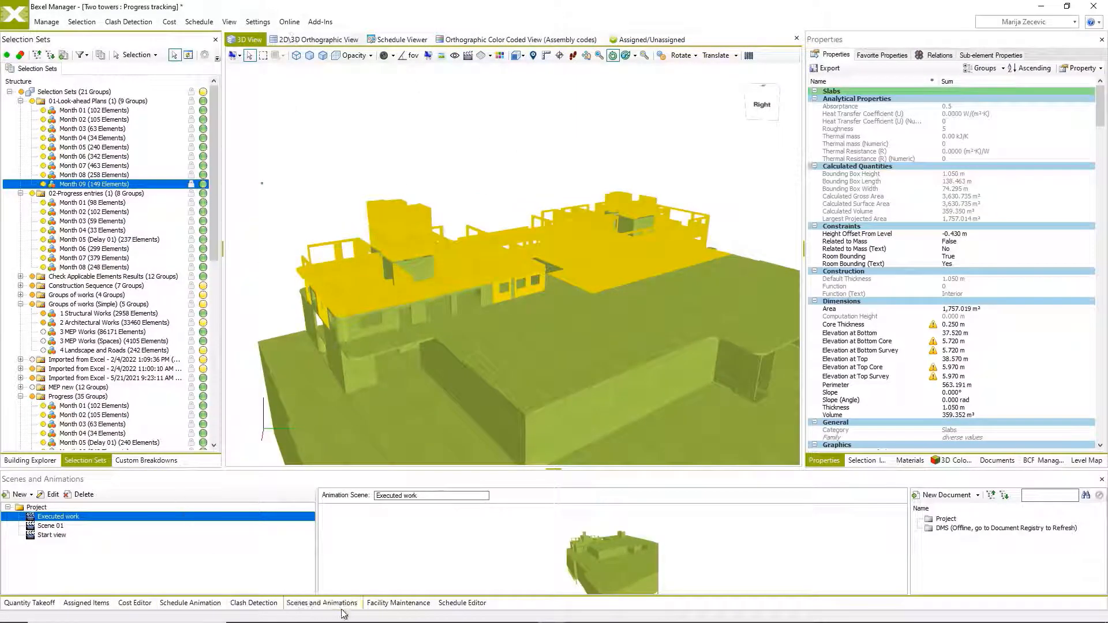
left_click(461, 603)
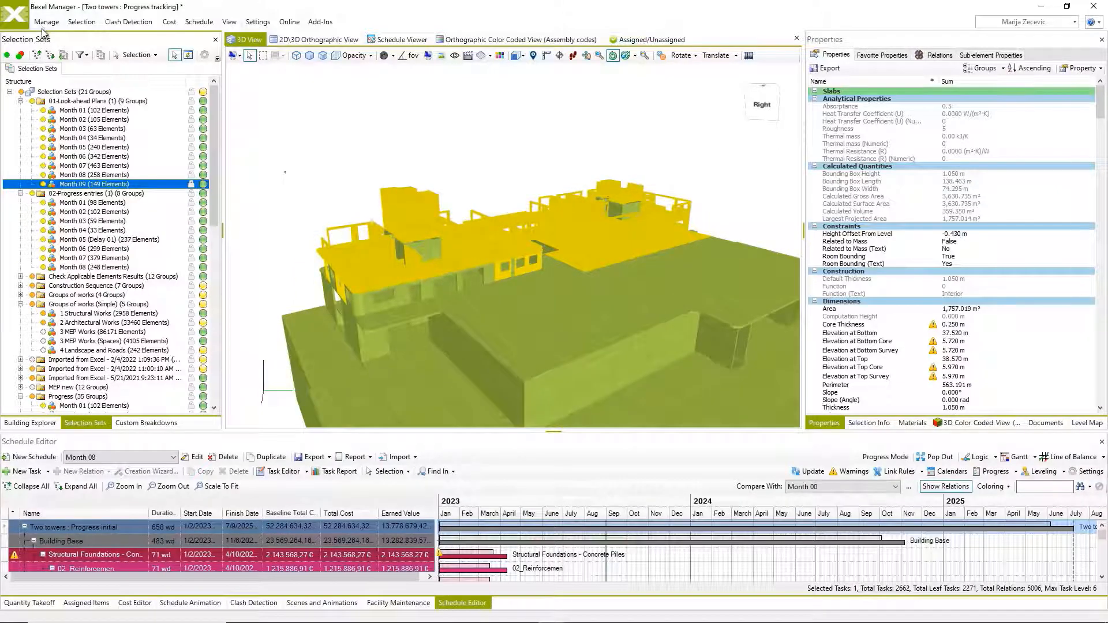
left_click(45, 23)
left_click(623, 60)
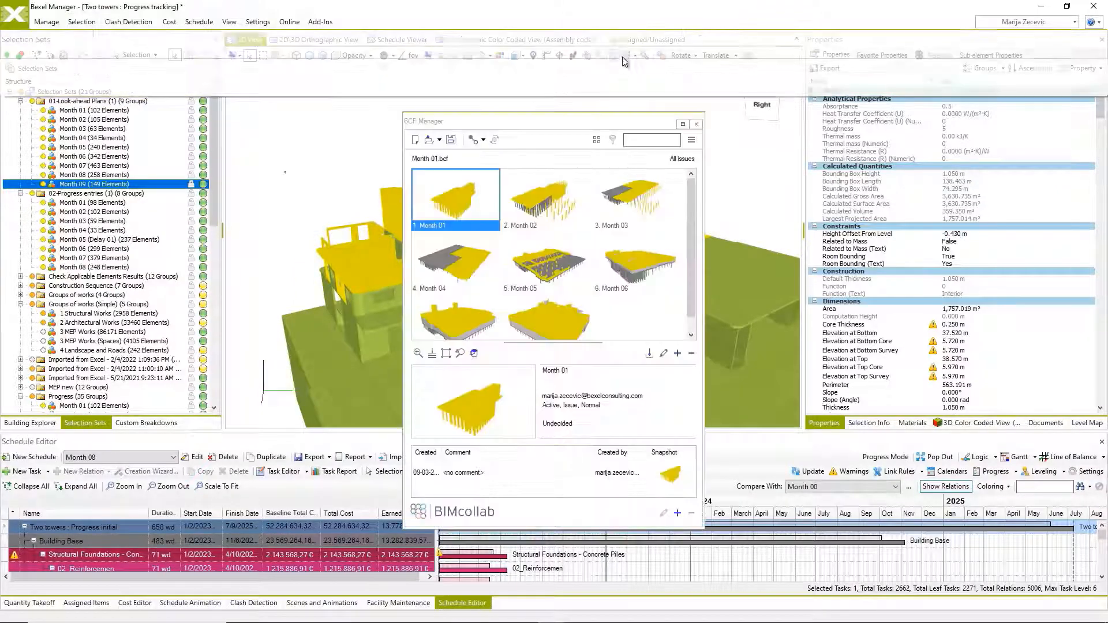
left_click(678, 354)
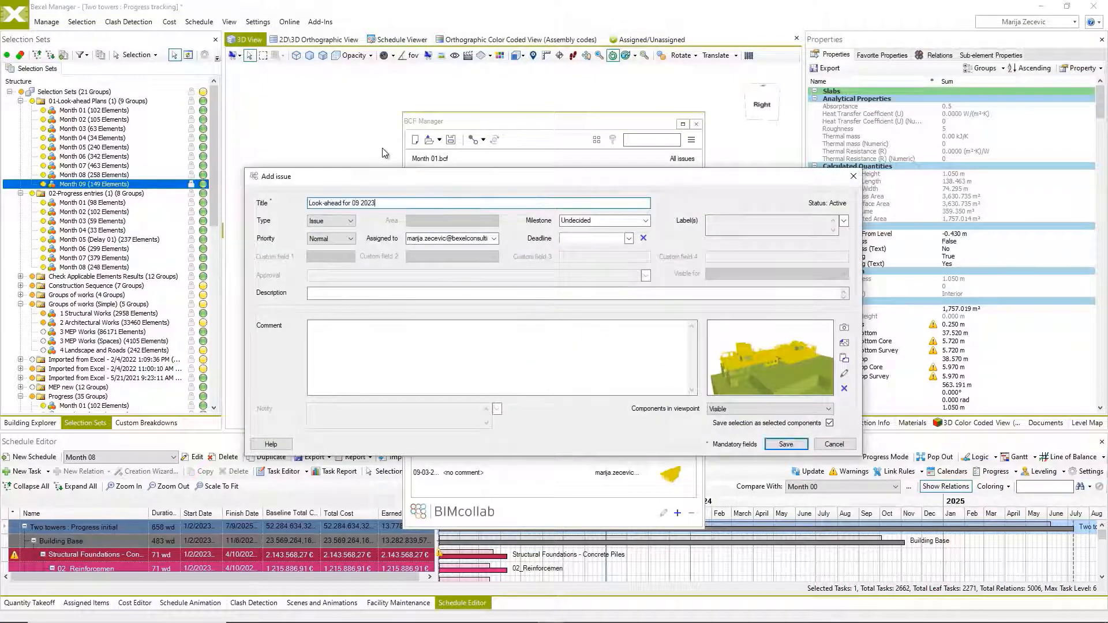
left_click(786, 444)
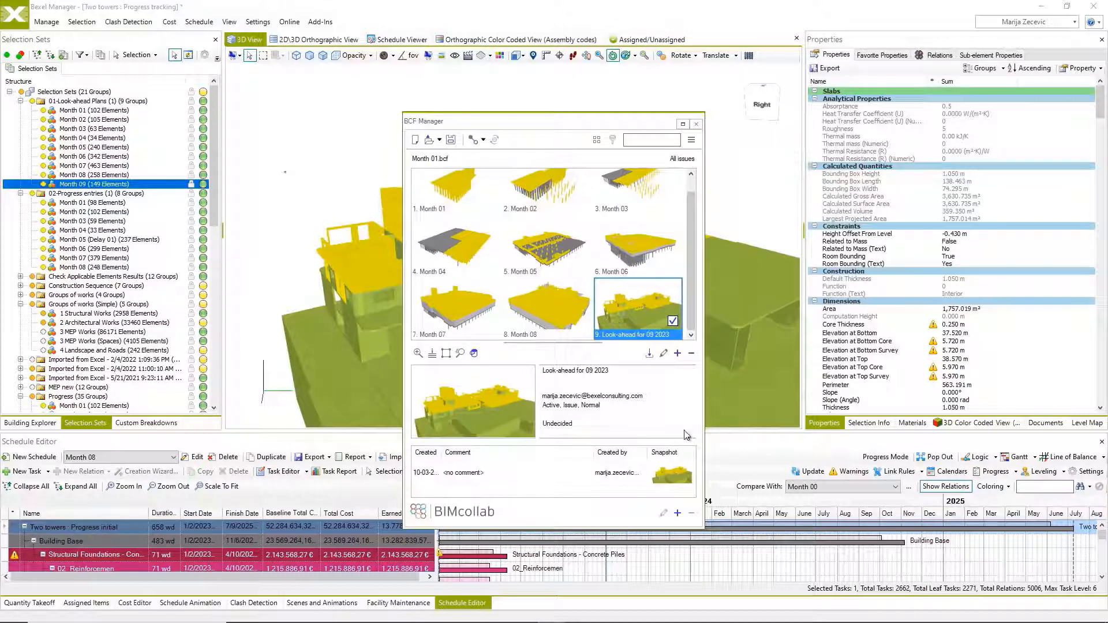
Save the issues as the BCF 2.1 file "Look-ahead plan for 09 2023" in BEXEL Manager Two Towers and close the BCF Manager.
left_click(452, 141)
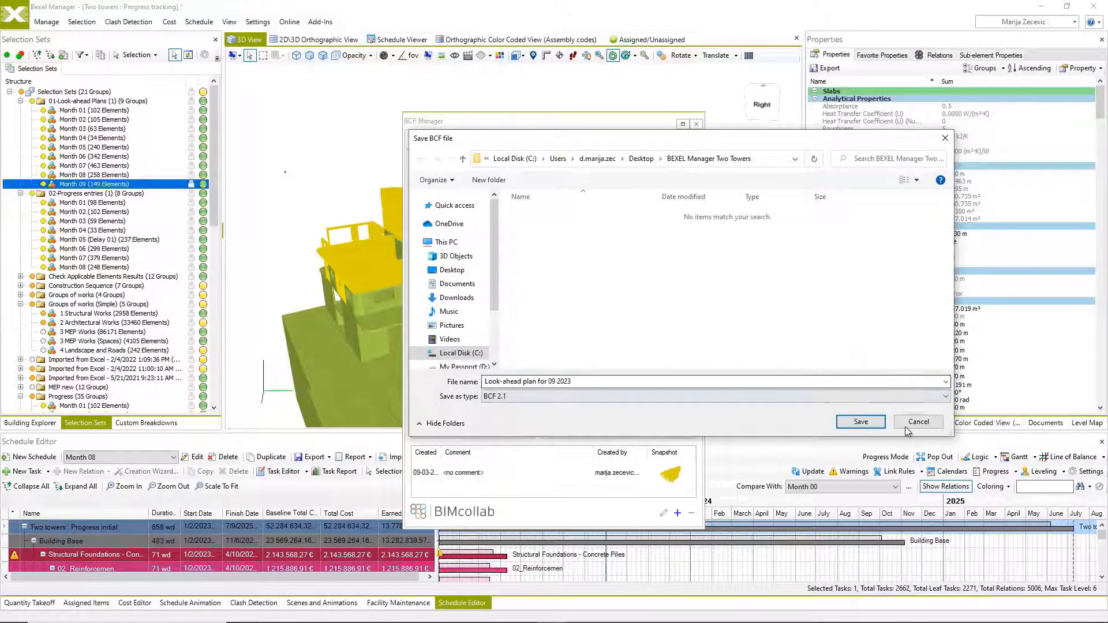
left_click(862, 423)
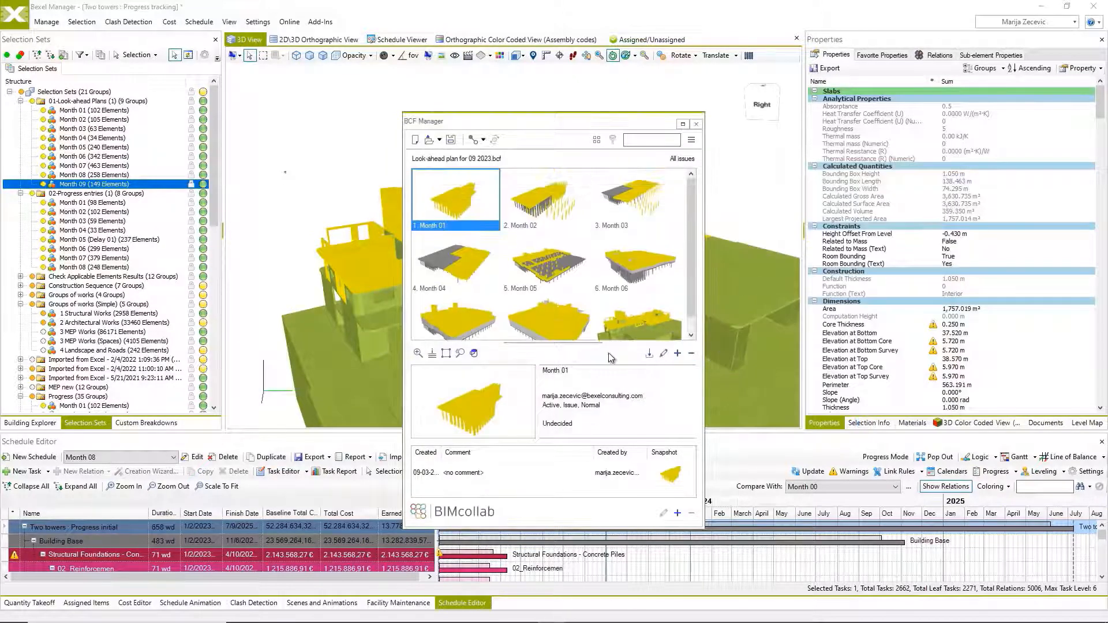
left_click(696, 125)
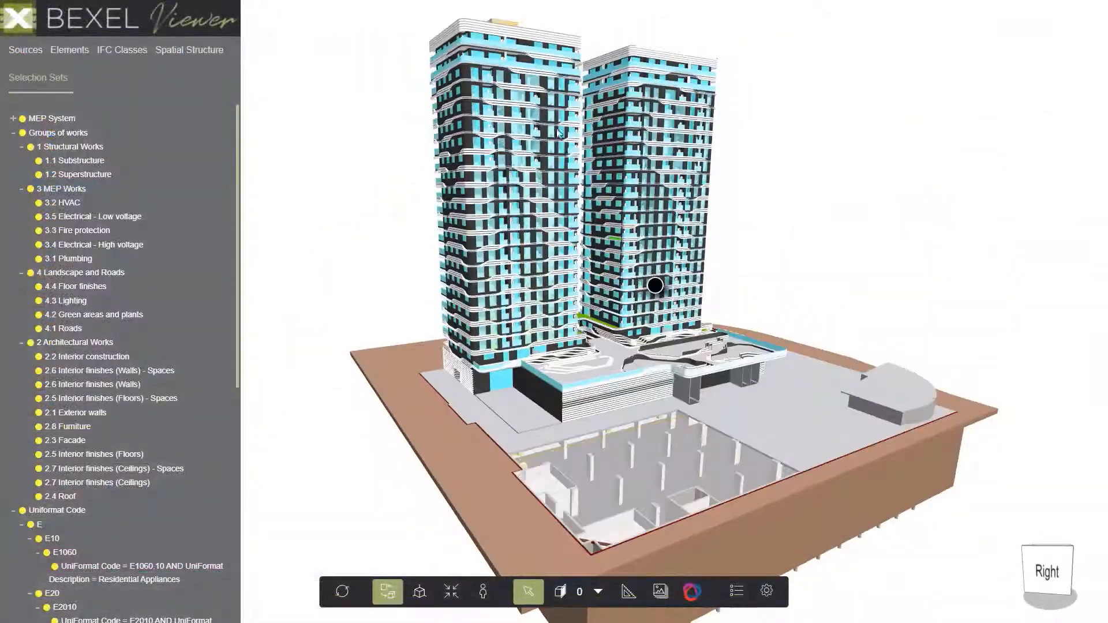
Switch to BEXEL Viewer and load the BCF file "Look-ahead plan for 09 2023.bcf".
scroll(553, 74, "up", 5)
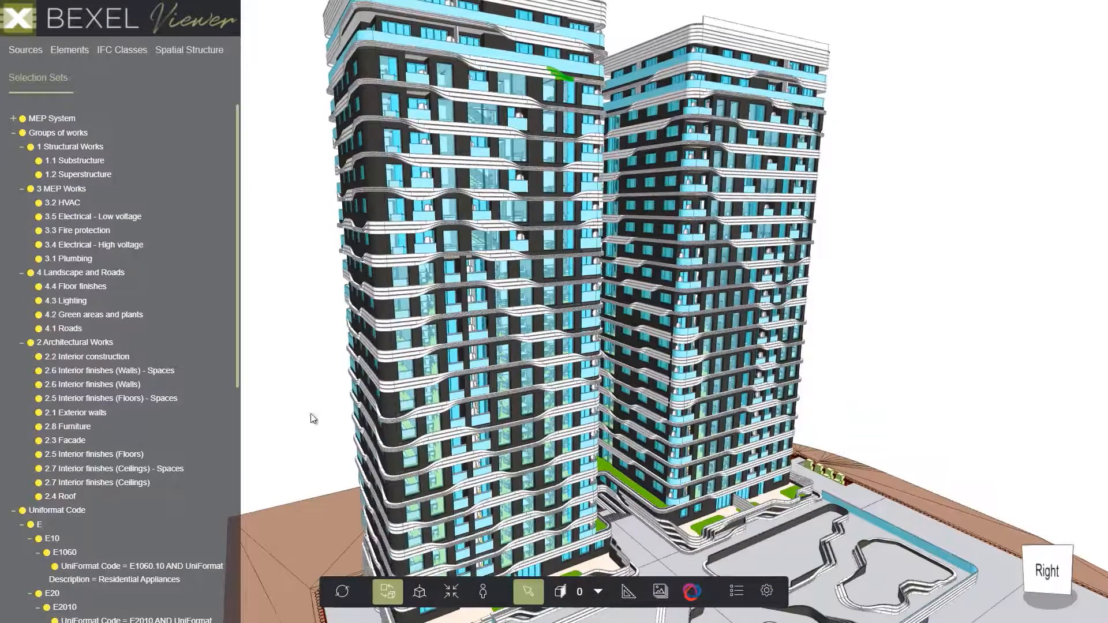
left_click(701, 592)
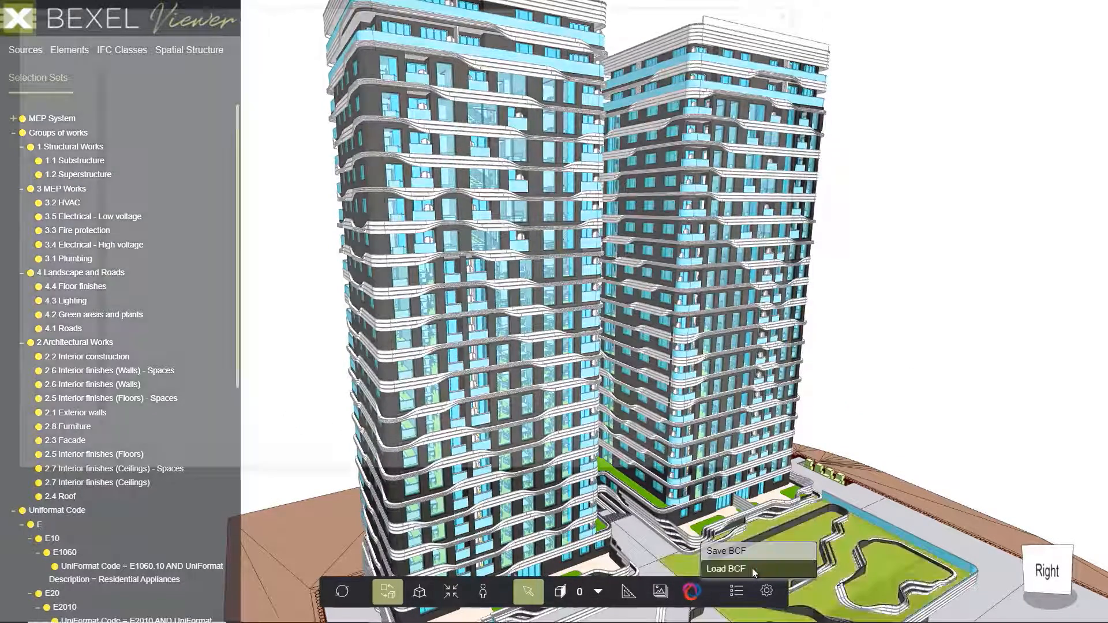
left_click(753, 570)
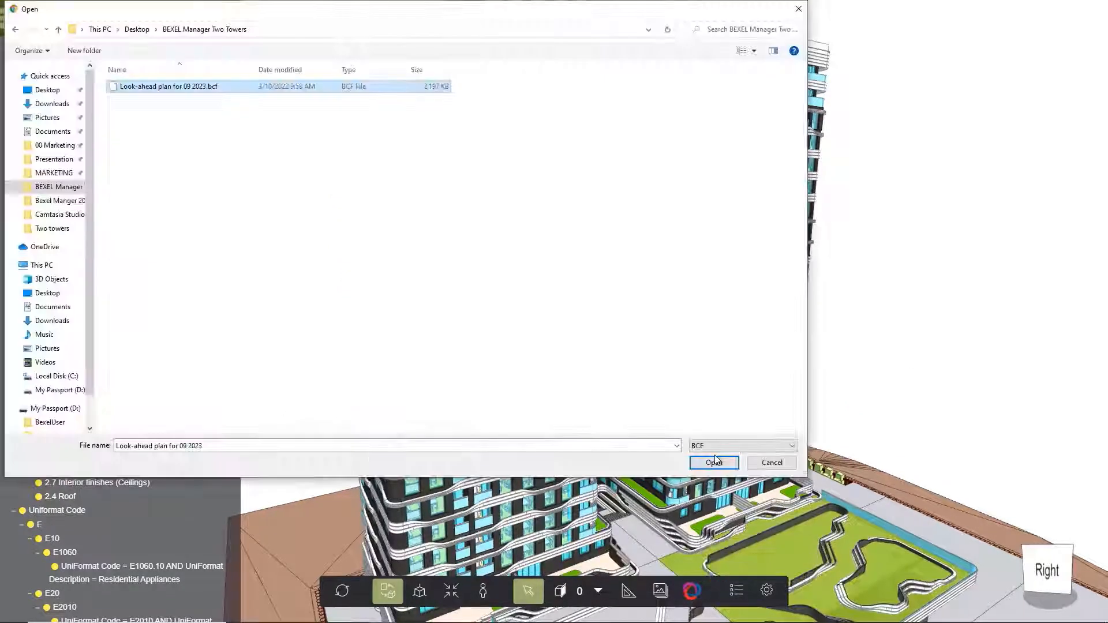
left_click(714, 463)
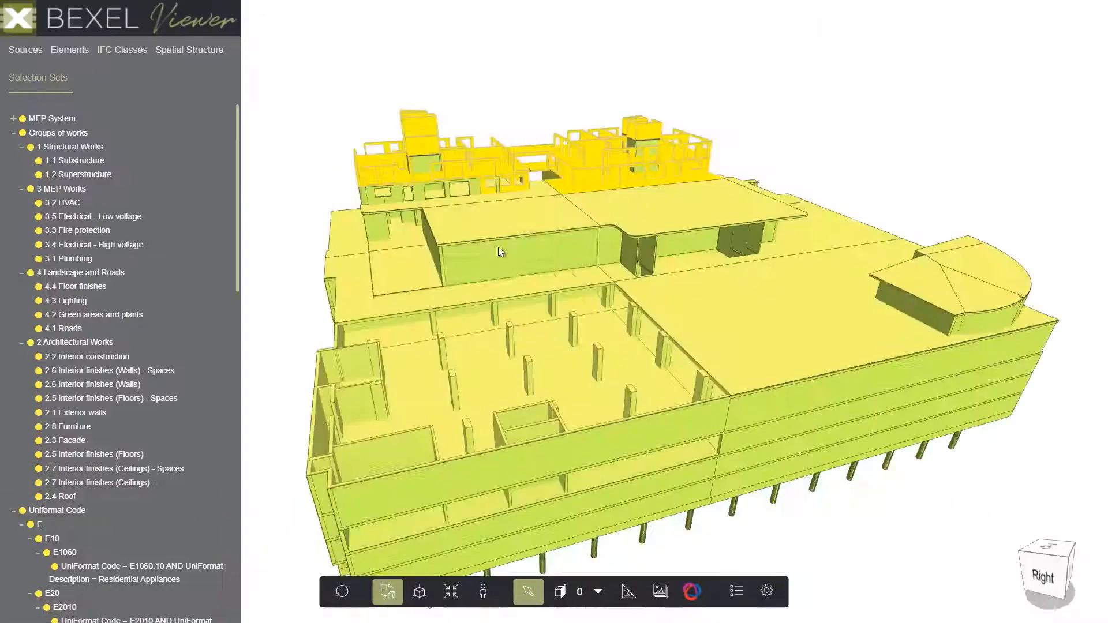
Isolate the look-ahead elements by hiding all others and turn the model to show both towers' floors.
right_click(631, 160)
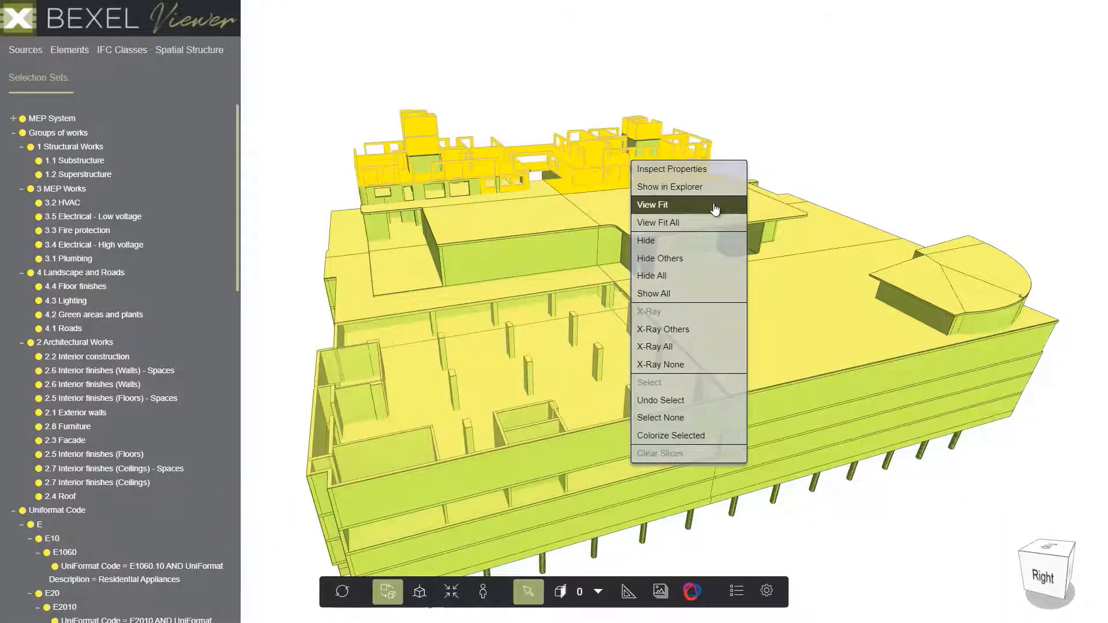
left_click(703, 266)
left_click_drag(483, 255, 560, 330)
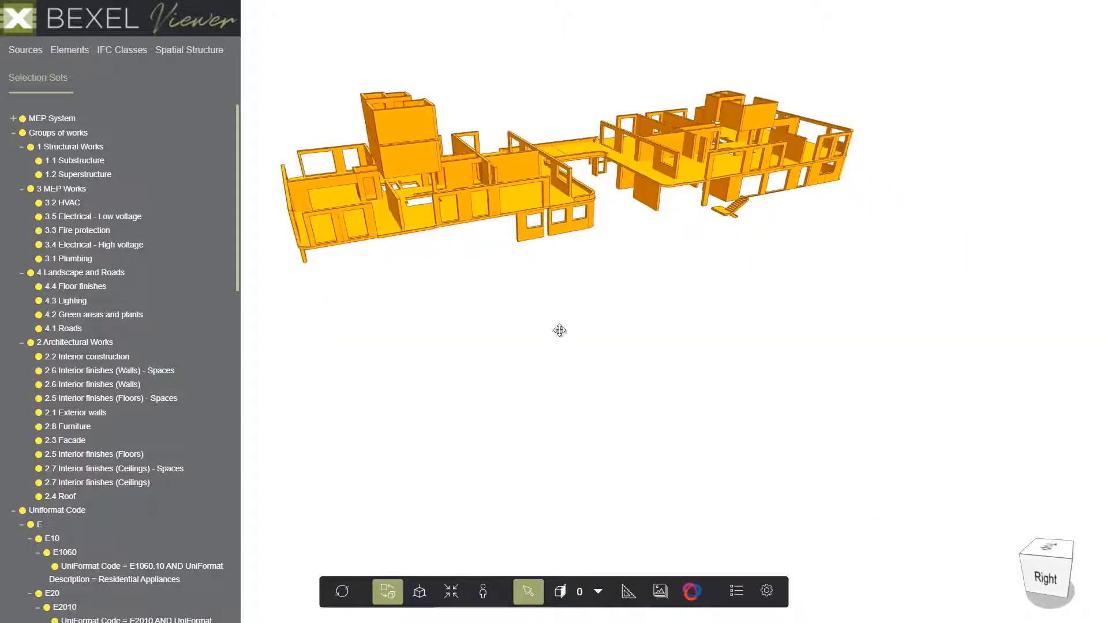
middle_click_drag(511, 238, 559, 322)
Select several walls in both towers, including the upper core walls, and hide them from the look-ahead elements.
scroll(559, 321, "up", 3)
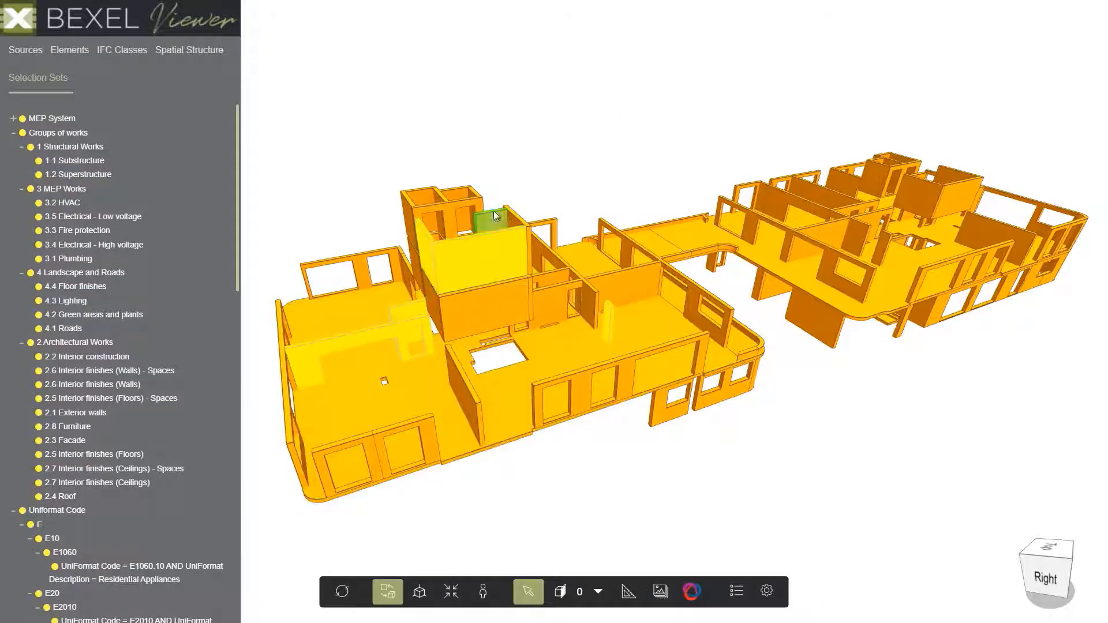
left_click_drag(745, 333, 610, 353)
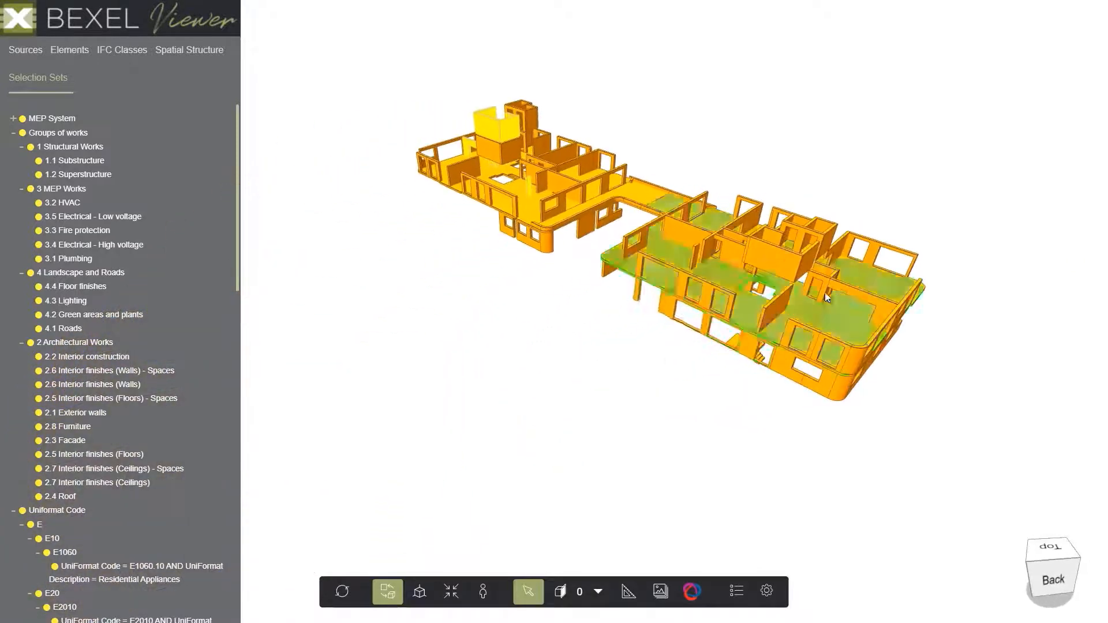
scroll(827, 269, "up", 3)
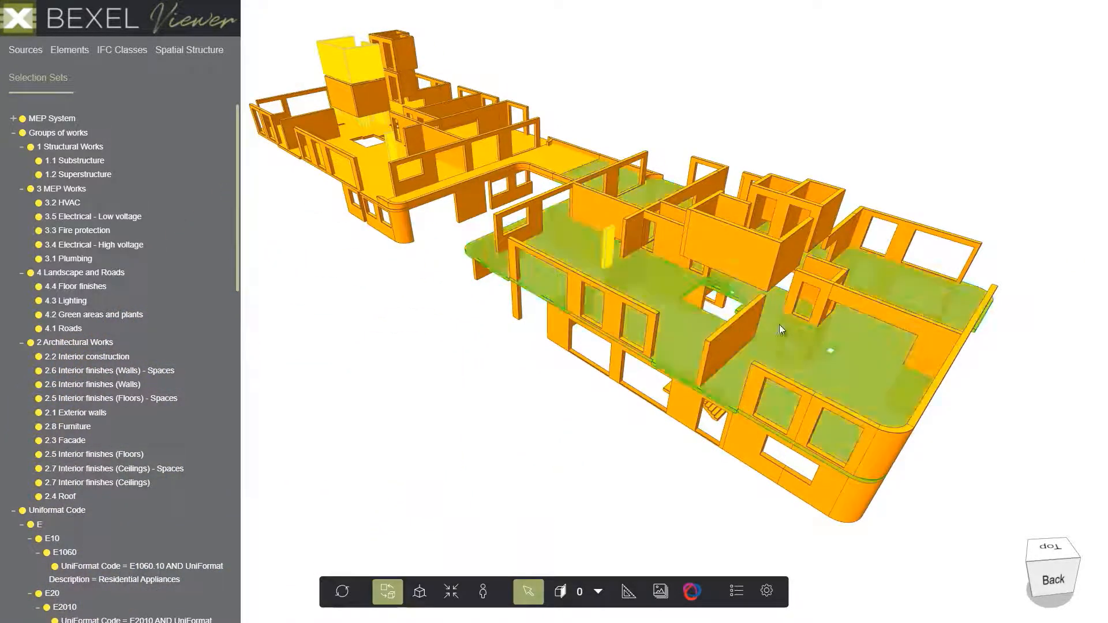
right_click(823, 291)
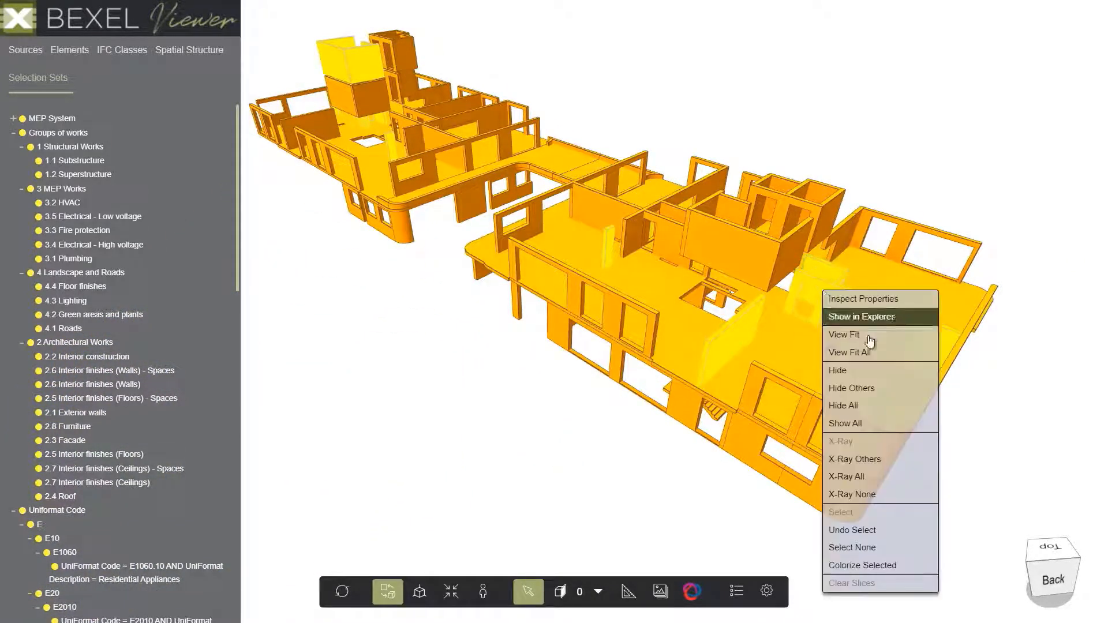
left_click(894, 376)
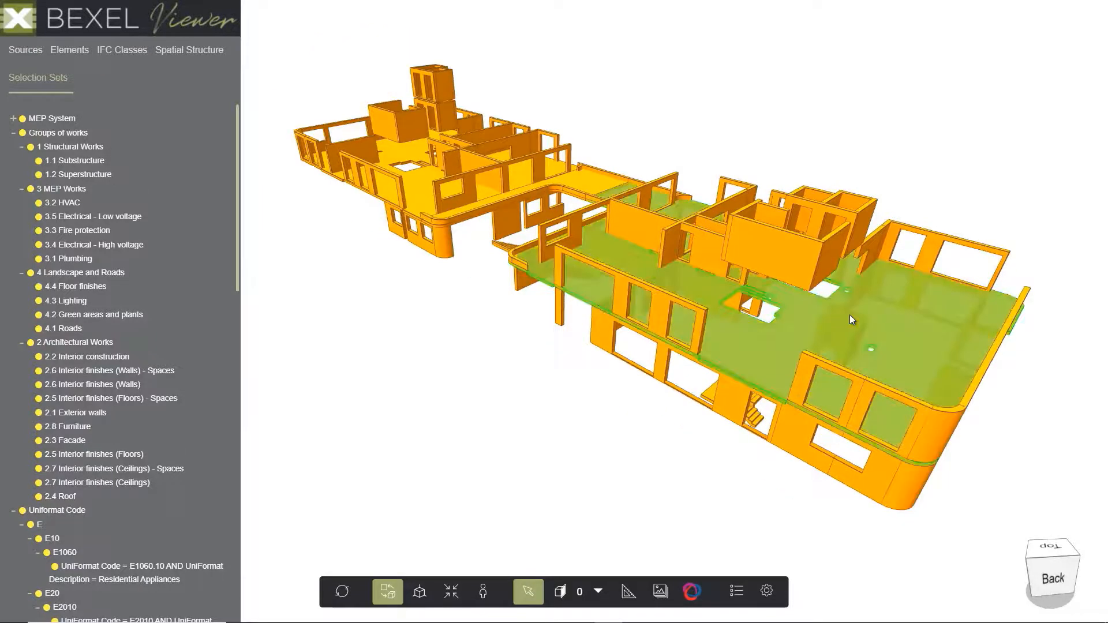
Save the visible elements as the BCF file "Actual progress for 09 2023" in the BEXEL Manager Two Towers folder.
left_click(692, 592)
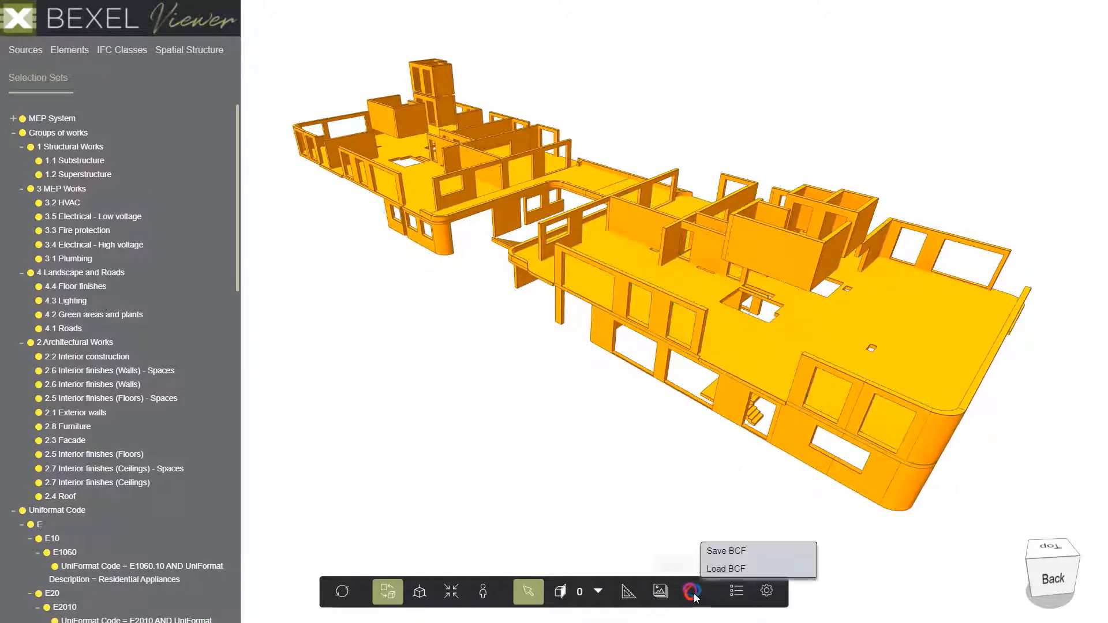
left_click(745, 552)
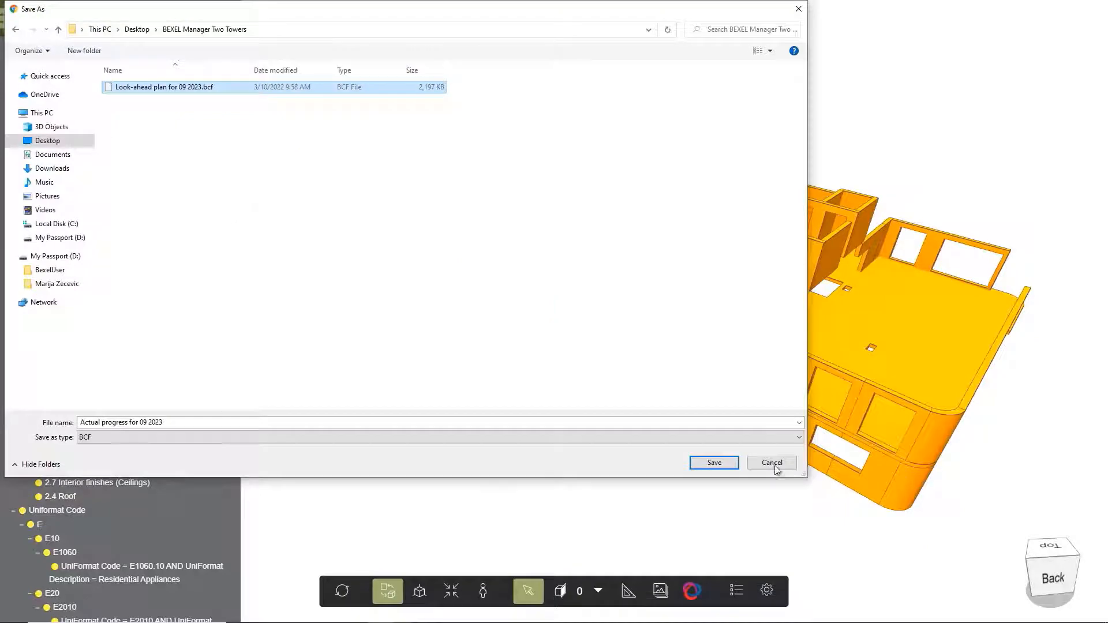
left_click(714, 463)
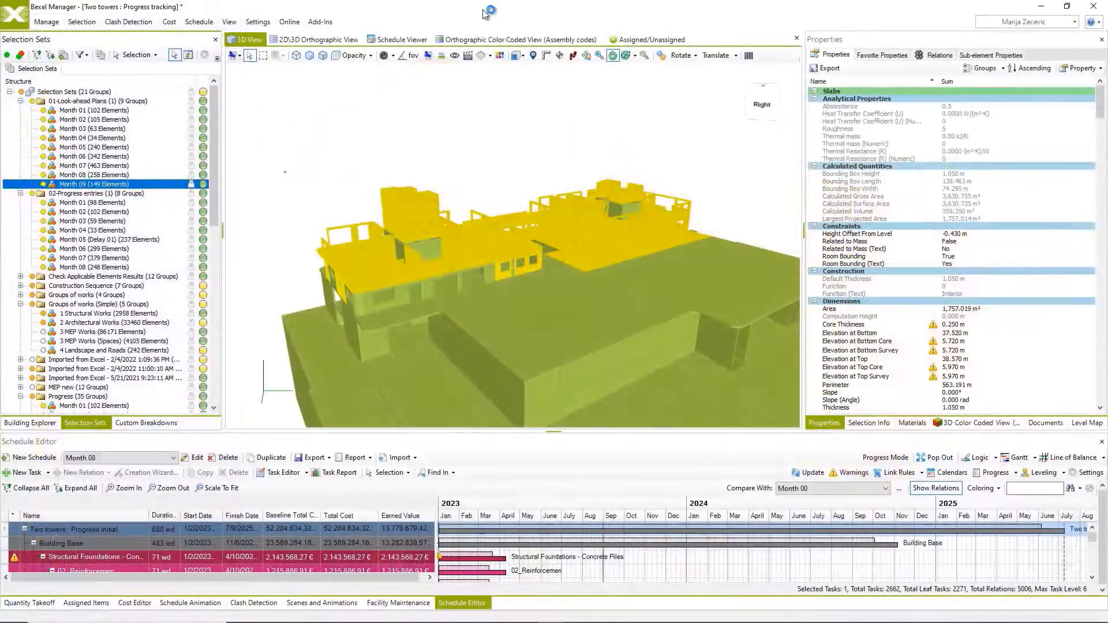
Clear the element selection and load the BCF file "Actual progress for 09 2023.bcf" into the BCF Manager.
left_click(514, 146)
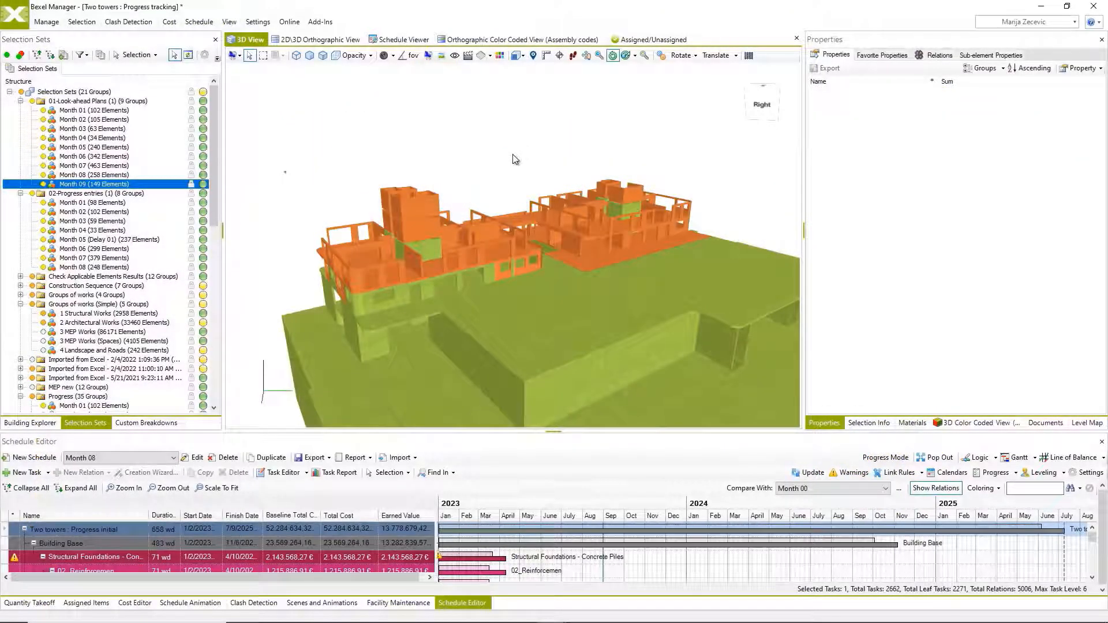
left_click(51, 23)
left_click(598, 61)
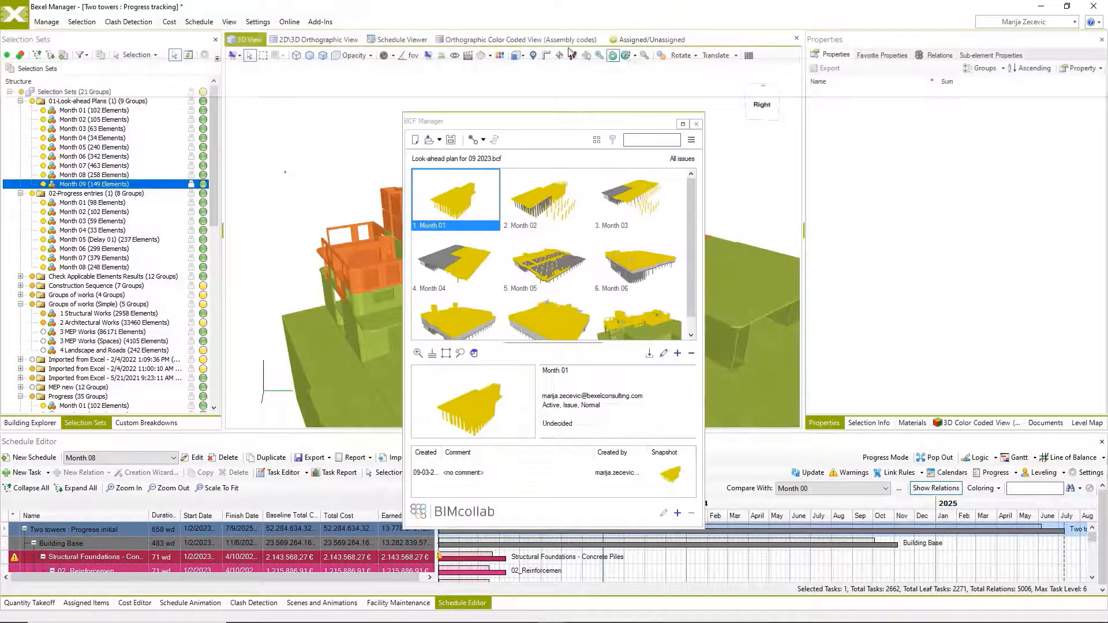
scroll(595, 268, "down", 1)
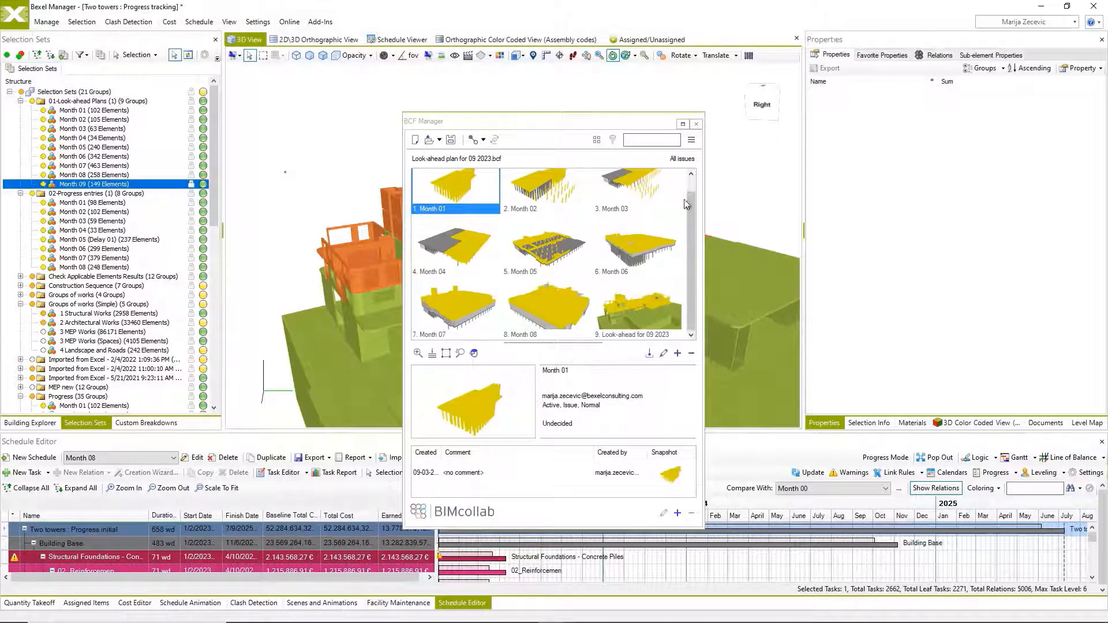
left_click(429, 141)
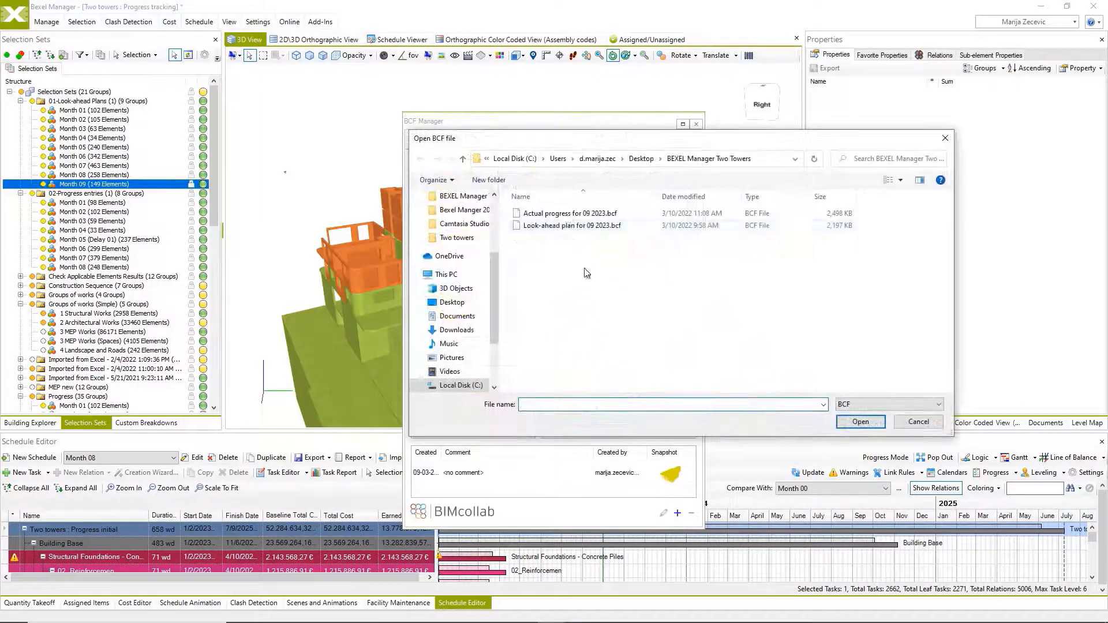
left_click(570, 214)
left_click(854, 424)
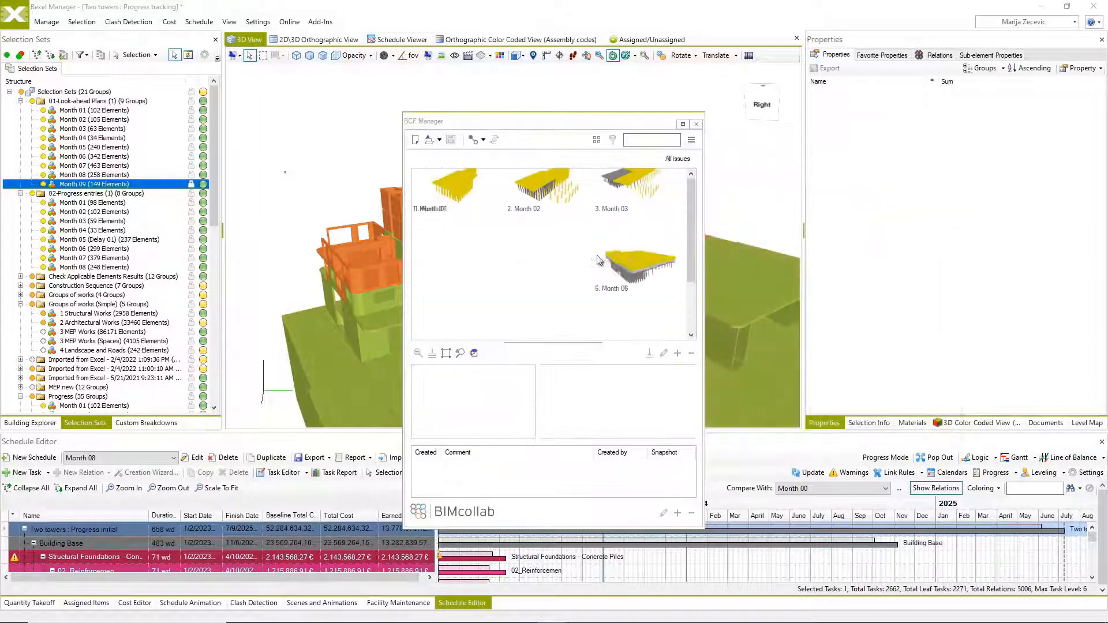
Apply the issue "Actual progress for 09 2023" to the 3D view and close the BCF Manager.
scroll(577, 255, "down", 4)
left_click(480, 315)
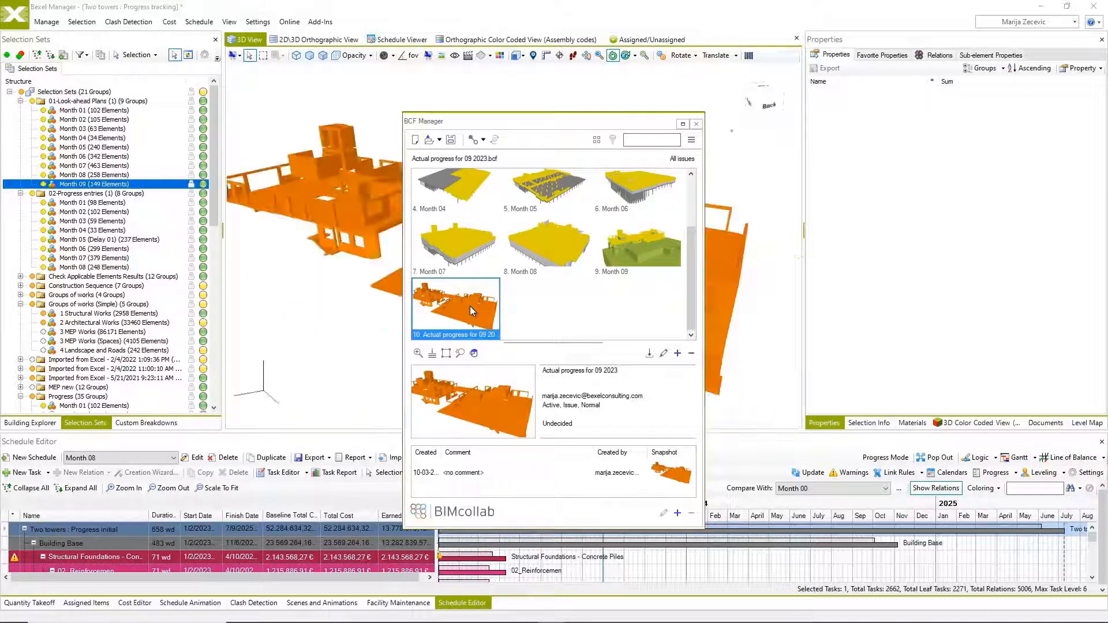
left_click(696, 124)
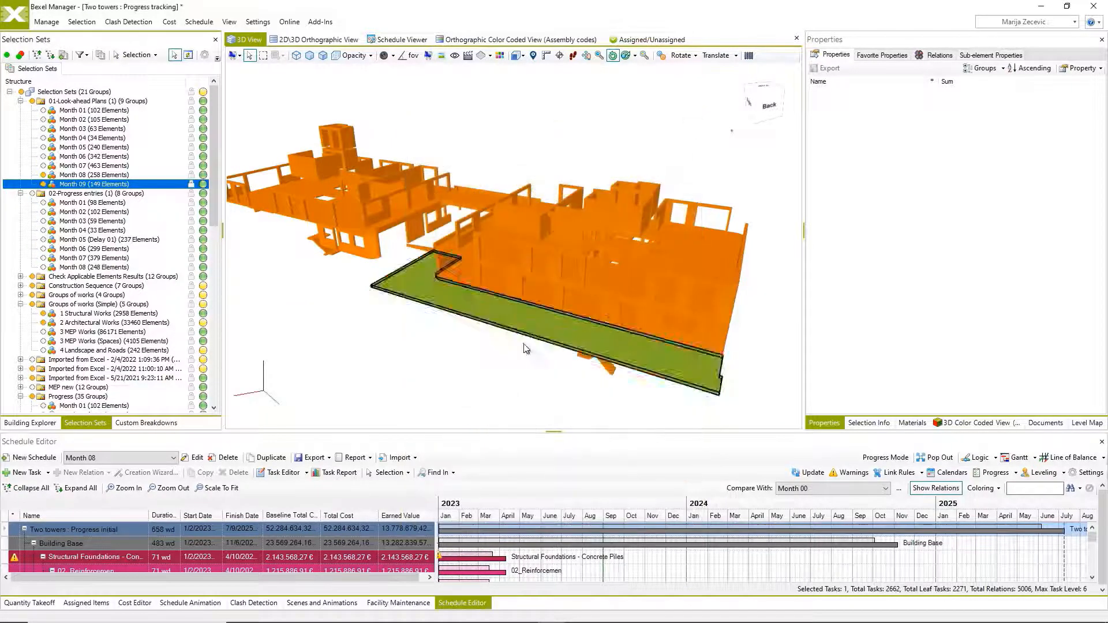
Save all the visible elements as a new selection set "Month 09" in the folder "02-Progress entries (1)".
left_click(522, 349)
left_click(46, 22)
left_click(81, 22)
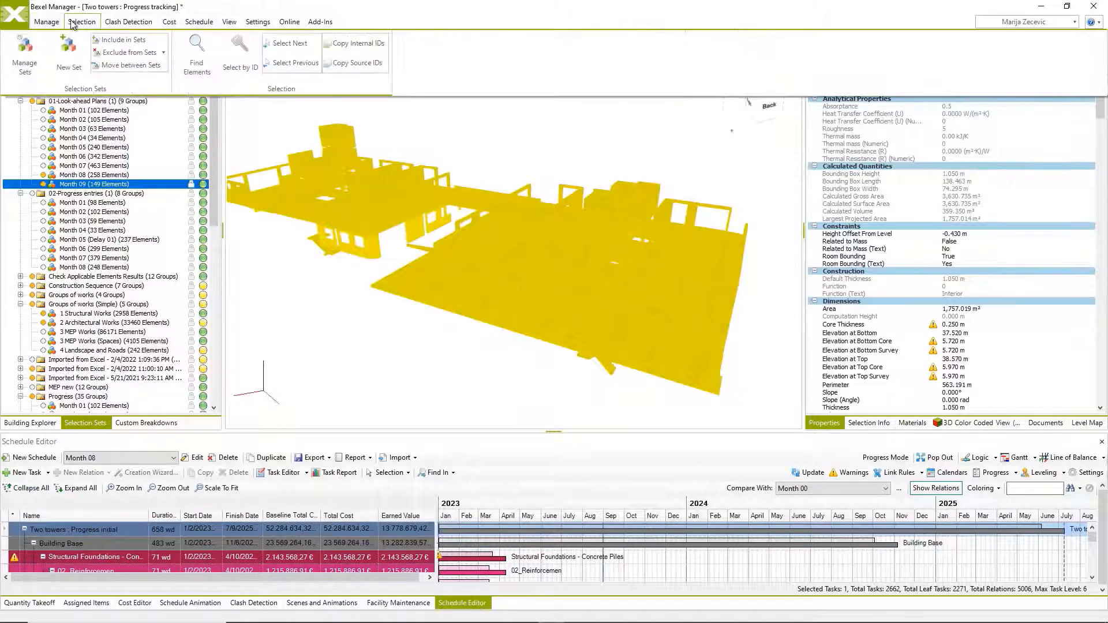
left_click(67, 58)
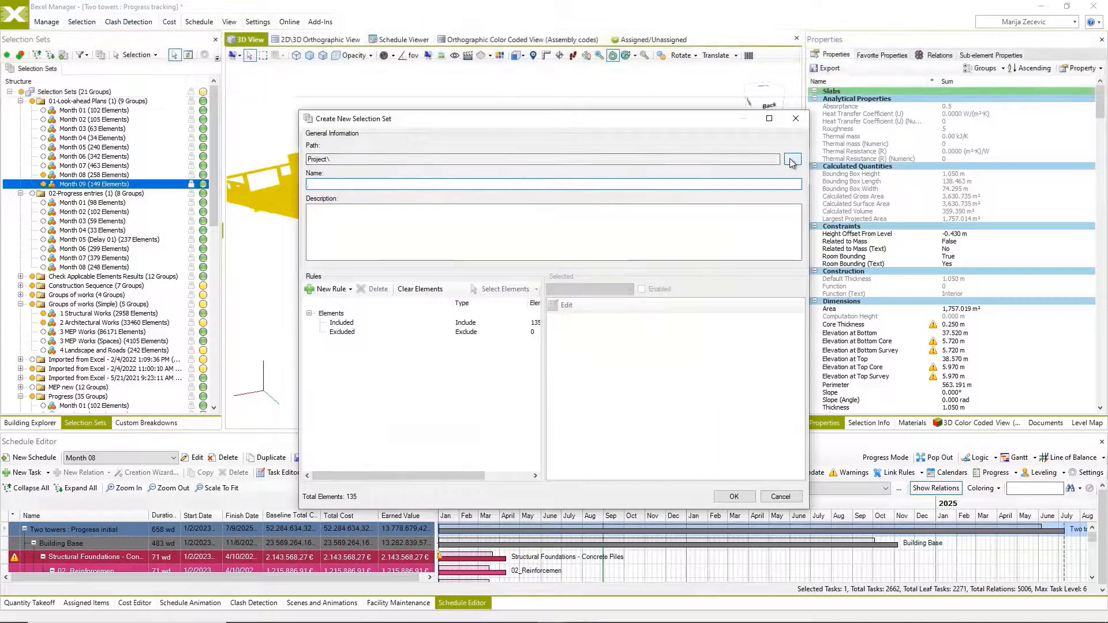
left_click(791, 159)
left_click(431, 178)
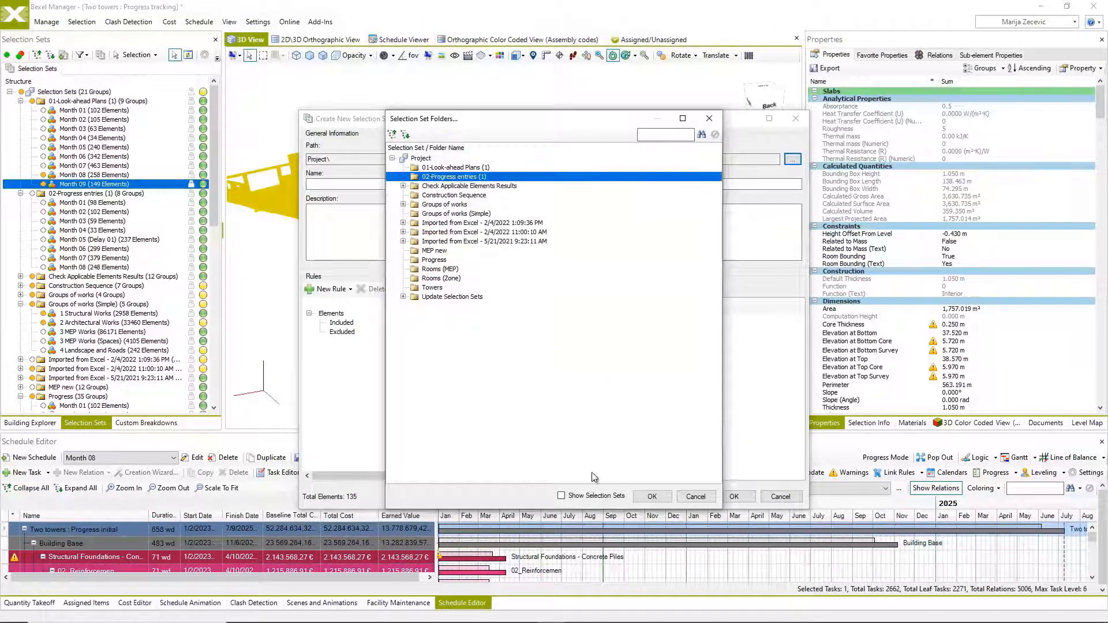
left_click(652, 497)
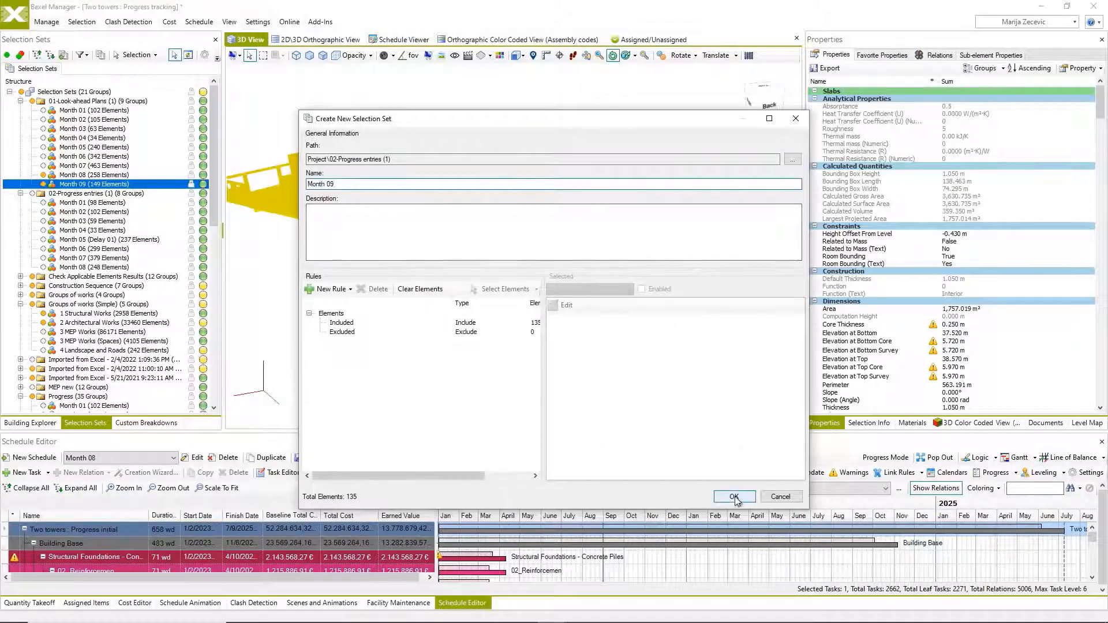
left_click(734, 497)
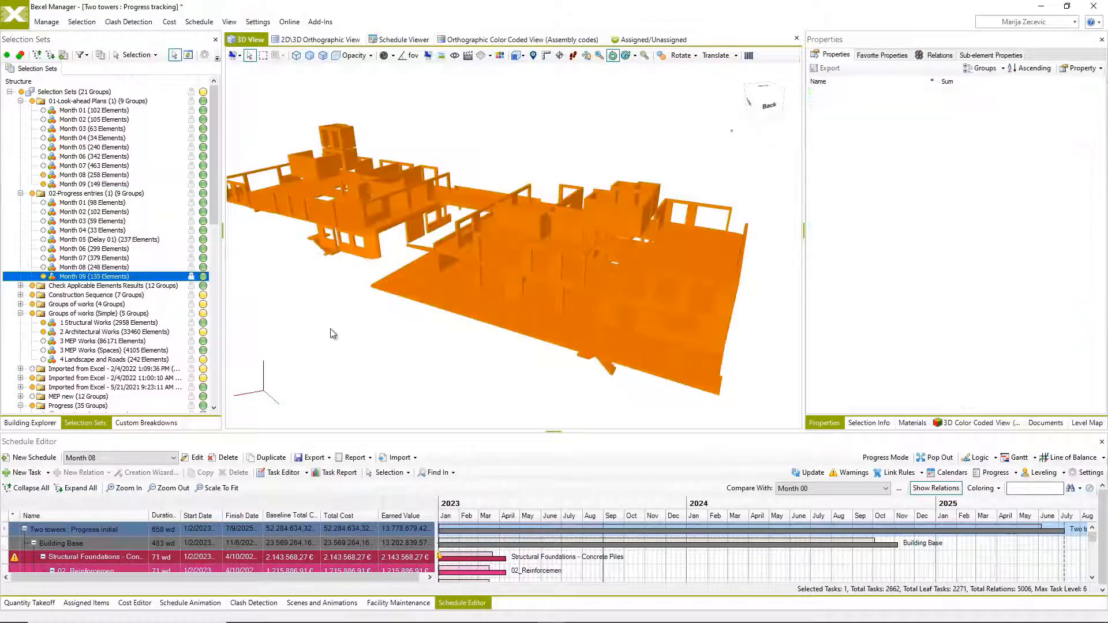
Duplicate the Month 08 schedule under the name "Month 09".
left_click(272, 456)
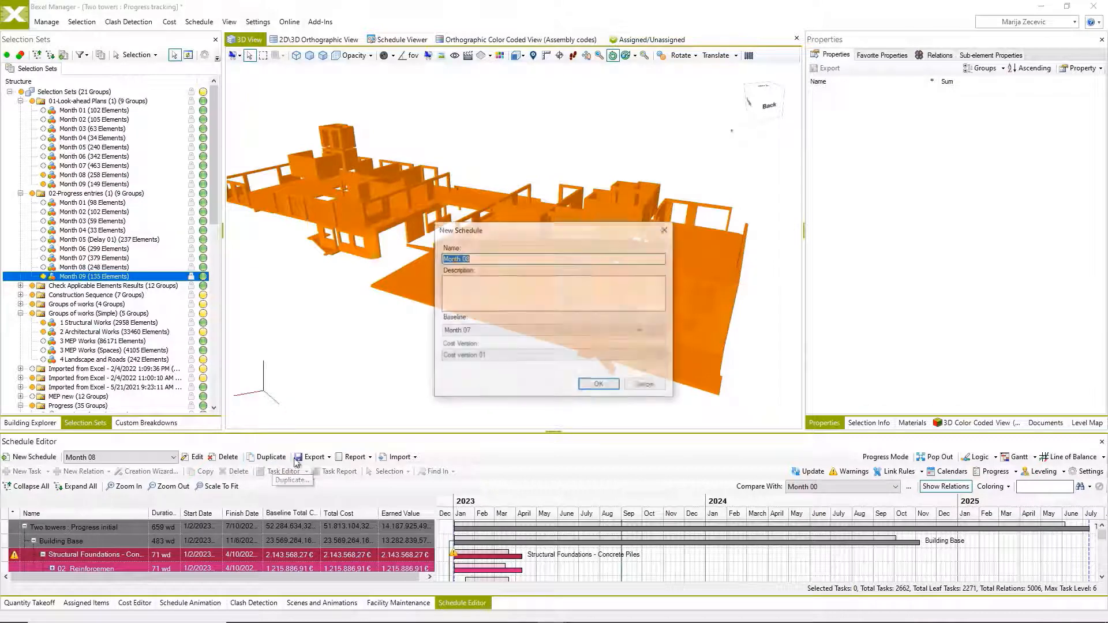
left_click_drag(469, 258, 466, 260)
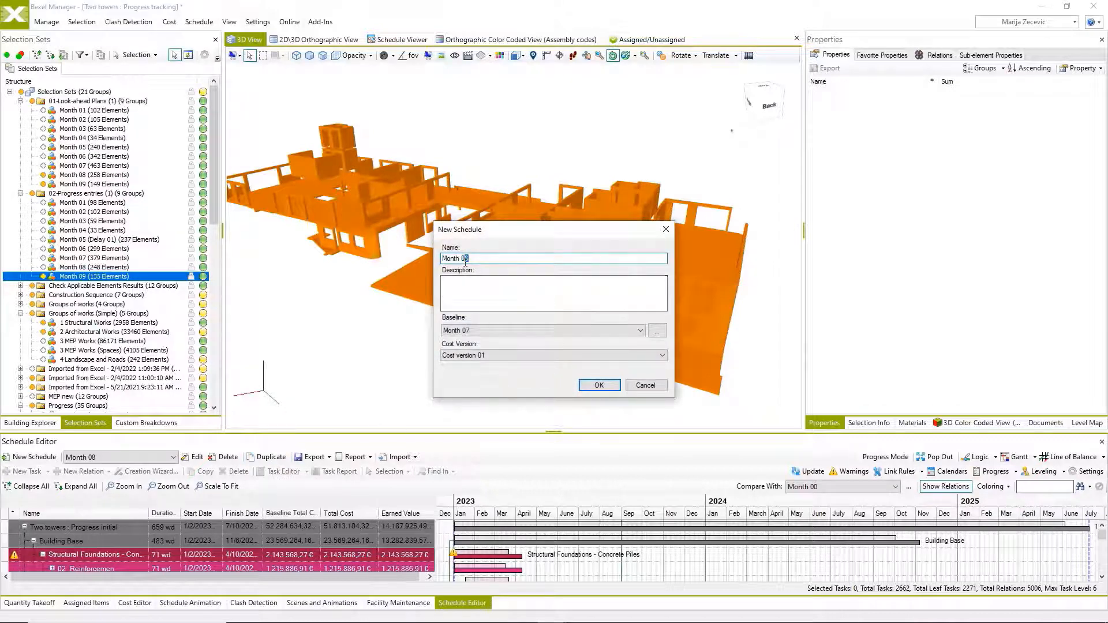
type("9")
left_click(599, 385)
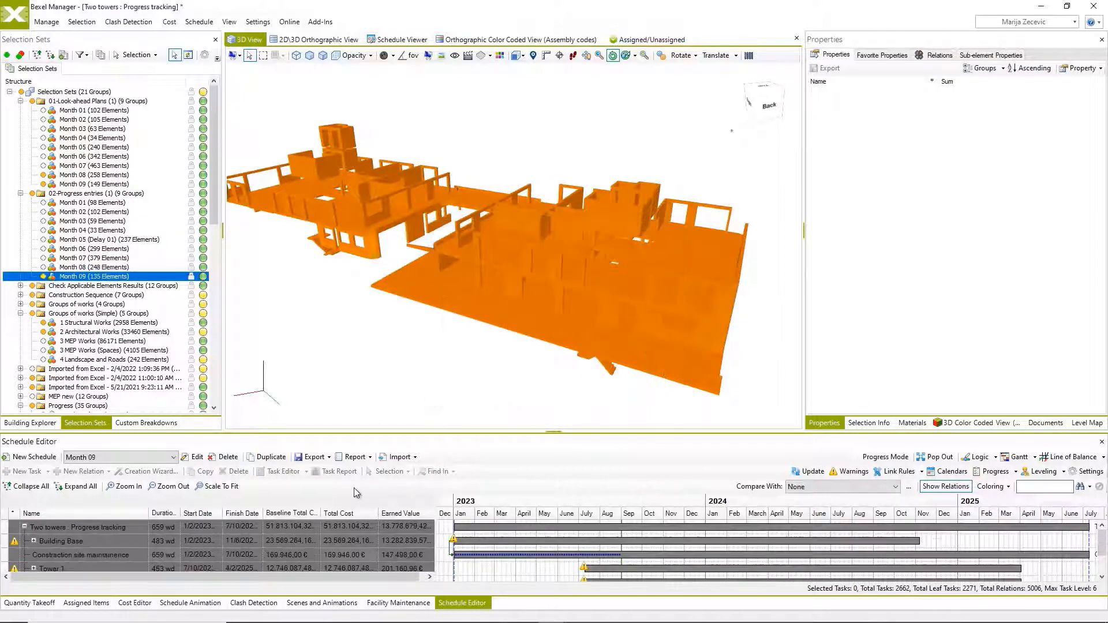
Start a new schedule progress entry and set its finish date to October 01, 2023.
left_click(991, 472)
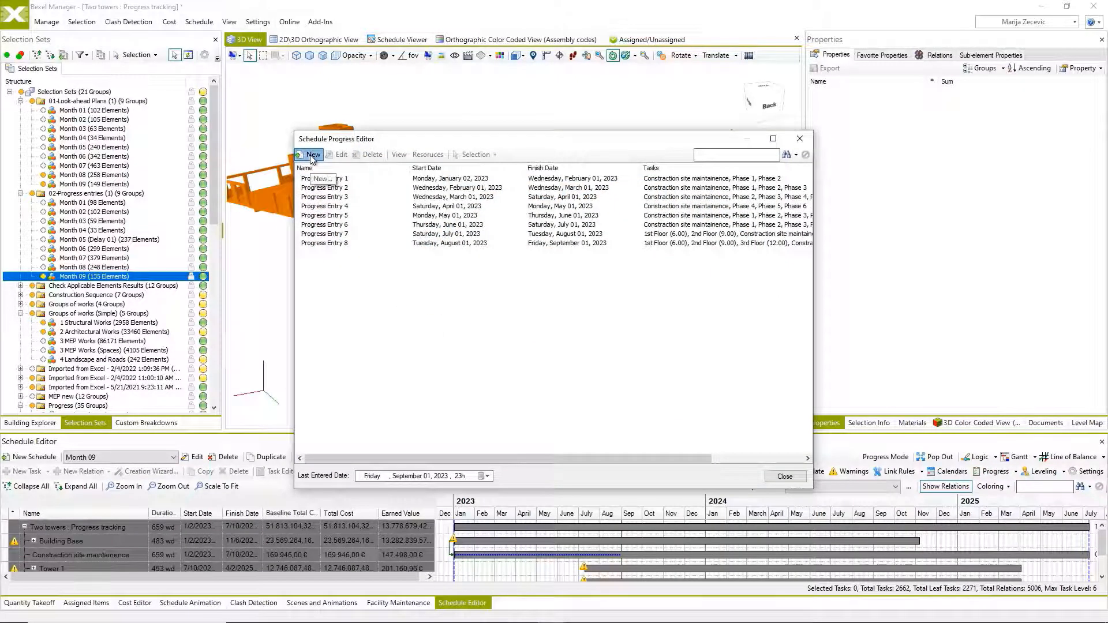
left_click(312, 156)
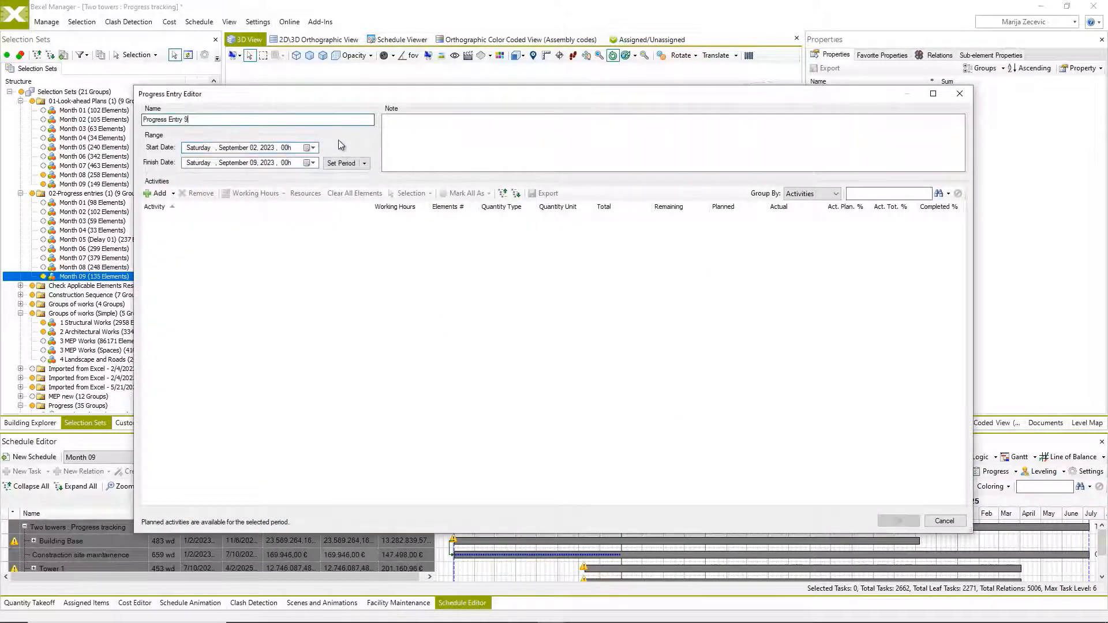
left_click(313, 163)
left_click(304, 178)
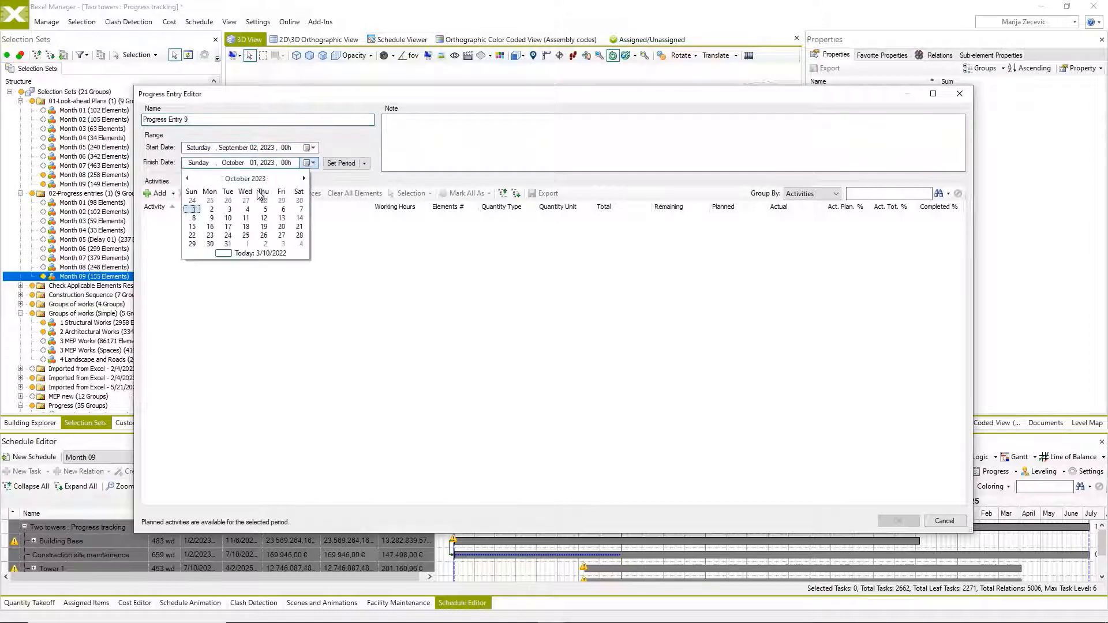
left_click(192, 211)
Add activities from the Month 09 progress selection set to the entry and update the schedule with it.
left_click(173, 194)
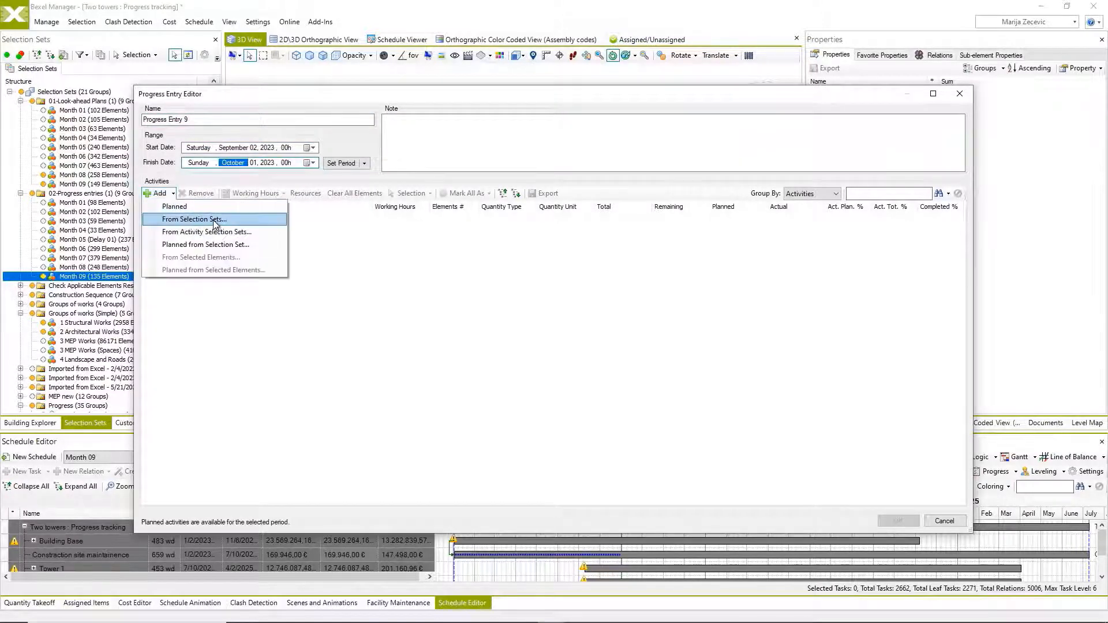
left_click(194, 220)
left_click(396, 260)
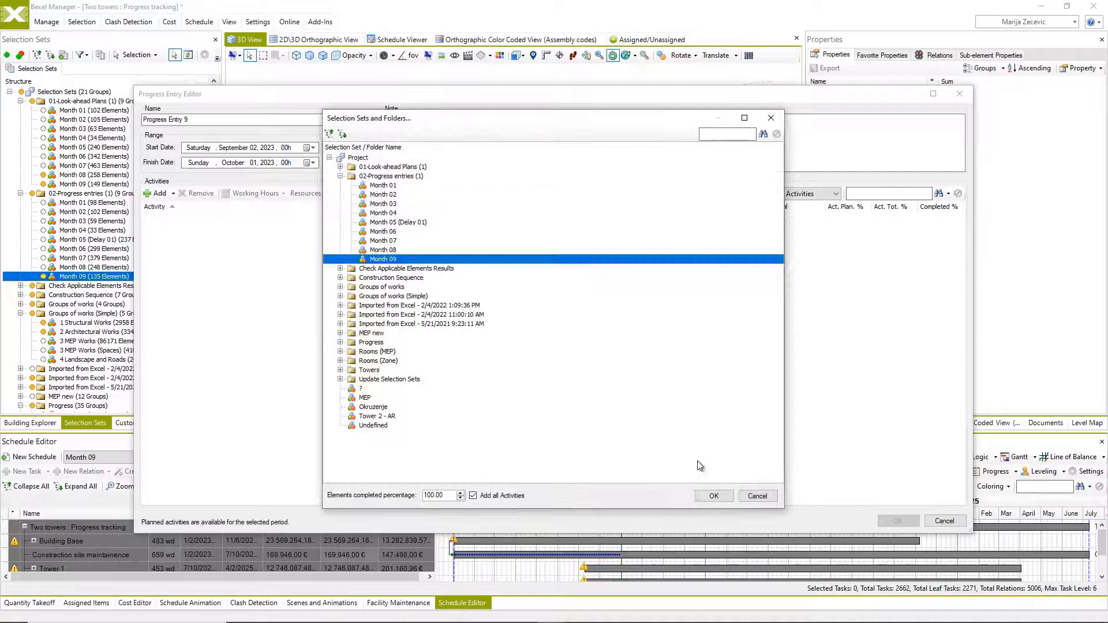
left_click(714, 497)
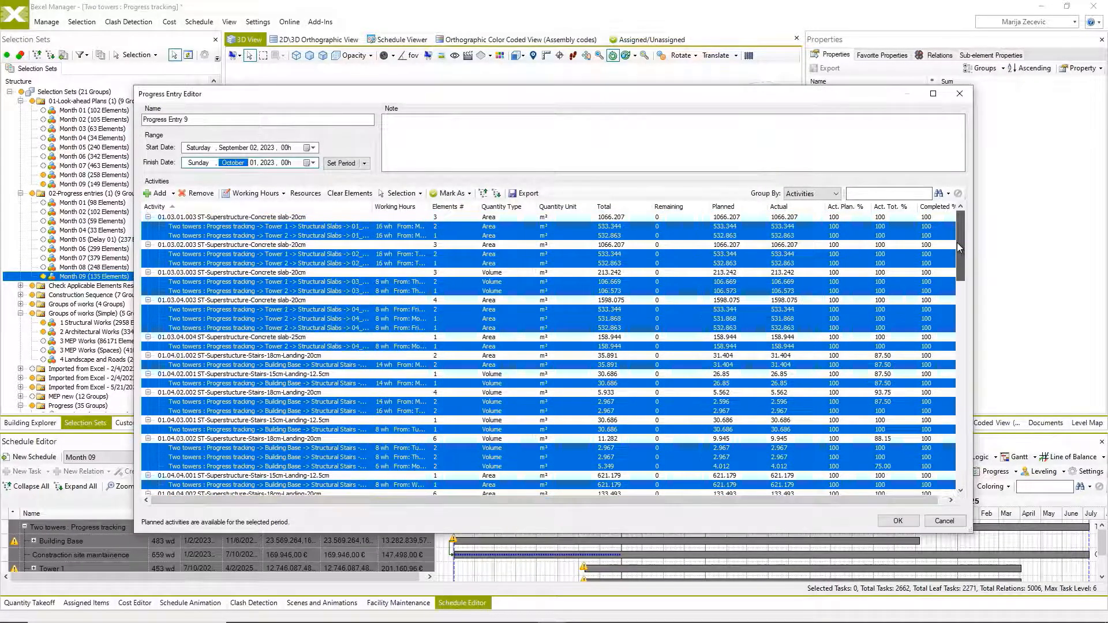
left_click(898, 520)
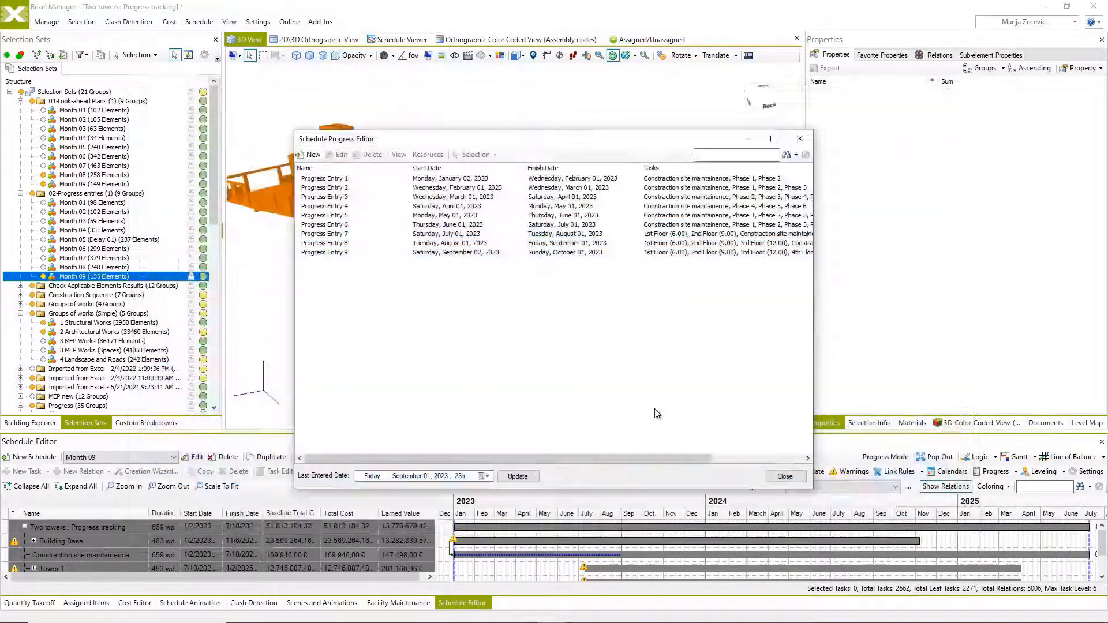
left_click(518, 476)
left_click(784, 477)
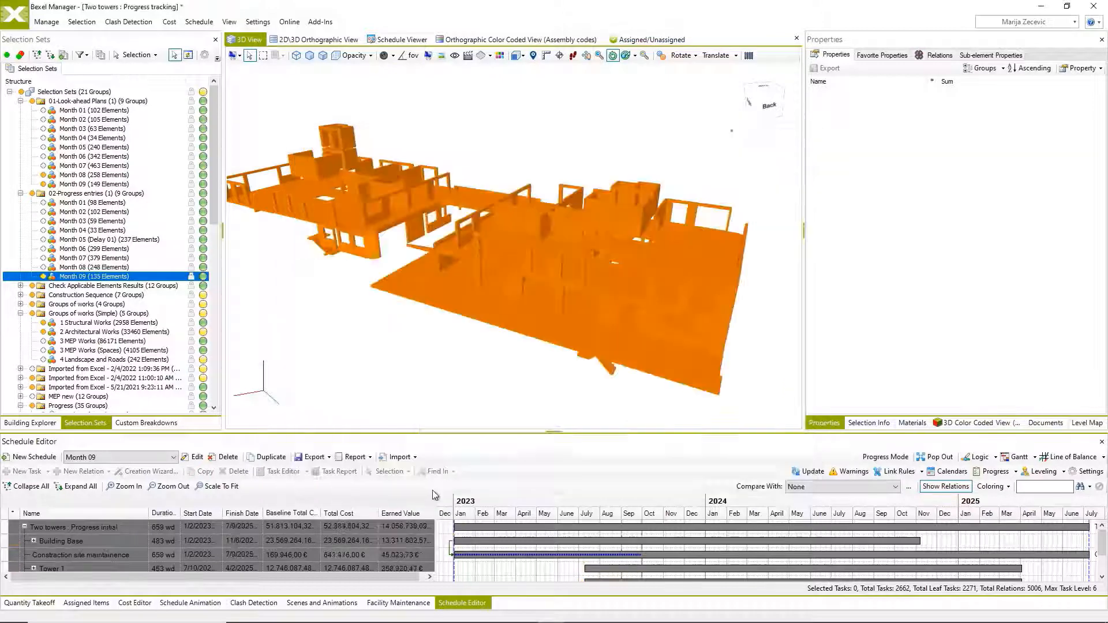
Compare the schedule with Month 00, expand the Building Base foundation tasks, and open the Schedule Editor in its own window.
left_click(828, 486)
left_click(807, 500)
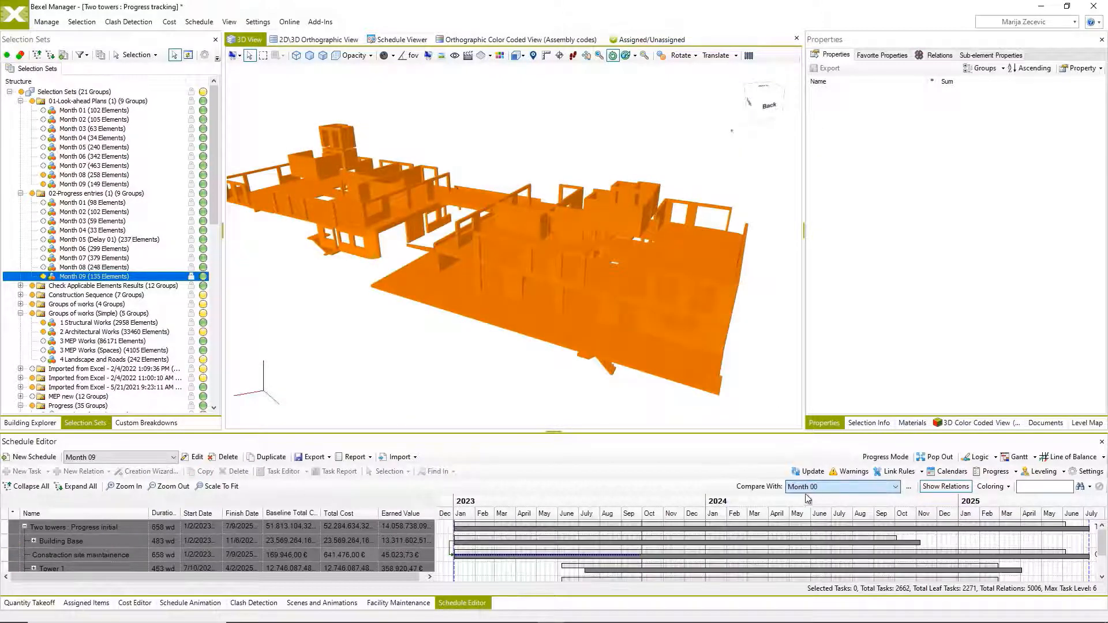
left_click(33, 541)
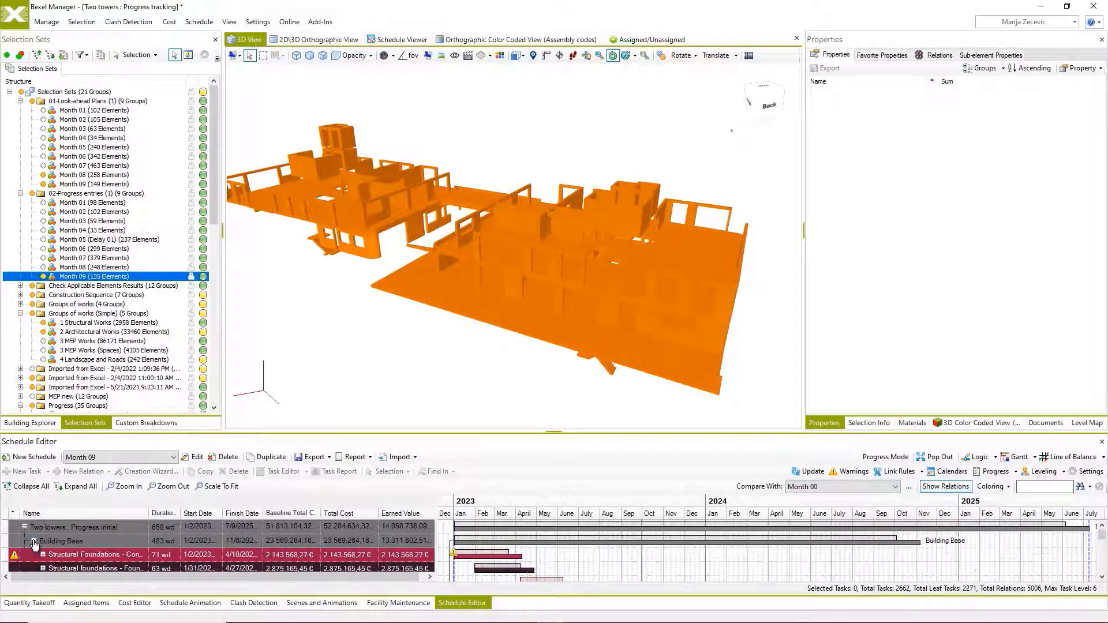
left_click(41, 555)
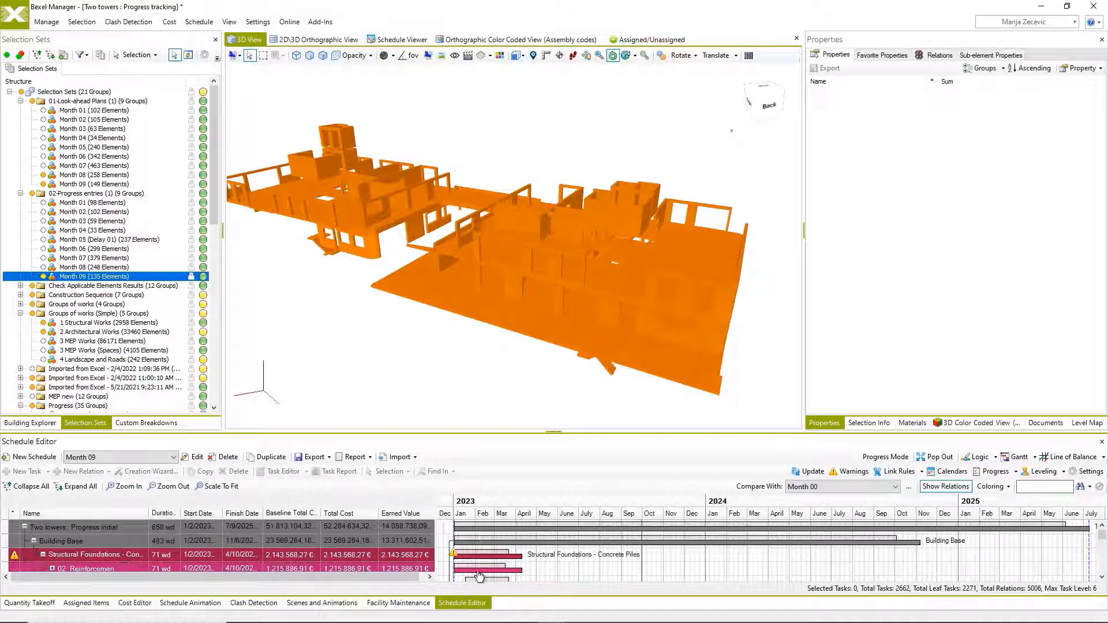
left_click(936, 457)
mouse_move(1098, 113)
left_mouse_down()
mouse_move(1086, 390)
mouse_move(1096, 110)
left_mouse_up()
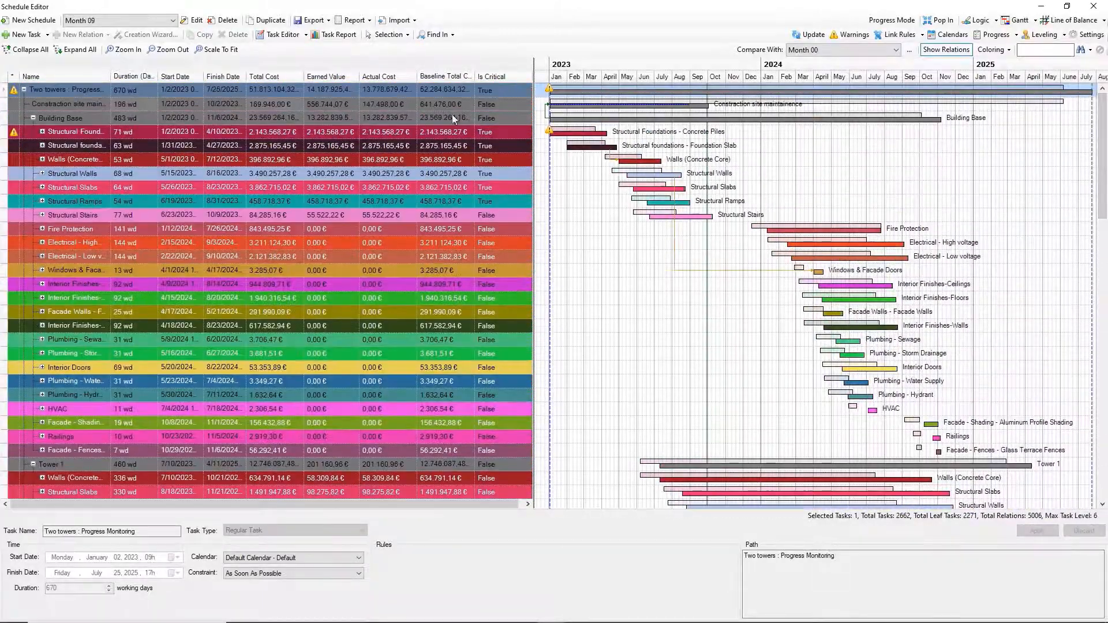
Examine the Building Base structural stairs and Tower 1's concrete core walls and structural slabs against the Month 00 baseline.
left_click(43, 215)
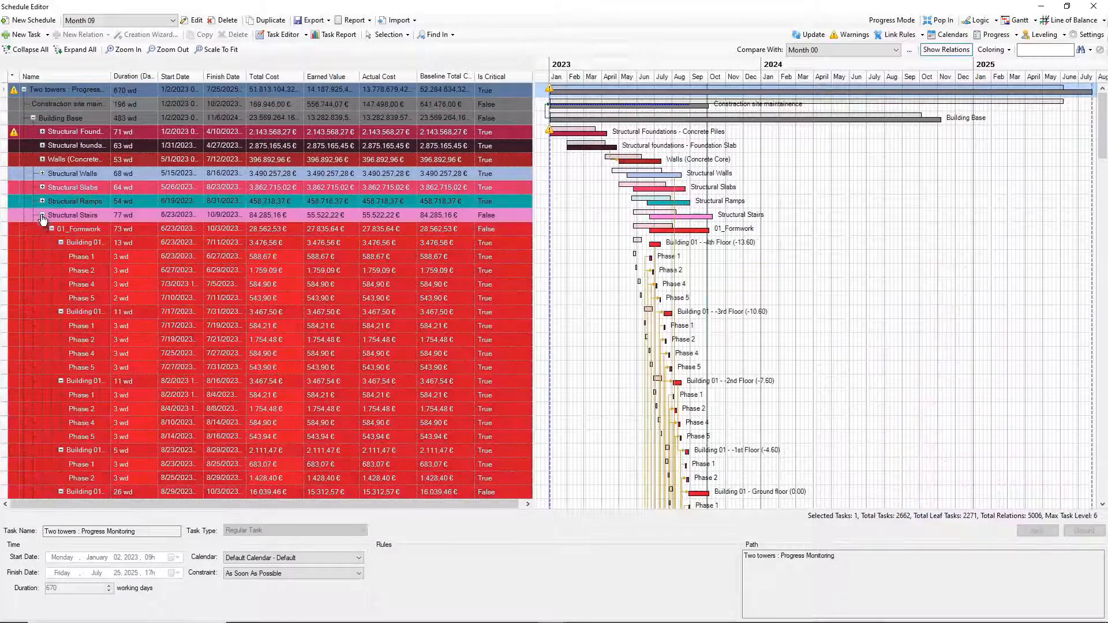
scroll(147, 322, "down", 18)
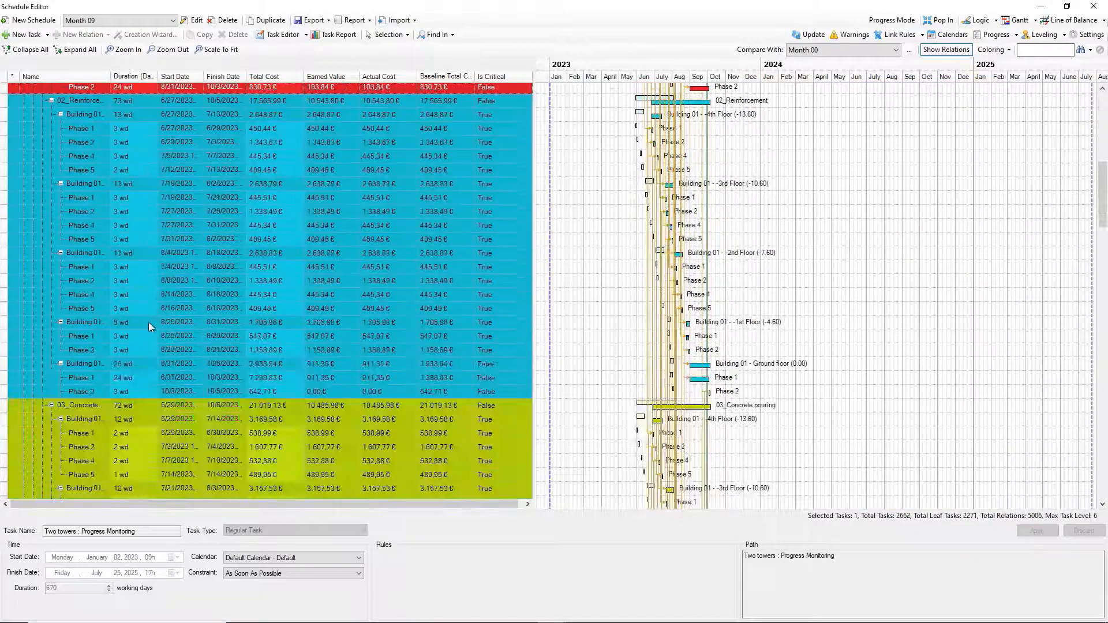
scroll(148, 323, "down", 10)
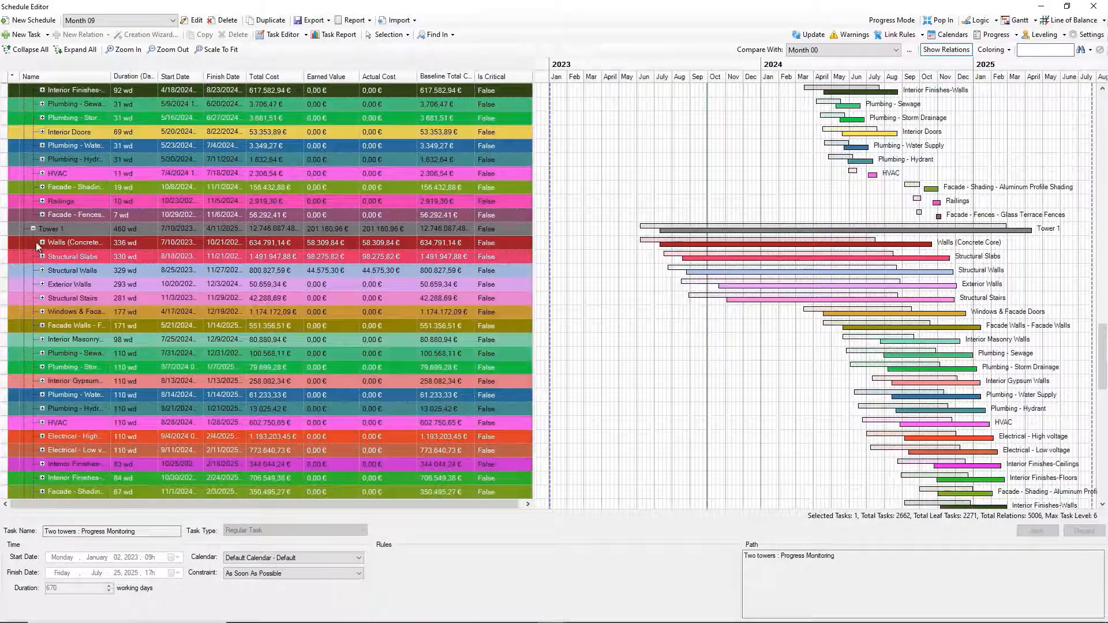
left_click(42, 242)
left_click(52, 256)
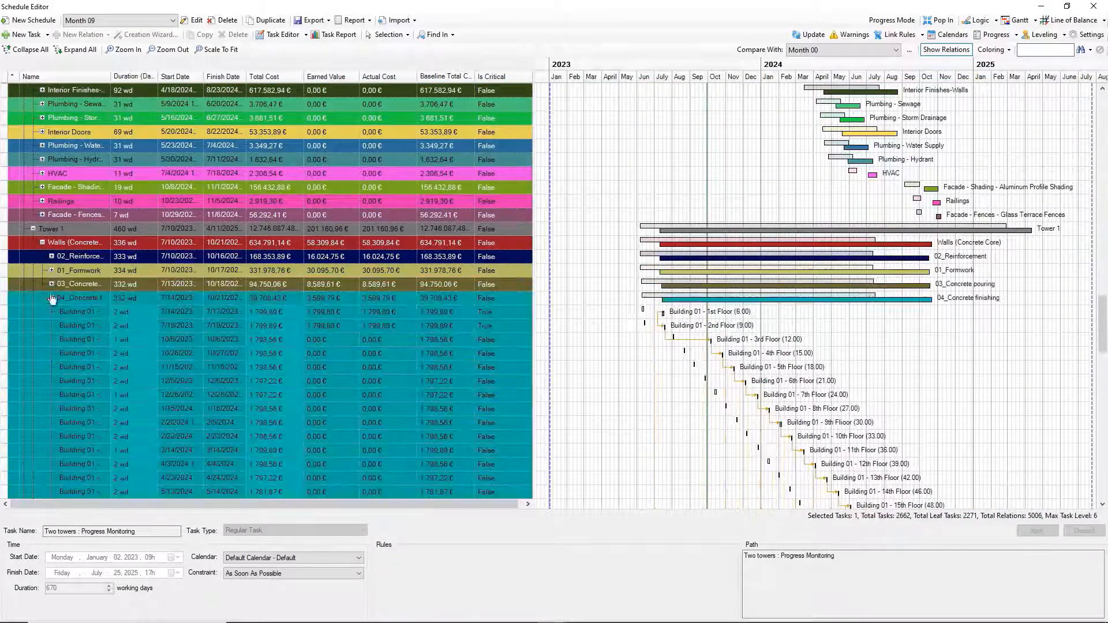
left_click(42, 312)
left_click(51, 325)
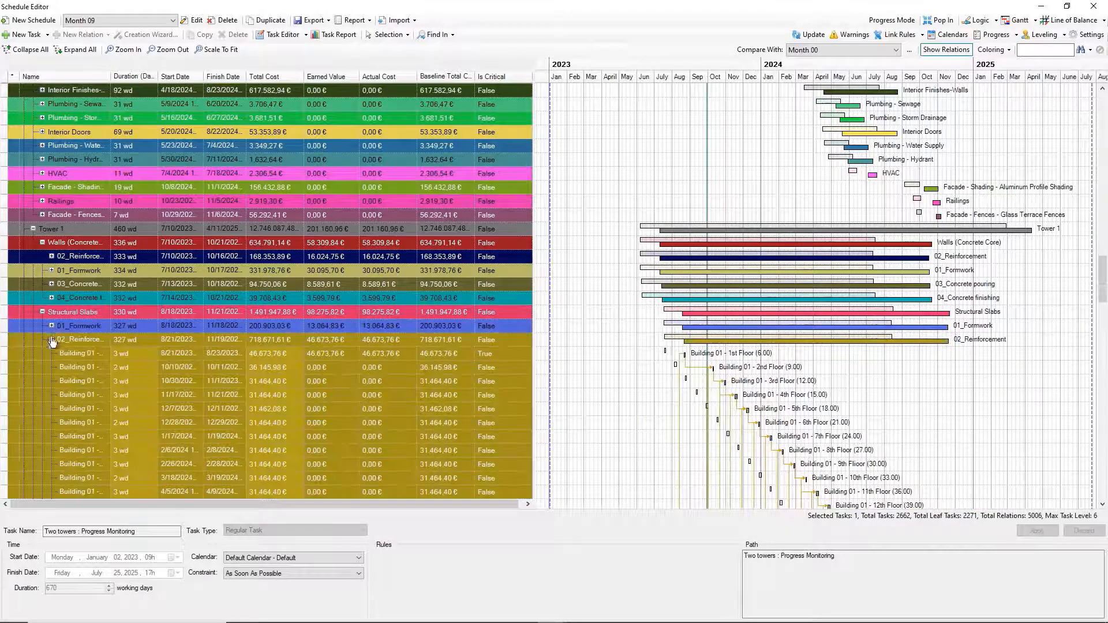
left_click(51, 340)
left_click(52, 354)
left_click(51, 367)
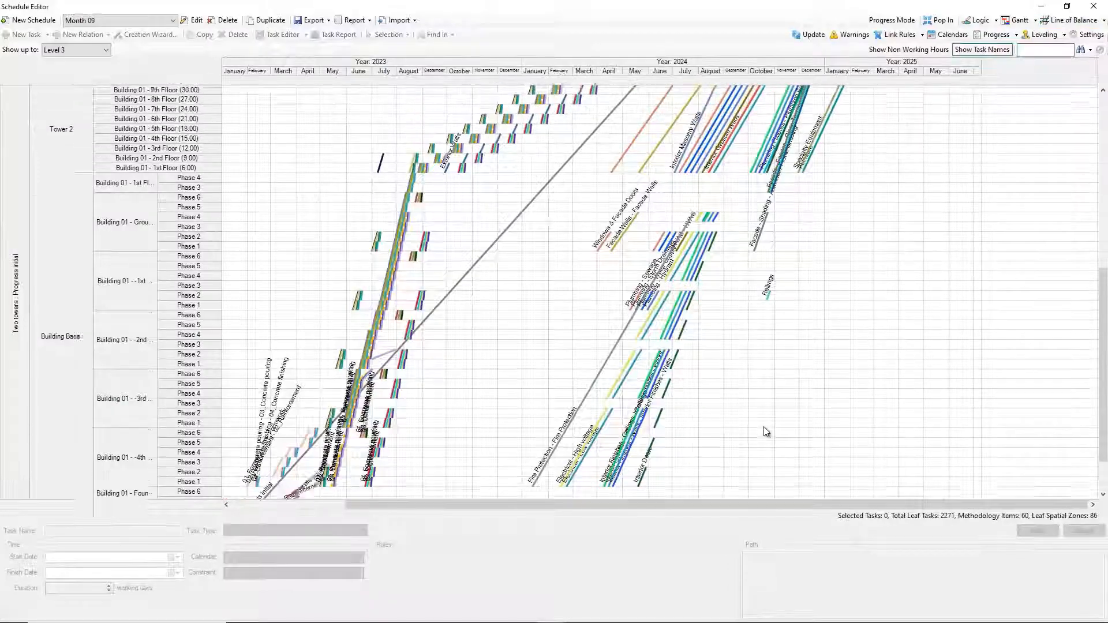
Review both towers' activities in the line of balance chart, then return to the Gantt view.
scroll(765, 424, "up", 10)
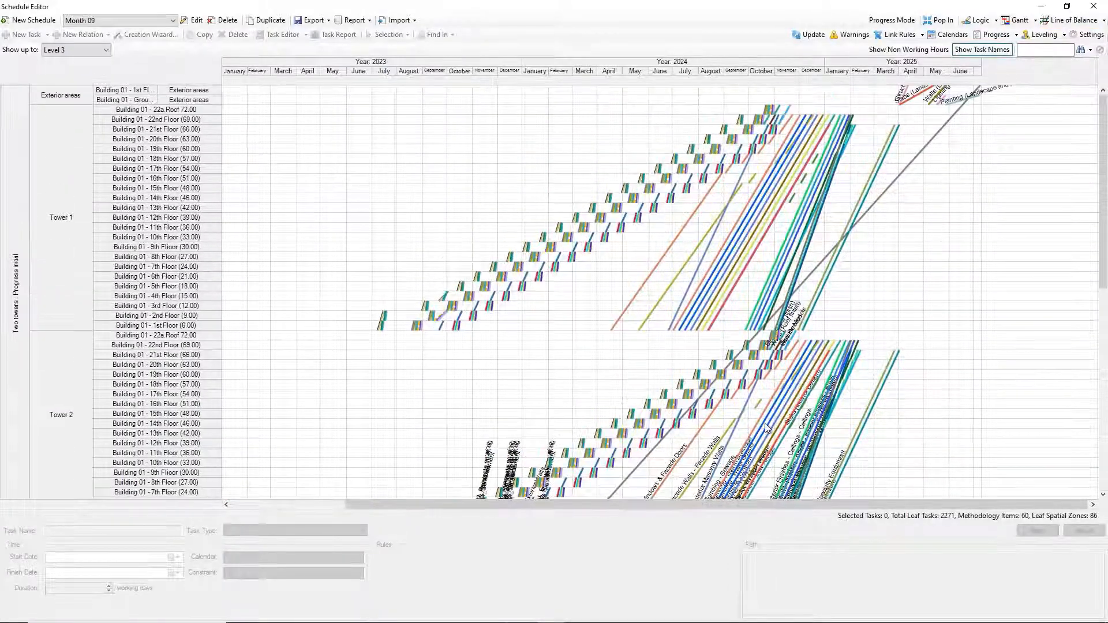
left_click(1015, 20)
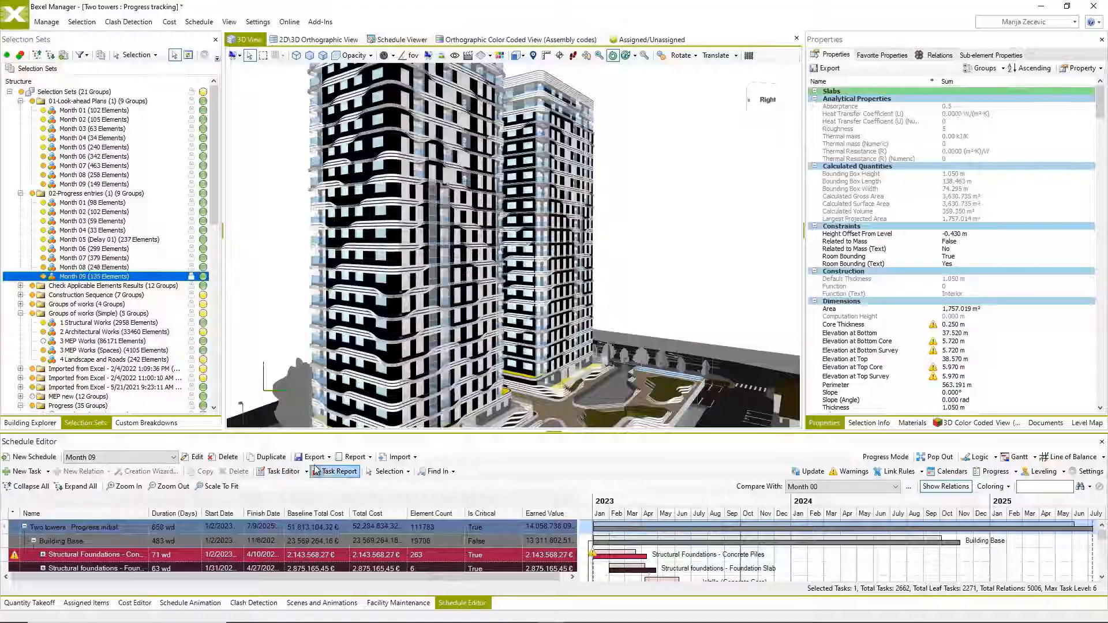
Review the project's monthly and cumulative costs against Month 00 in the Task Report, then close the report.
left_click(338, 472)
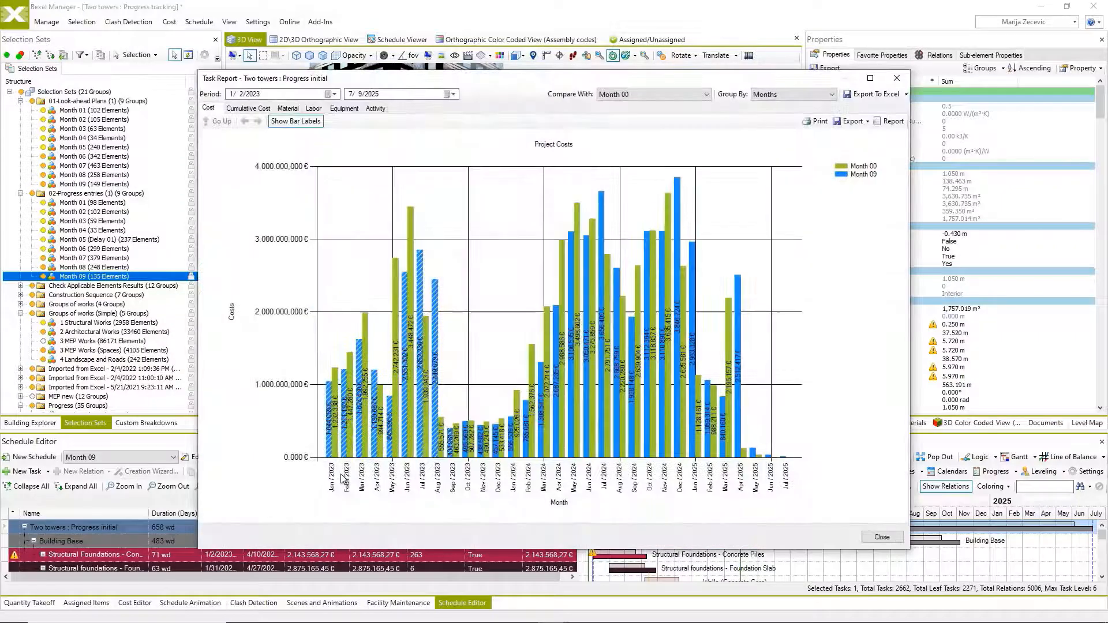
left_click(248, 109)
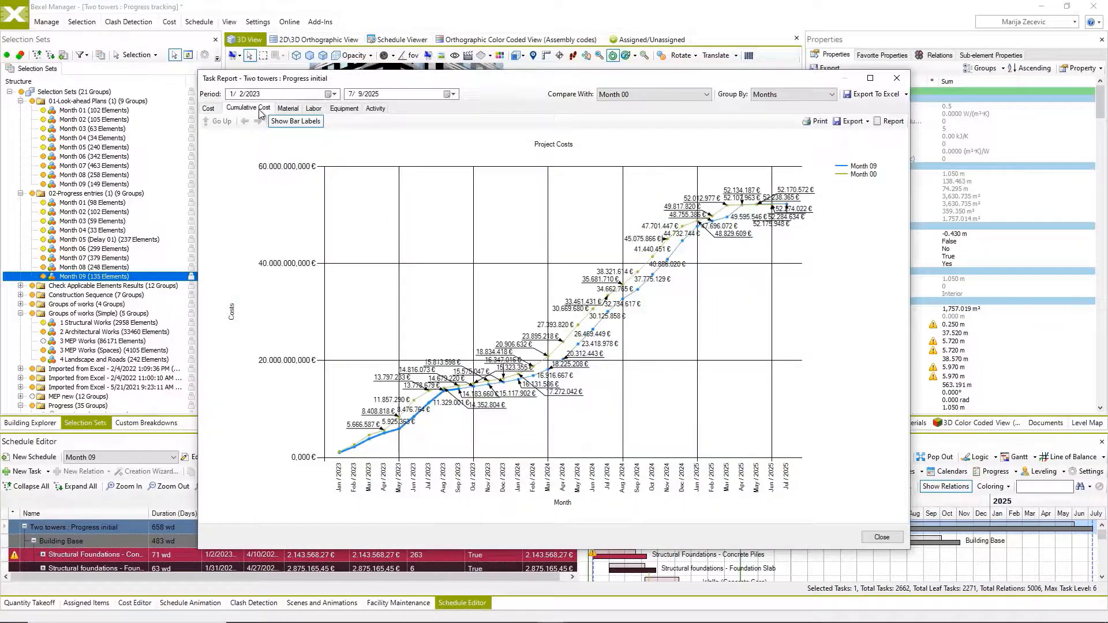
key("Escape")
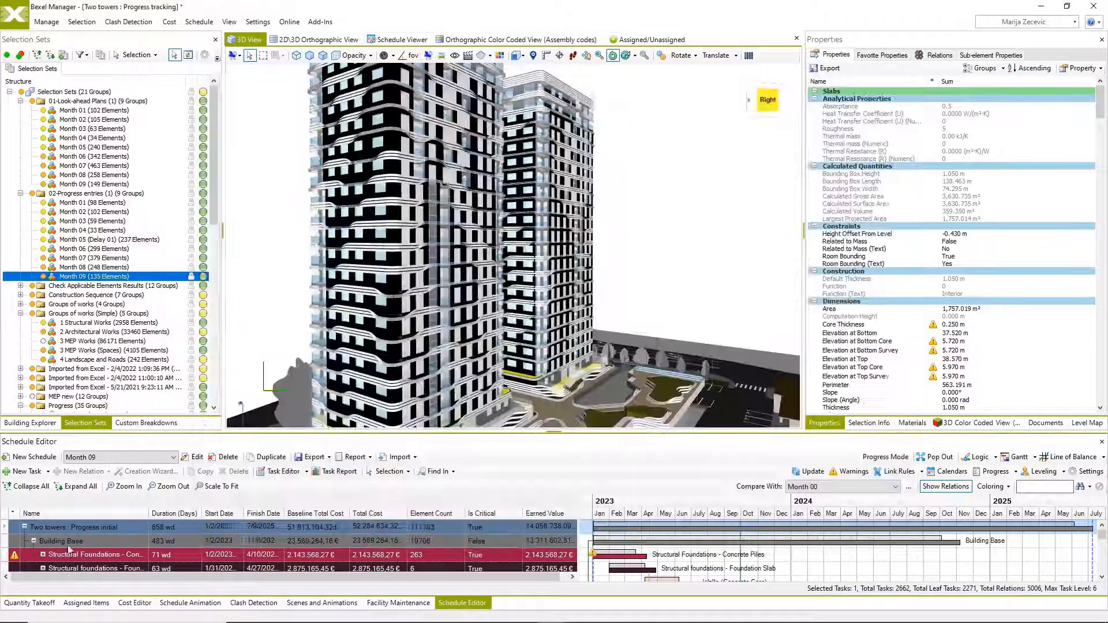
Inspect the Structural Foundations - Concrete Piles task's element takeoff, activity quantities and cost breakdown in the Task Editor.
left_click(93, 555)
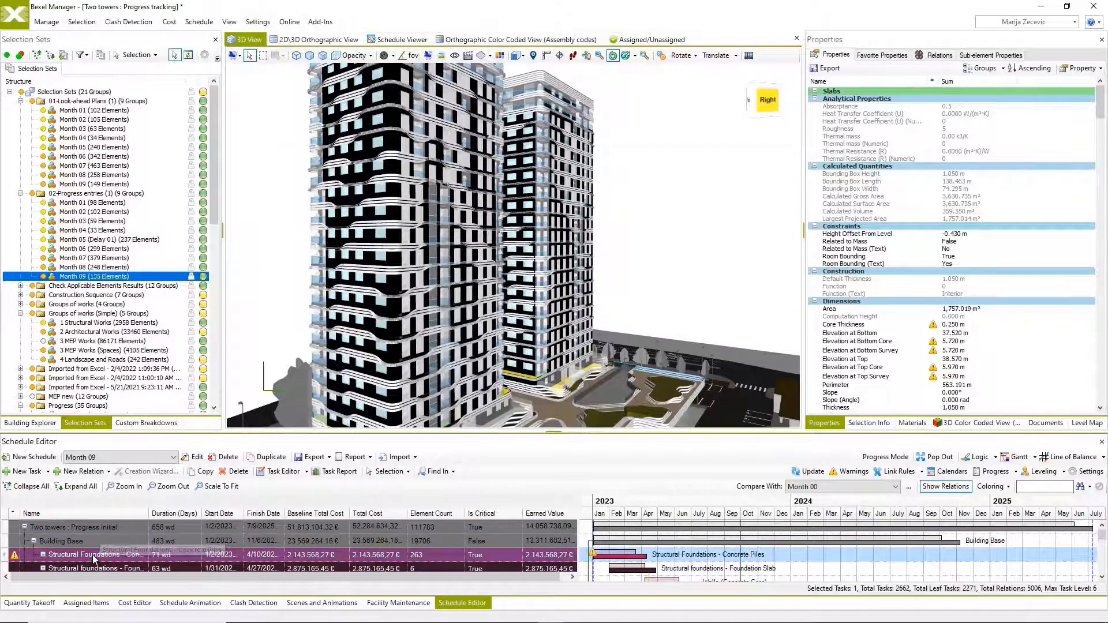
double_click(92, 555)
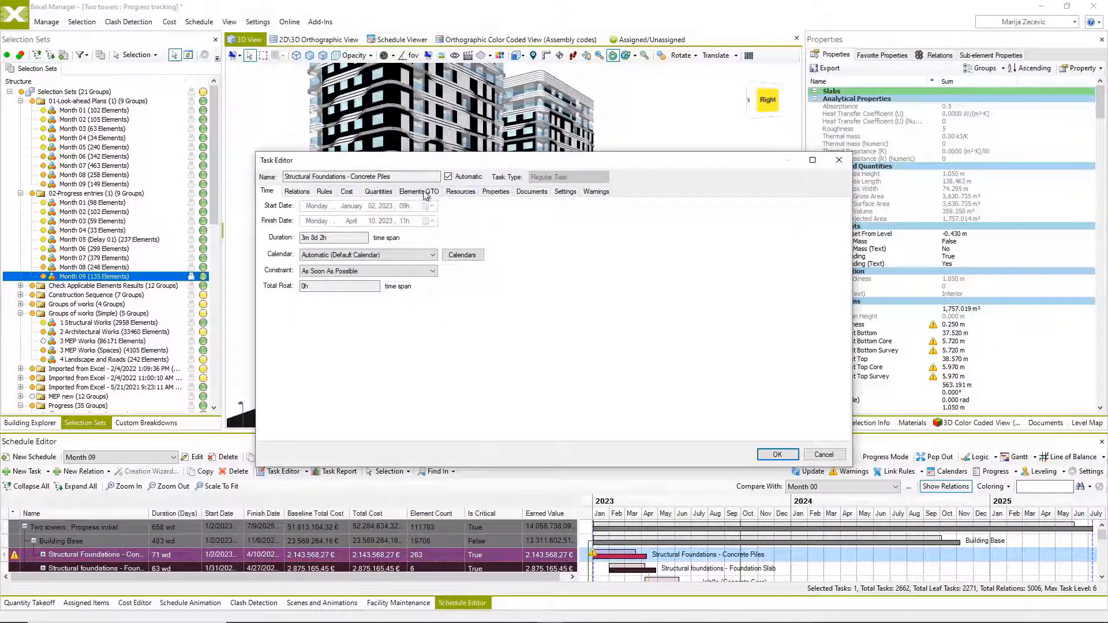
left_click(420, 191)
scroll(834, 286, "down", 4)
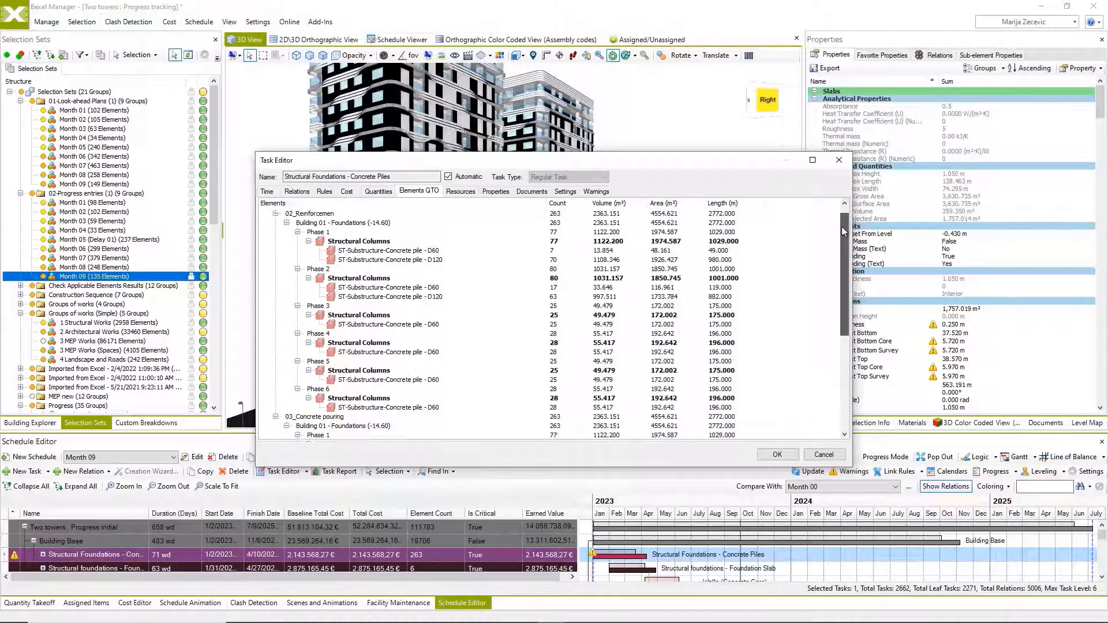
scroll(831, 300, "down", 2)
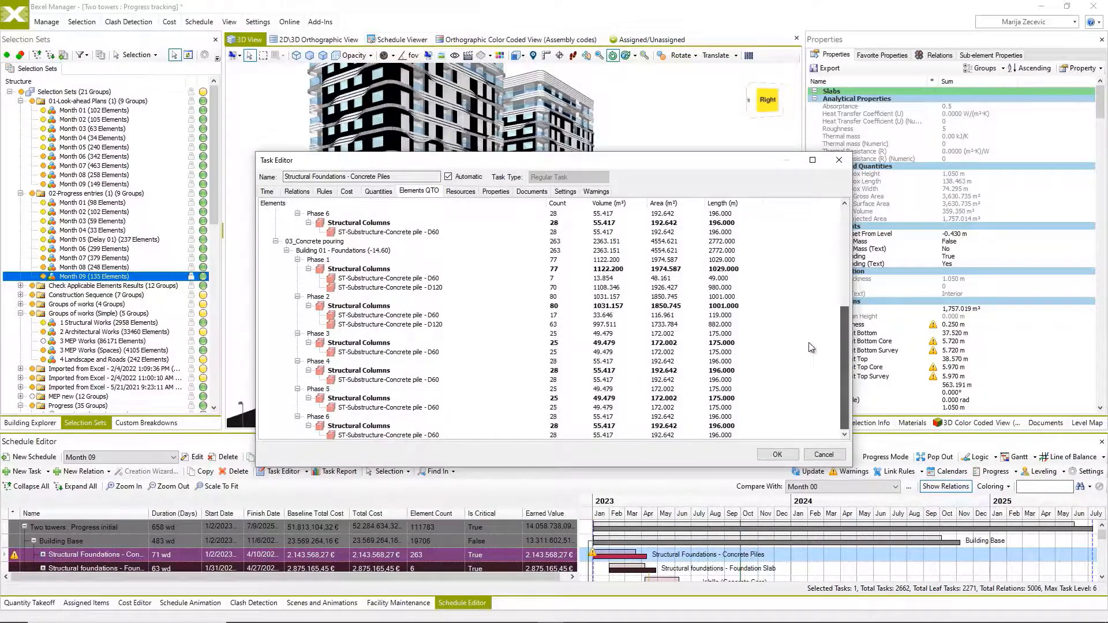
left_click(374, 192)
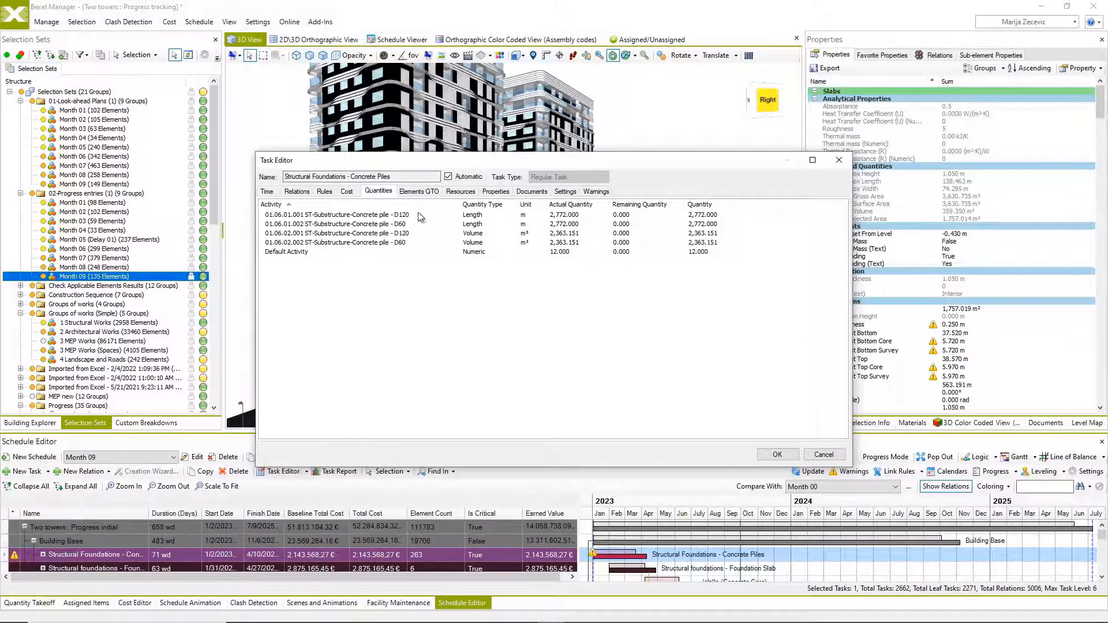
left_click(347, 191)
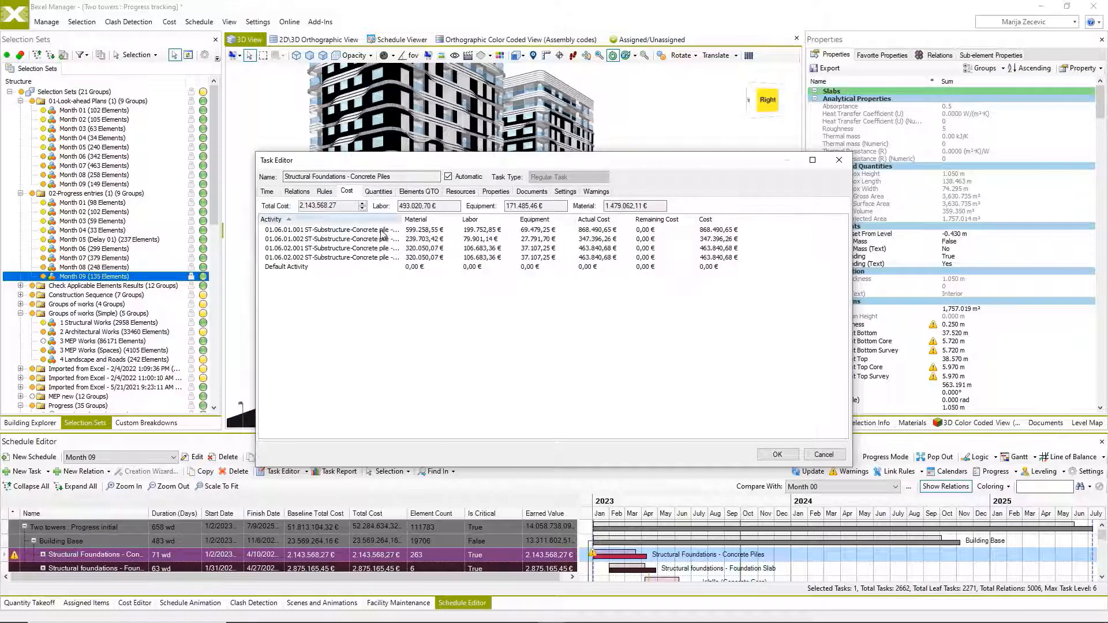
left_click_drag(401, 220, 445, 220)
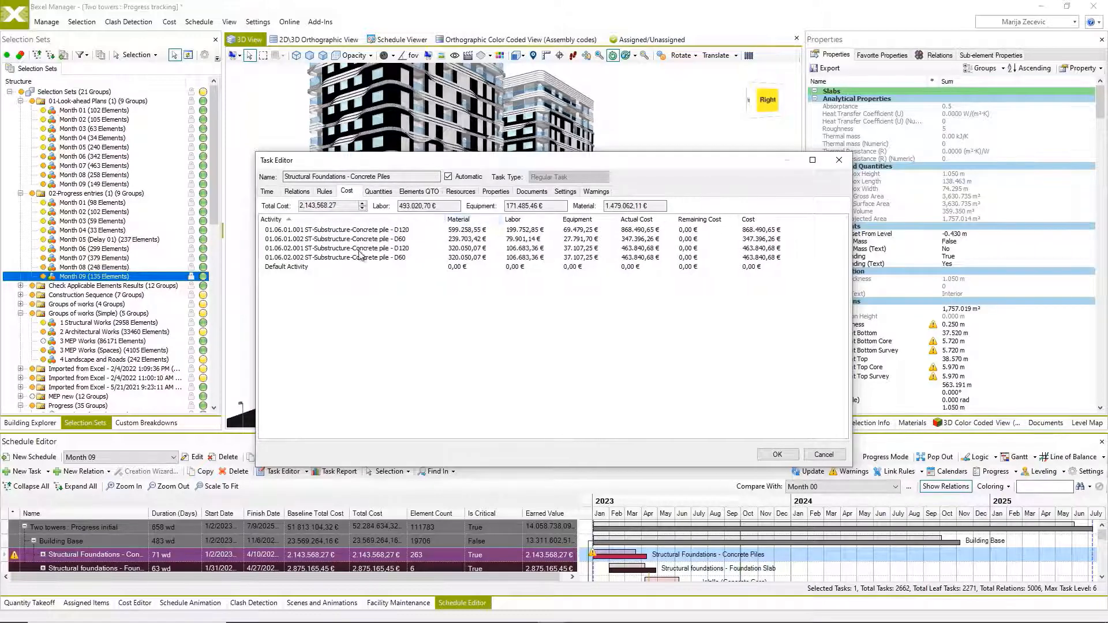
left_click(775, 455)
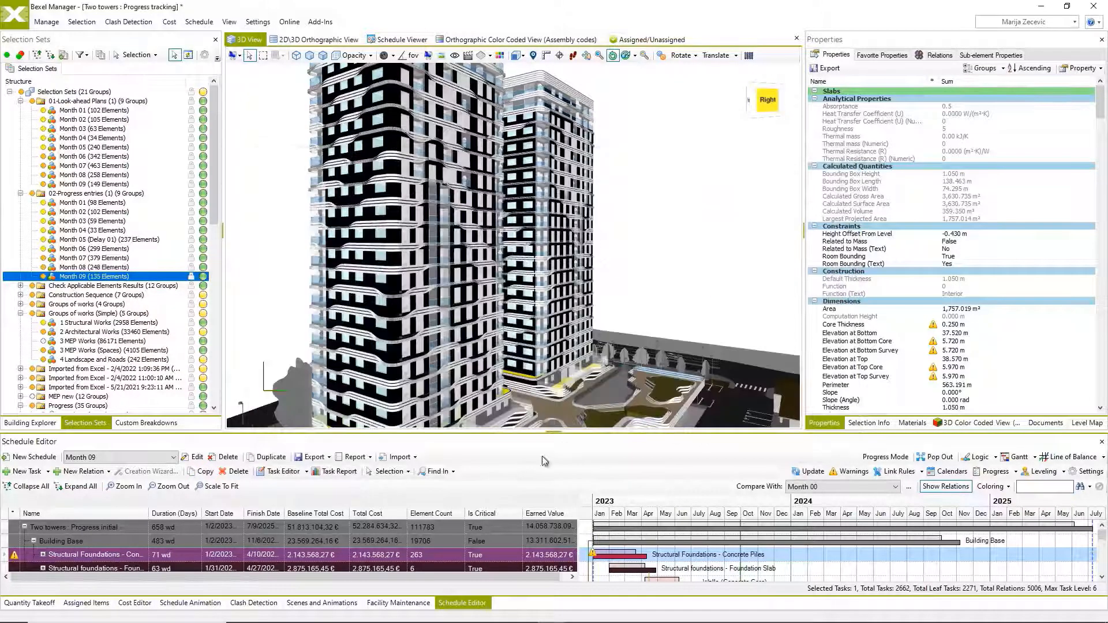
Export the project's schedules and cost versions to a Power BI report.
left_click(46, 22)
left_click(663, 58)
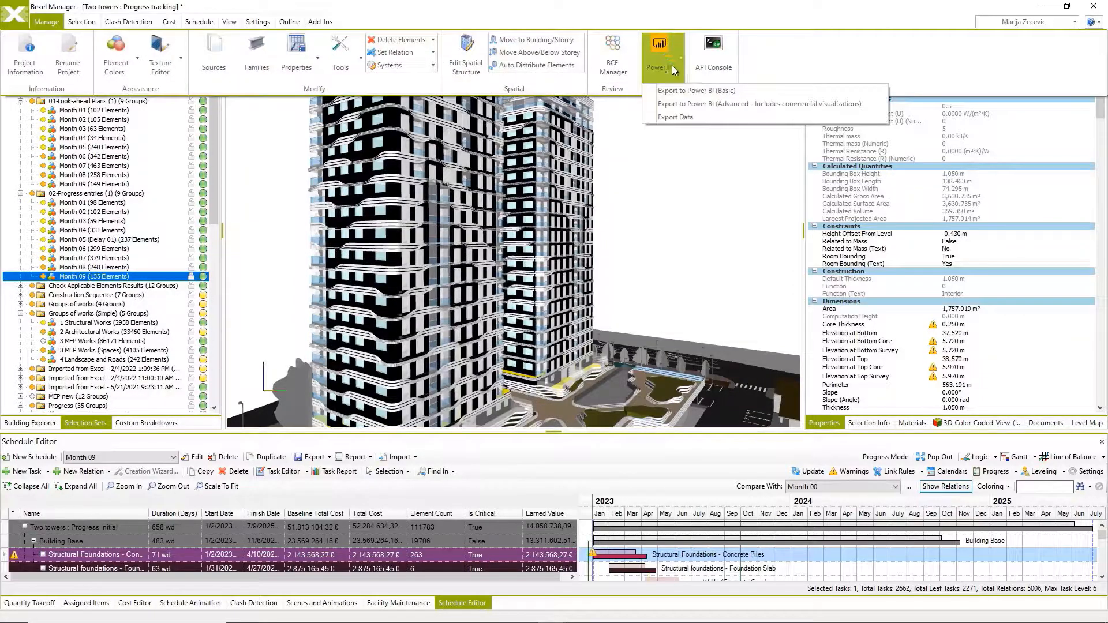
left_click(707, 110)
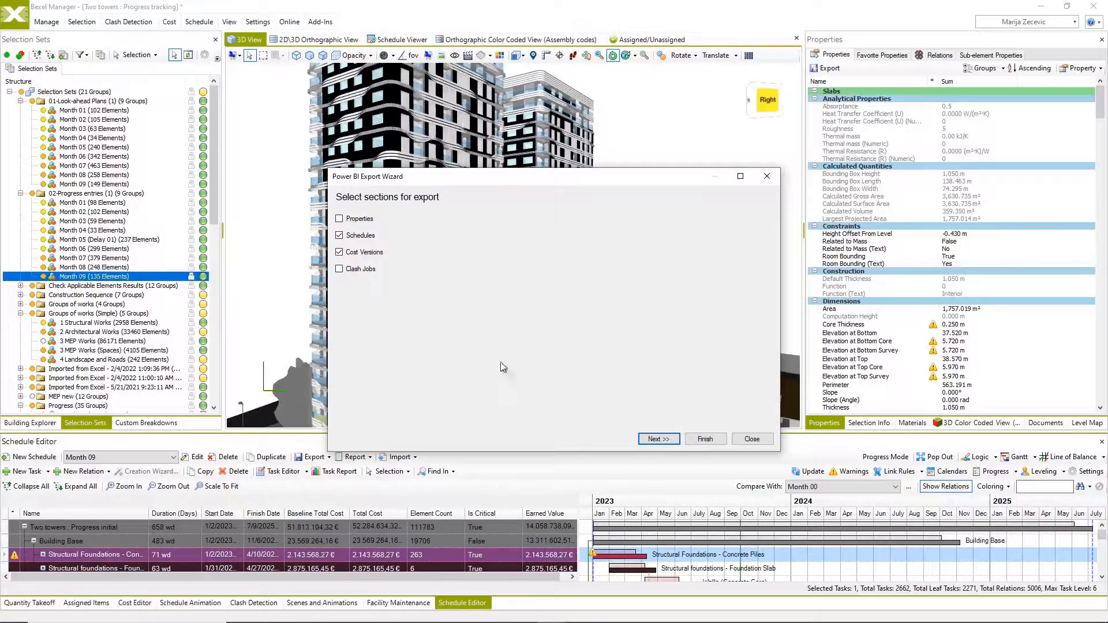
left_click(704, 439)
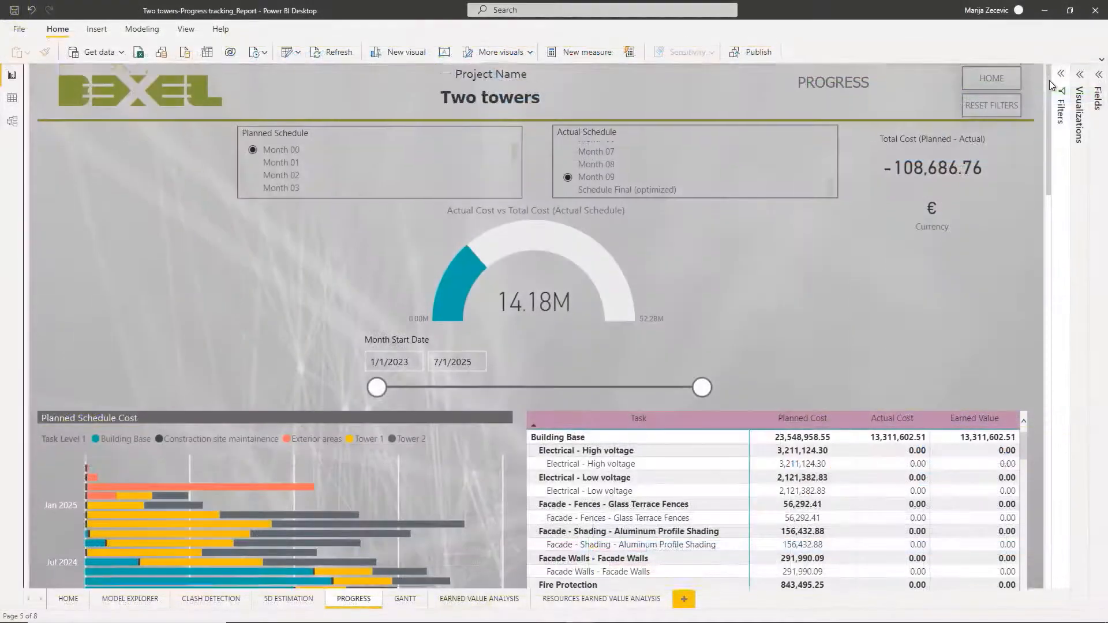
In Power BI, review the Two towers report's Progress page comparing Month 00 with Month 09, and its Earned Value Analysis page for Month 09.
left_click_drag(1049, 81, 1023, 222)
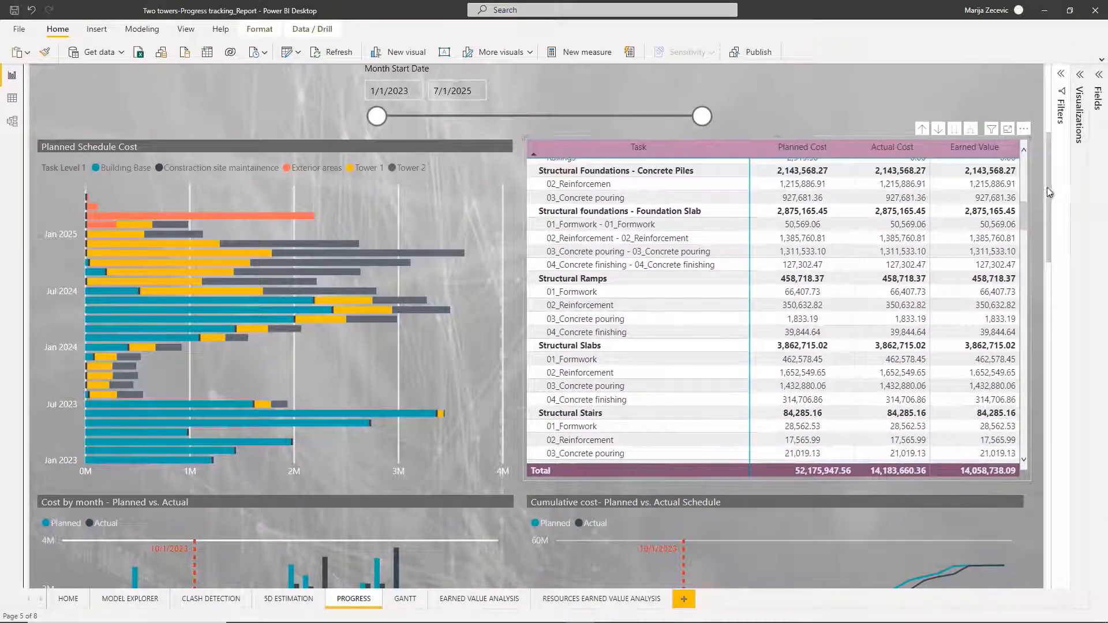
left_click_drag(1049, 178, 1067, 523)
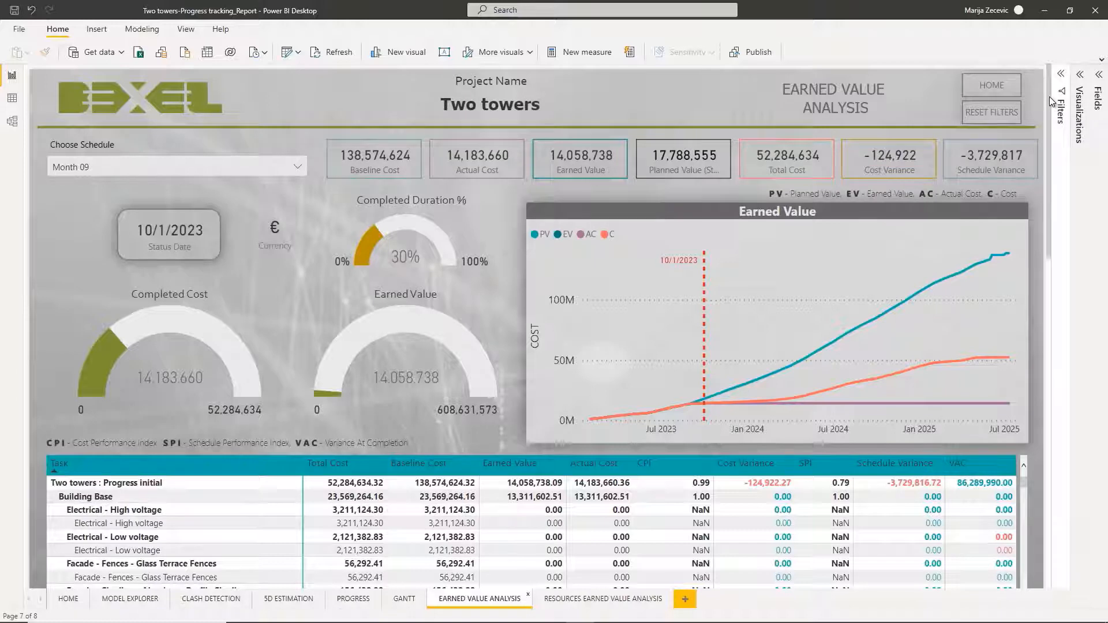
left_click_drag(1050, 96, 1066, 477)
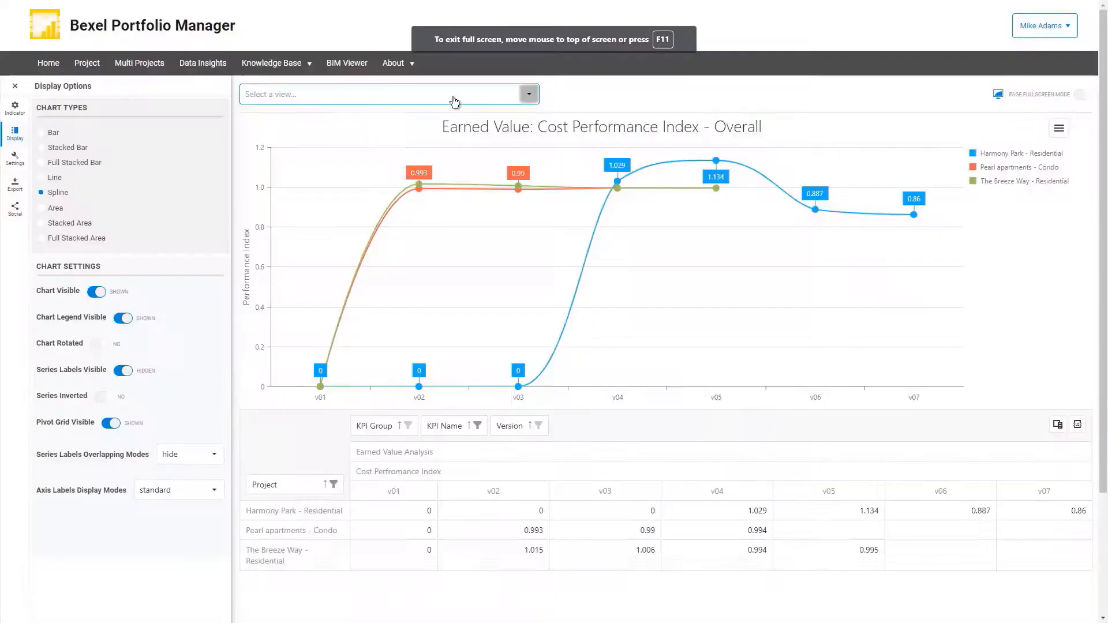
In Bexel Portfolio Manager, show the Construction Cost - Single Project view, followed by the Cost Variance - Overall view.
left_click(448, 96)
scroll(412, 302, "down", 3)
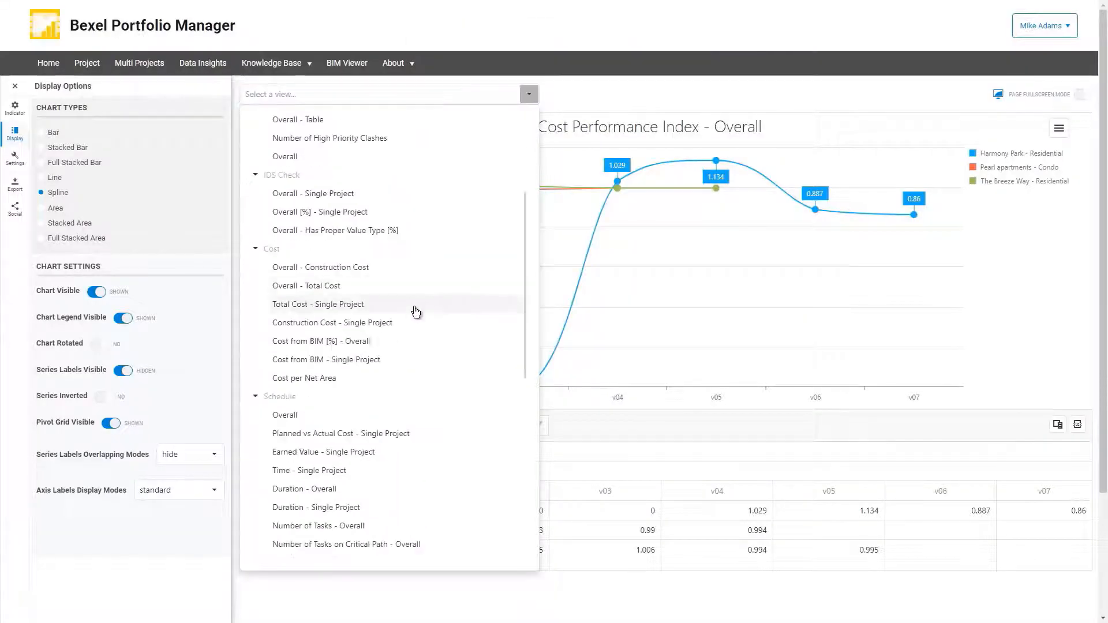
left_click(410, 319)
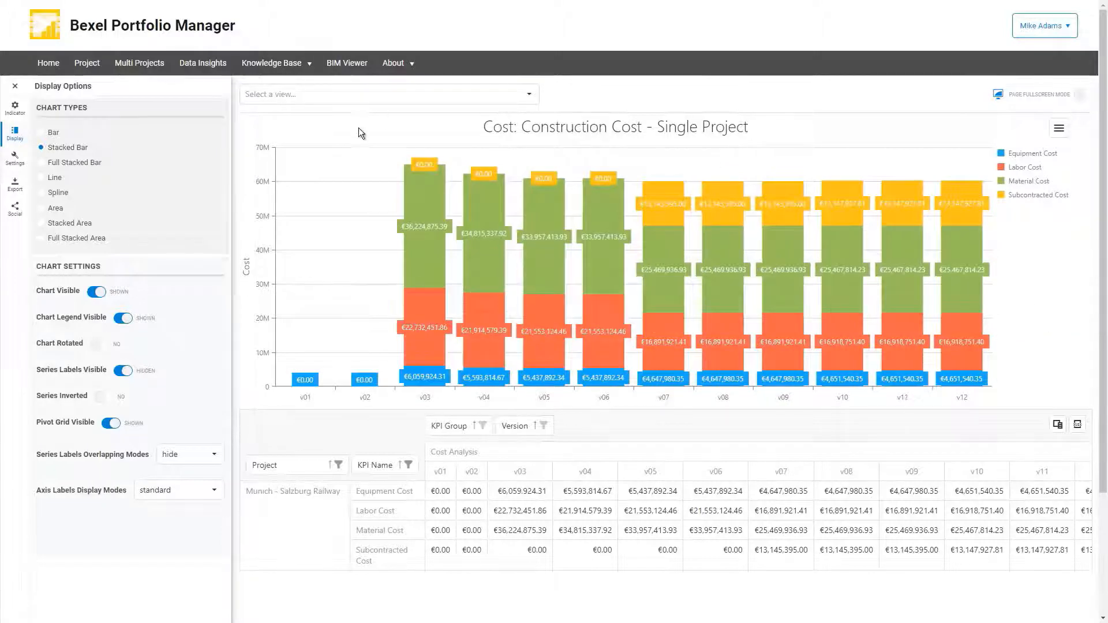
left_click(311, 98)
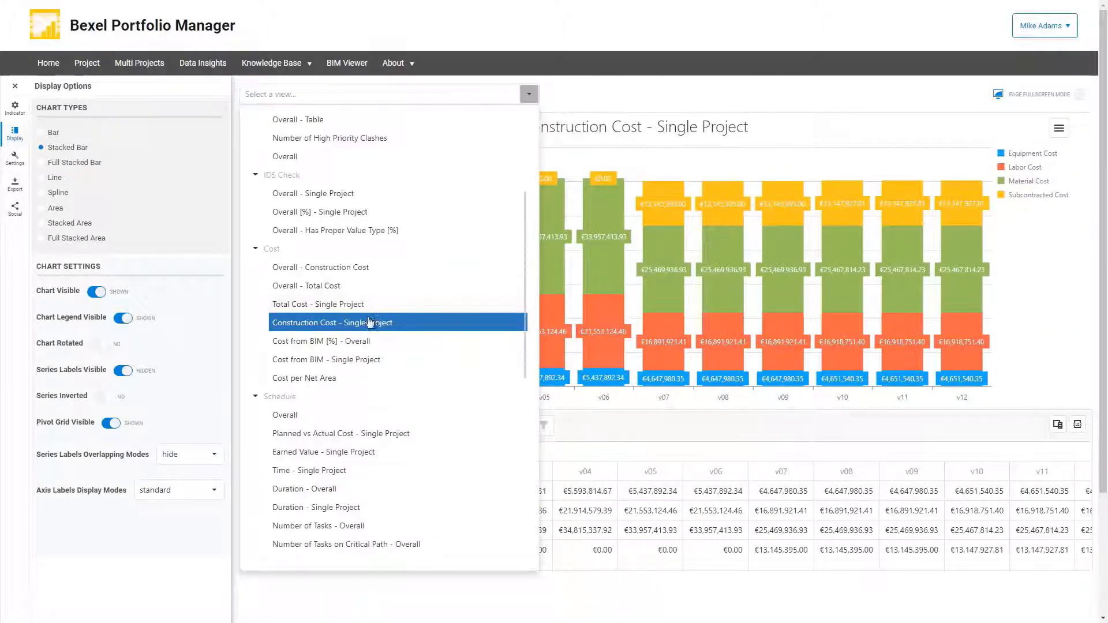
scroll(371, 364, "down", 5)
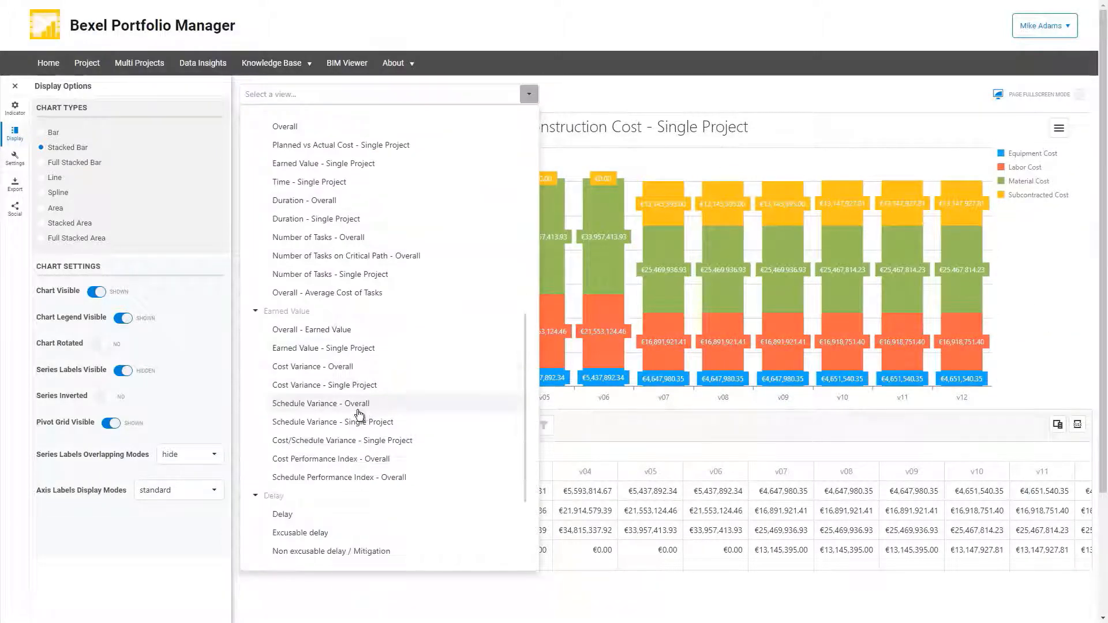
left_click(337, 369)
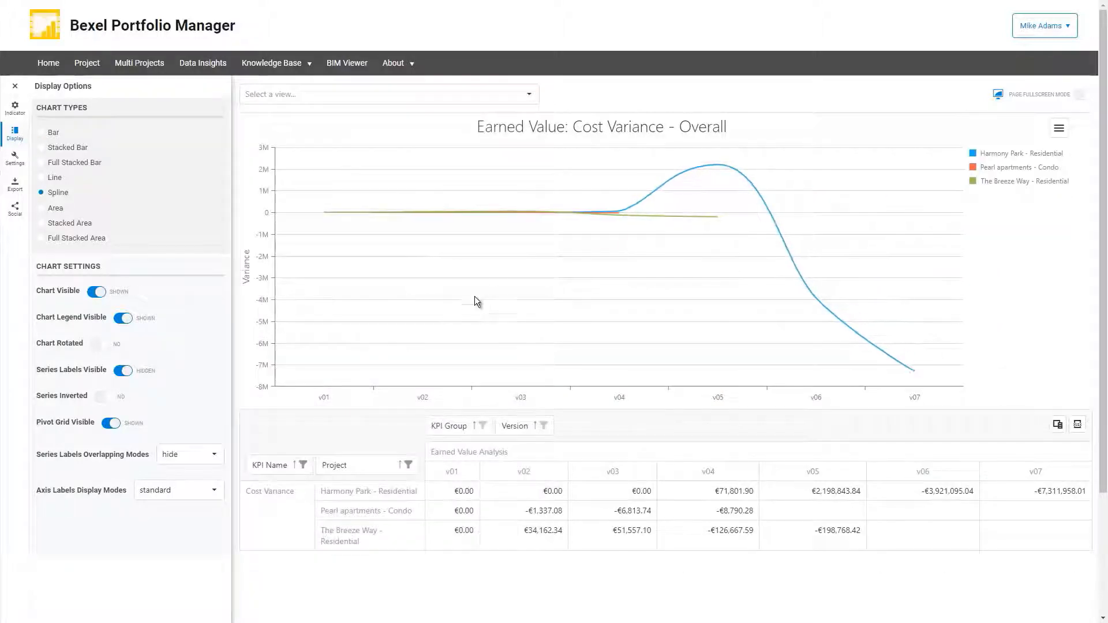
Show the Earned Value views Schedule Variance - Single Project and Cost Performance Index - Overall.
left_click(277, 94)
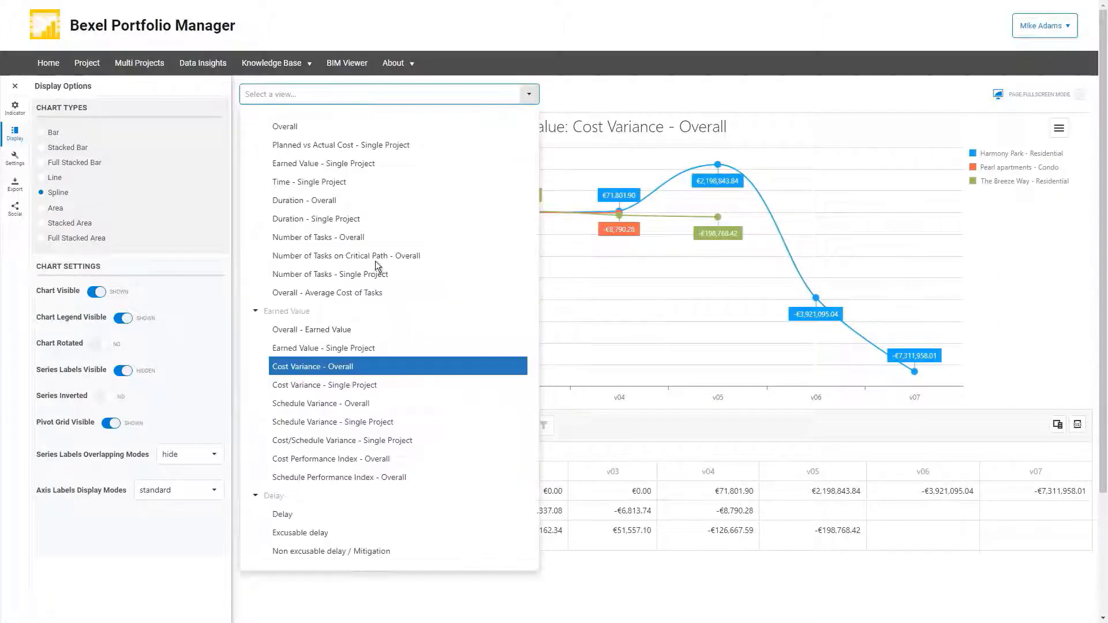
scroll(334, 303, "down", 2)
left_click(333, 303)
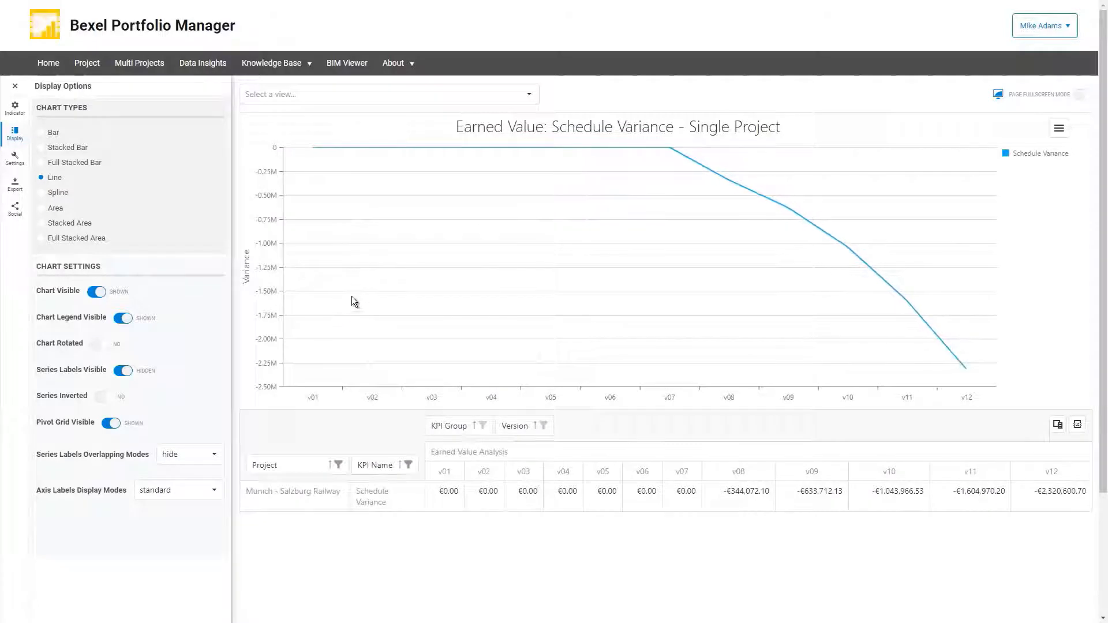
left_click(421, 95)
left_click(344, 345)
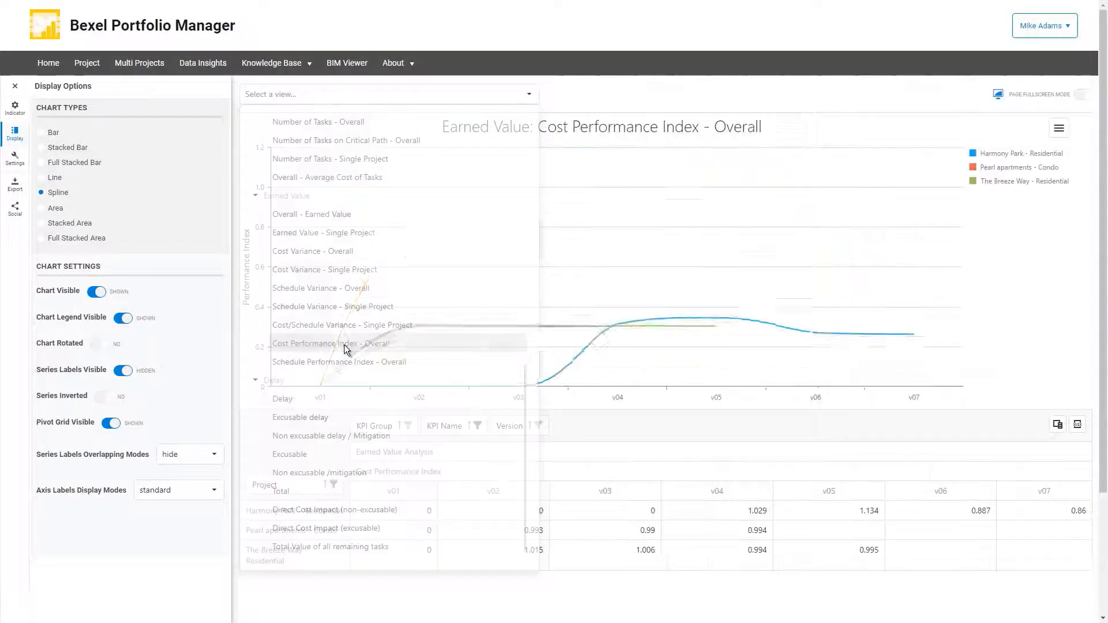